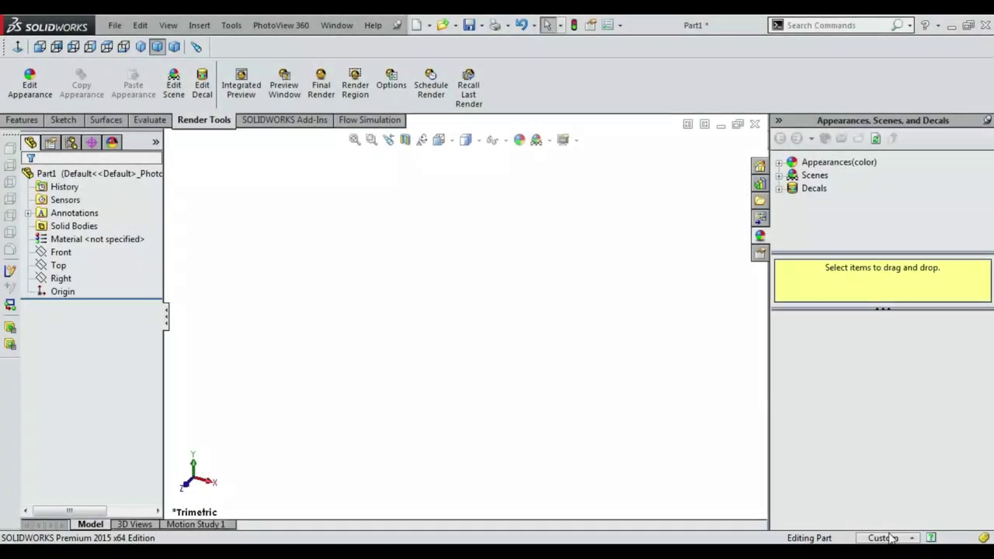
# Switch the part's units to MMGS and select the Right plane from the right view.
pyautogui.click(891, 537)
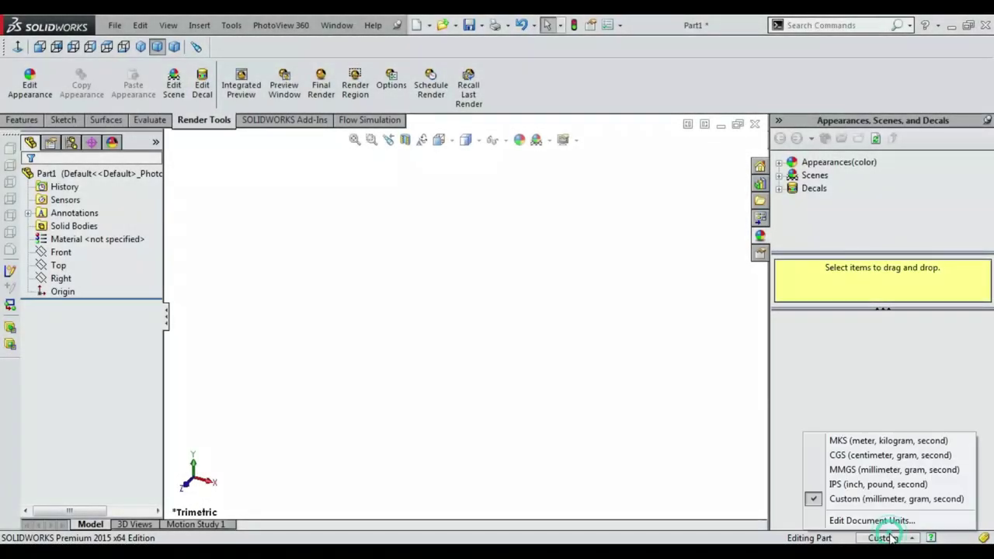
pyautogui.click(868, 469)
pyautogui.hotkey('ctrl', '4')
pyautogui.click(67, 239)
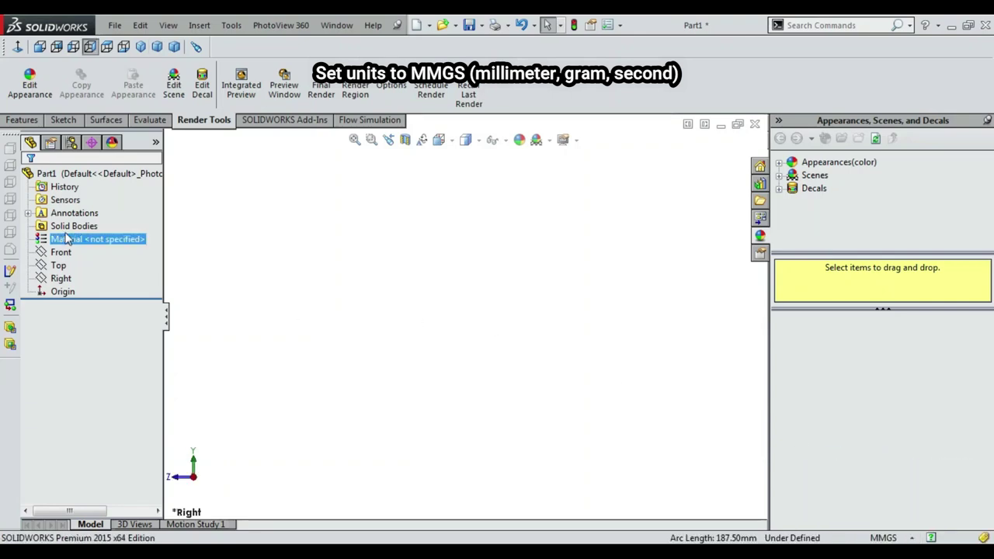
pyautogui.click(61, 277)
# Sketch a three-point freeform spline on the Right plane, rising toward its right end.
pyautogui.click(72, 259)
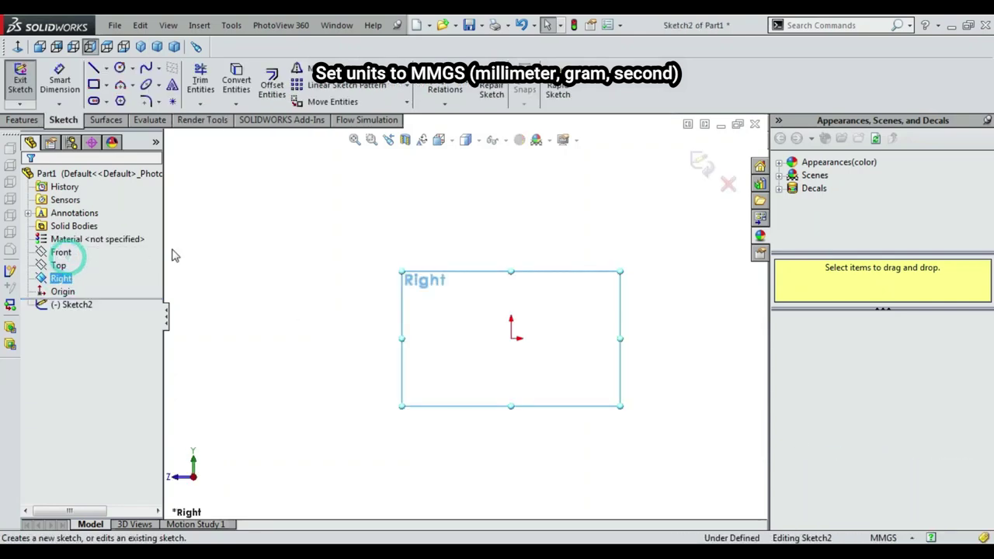
pyautogui.click(159, 68)
pyautogui.click(167, 82)
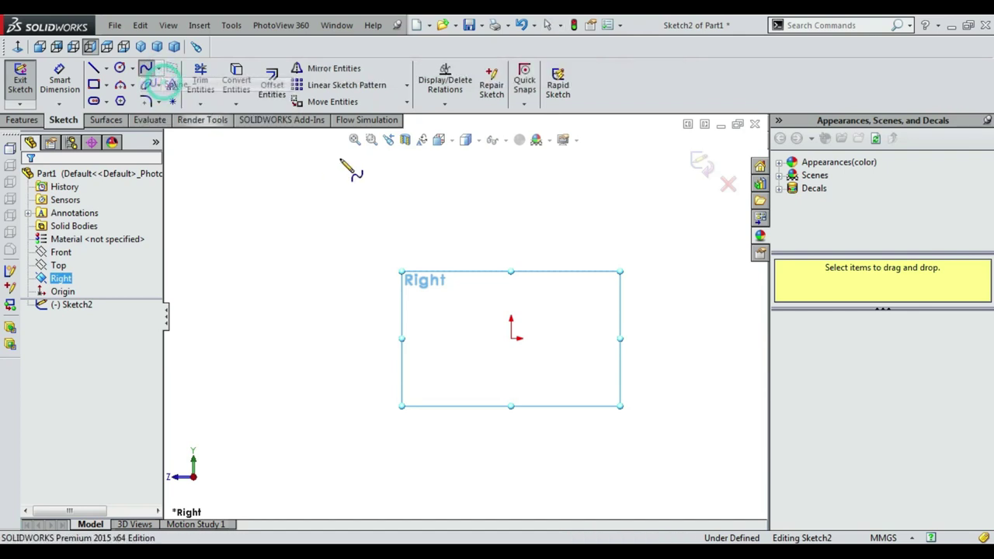
pyautogui.scroll(-1, 432, 178)
pyautogui.scroll(-1, 601, 446)
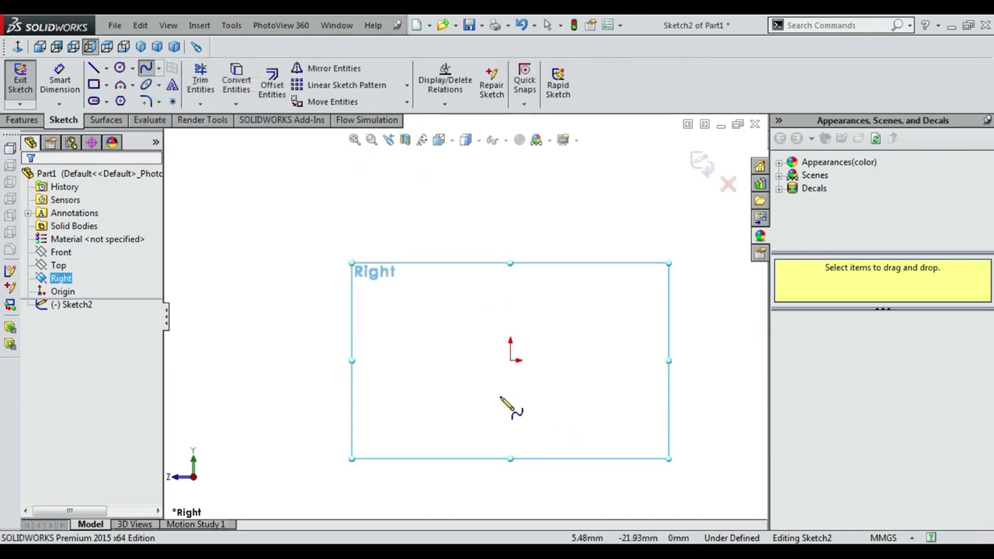
pyautogui.click(324, 358)
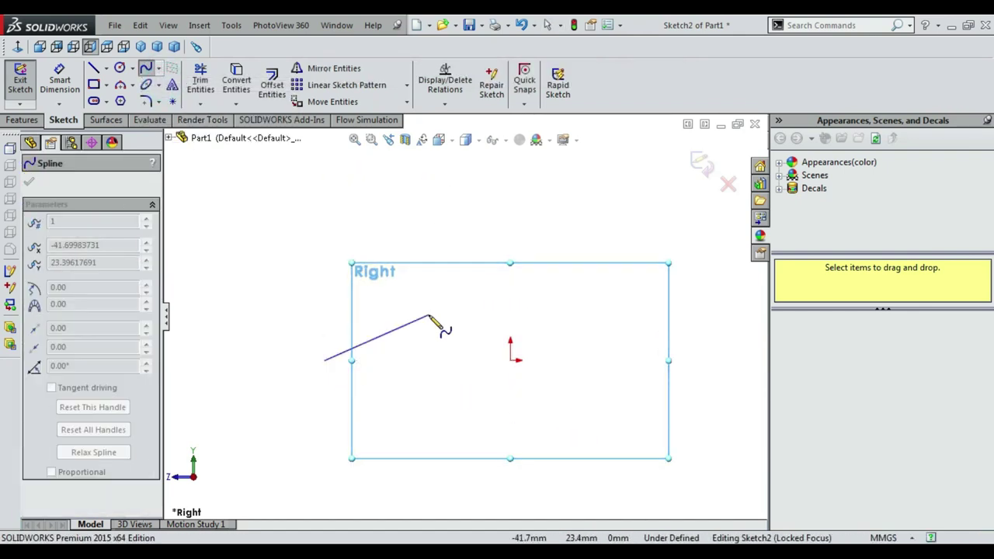
pyautogui.click(604, 324)
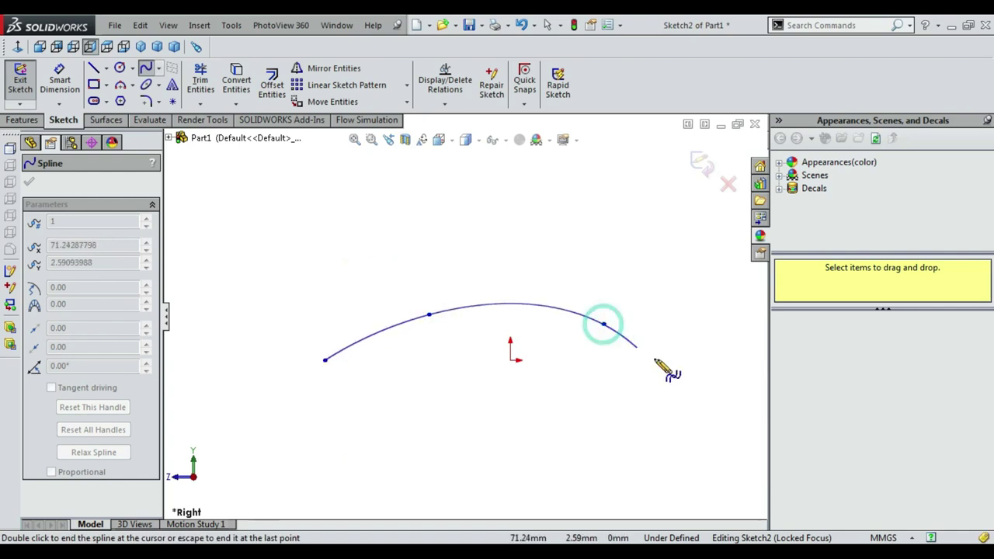
pyautogui.doubleClick(670, 359)
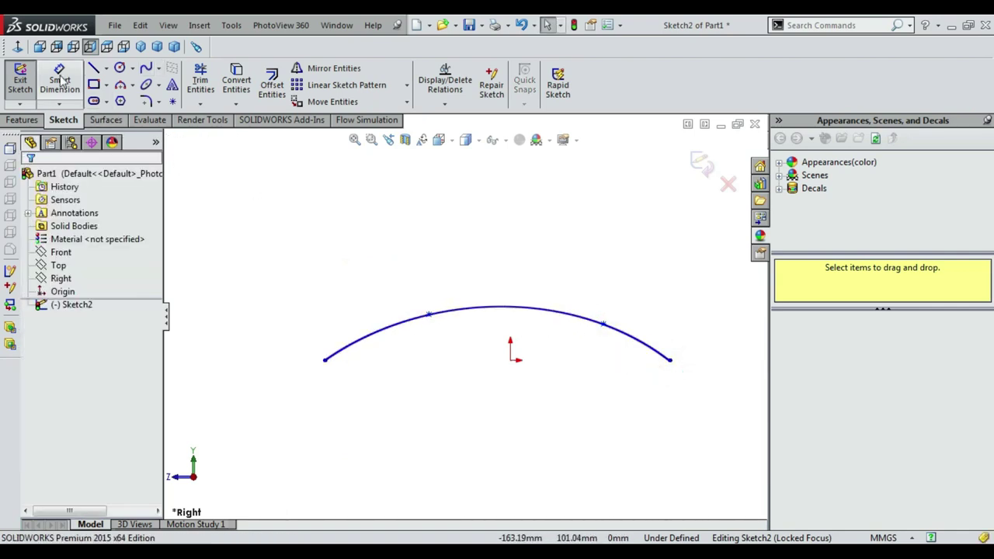
# Dimension the spline's 185 mm overall length and 11.79 mm left-end height.
pyautogui.click(325, 361)
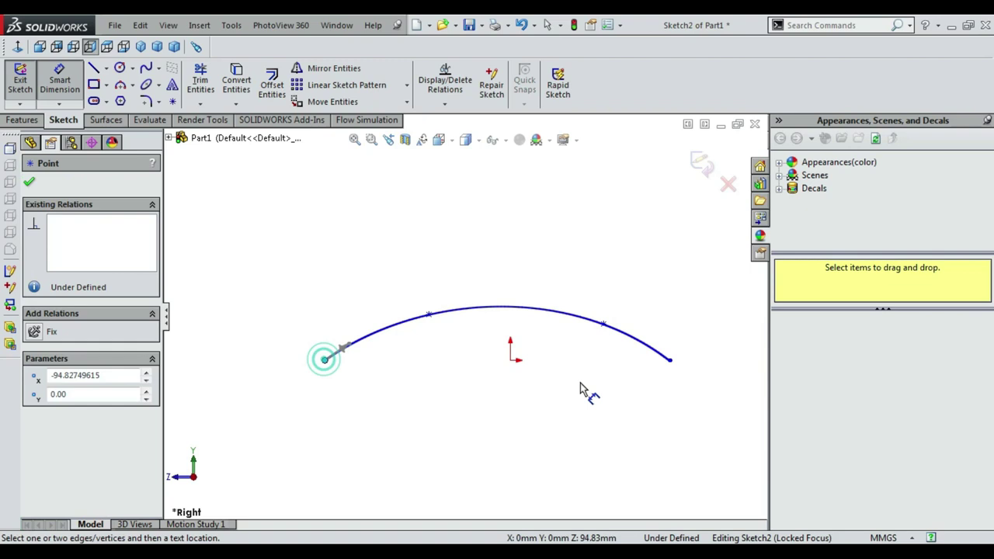
pyautogui.click(669, 360)
pyautogui.click(591, 464)
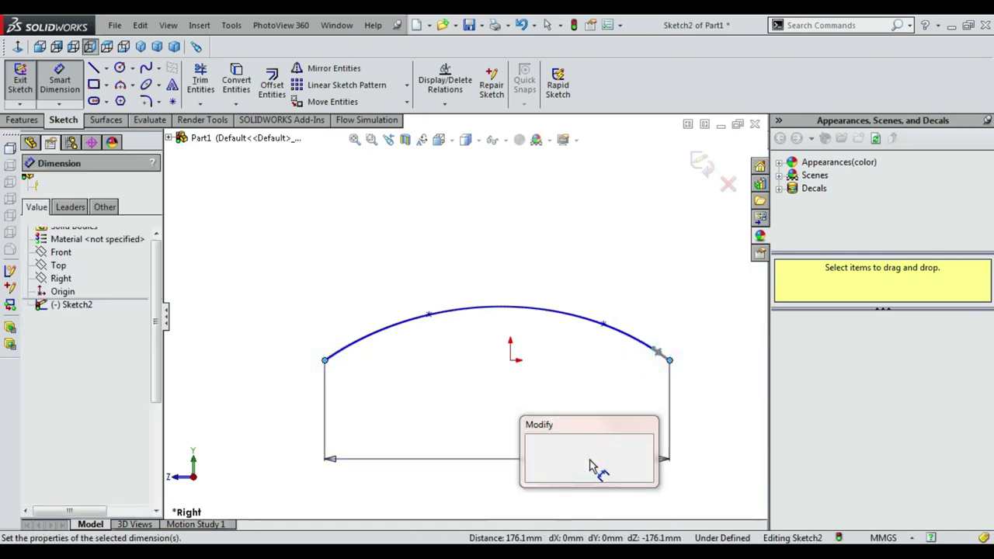
pyautogui.write('185')
pyautogui.press('Return')
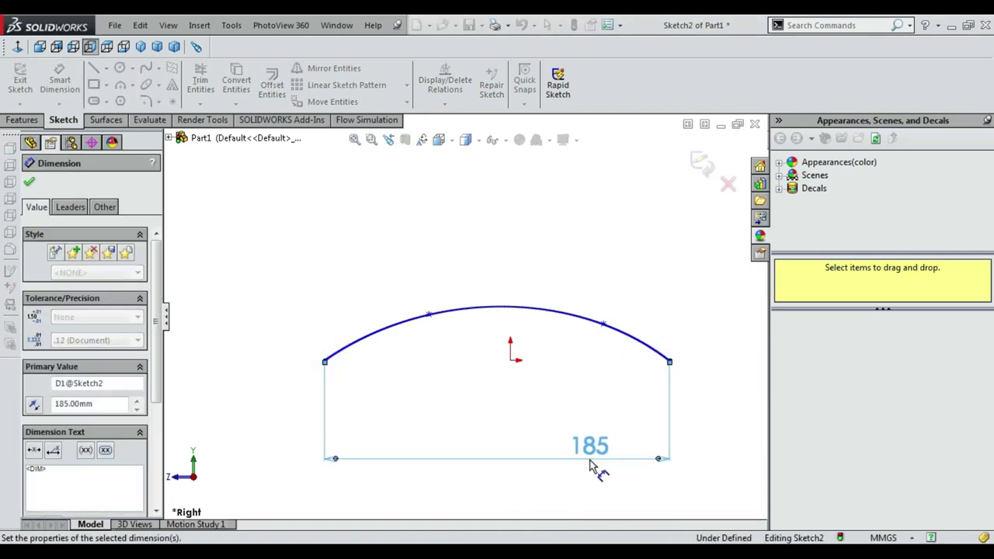
pyautogui.click(68, 86)
pyautogui.click(324, 362)
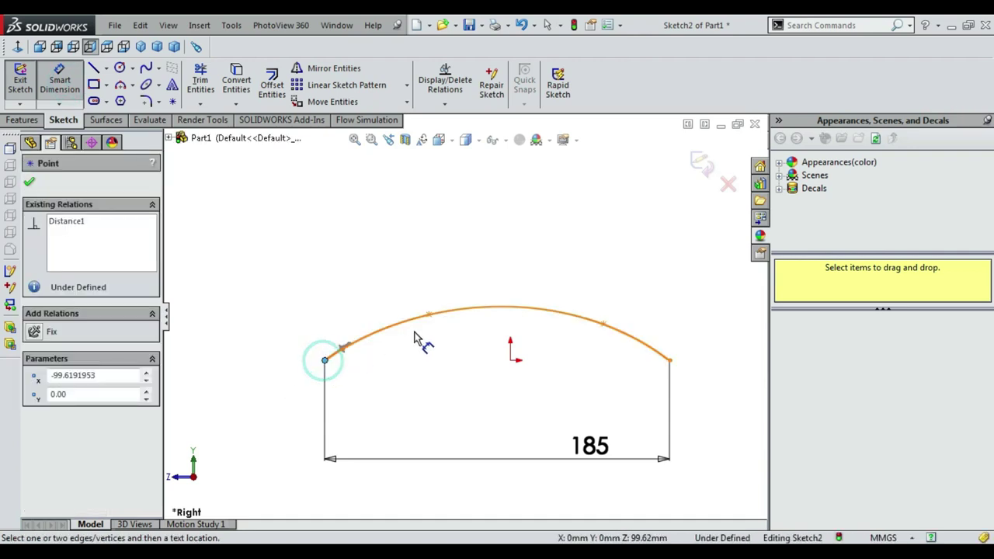
pyautogui.click(428, 314)
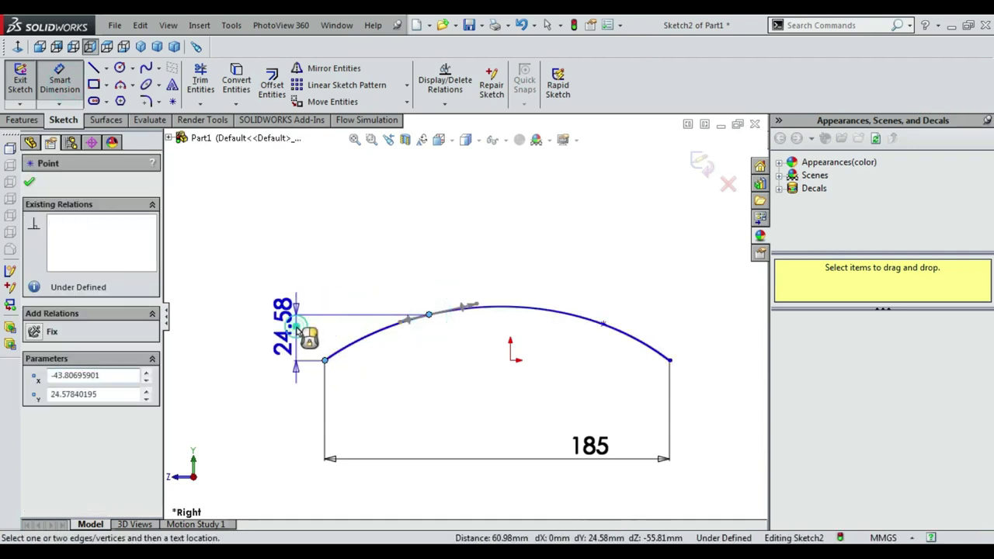
pyautogui.click(297, 332)
pyautogui.write('11.79')
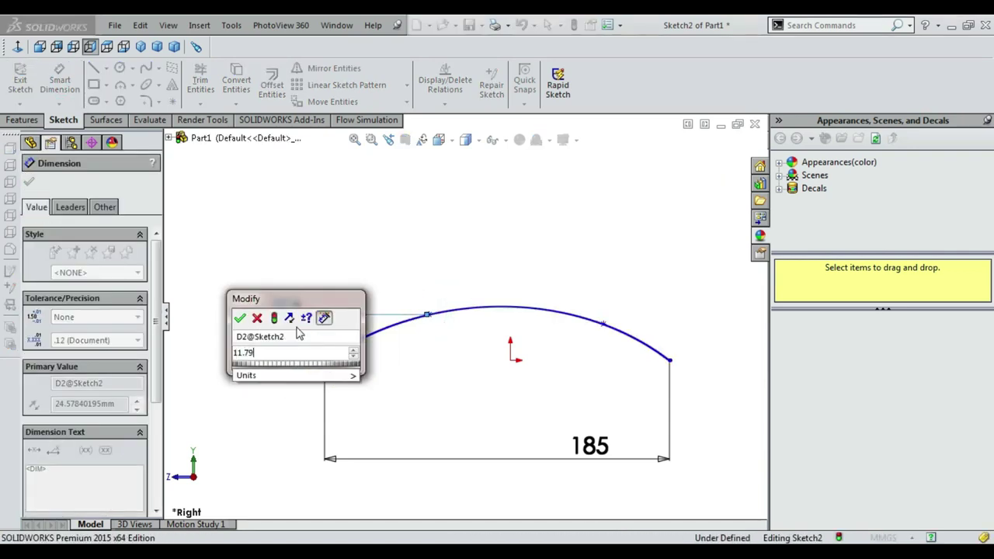
pyautogui.press('Return')
# Add the 25 mm right-end height and 40 mm spacing to the second spline point.
pyautogui.click(665, 361)
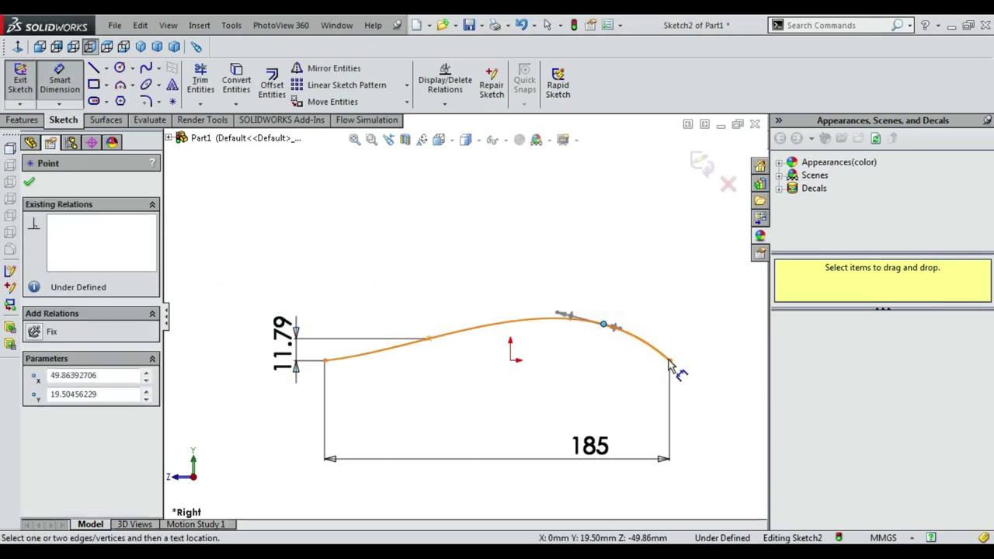
pyautogui.click(721, 349)
pyautogui.write('25')
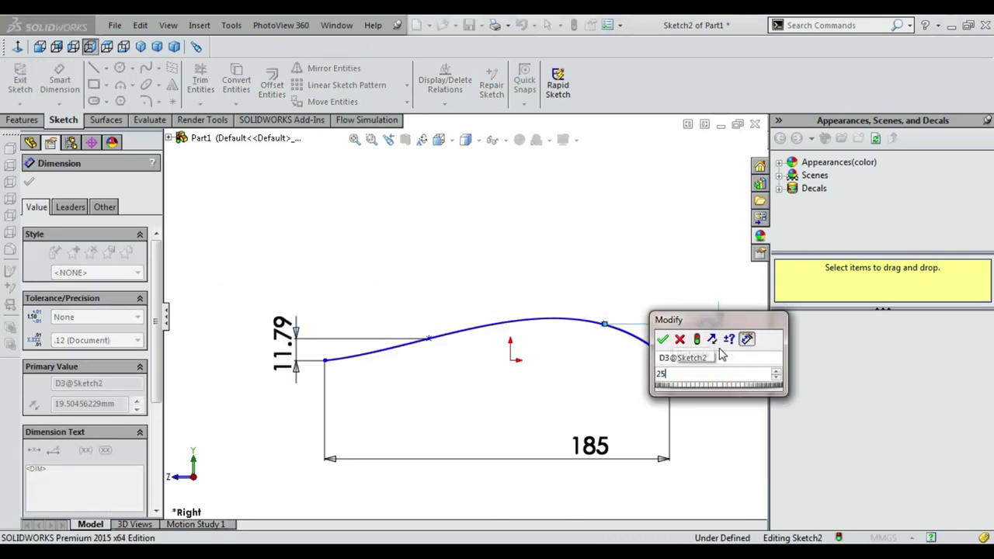
pyautogui.press('Return')
pyautogui.press('Escape')
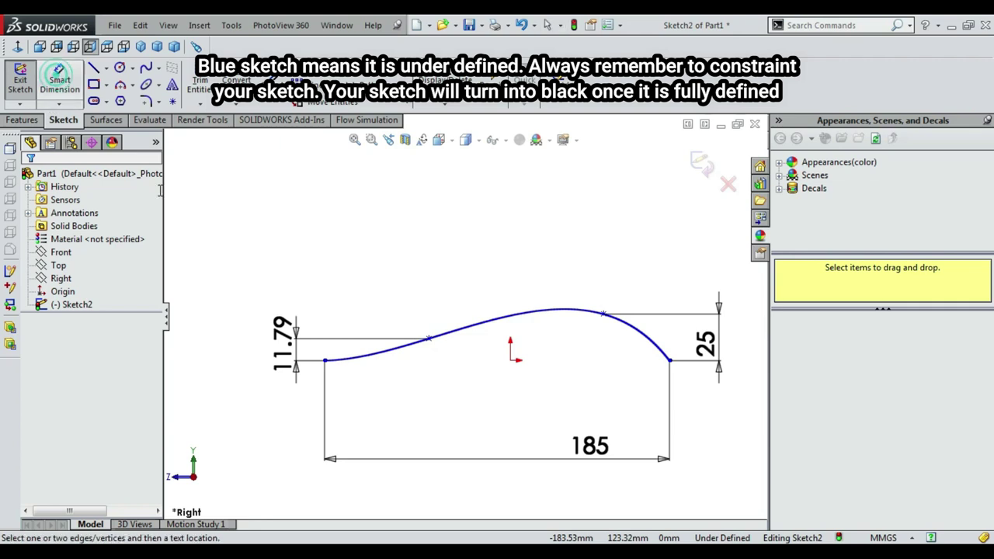
pyautogui.click(324, 361)
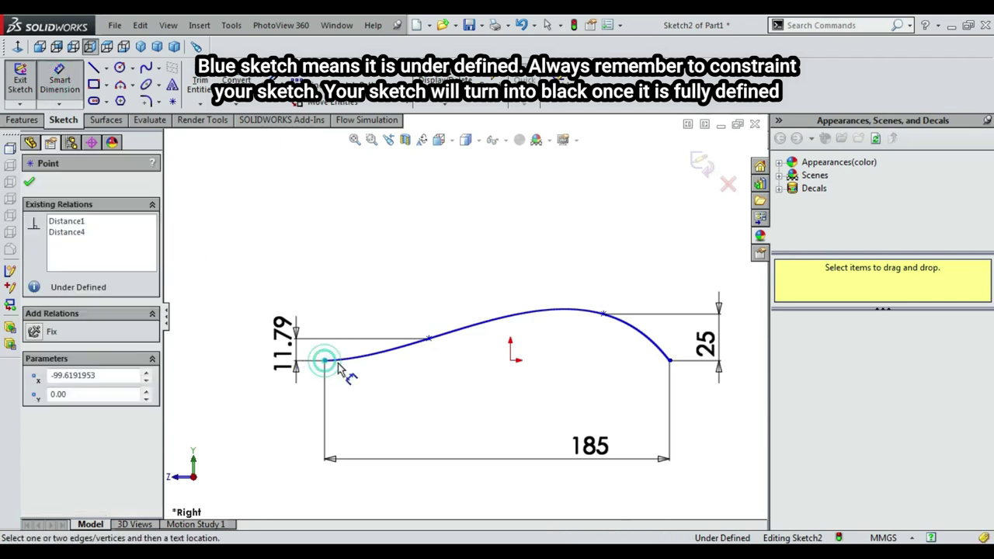
pyautogui.click(428, 340)
pyautogui.click(403, 426)
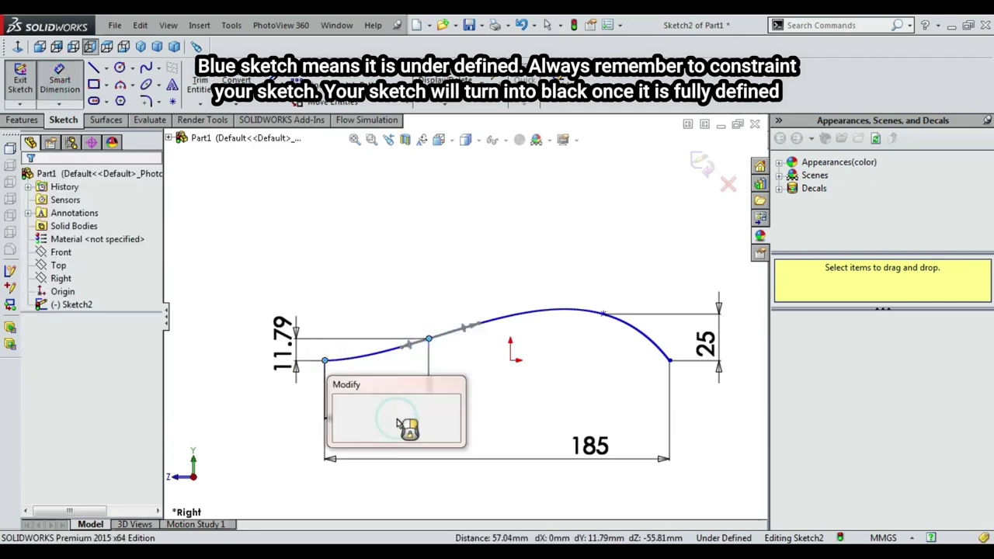
pyautogui.write('40')
pyautogui.press('Return')
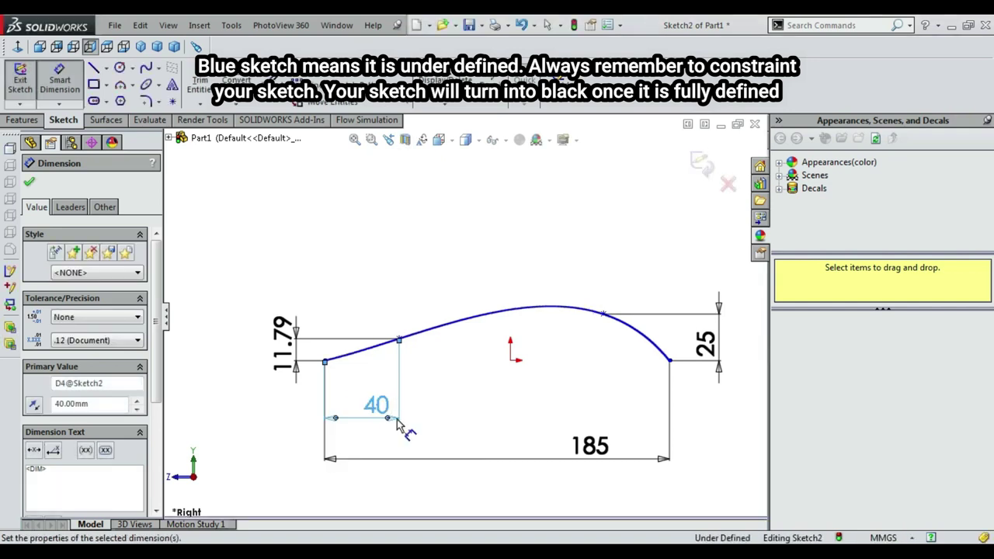
pyautogui.click(60, 78)
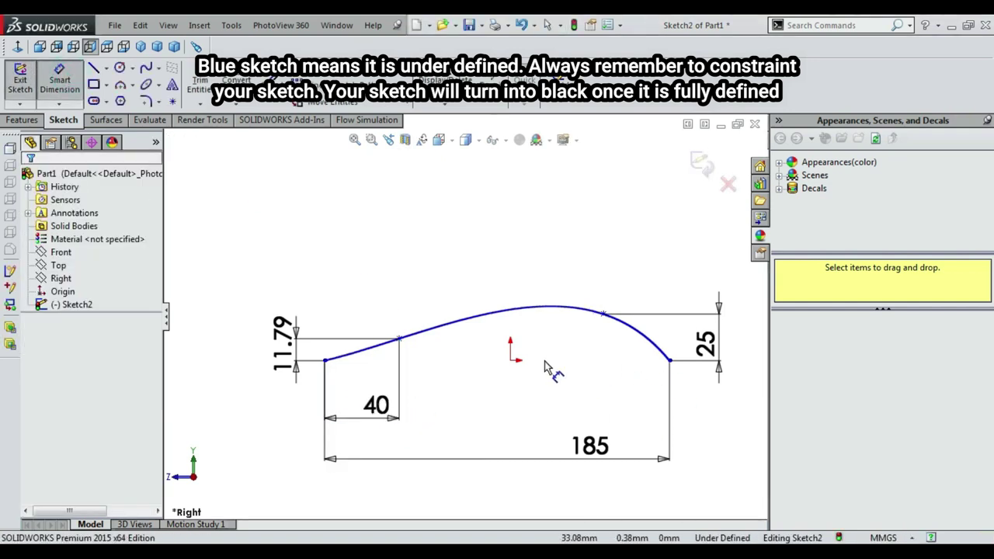
# Dimension the origin offsets 42.69 and 86.86 mm, then exit the spline sketch.
pyautogui.click(510, 360)
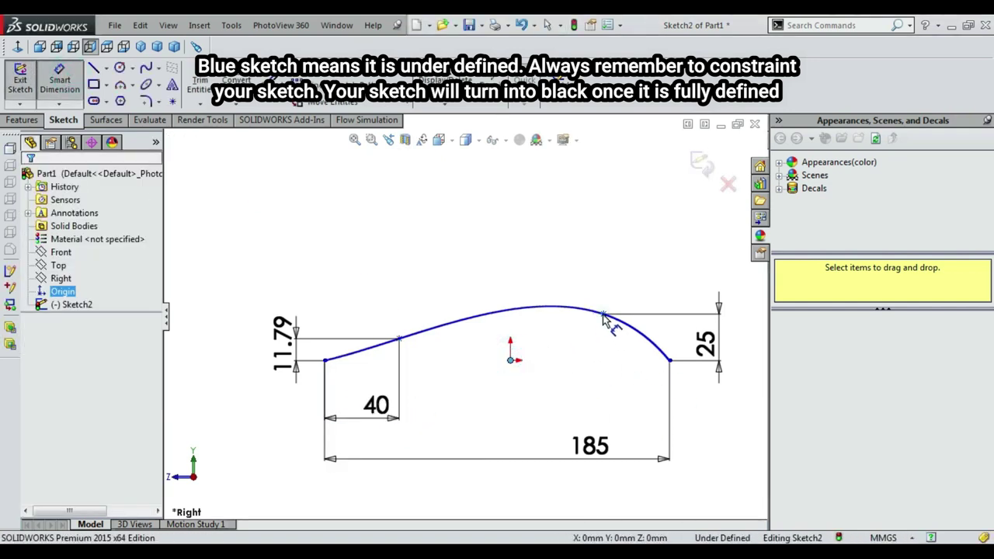
pyautogui.click(603, 315)
pyautogui.click(546, 407)
pyautogui.write('42.69')
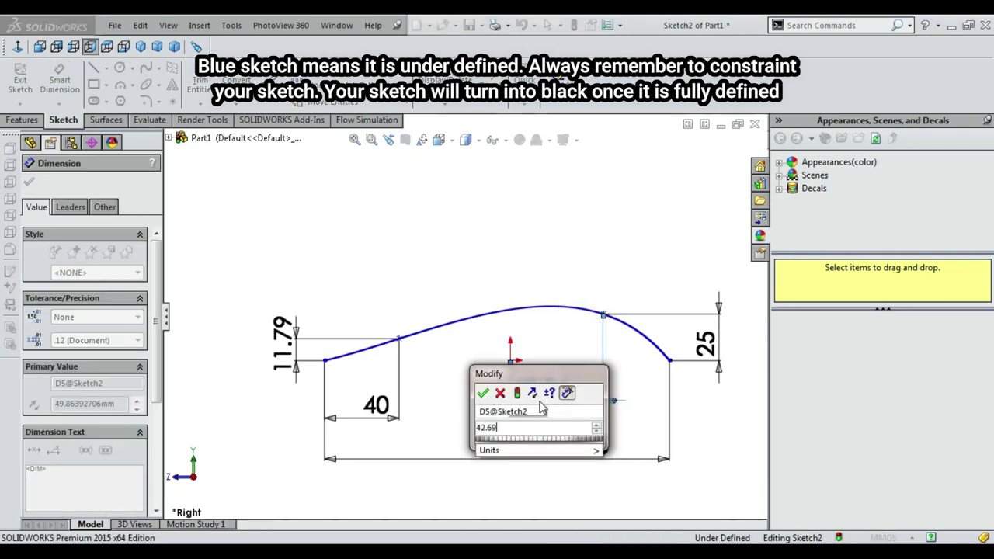
pyautogui.press('Return')
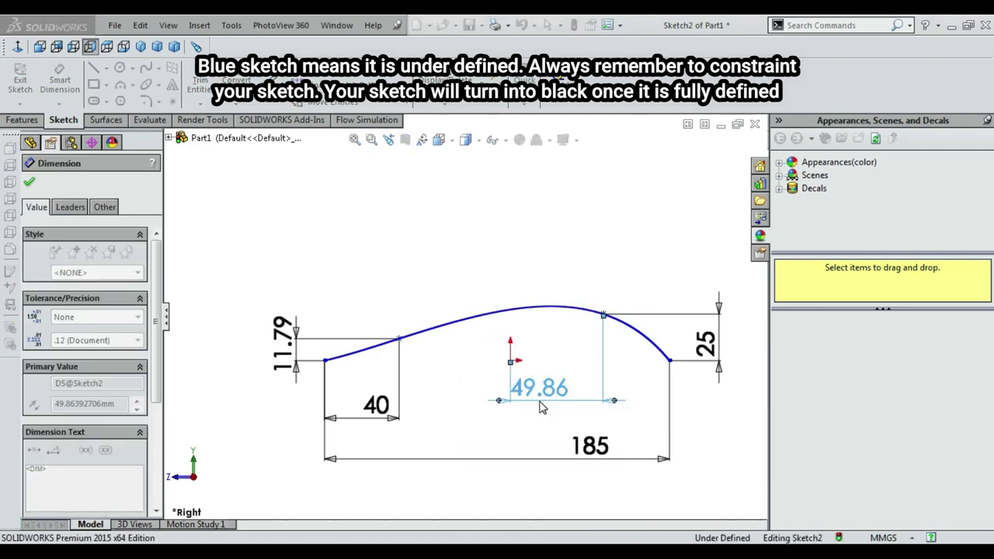
pyautogui.click(60, 77)
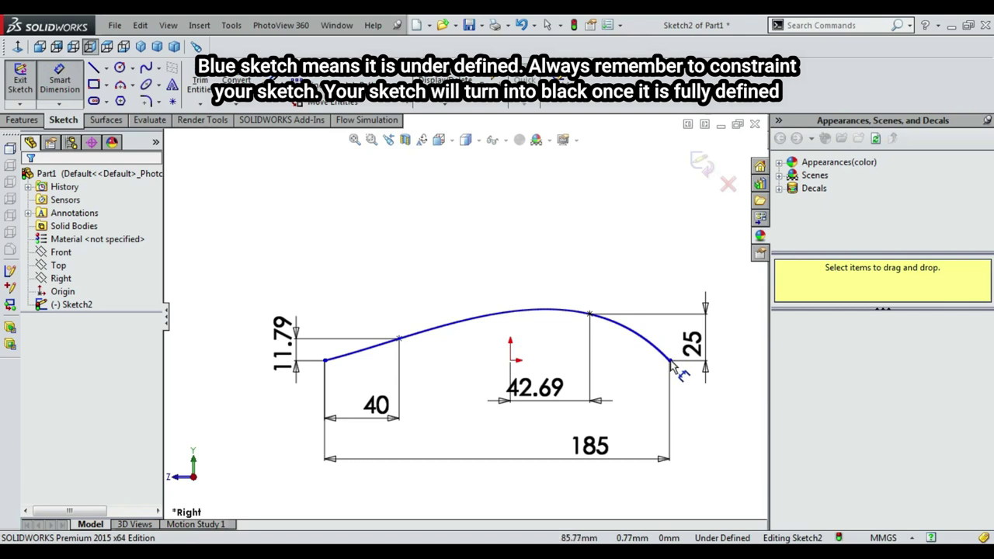
pyautogui.click(670, 361)
pyautogui.click(511, 362)
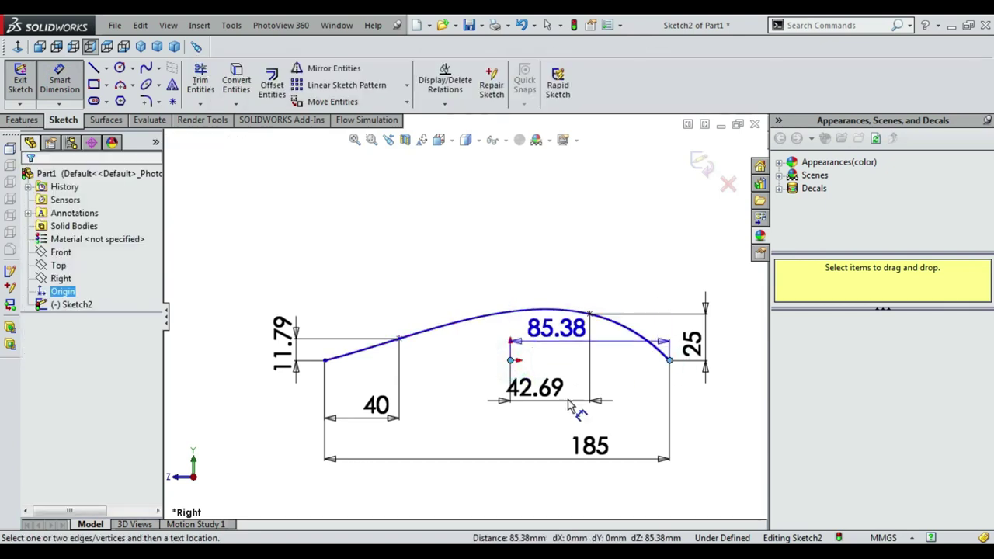
pyautogui.click(691, 472)
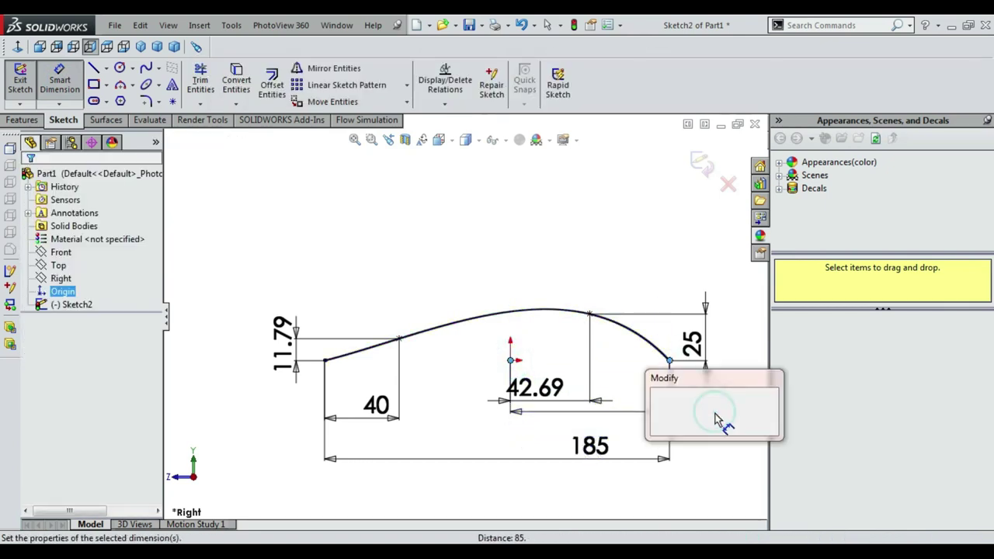
pyautogui.write('86.86')
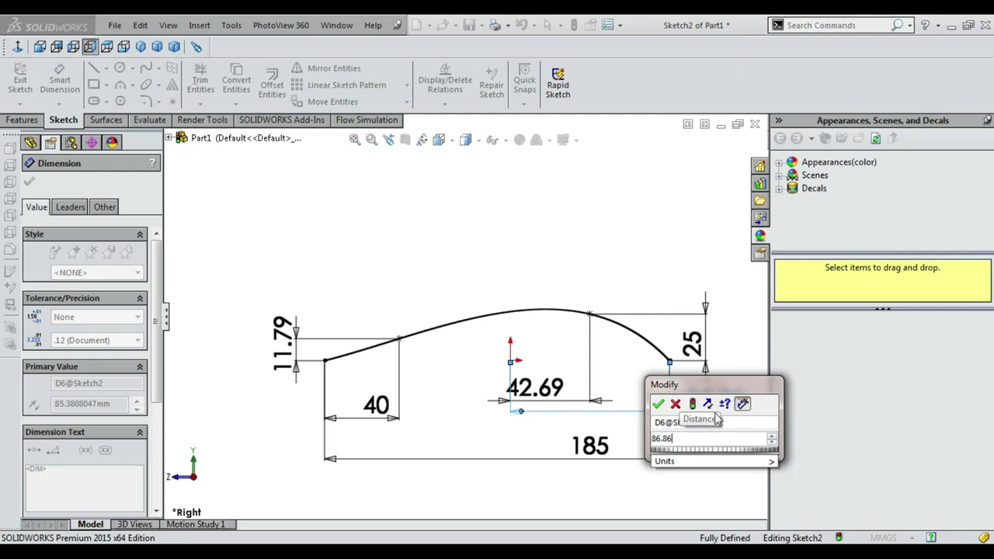
pyautogui.press('Return')
pyautogui.click(517, 229)
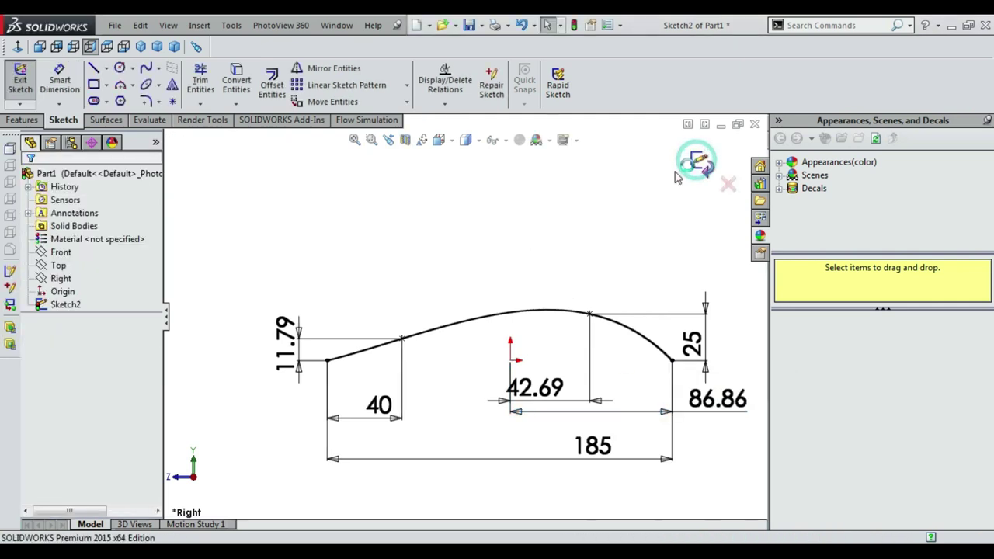
pyautogui.click(695, 163)
# Create Plane1 perpendicular to the spline at its left end point.
pyautogui.click(24, 121)
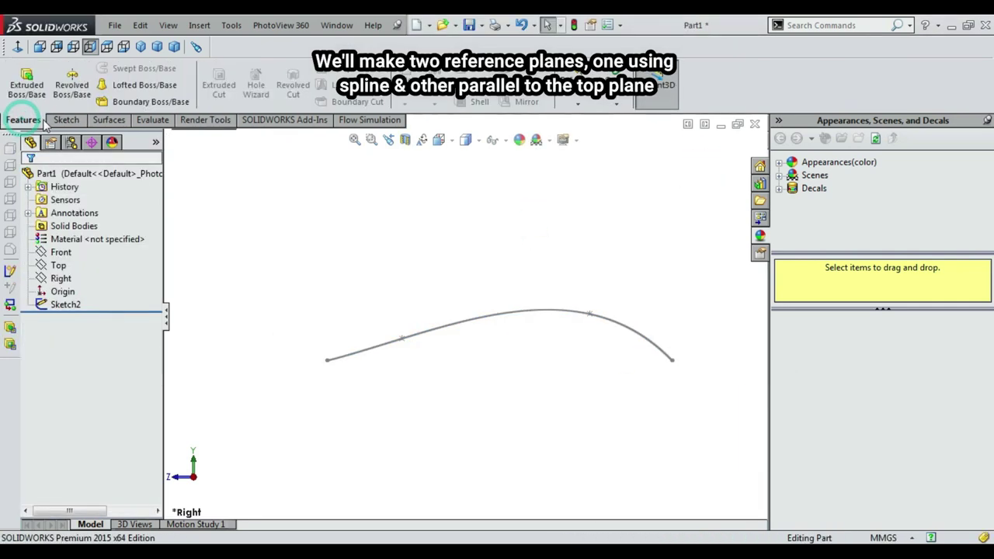
pyautogui.click(588, 100)
pyautogui.click(593, 118)
pyautogui.scroll(-5, 361, 367)
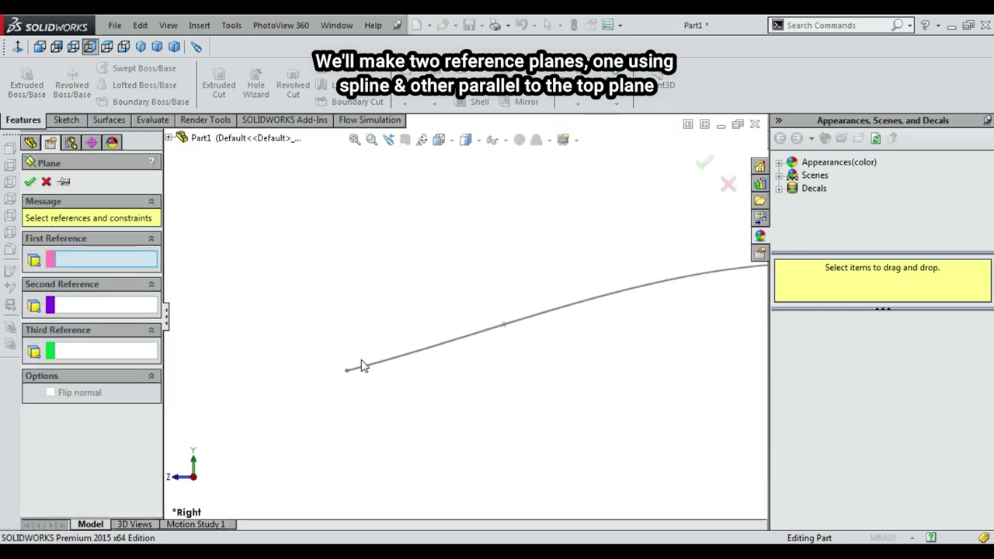
pyautogui.click(371, 364)
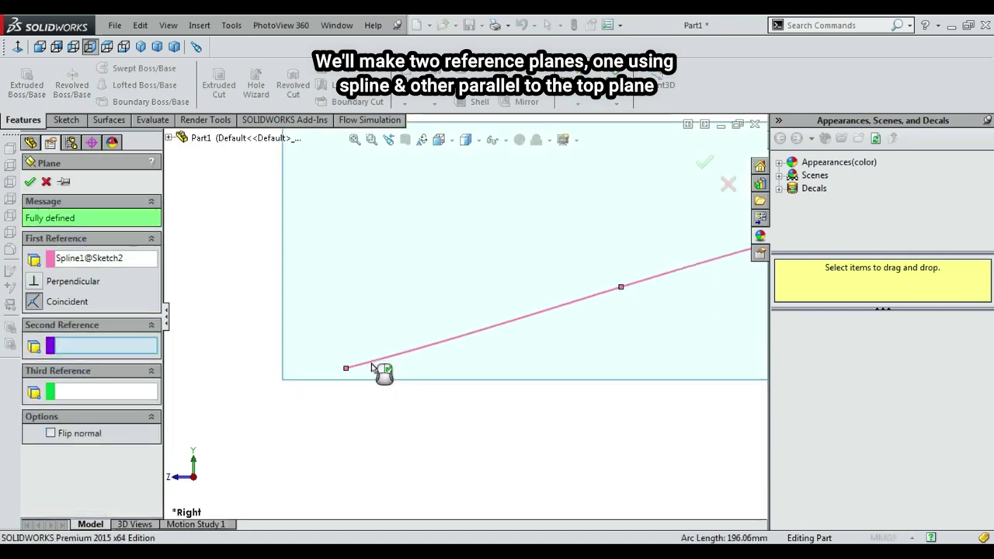
pyautogui.click(346, 369)
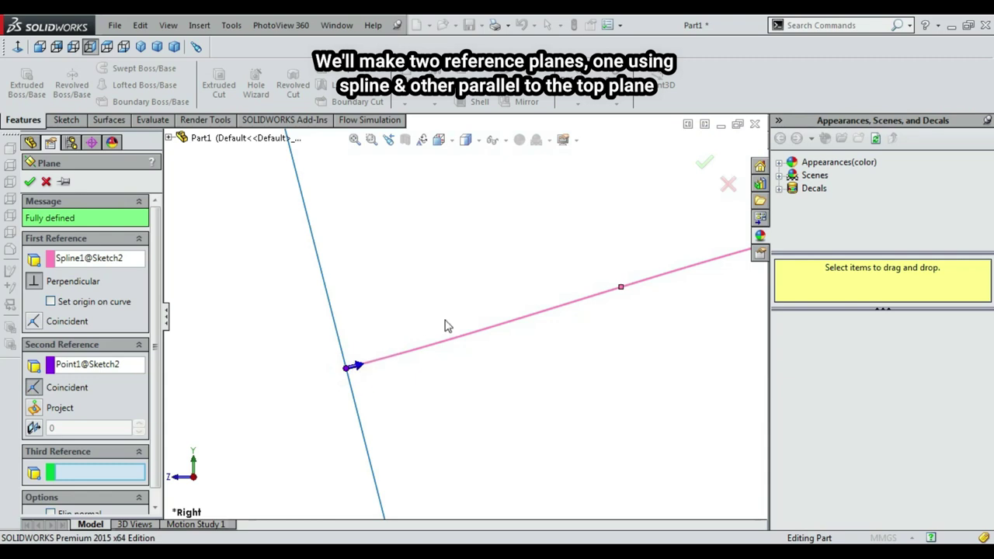
pyautogui.scroll(3, 447, 326)
pyautogui.click(29, 181)
pyautogui.scroll(2, 548, 275)
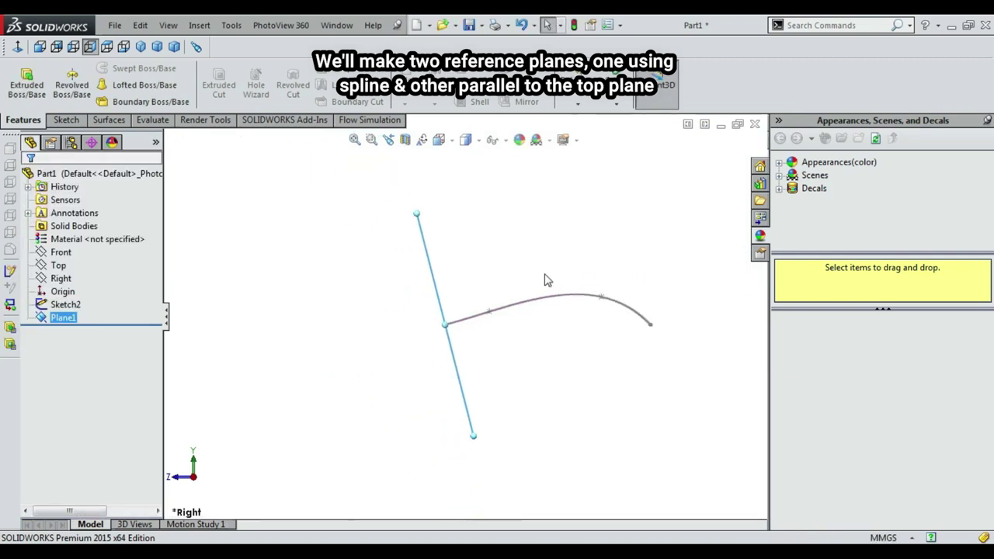
pyautogui.rightClick(547, 209)
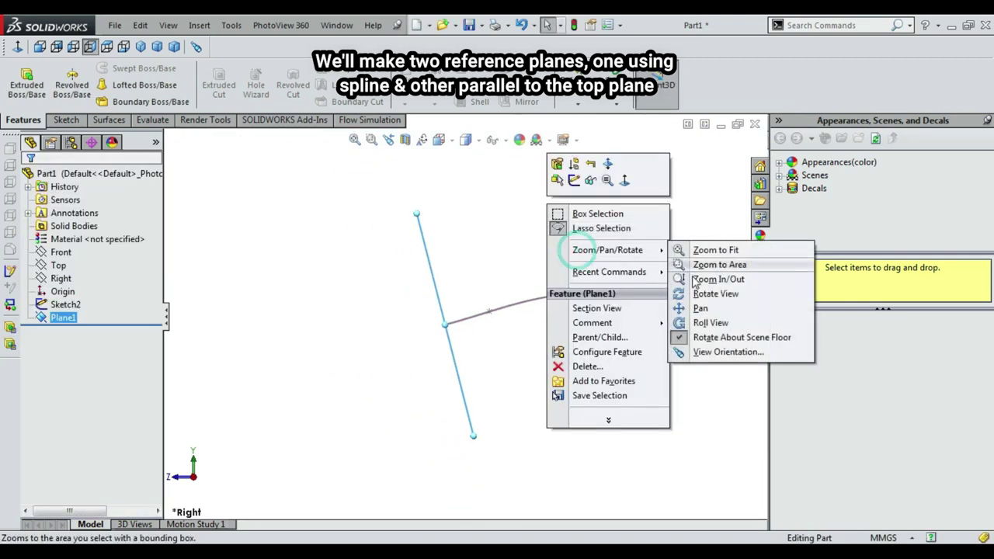
pyautogui.click(702, 291)
pyautogui.moveTo(701, 290)
pyautogui.mouseDown()
pyautogui.moveTo(501, 303)
pyautogui.moveTo(472, 326)
pyautogui.moveTo(514, 326)
pyautogui.moveTo(465, 281)
pyautogui.mouseUp()
pyautogui.press('Escape')
# Create Plane2 offset 10 mm from the Top plane, with the offset flipped.
pyautogui.click(595, 102)
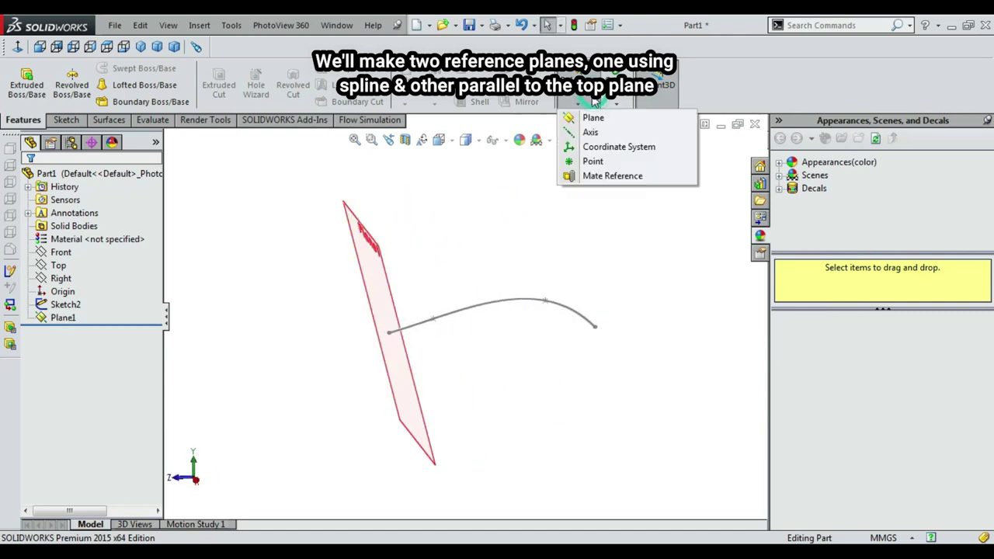
pyautogui.click(587, 120)
pyautogui.click(169, 137)
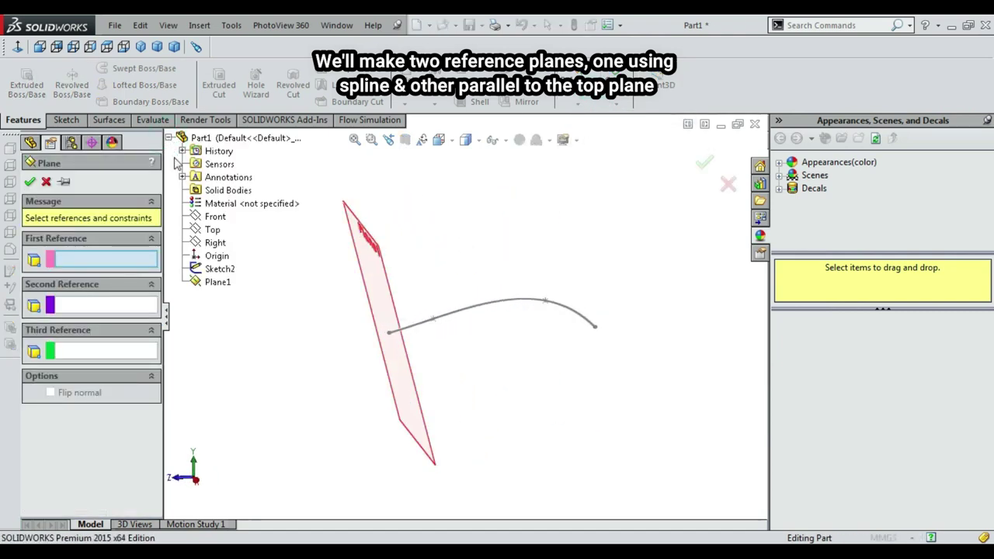
pyautogui.click(204, 229)
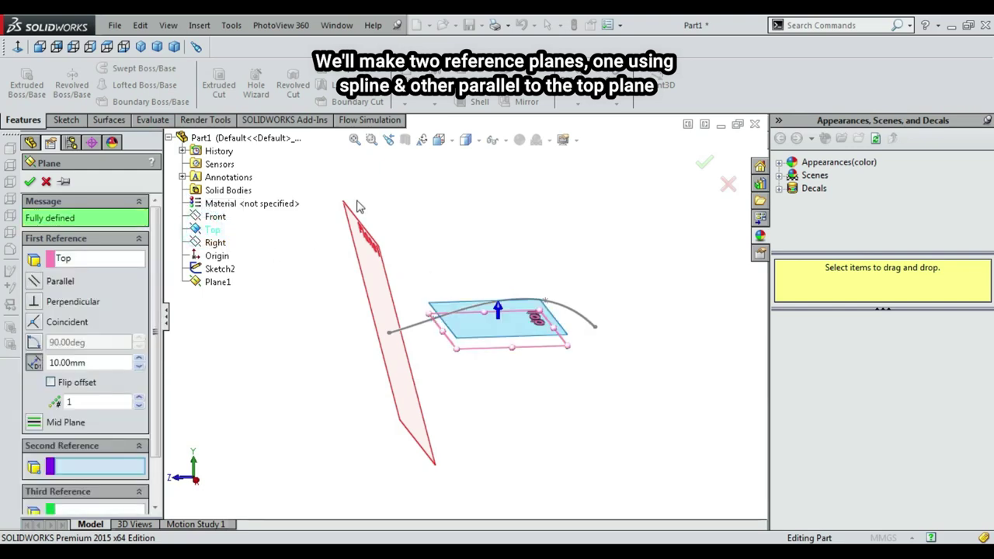
pyautogui.click(451, 141)
pyautogui.click(448, 190)
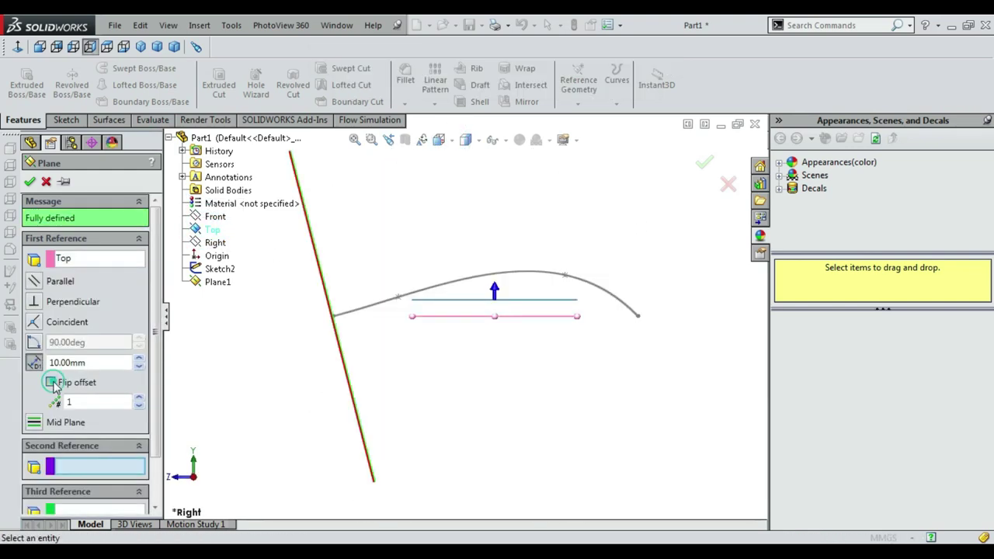
pyautogui.click(51, 383)
pyautogui.rightClick(450, 228)
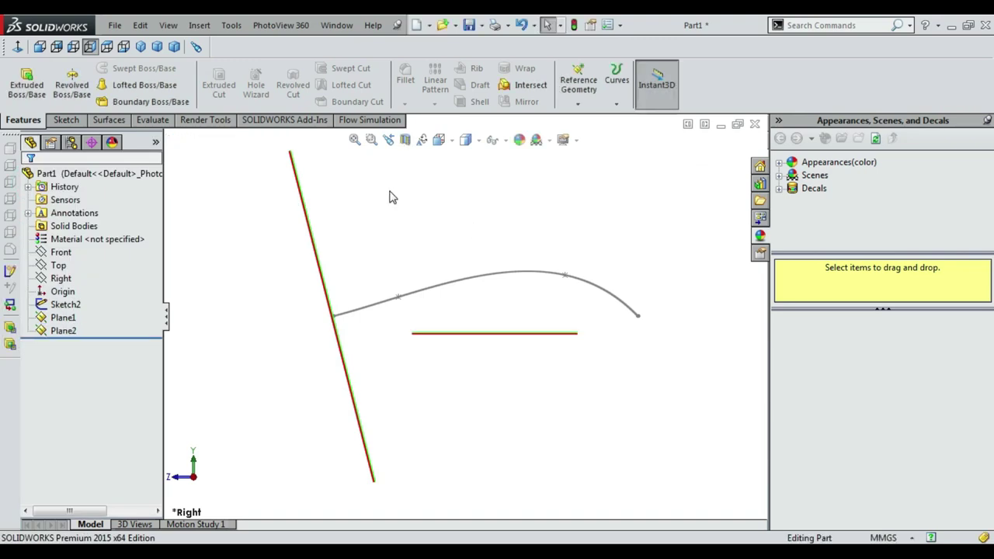
# Turn to an angled 3-D view and hide Plane2.
pyautogui.rightClick(390, 186)
pyautogui.click(431, 248)
pyautogui.moveTo(430, 248)
pyautogui.mouseDown()
pyautogui.moveTo(472, 295)
pyautogui.moveTo(507, 262)
pyautogui.moveTo(419, 262)
pyautogui.mouseUp()
pyautogui.click(439, 141)
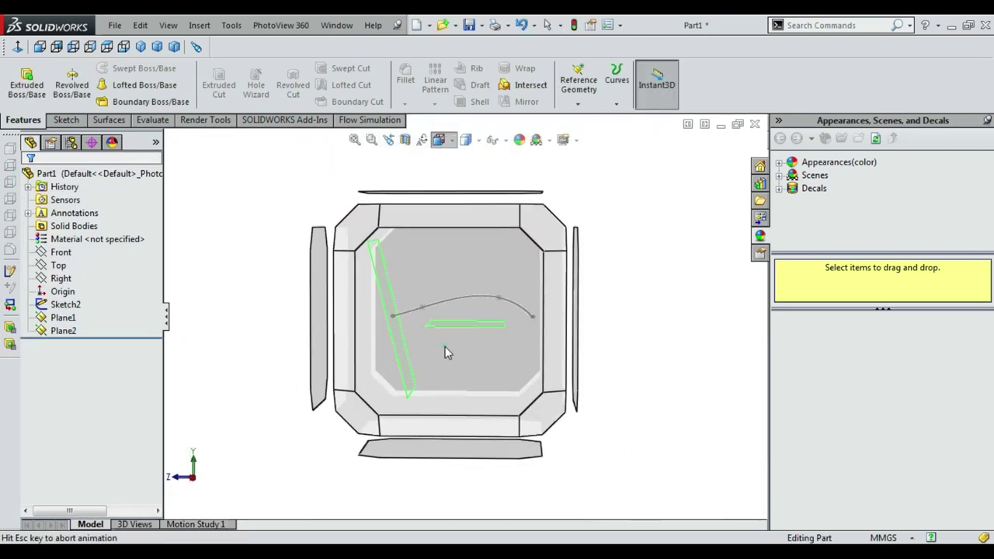
pyautogui.click(443, 348)
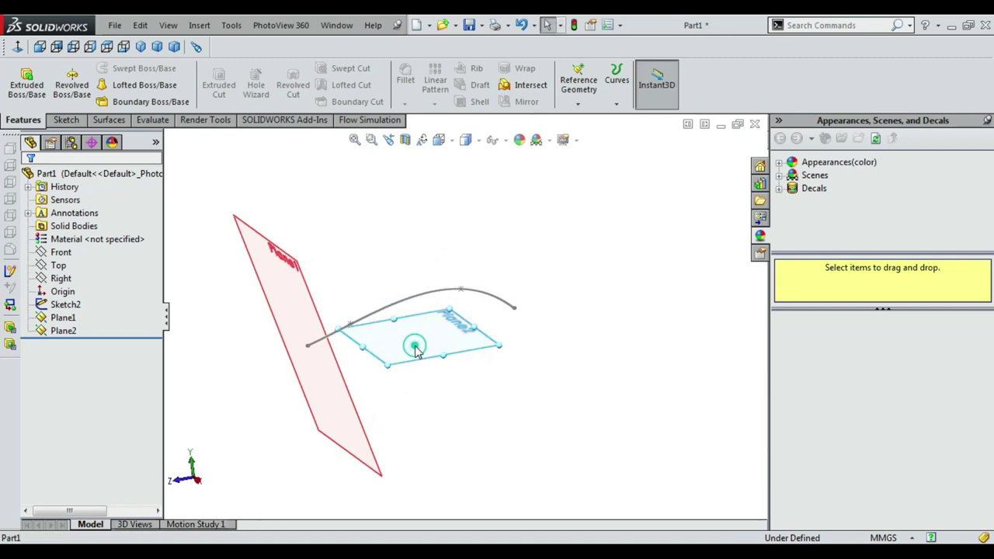
pyautogui.click(416, 351)
pyautogui.click(486, 303)
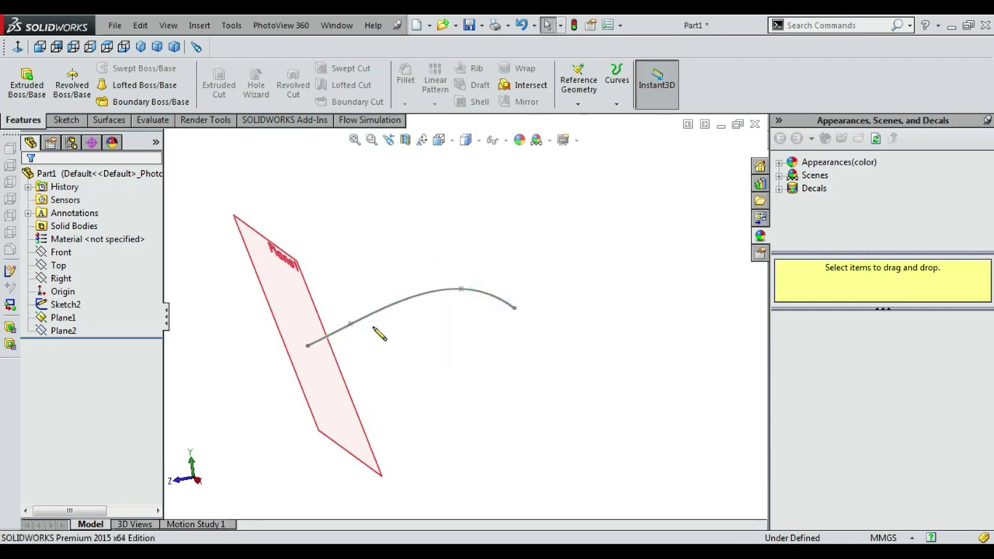
pyautogui.rightClick(345, 189)
pyautogui.click(380, 241)
pyautogui.moveTo(380, 241)
pyautogui.mouseDown()
pyautogui.moveTo(333, 272)
pyautogui.moveTo(386, 262)
pyautogui.moveTo(372, 256)
pyautogui.mouseUp()
# Start a sketch on Plane1 and draw a three-point arc.
pyautogui.press('Escape')
pyautogui.click(314, 279)
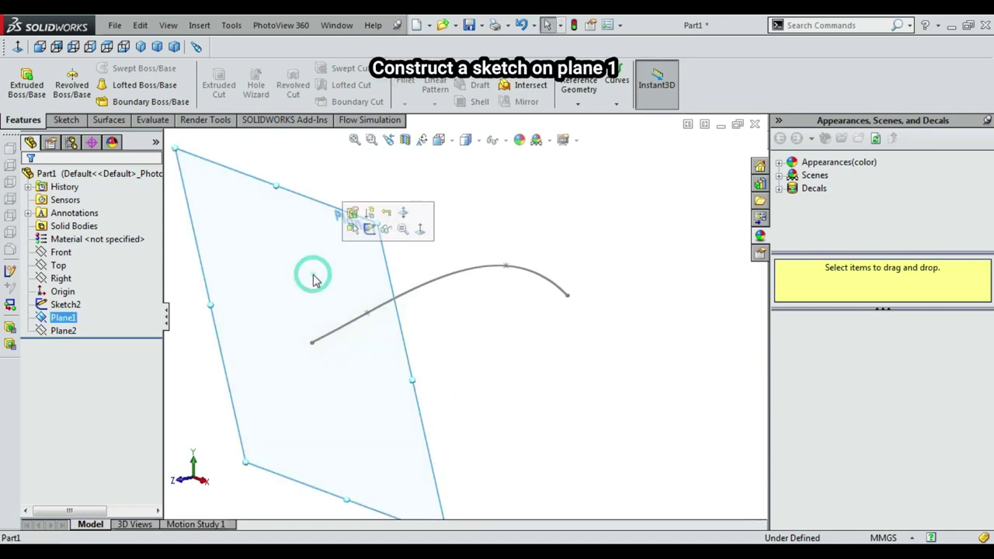
pyautogui.click(371, 229)
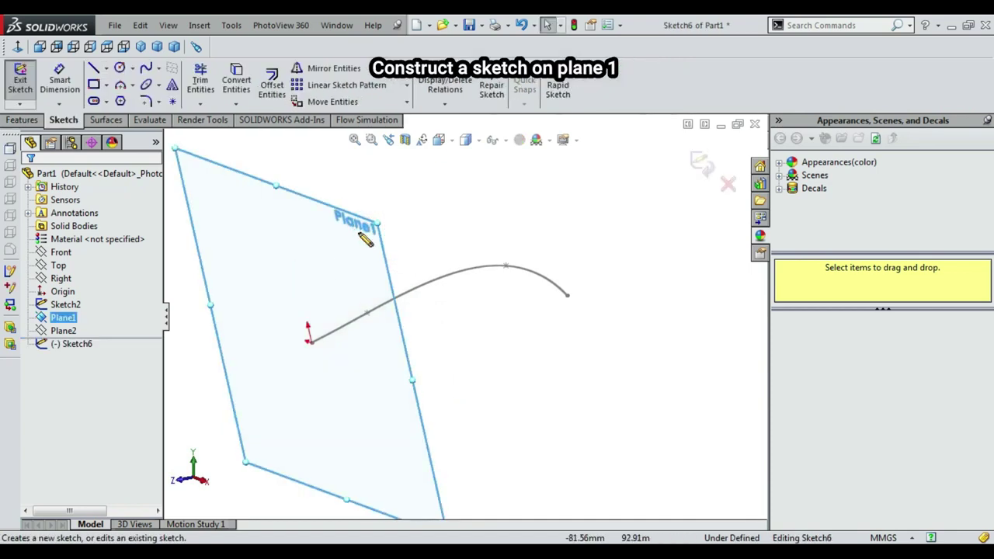
pyautogui.click(135, 87)
pyautogui.click(159, 131)
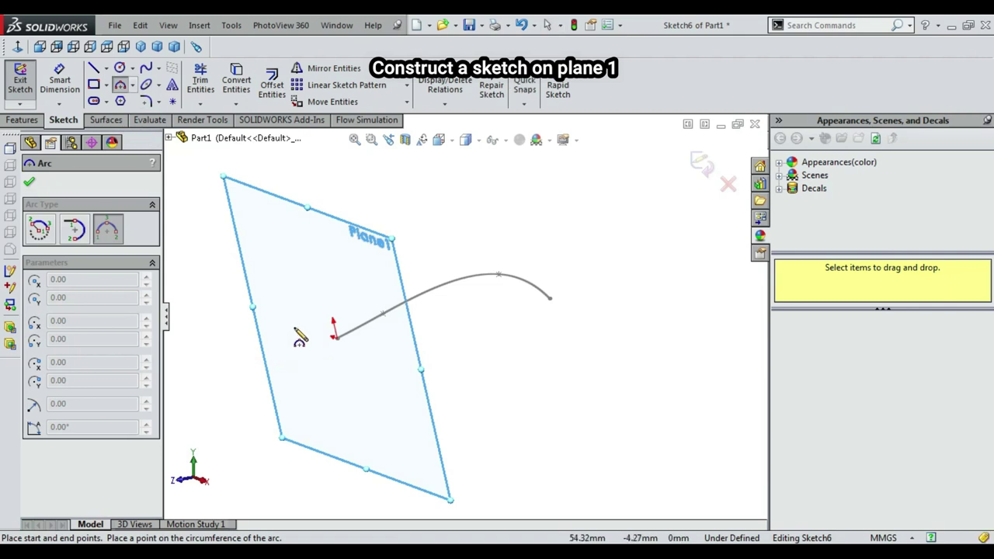
pyautogui.click(295, 329)
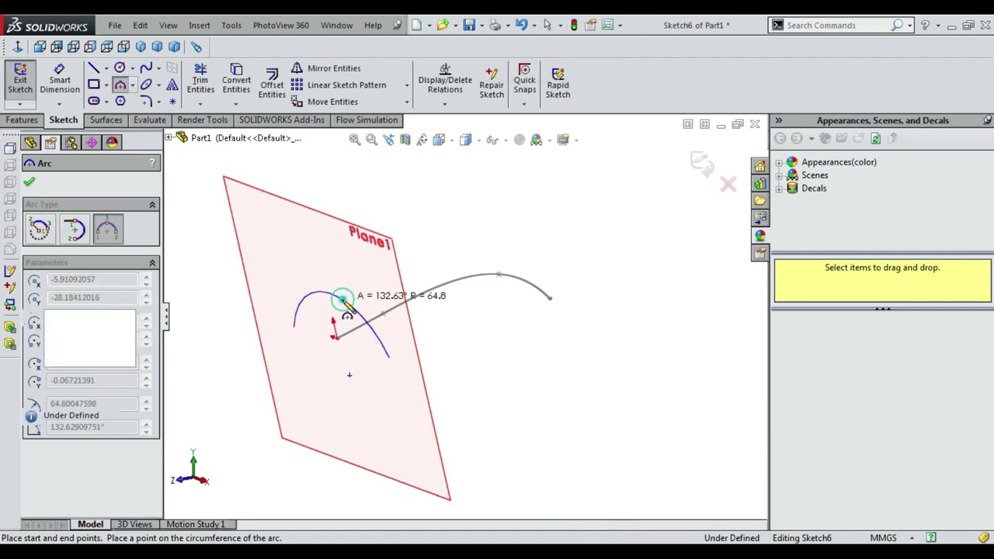
pyautogui.click(345, 307)
pyautogui.press('Escape')
pyautogui.scroll(-2, 346, 306)
# Make the arc coincident with the spline's end point and view the sketch from the front.
pyautogui.click(345, 286)
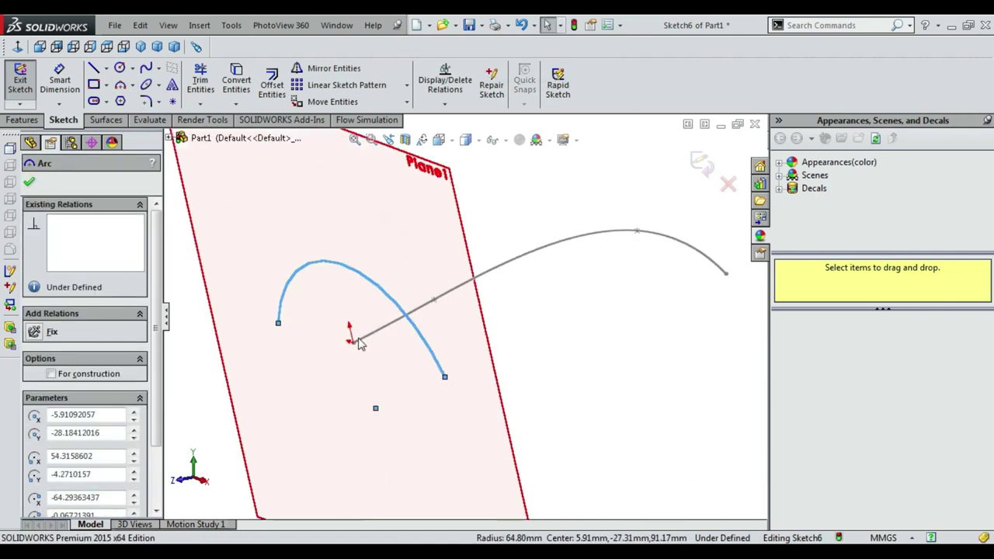
pyautogui.keyDown('ctrl'); pyautogui.click(353, 342); pyautogui.keyUp('ctrl')
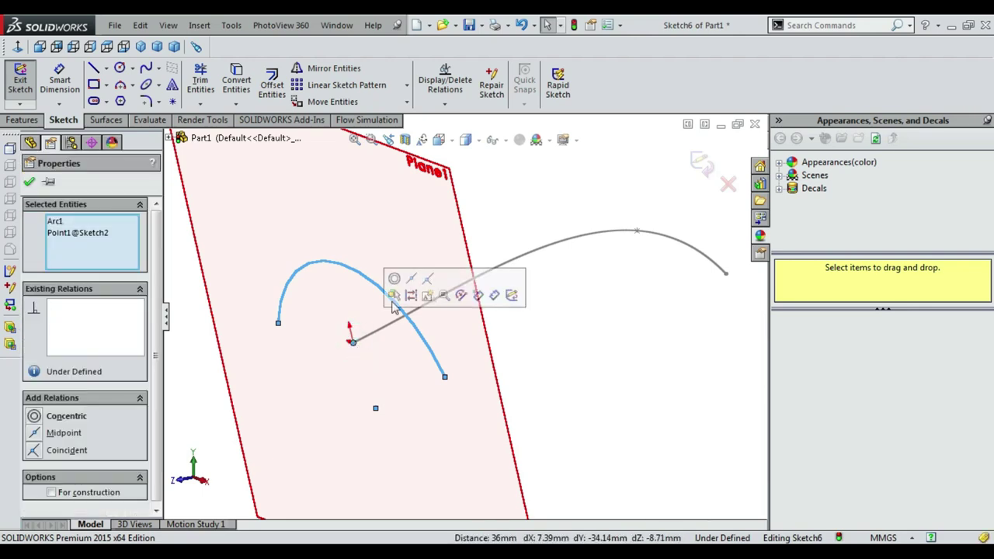
pyautogui.click(429, 285)
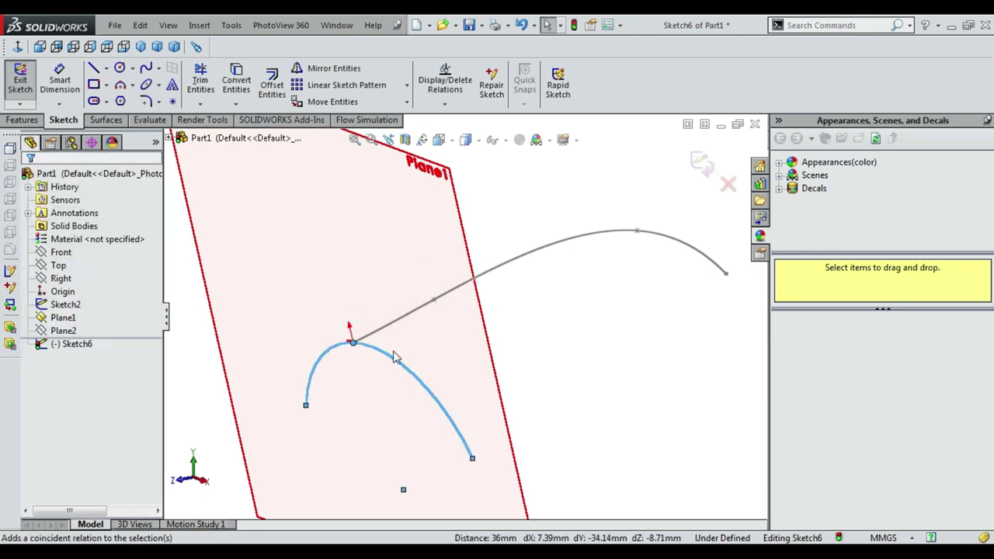
pyautogui.click(438, 140)
pyautogui.click(410, 337)
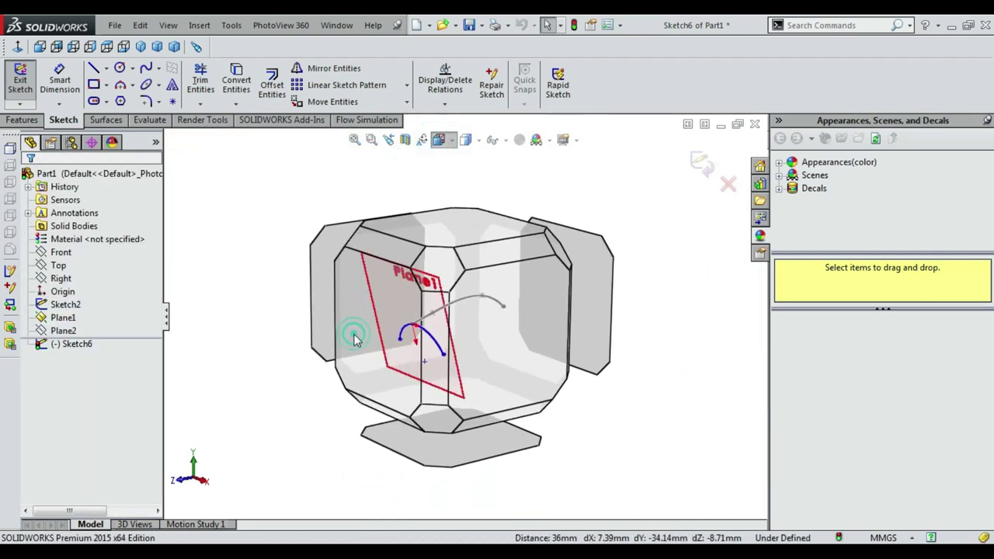
pyautogui.moveTo(348, 312); pyautogui.dragTo(417, 204, button='middle')
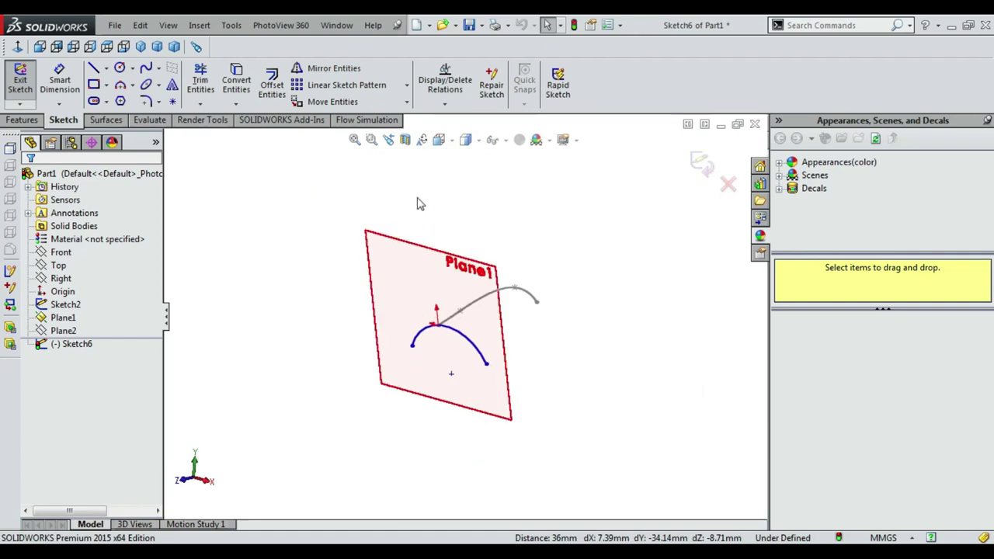
pyautogui.click(440, 140)
pyautogui.click(355, 362)
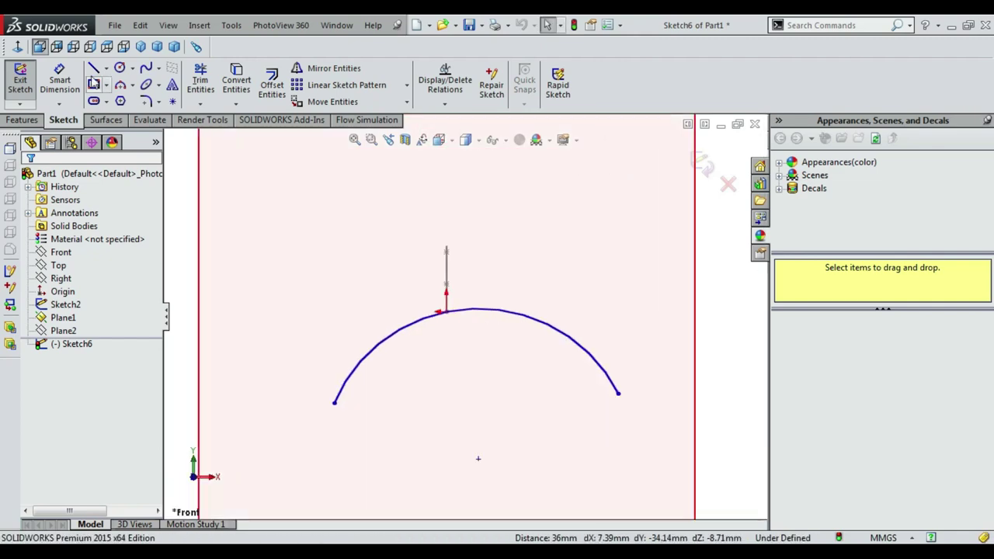
# Give the arc an R120 radius and a 120 mm distance between its endpoints.
pyautogui.click(369, 359)
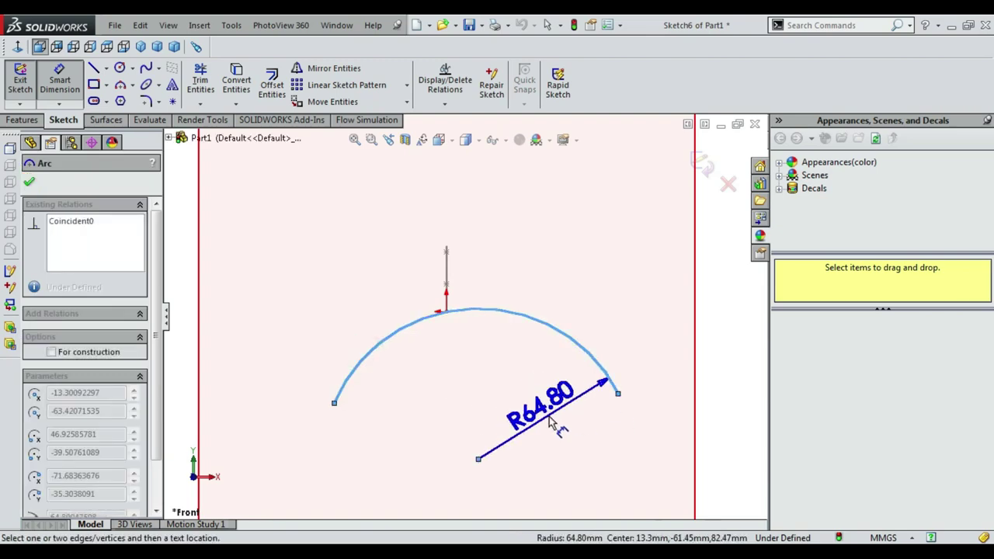
pyautogui.click(555, 425)
pyautogui.write('120')
pyautogui.press('Return')
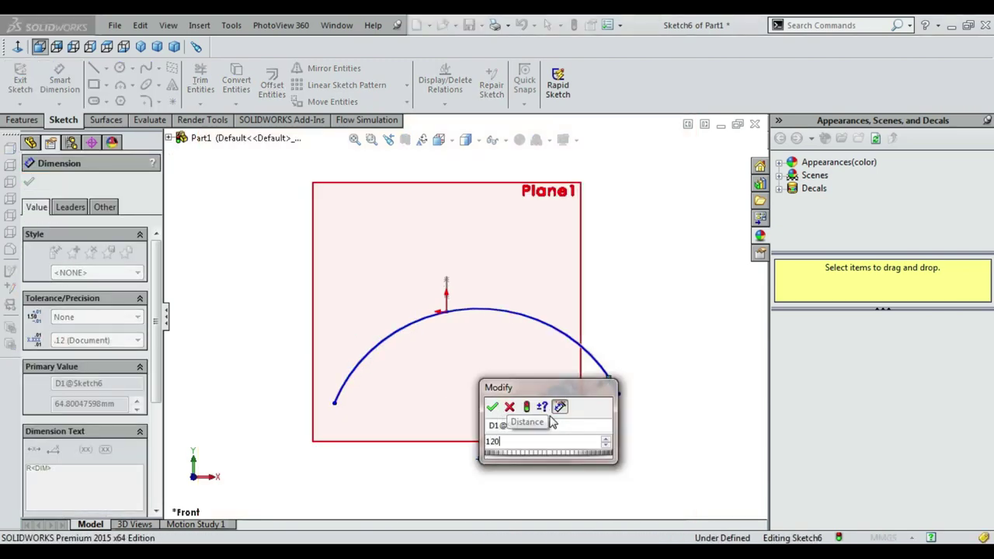
pyautogui.press('Escape')
pyautogui.click(63, 78)
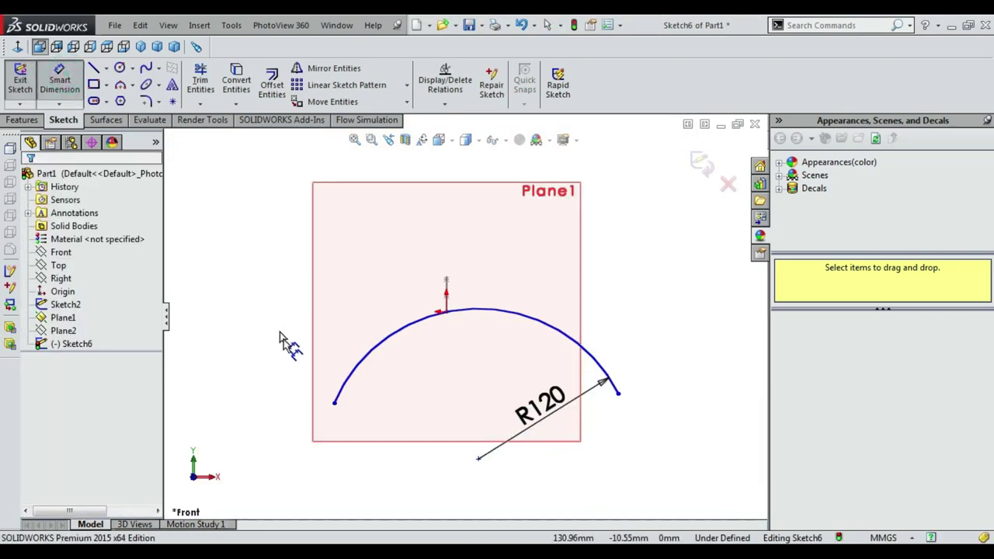
pyautogui.click(333, 402)
pyautogui.click(617, 395)
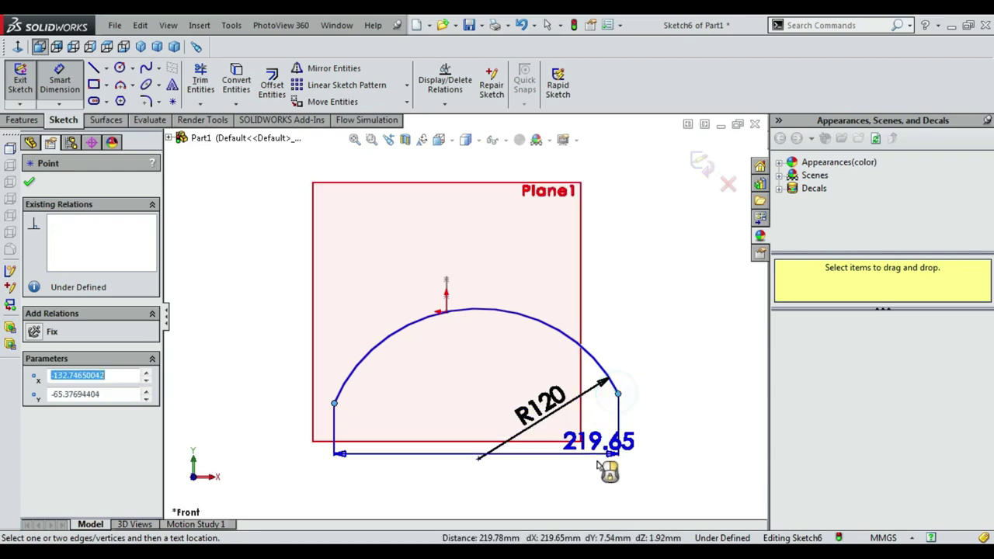
pyautogui.click(595, 481)
pyautogui.write('12')
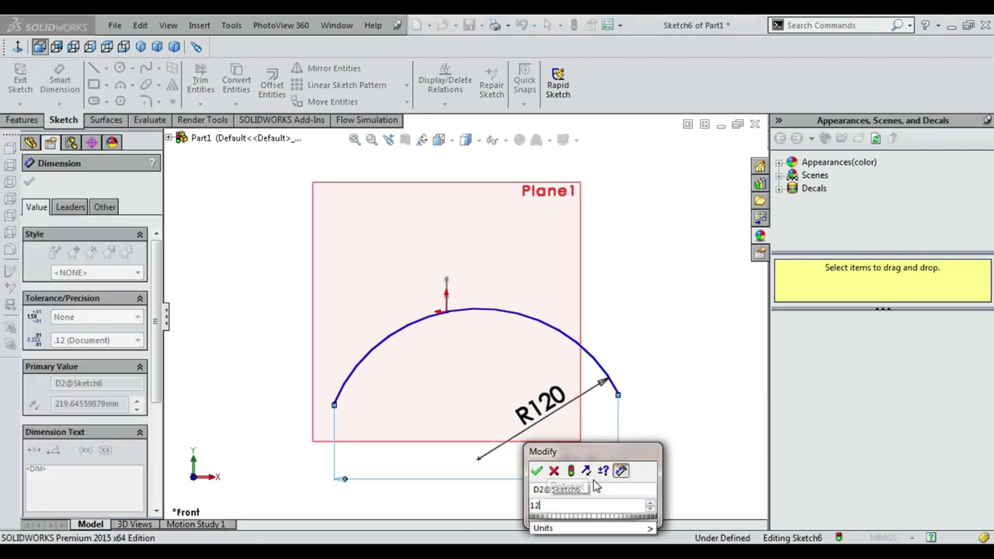
pyautogui.write('0')
pyautogui.press('Return')
pyautogui.press('Escape')
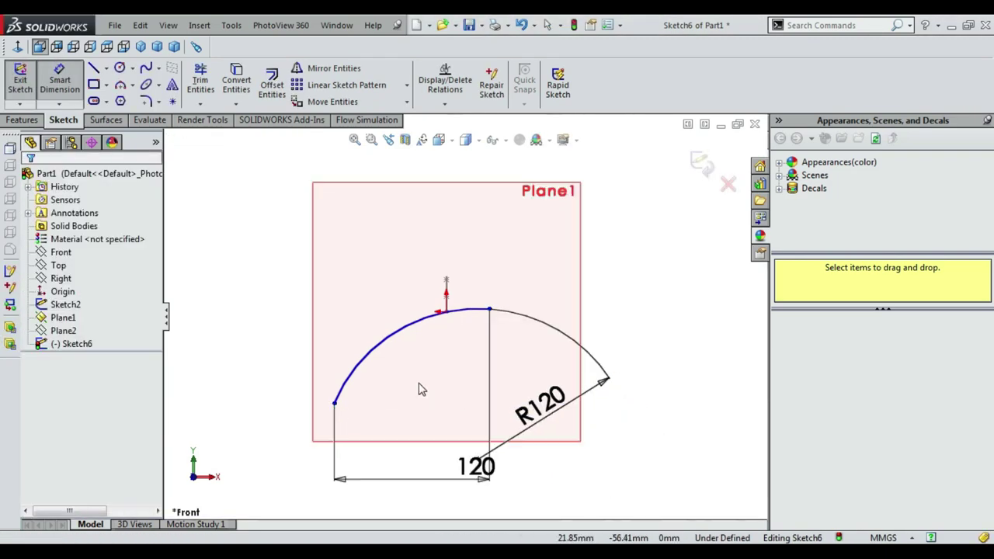
# Add a Horizontal relation between the arc endpoints and drag the left endpoint outward.
pyautogui.keyDown('ctrl'); pyautogui.click(491, 309); pyautogui.keyUp('ctrl')
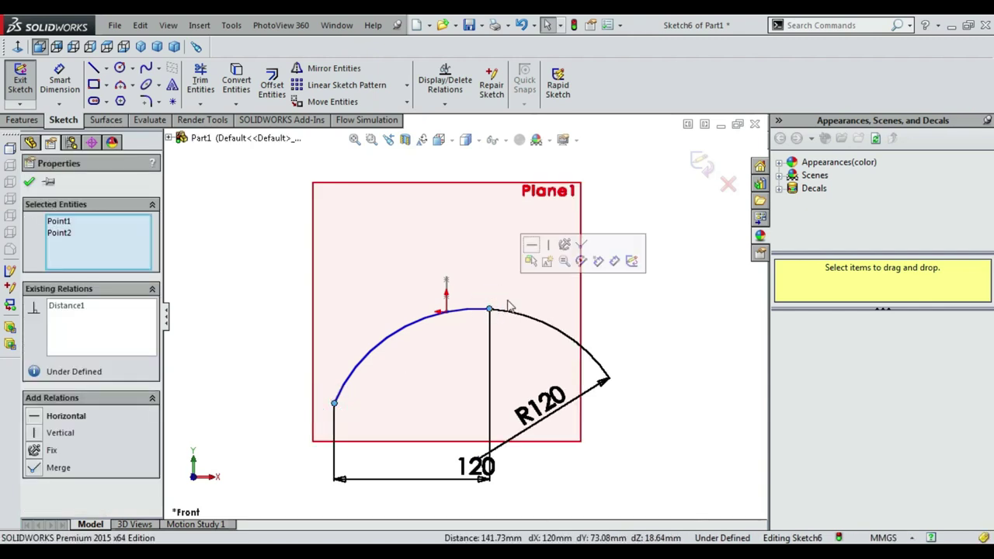
pyautogui.click(525, 258)
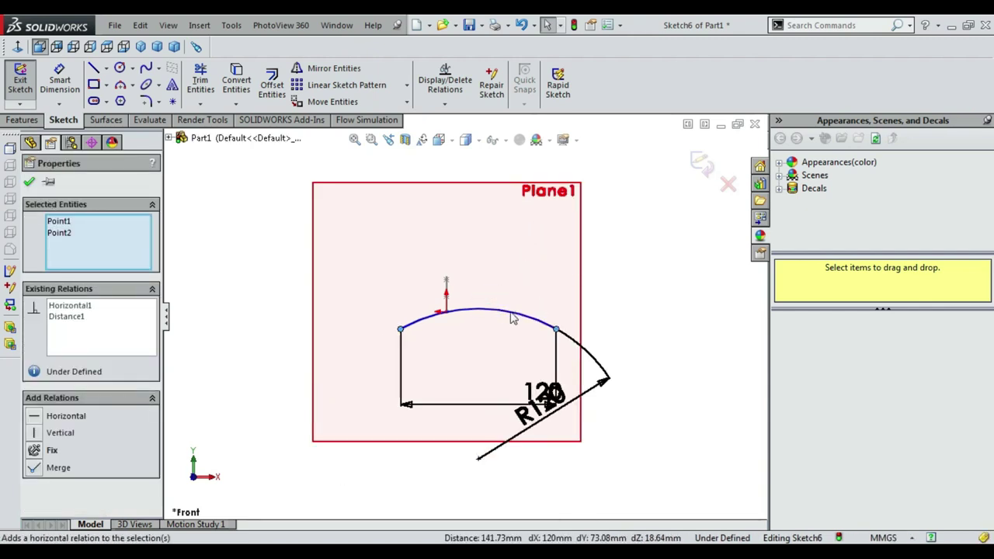
pyautogui.scroll(-1, 512, 319)
pyautogui.scroll(-2, 512, 319)
pyautogui.moveTo(358, 344)
pyautogui.mouseDown()
pyautogui.moveTo(273, 366)
pyautogui.moveTo(305, 371)
pyautogui.mouseUp()
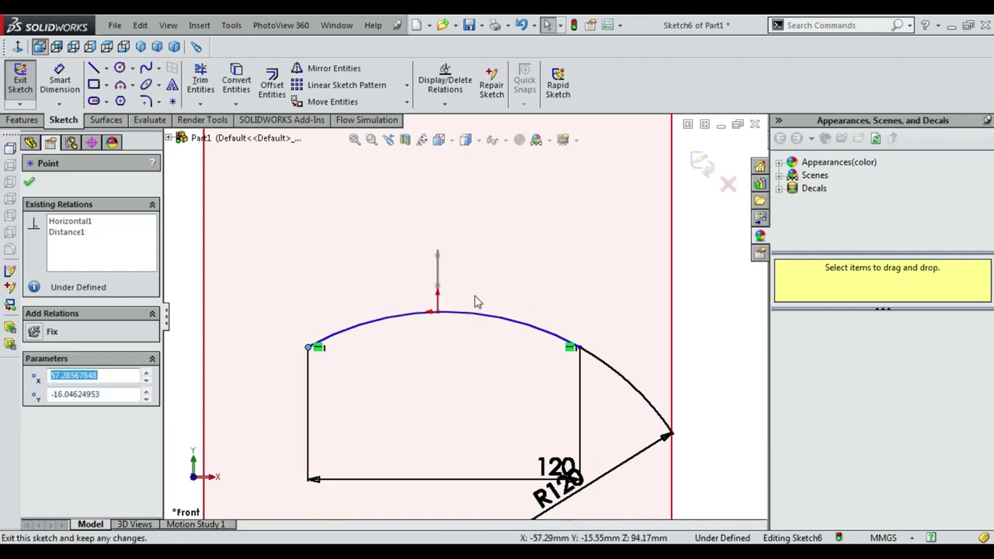
pyautogui.scroll(1, 481, 287)
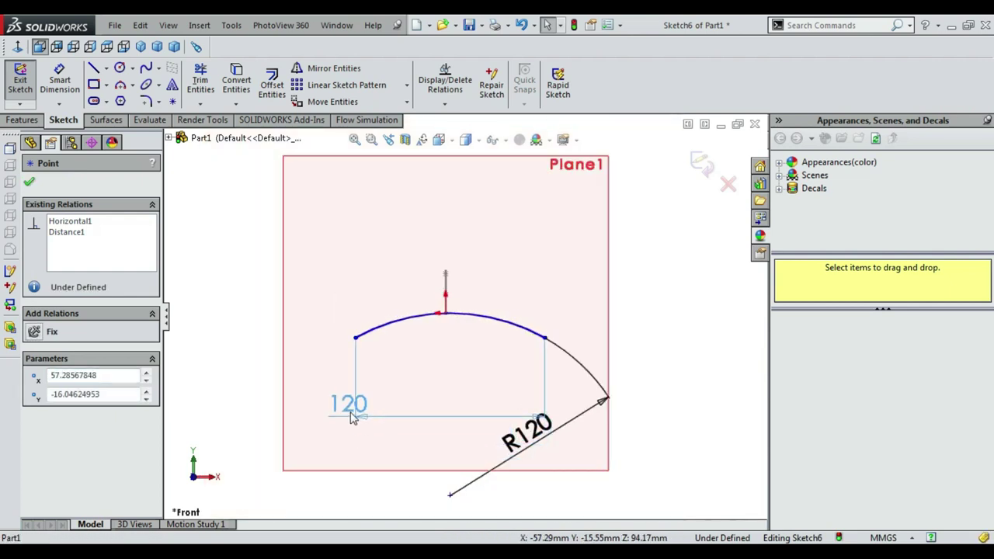
pyautogui.click(345, 399)
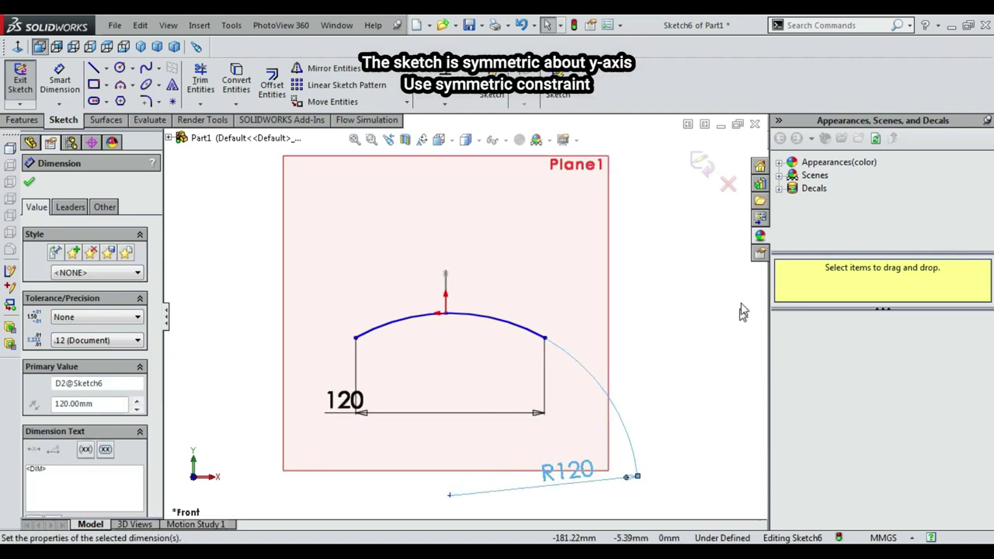
pyautogui.press('Escape')
pyautogui.scroll(-2, 436, 221)
# Draw a vertical centerline down from the arc's top point.
pyautogui.scroll(-1, 436, 221)
pyautogui.click(106, 68)
pyautogui.click(155, 99)
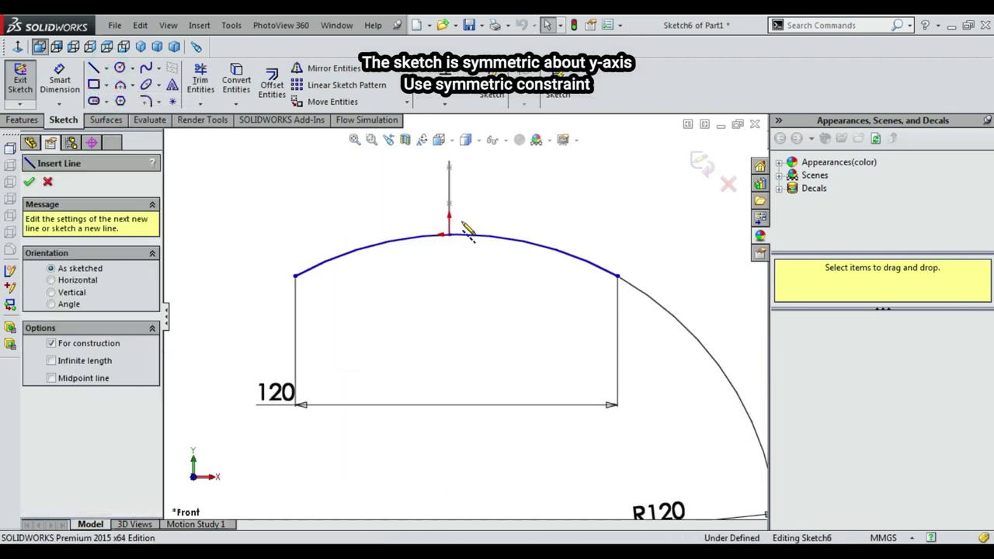
pyautogui.click(449, 235)
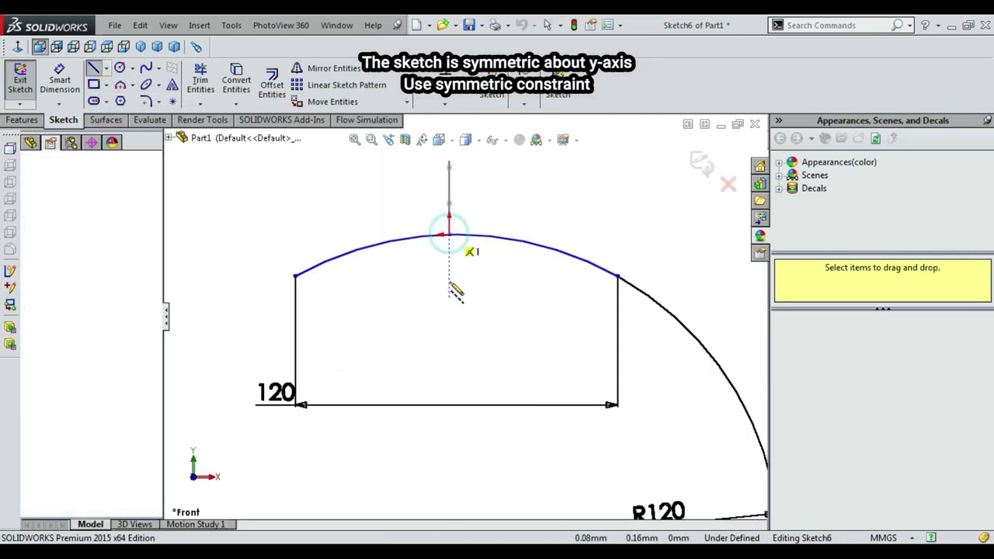
pyautogui.click(449, 334)
pyautogui.press('Escape')
pyautogui.press('Escape')
# Make the arc's endpoints symmetric about the centerline.
pyautogui.click(295, 275)
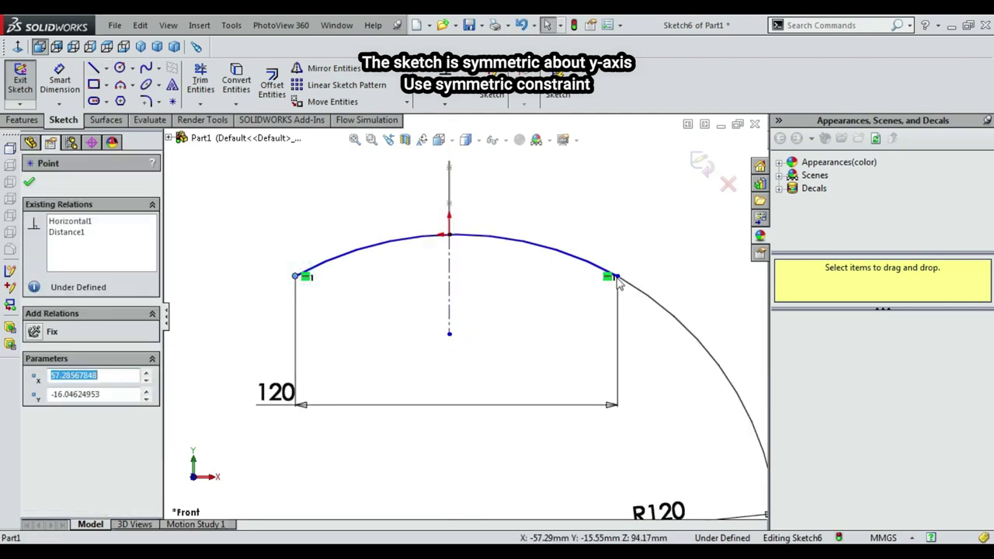
pyautogui.keyDown('ctrl'); pyautogui.click(616, 276); pyautogui.keyUp('ctrl')
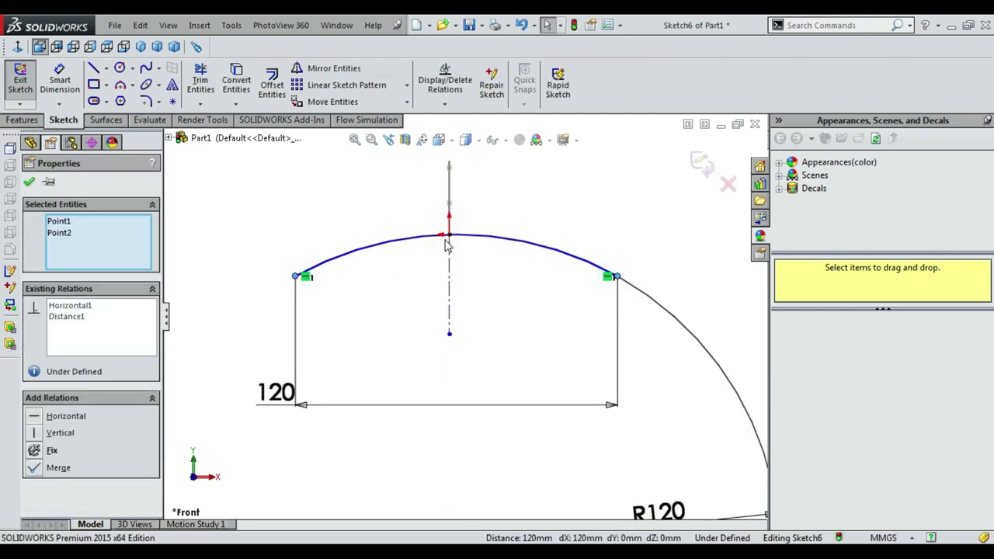
pyautogui.keyDown('ctrl'); pyautogui.click(451, 244); pyautogui.keyUp('ctrl')
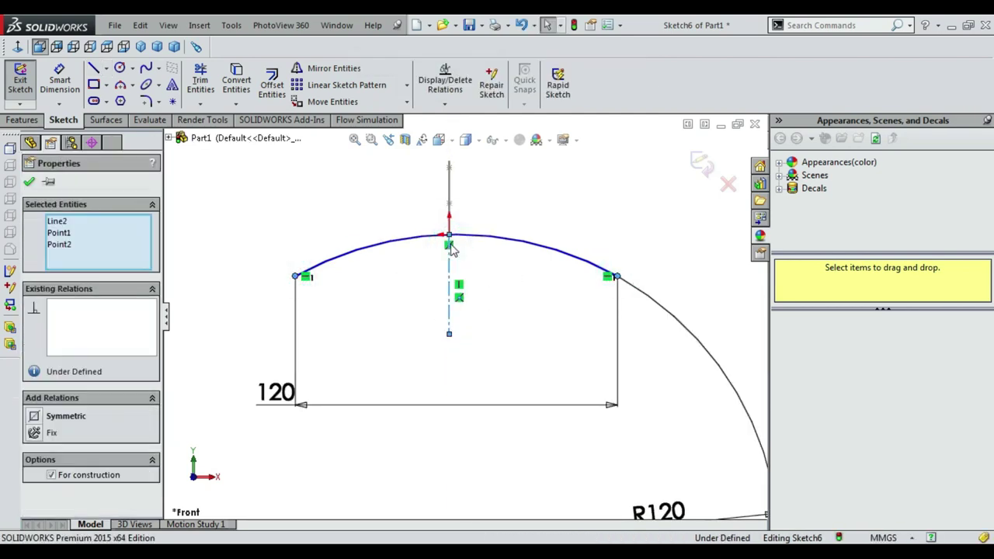
pyautogui.click(34, 417)
pyautogui.click(28, 183)
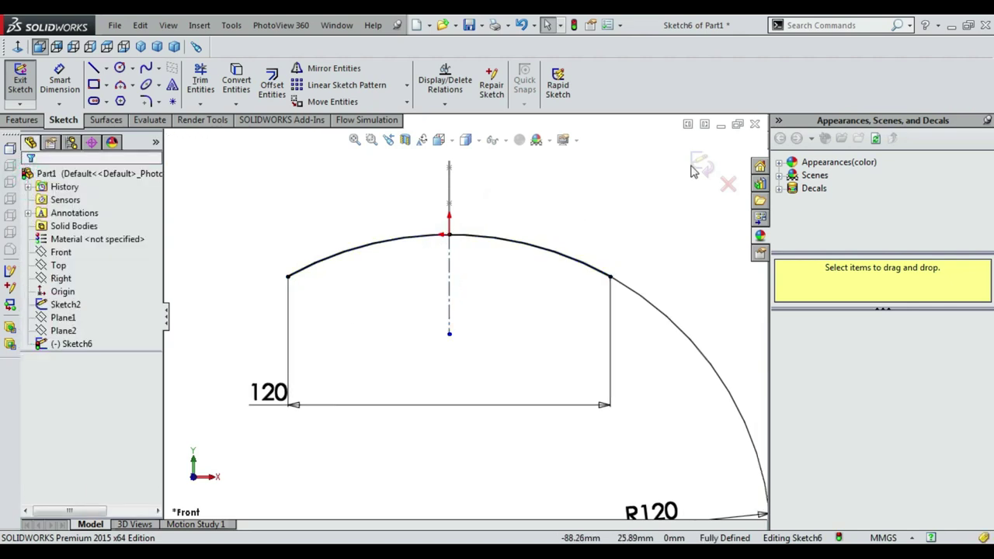
# Orbit into 3D and sweep the Sketch6 arc along the Sketch2 spline as a surface.
pyautogui.rightClick(607, 195)
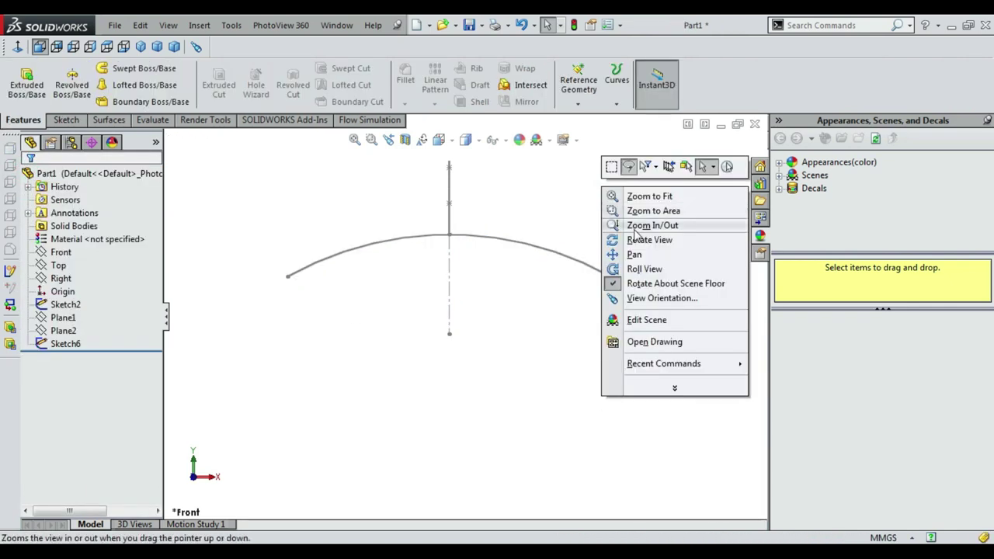
pyautogui.click(614, 240)
pyautogui.moveTo(615, 240)
pyautogui.mouseDown()
pyautogui.moveTo(526, 271)
pyautogui.moveTo(428, 246)
pyautogui.moveTo(473, 270)
pyautogui.mouseUp()
pyautogui.moveTo(483, 269)
pyautogui.mouseDown(button='middle')
pyautogui.moveTo(311, 228)
pyautogui.moveTo(466, 264)
pyautogui.mouseUp(button='middle')
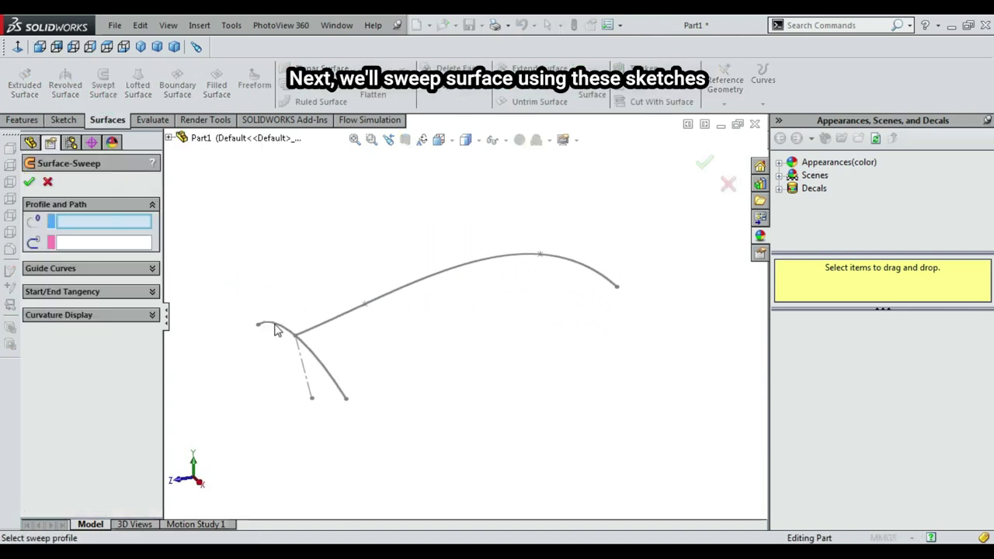
pyautogui.click(298, 332)
pyautogui.click(333, 321)
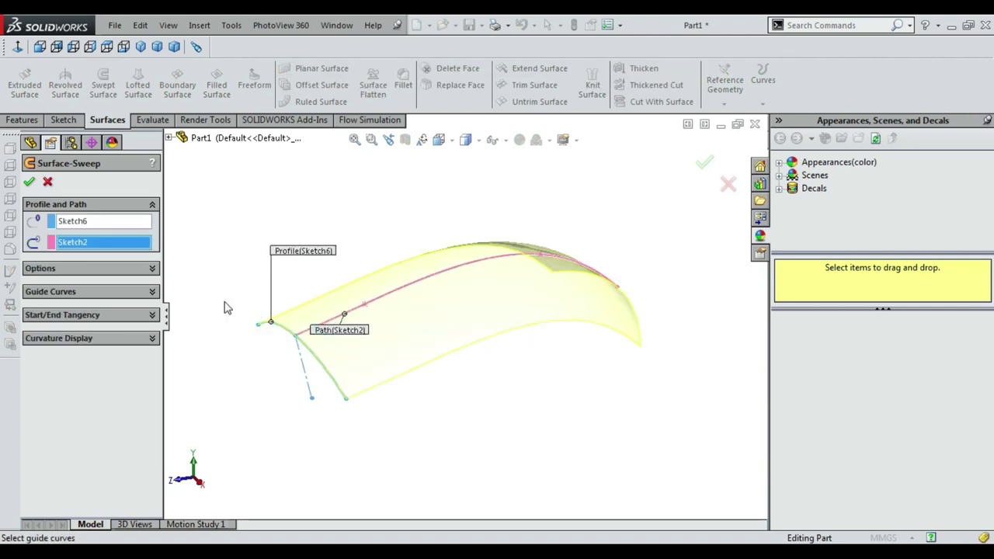
pyautogui.click(51, 270)
pyautogui.click(28, 181)
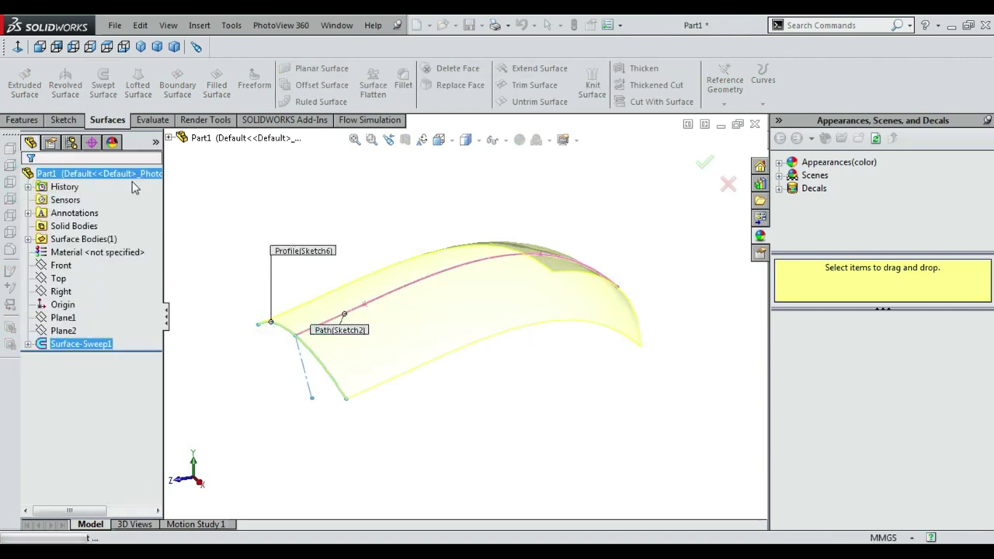
# Hide the new Surface-Sweep1 surface.
pyautogui.rightClick(317, 194)
pyautogui.click(349, 250)
pyautogui.moveTo(417, 202)
pyautogui.mouseDown()
pyautogui.moveTo(388, 138)
pyautogui.moveTo(351, 224)
pyautogui.moveTo(368, 267)
pyautogui.moveTo(454, 329)
pyautogui.mouseUp()
pyautogui.press('Escape')
pyautogui.click(454, 330)
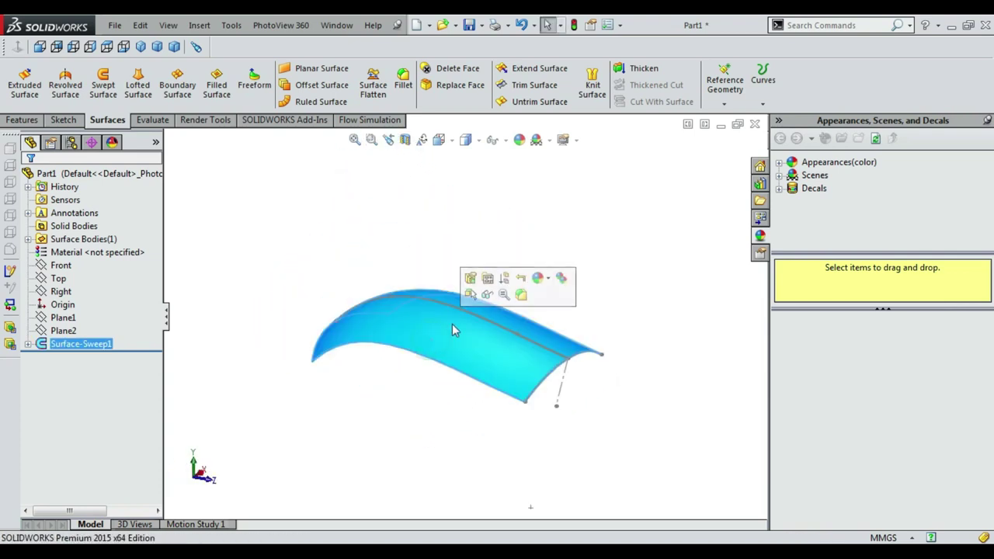
pyautogui.click(487, 296)
pyautogui.click(355, 221)
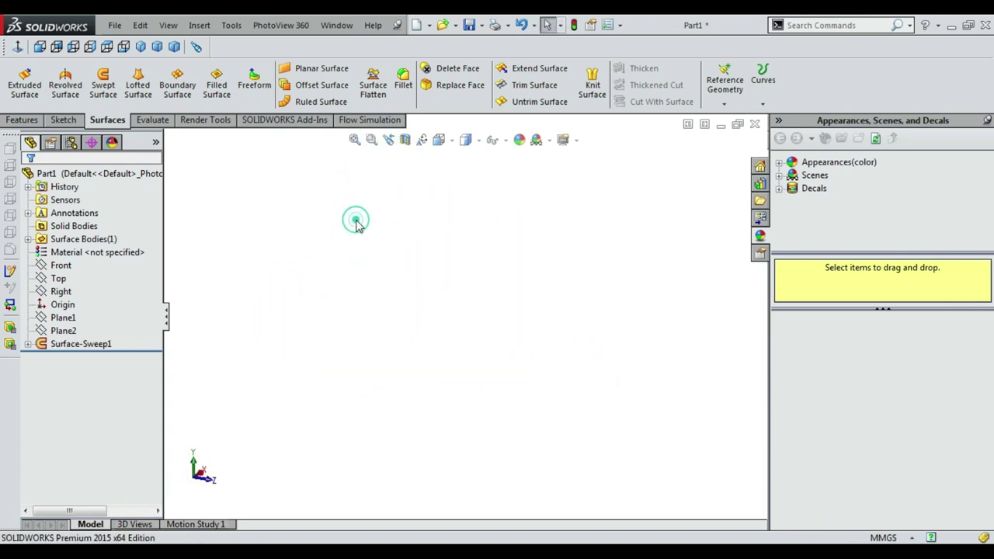
# Make Sketch2 visible again and orbit the view so Z points up.
pyautogui.click(29, 345)
pyautogui.click(79, 356)
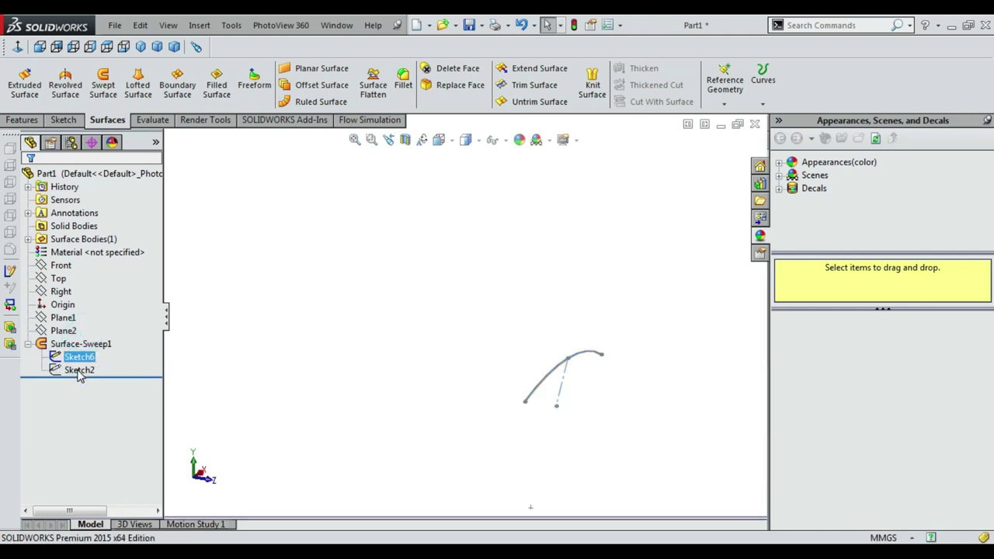
pyautogui.click(78, 370)
pyautogui.click(90, 335)
pyautogui.rightClick(291, 187)
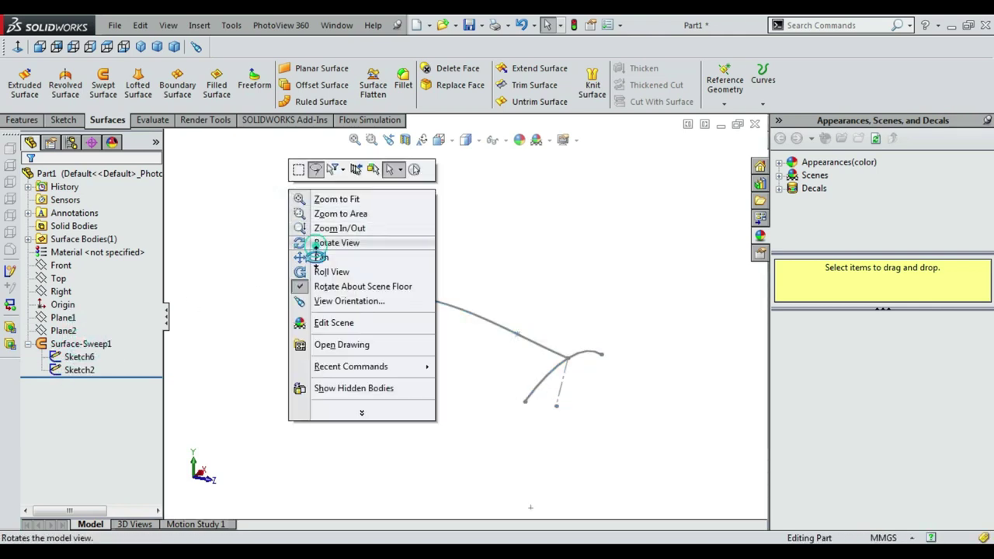
pyautogui.click(316, 244)
pyautogui.moveTo(272, 269); pyautogui.dragTo(413, 359)
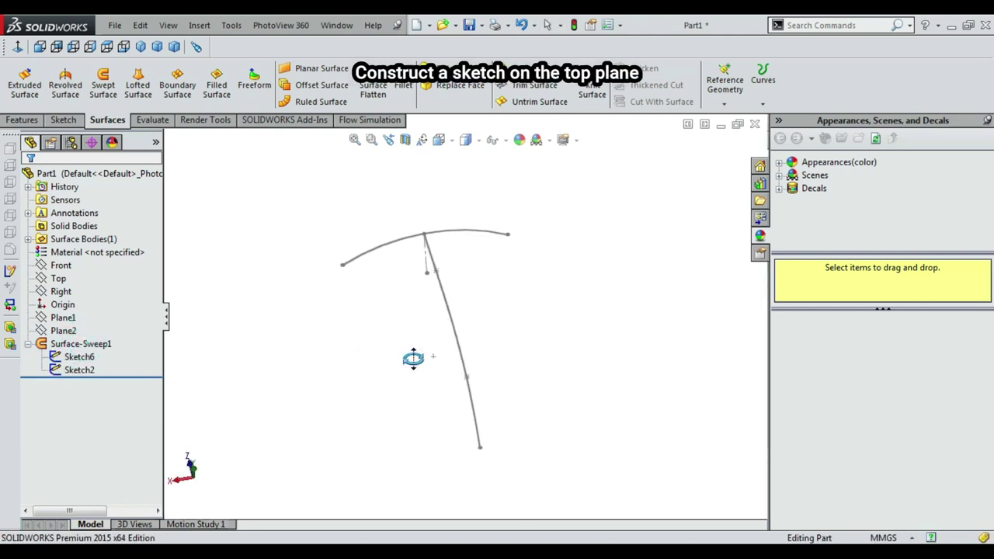
# Start a sketch in the bottom view and draw an R40 three-point arc.
pyautogui.click(439, 148)
pyautogui.click(404, 284)
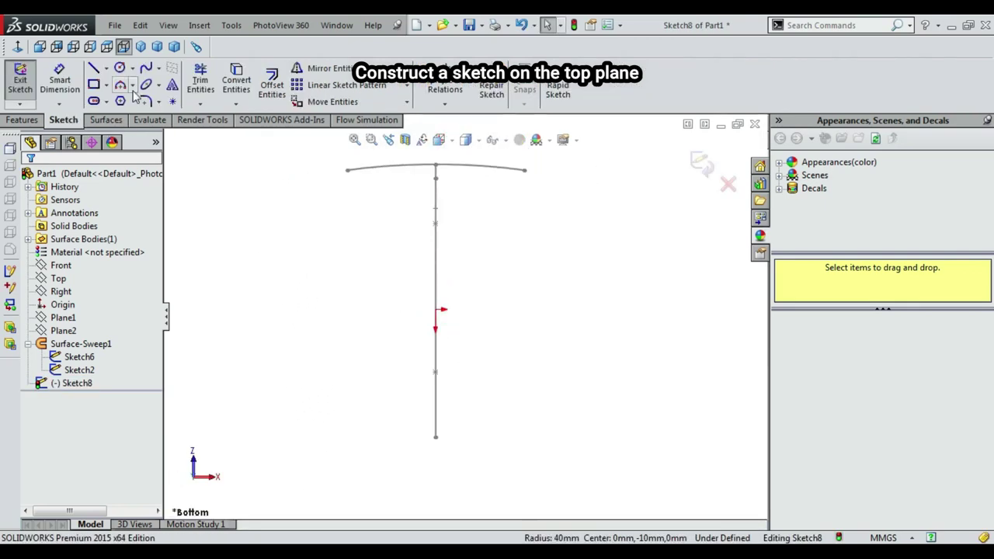
pyautogui.click(132, 86)
pyautogui.click(156, 129)
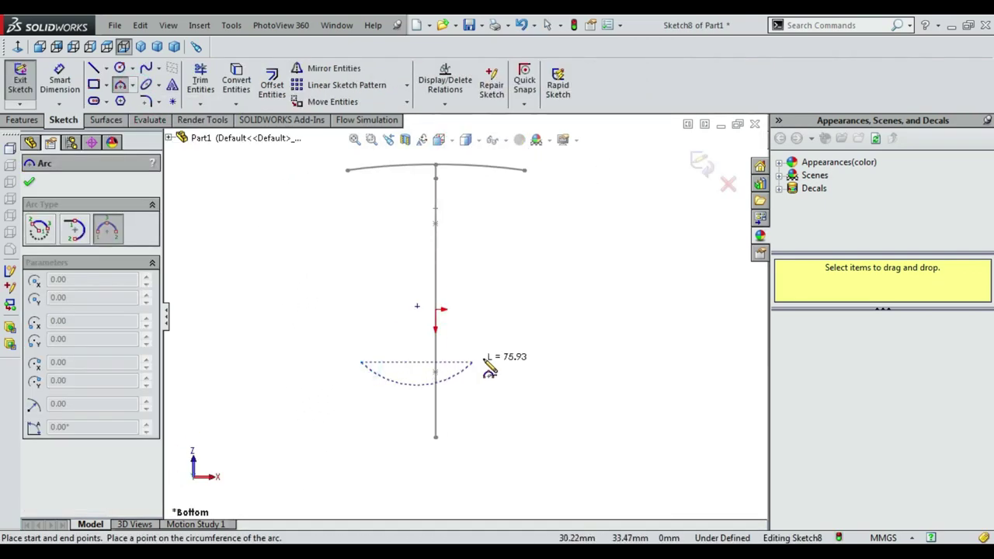
pyautogui.click(508, 362)
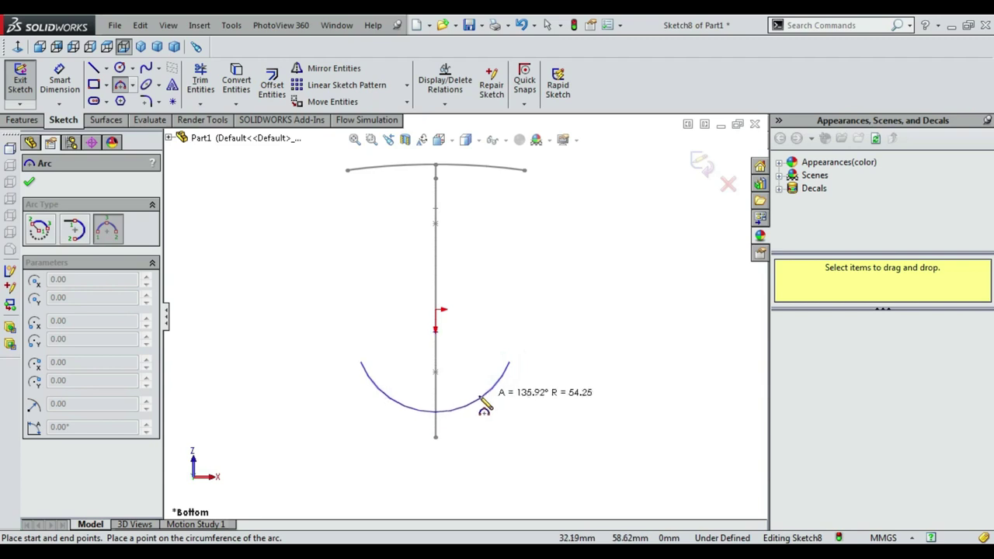
pyautogui.click(488, 456)
pyautogui.press('Escape')
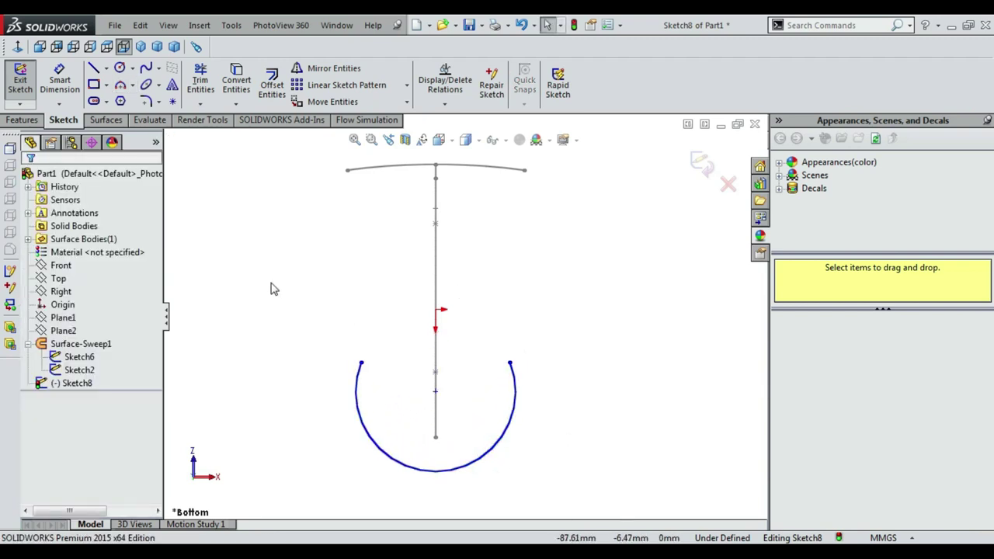
pyautogui.click(493, 438)
pyautogui.click(609, 462)
pyautogui.write('40')
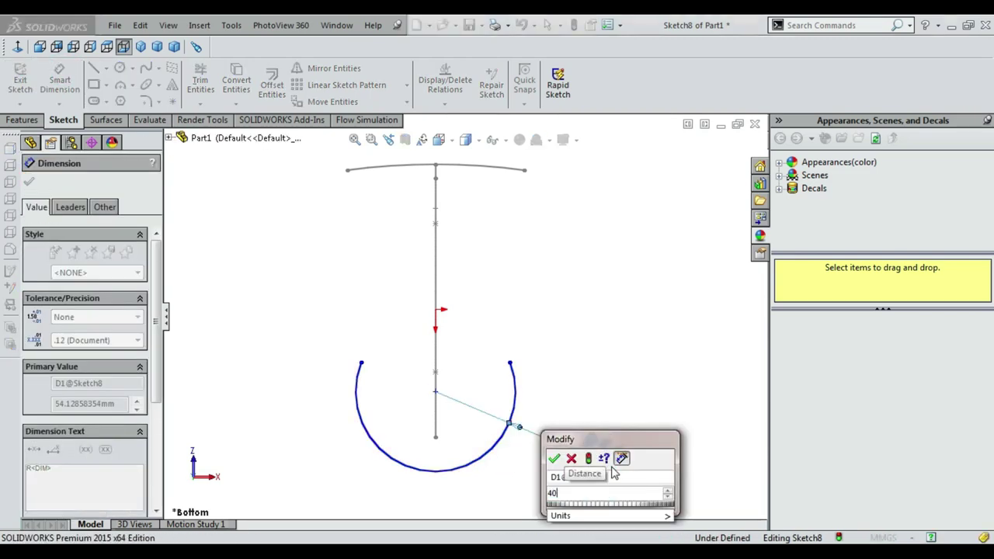
pyautogui.press('Return')
pyautogui.press('Escape')
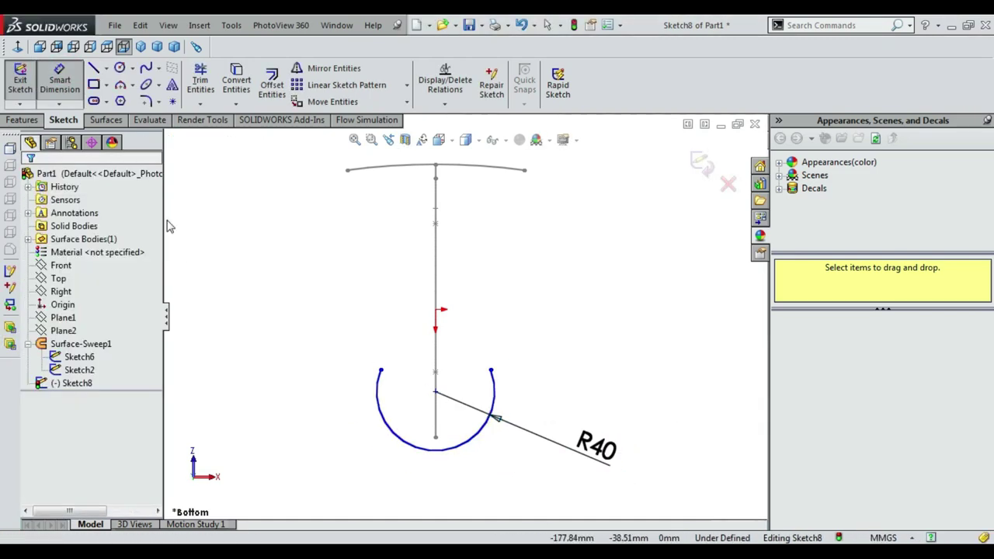
# Dimension the R40 arc's endpoint 35.19 from the origin.
pyautogui.click(490, 370)
pyautogui.click(435, 309)
pyautogui.click(627, 347)
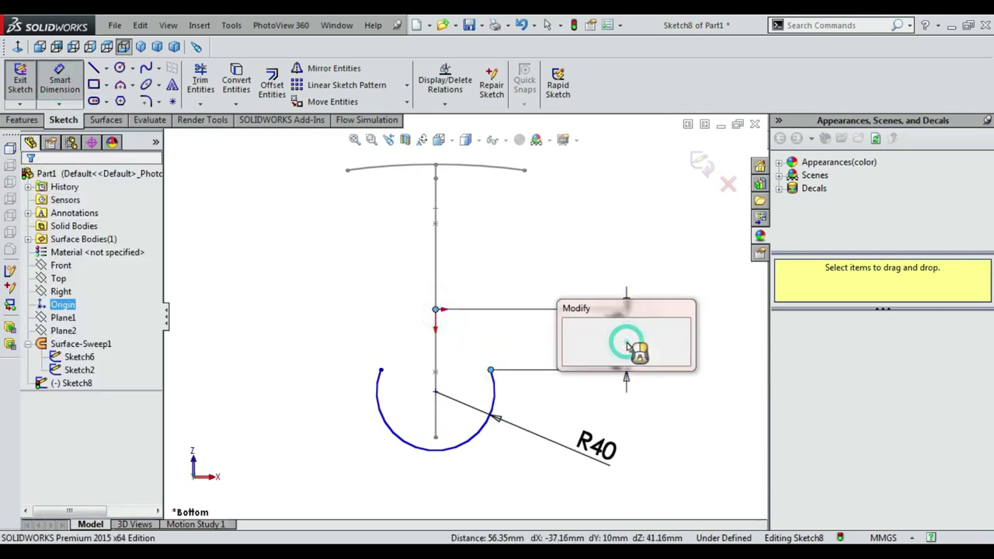
pyautogui.write('35.19')
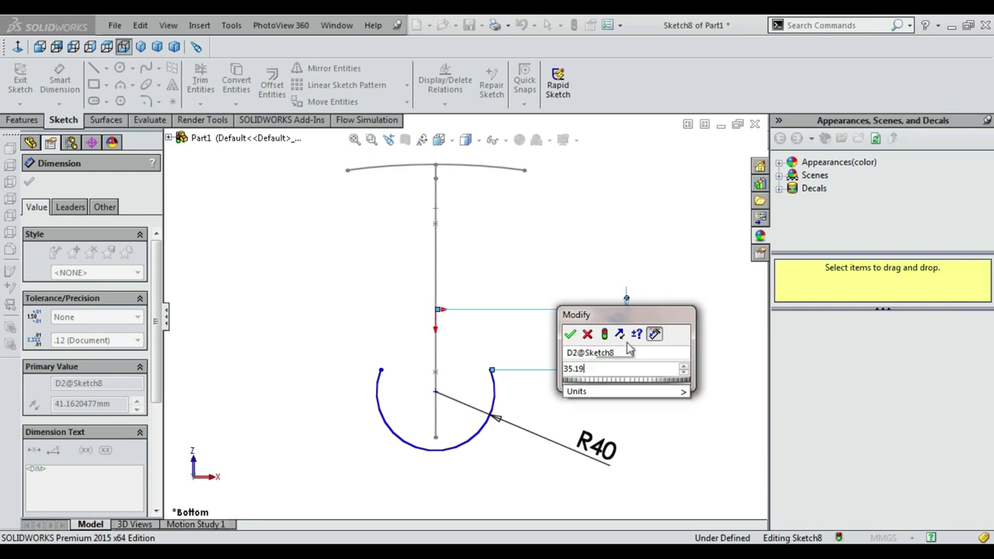
pyautogui.press('Return')
# Draw a second three-point arc and give it an R280 radius.
pyautogui.click(134, 85)
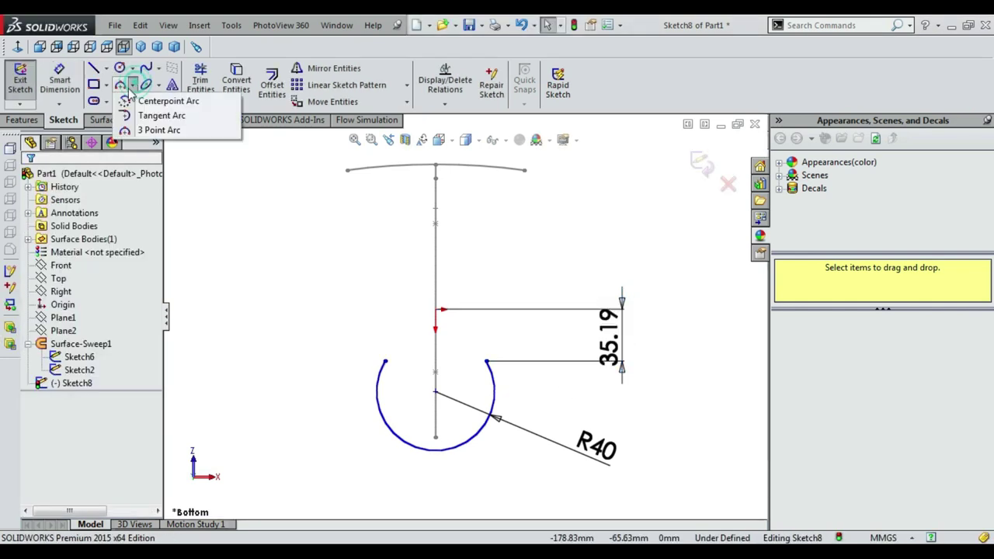
pyautogui.click(156, 130)
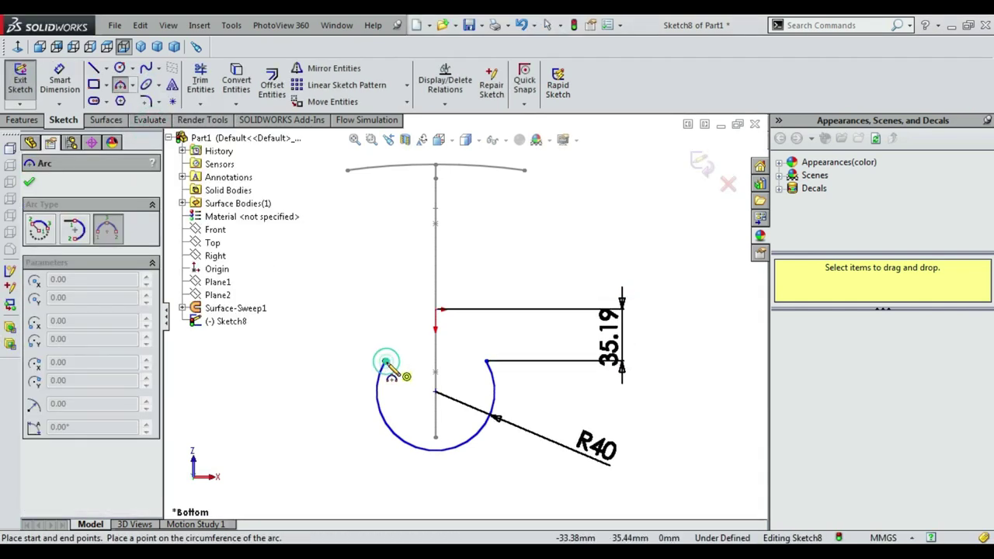
pyautogui.click(399, 264)
pyautogui.press('Escape')
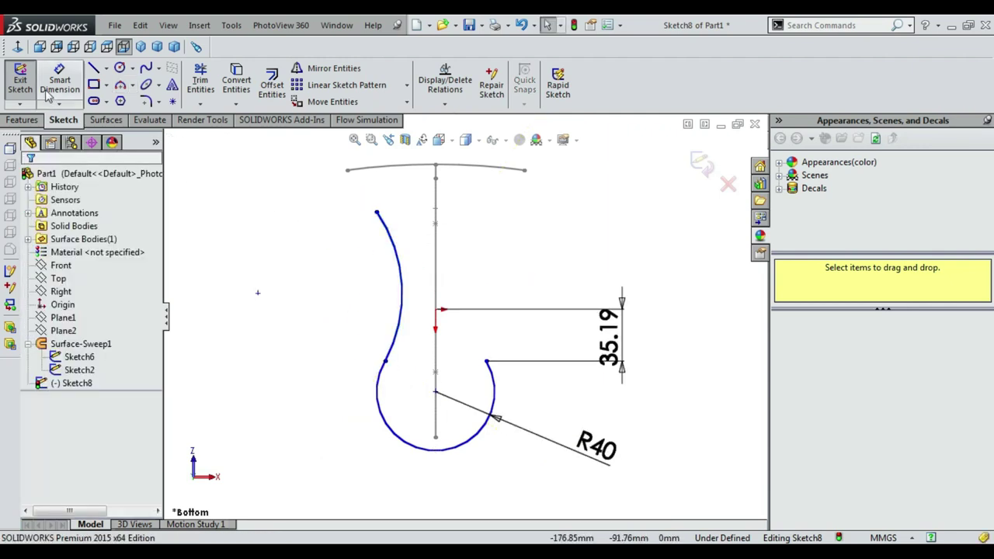
pyautogui.click(399, 268)
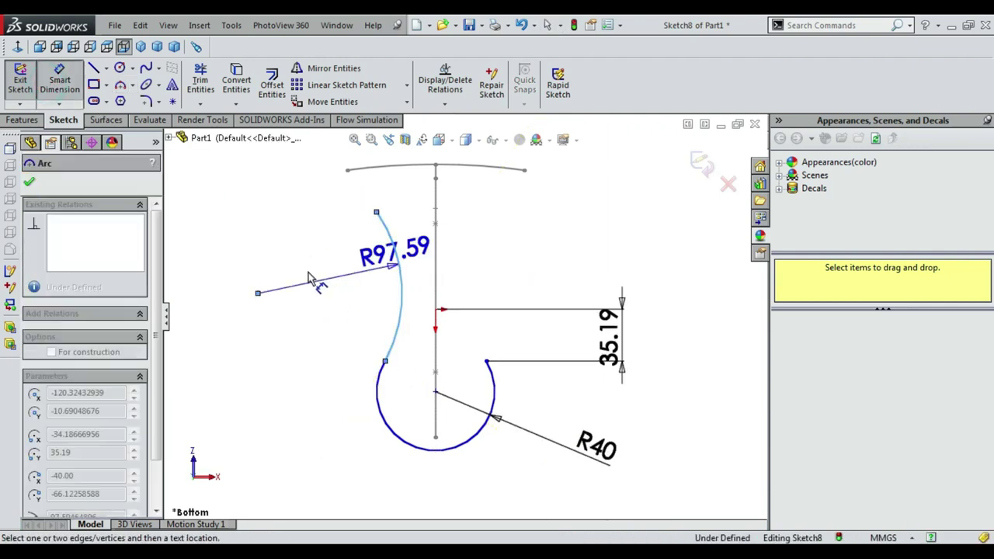
pyautogui.click(322, 281)
pyautogui.write('280')
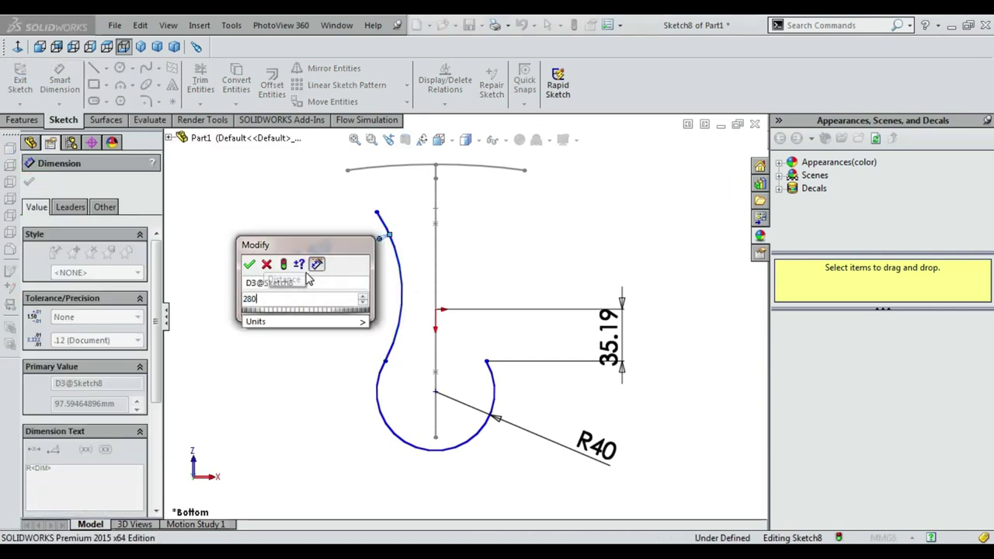
pyautogui.press('Return')
pyautogui.press('Escape')
# Lower the R280 arc's top endpoint and dimension its 5.04 horizontal offset.
pyautogui.scroll(2, 341, 297)
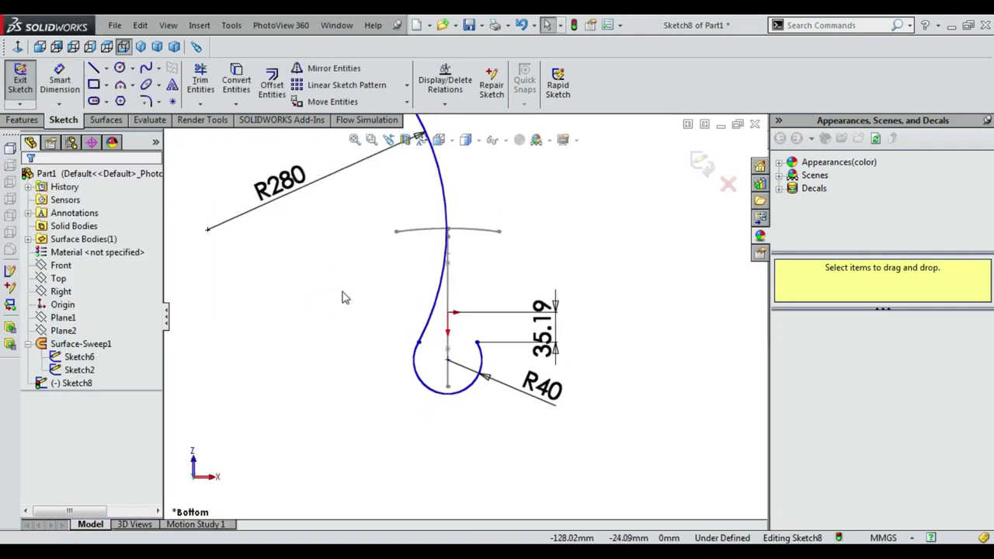
pyautogui.scroll(1, 346, 297)
pyautogui.scroll(1, 425, 173)
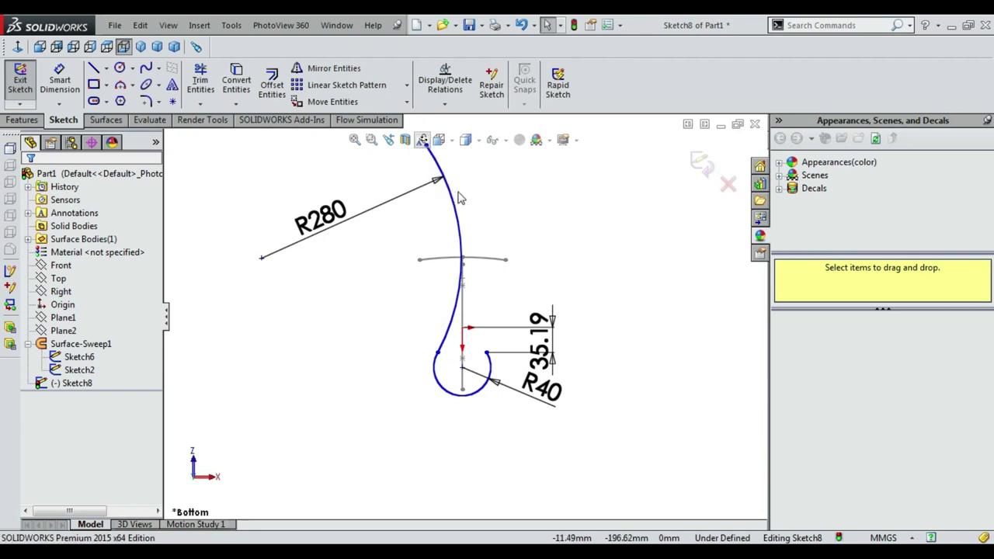
pyautogui.scroll(1, 458, 197)
pyautogui.moveTo(433, 175); pyautogui.dragTo(458, 279)
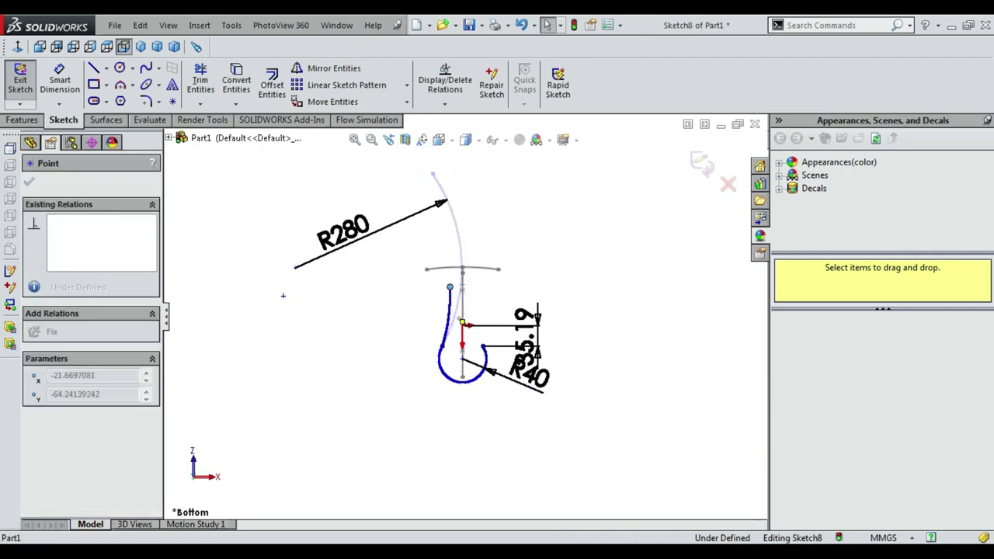
pyautogui.scroll(-2, 462, 321)
pyautogui.scroll(-2, 440, 294)
pyautogui.click(61, 83)
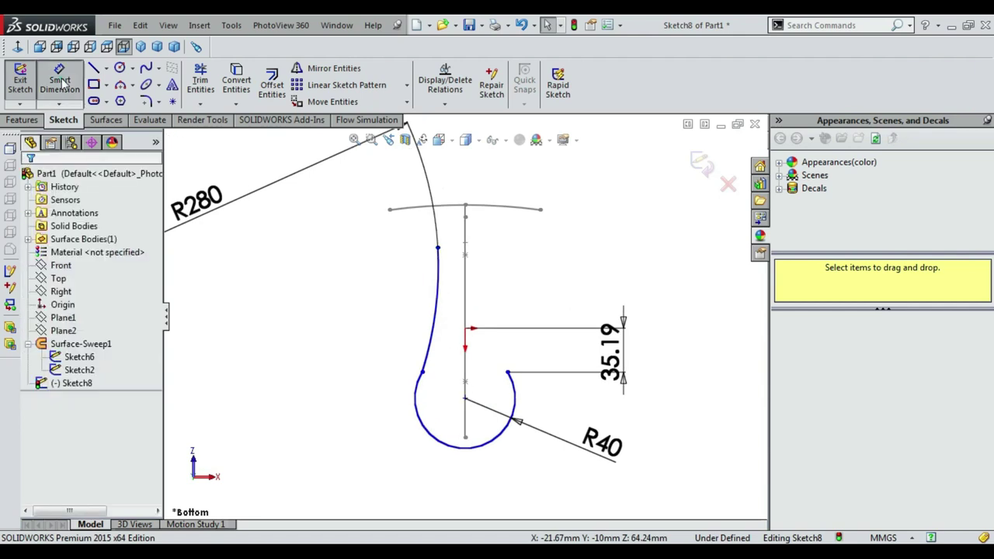
pyautogui.click(437, 274)
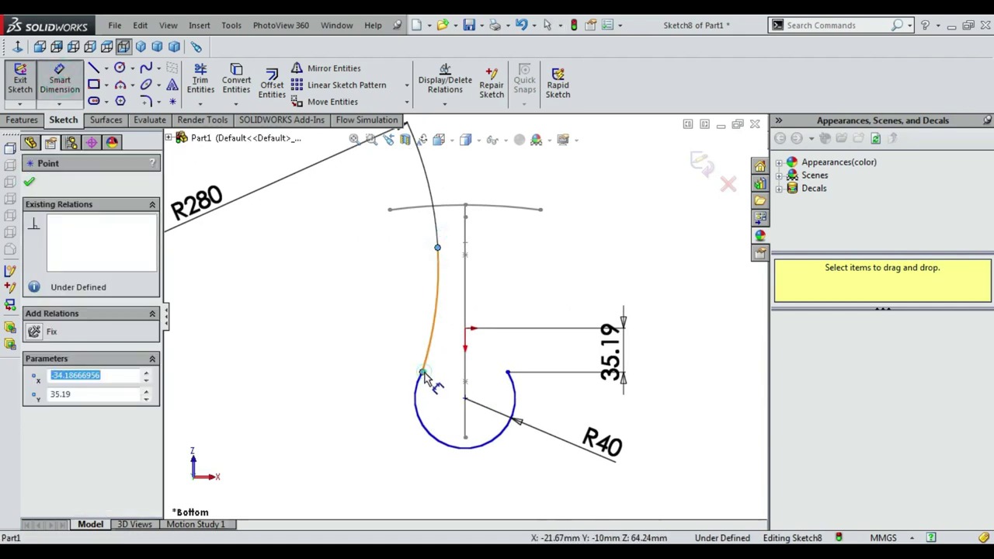
pyautogui.click(423, 374)
pyautogui.click(433, 409)
pyautogui.write('5')
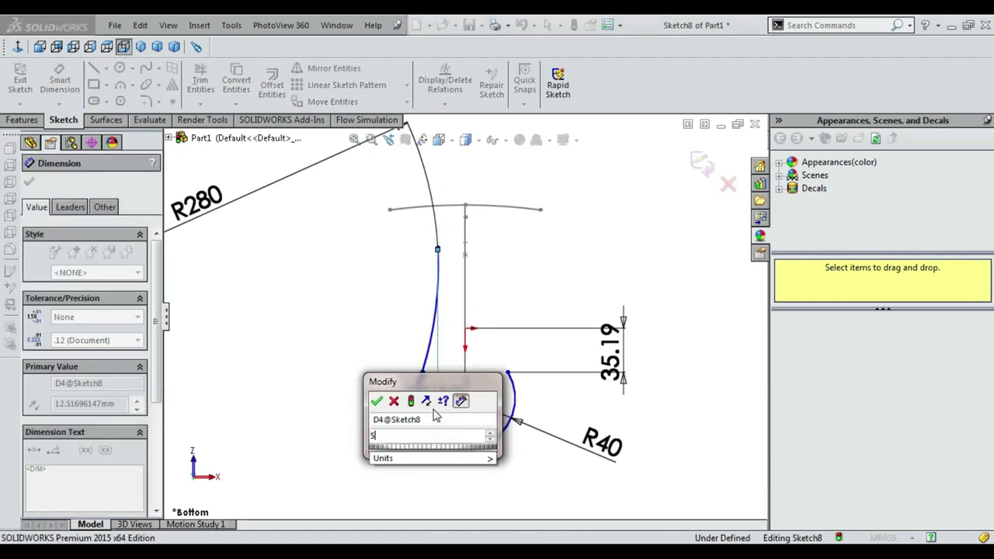
pyautogui.write('.04')
pyautogui.press('Return')
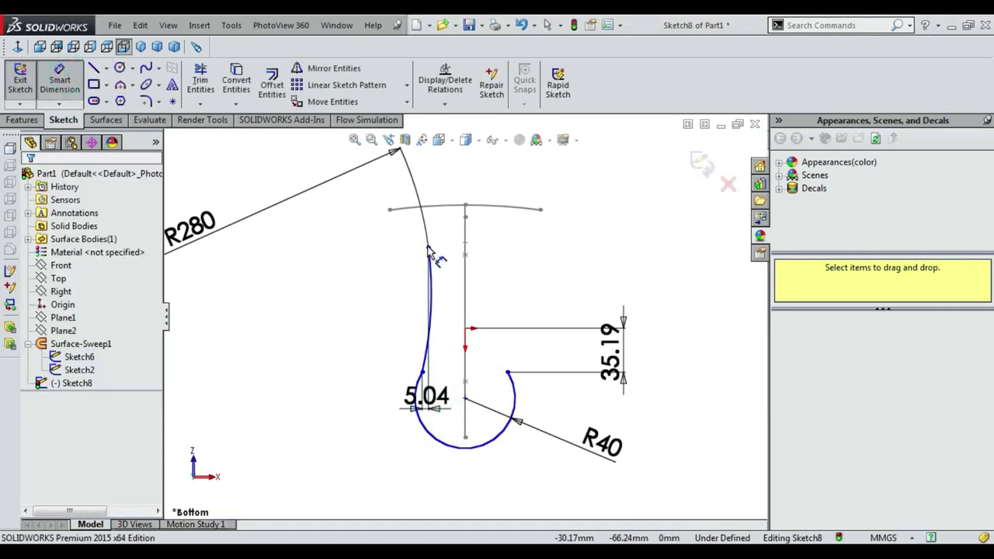
# Dimension the R280 arc 82.58 high between its endpoints.
pyautogui.click(428, 249)
pyautogui.click(423, 373)
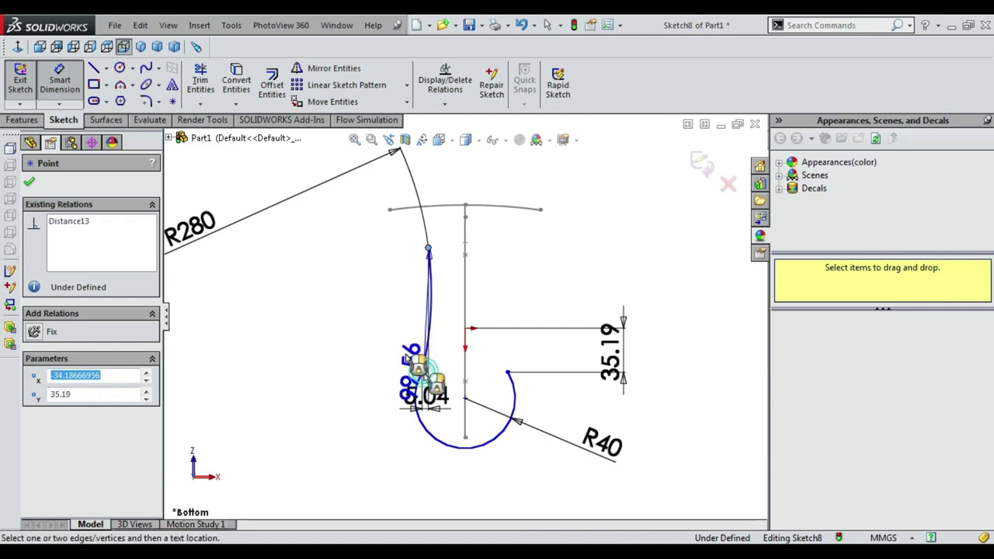
pyautogui.click(337, 299)
pyautogui.write('92.')
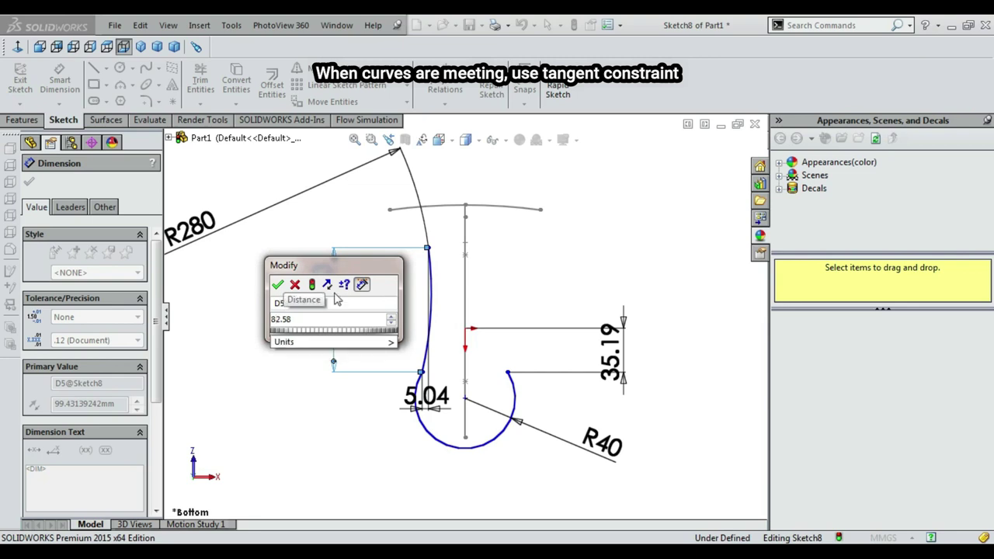
pyautogui.press('Return')
# Make the R280 arc tangent to the R40 arc.
pyautogui.scroll(-3, 393, 392)
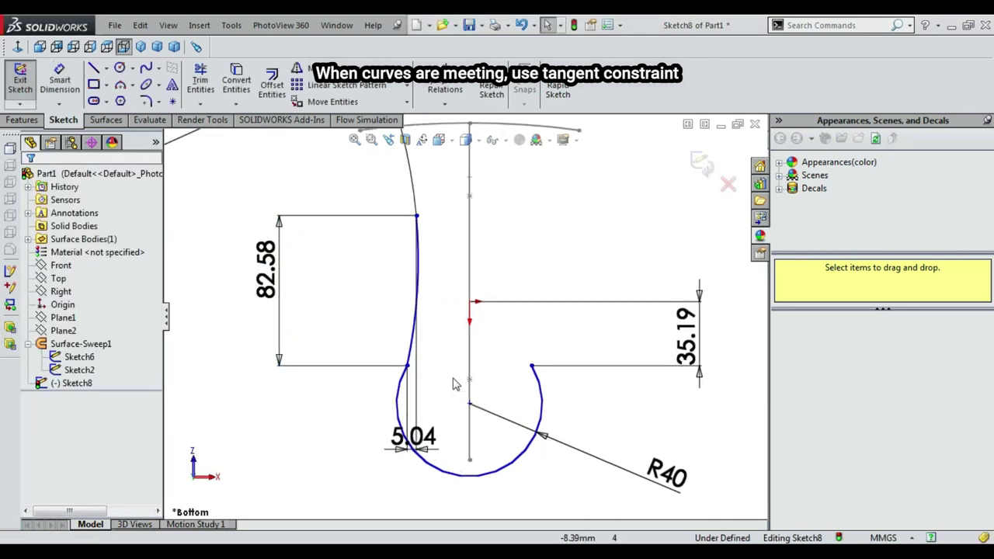
pyautogui.click(387, 387)
pyautogui.keyDown('ctrl'); pyautogui.click(405, 330); pyautogui.keyUp('ctrl')
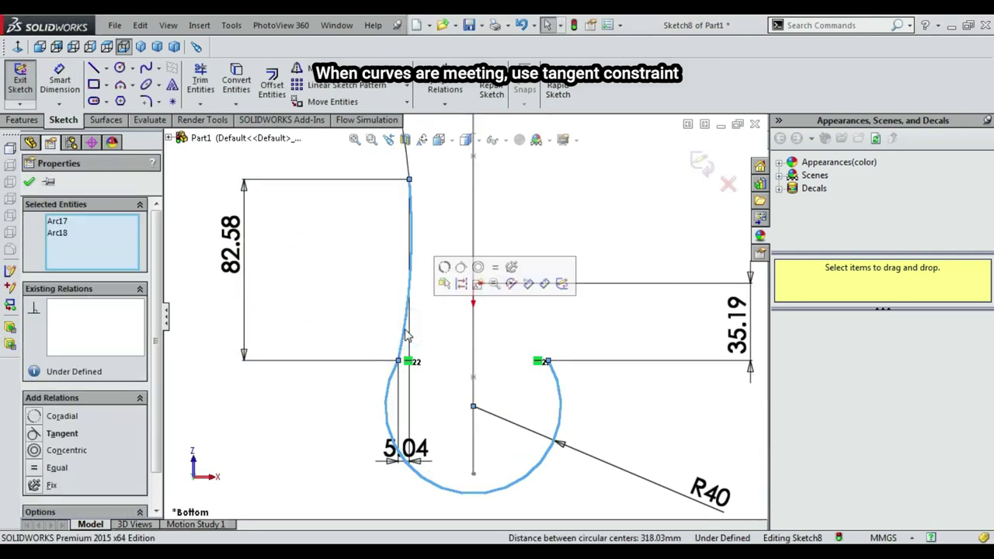
pyautogui.click(458, 268)
pyautogui.click(282, 427)
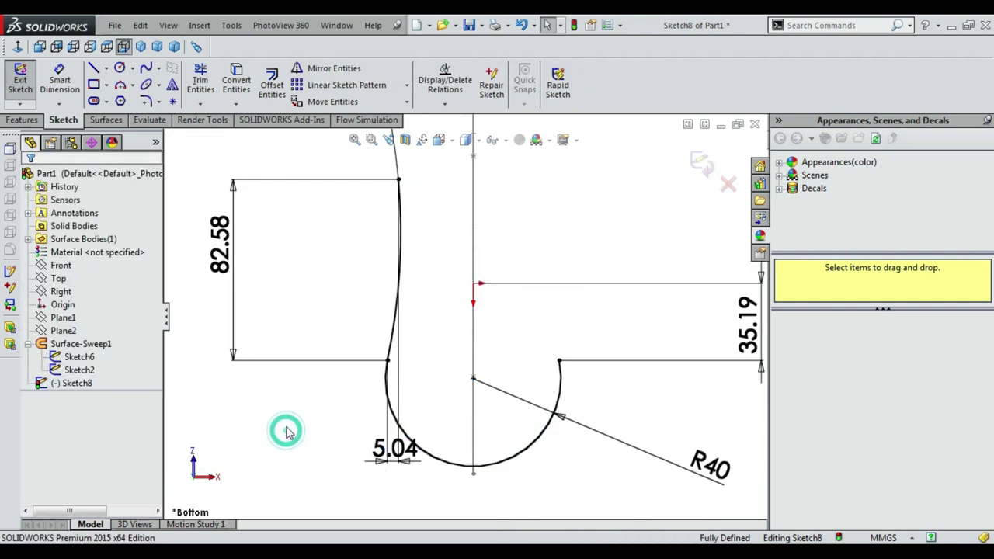
pyautogui.scroll(2, 331, 380)
pyautogui.scroll(1, 330, 380)
pyautogui.click(132, 84)
# Draw a small three-point arc from the R280 arc's top, tangent to it.
pyautogui.click(159, 130)
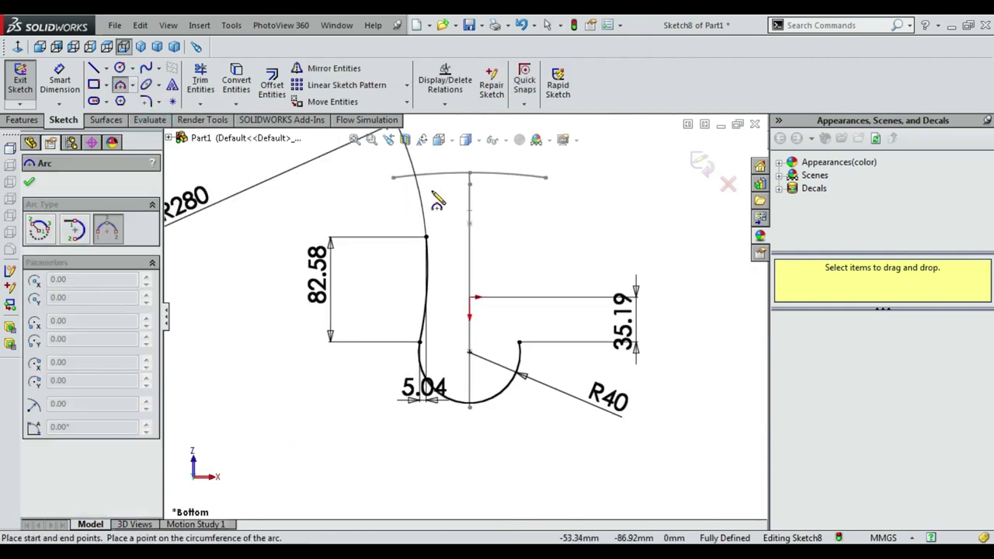
pyautogui.scroll(-2, 439, 195)
pyautogui.click(432, 270)
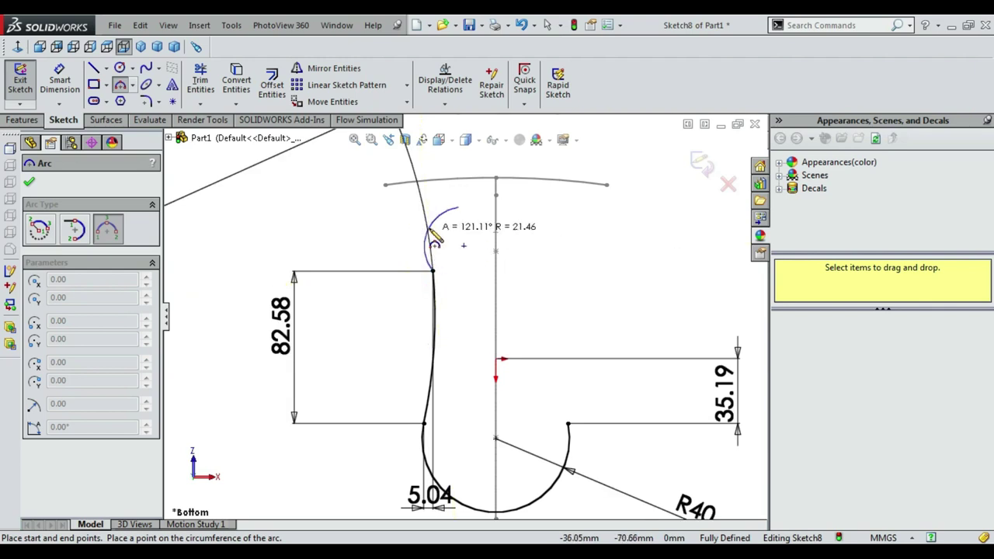
pyautogui.click(436, 241)
pyautogui.press('Escape')
pyautogui.scroll(-2, 458, 240)
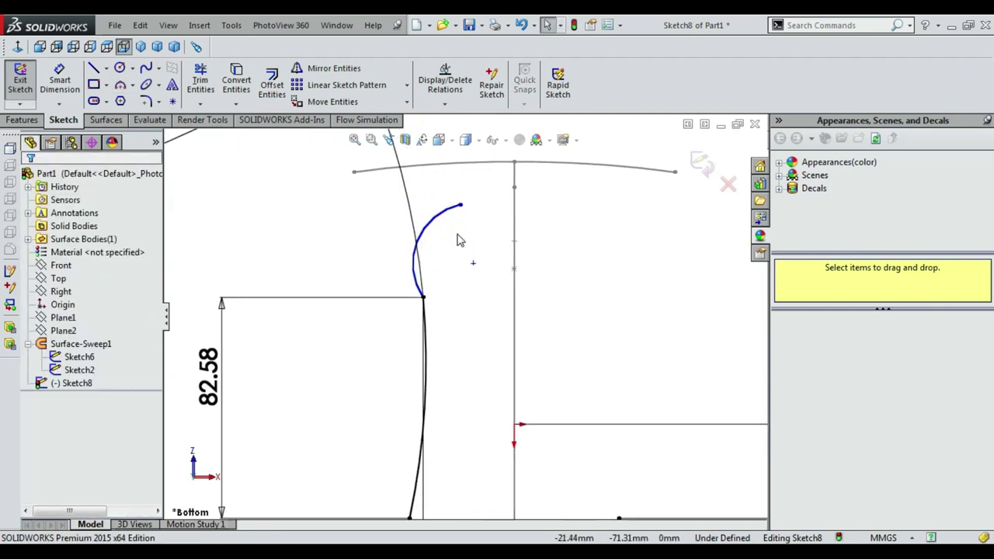
pyautogui.click(443, 219)
pyautogui.keyDown('ctrl'); pyautogui.click(426, 334); pyautogui.keyUp('ctrl')
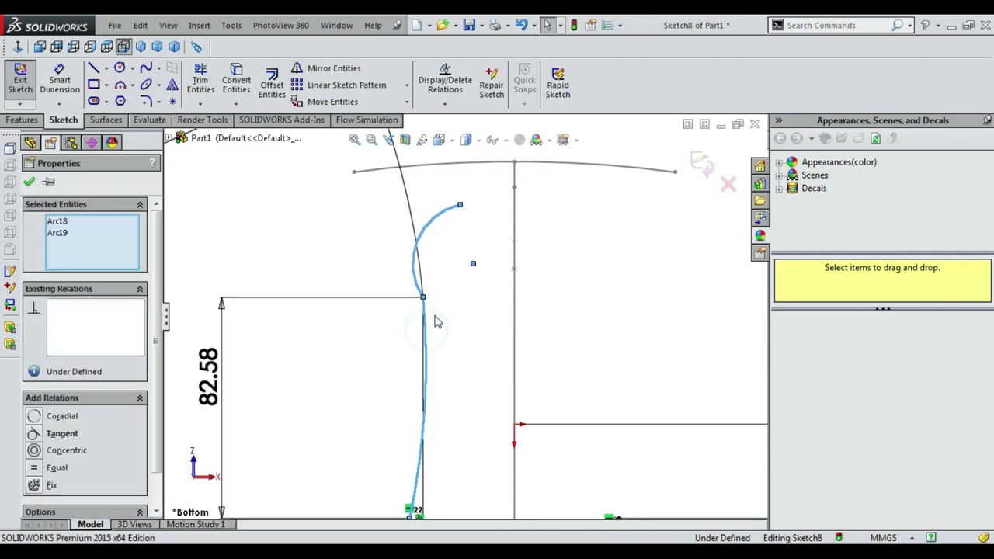
pyautogui.click(481, 269)
pyautogui.click(326, 245)
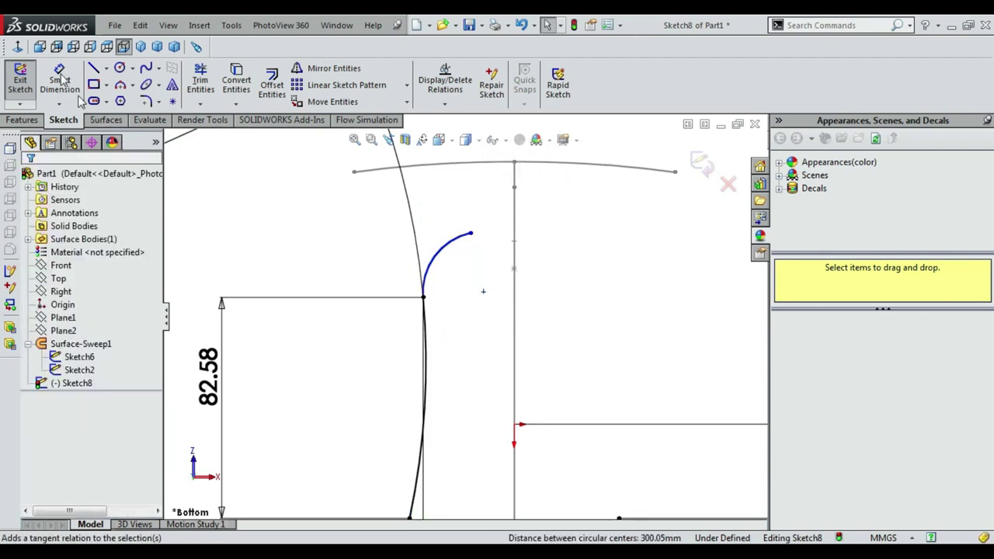
# Dimension the small arc's radius to 25.
pyautogui.click(442, 260)
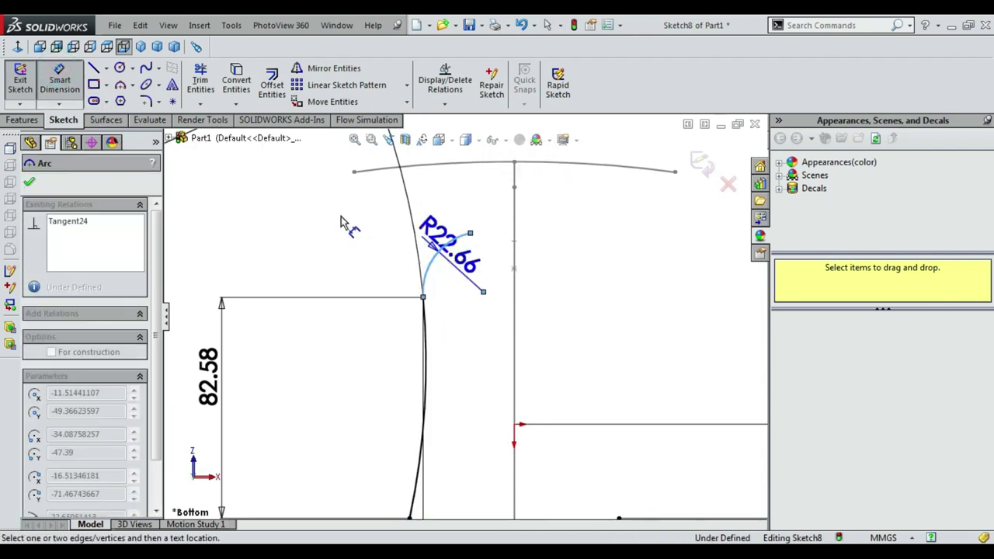
pyautogui.click(342, 216)
pyautogui.write('25')
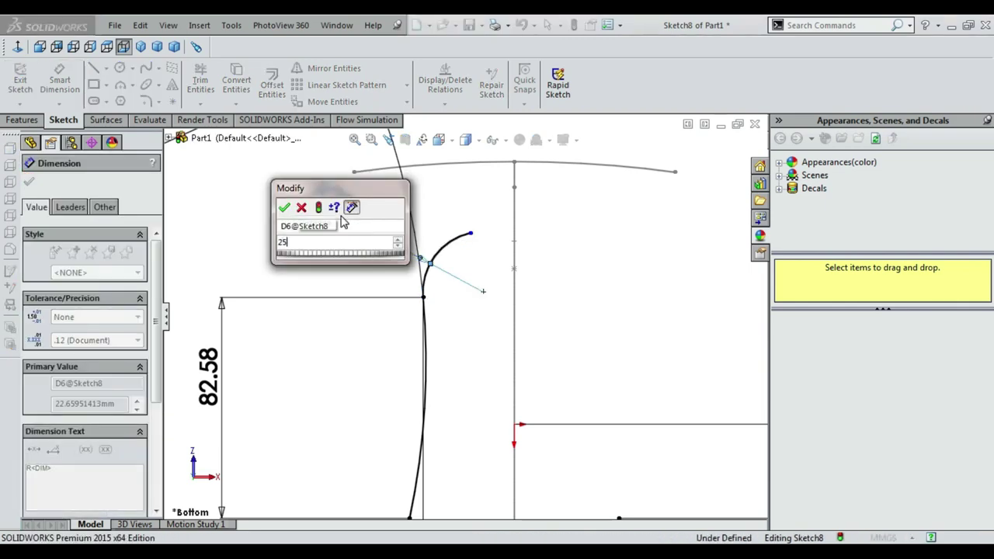
pyautogui.press('Return')
pyautogui.press('Escape')
# Dimension the small arc's horizontal span to 19.28.
pyautogui.scroll(5, 419, 239)
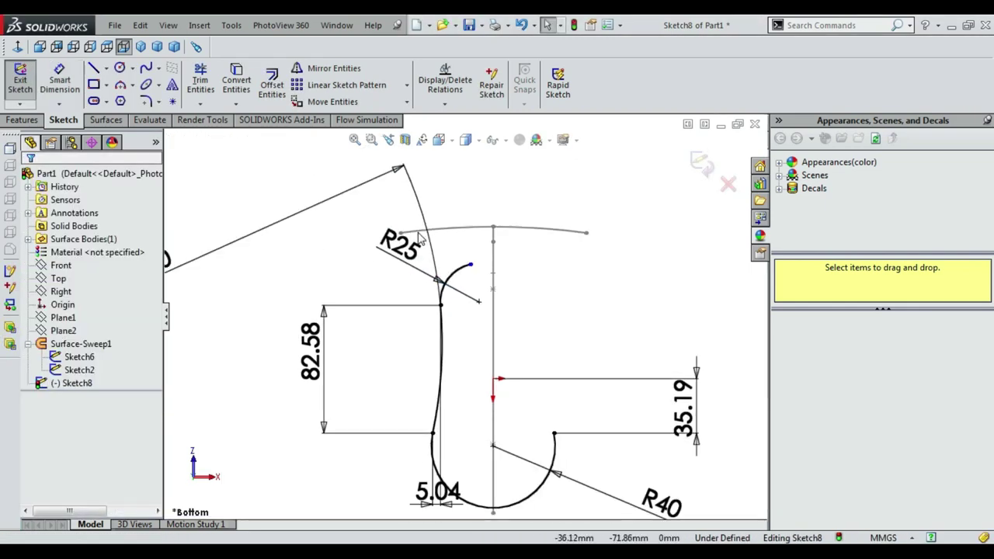
pyautogui.click(59, 80)
pyautogui.scroll(-4, 482, 268)
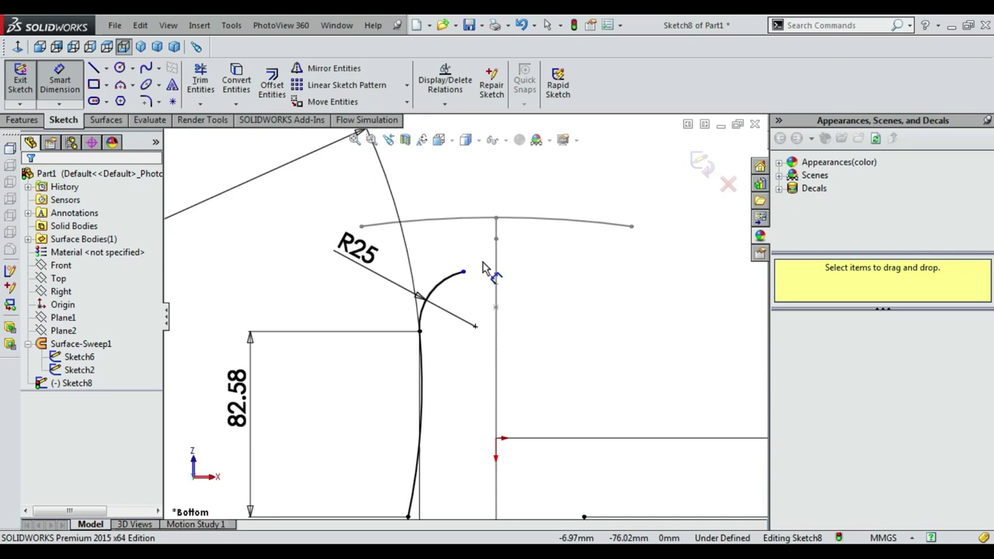
pyautogui.click(420, 333)
pyautogui.click(462, 271)
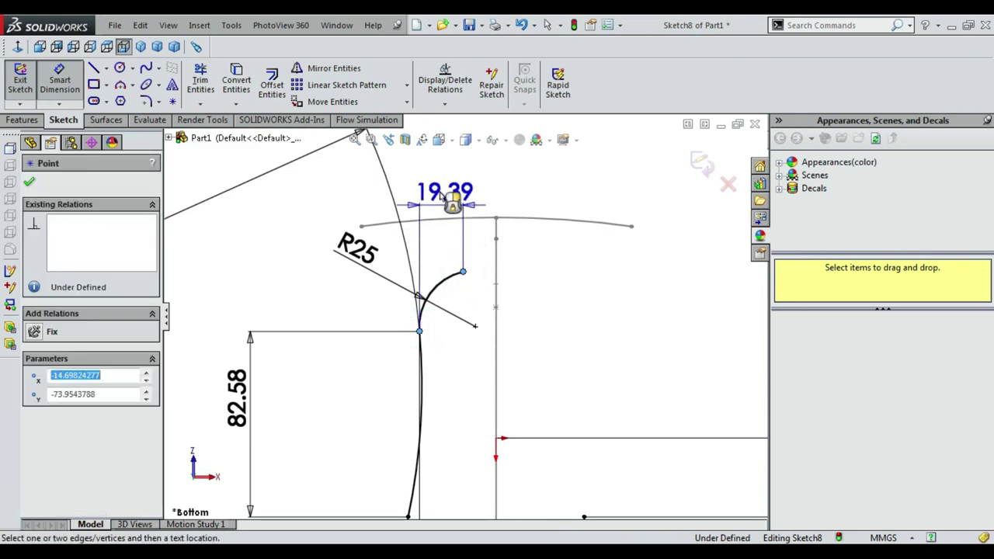
pyautogui.click(441, 194)
pyautogui.write('19.28')
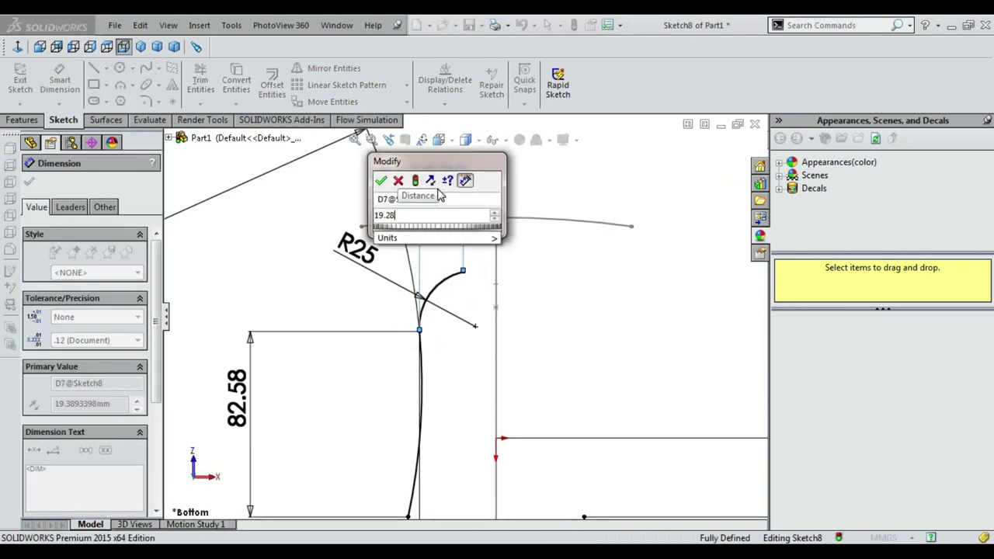
pyautogui.press('Return')
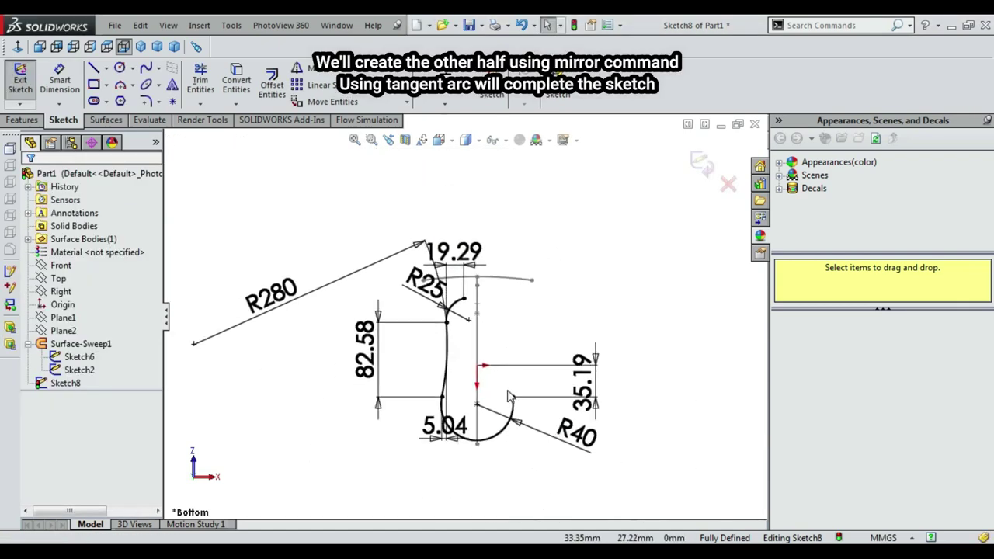
# Draw a vertical centerline from the origin and mirror the half-profile about it.
pyautogui.click(106, 68)
pyautogui.click(123, 99)
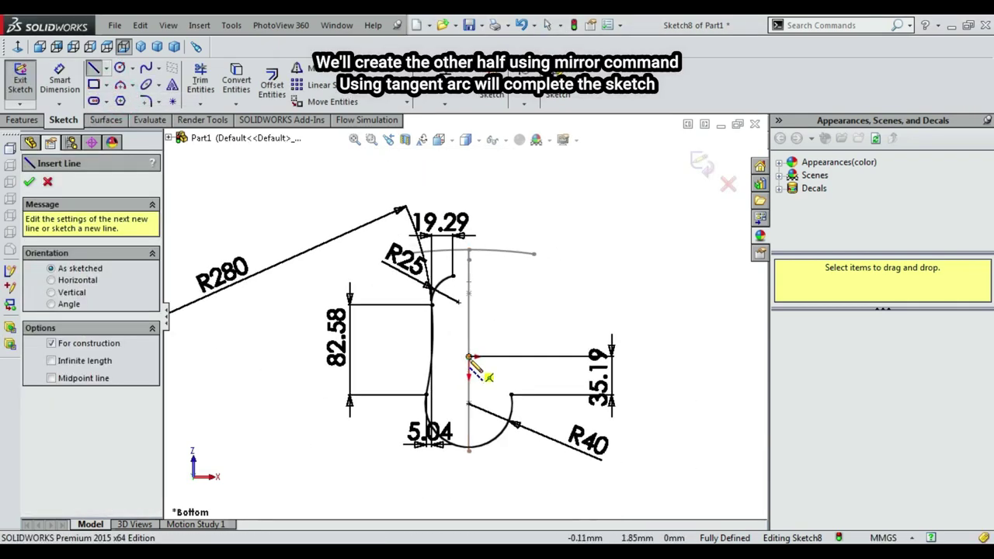
pyautogui.click(469, 357)
pyautogui.click(469, 291)
pyautogui.click(299, 68)
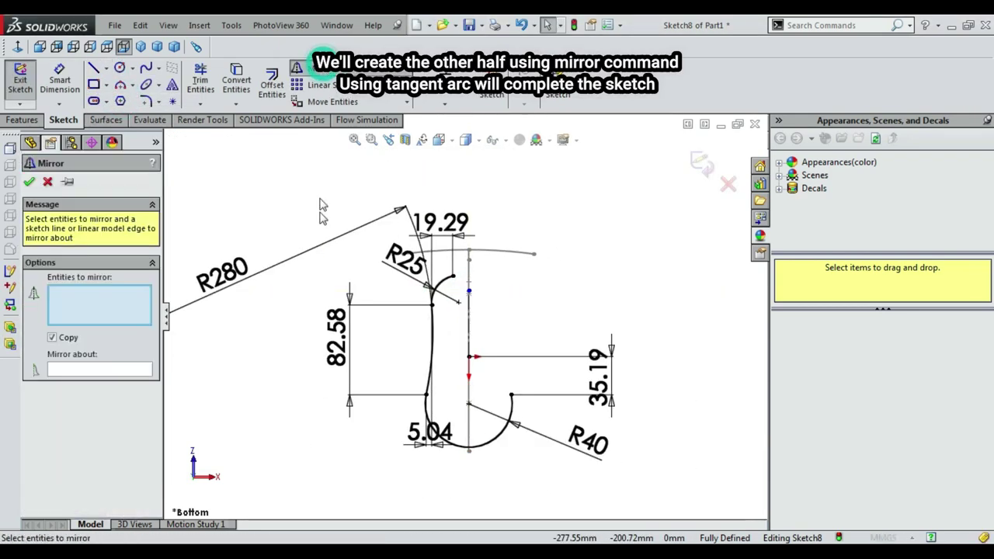
pyautogui.moveTo(324, 183); pyautogui.dragTo(288, 421)
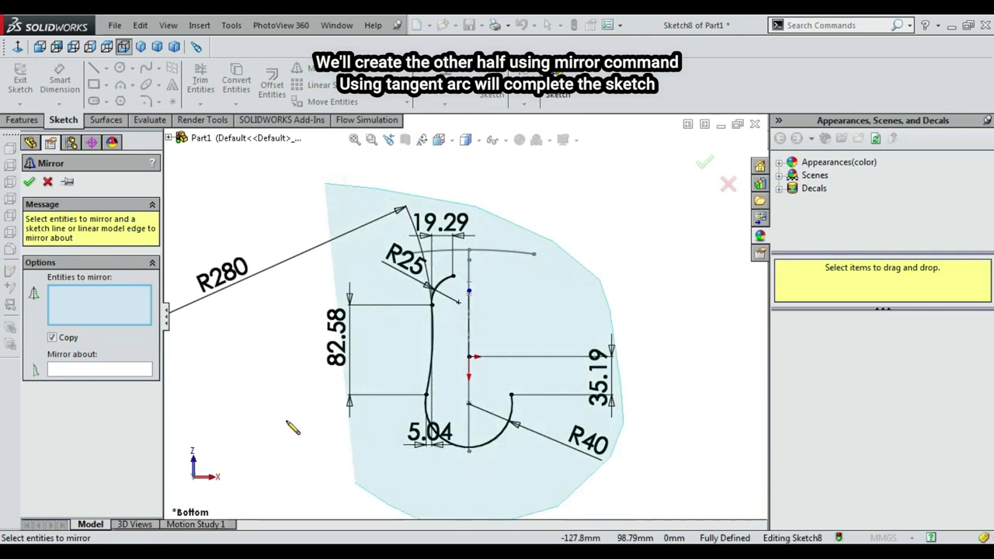
pyautogui.click(139, 372)
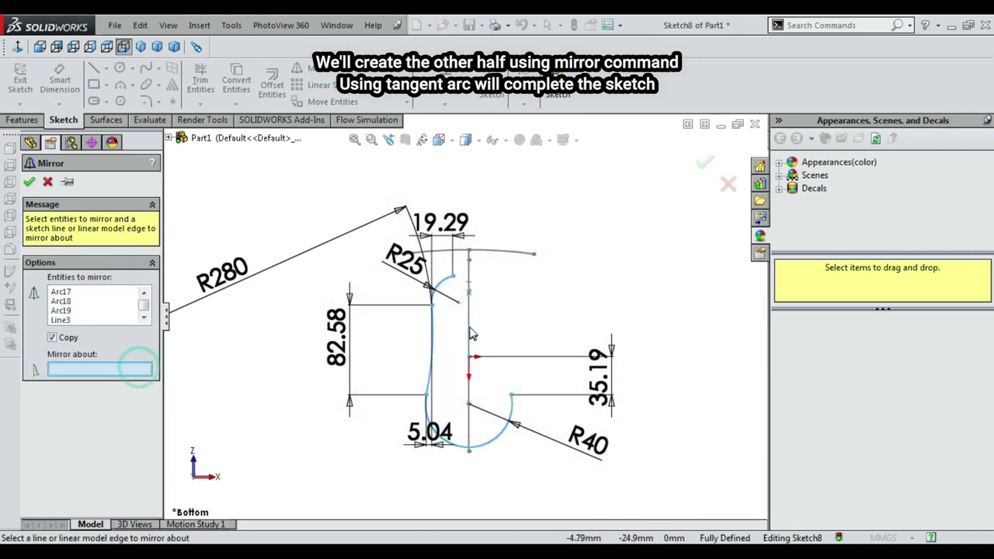
pyautogui.click(471, 327)
pyautogui.click(29, 182)
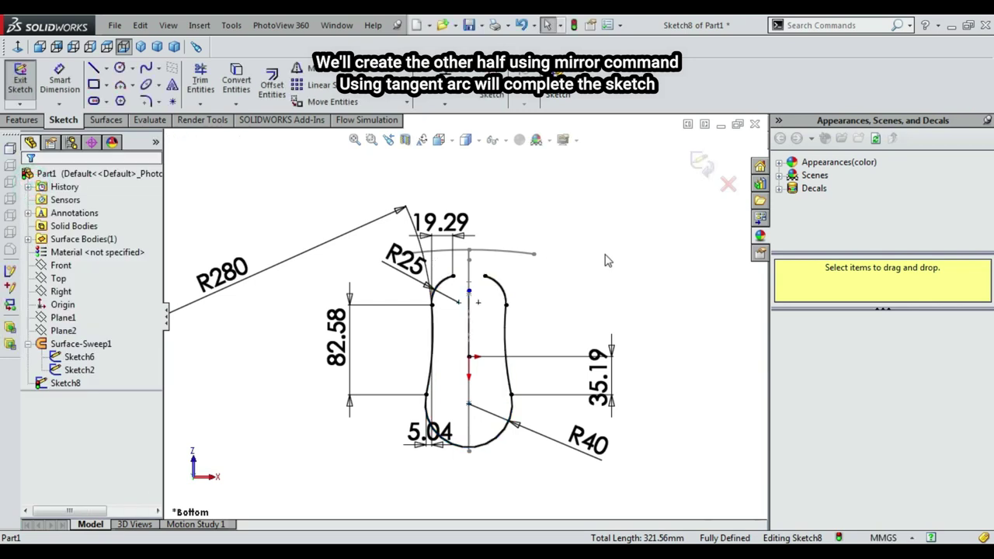
# Bridge the two top arc ends with a tangent arc.
pyautogui.scroll(-5, 469, 284)
pyautogui.click(133, 85)
pyautogui.click(147, 115)
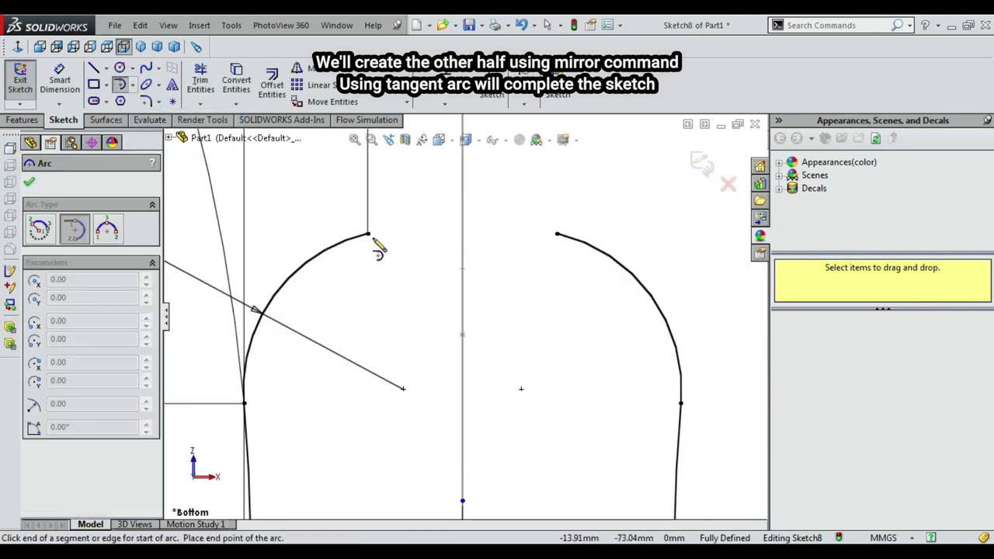
pyautogui.click(368, 233)
pyautogui.click(557, 233)
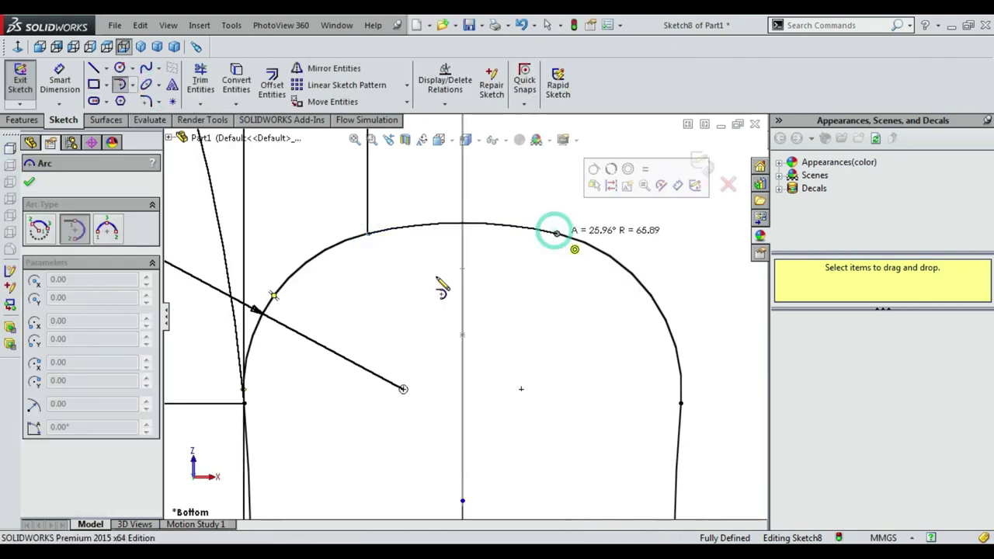
pyautogui.click(29, 183)
# Exit the wheel slot sketch.
pyautogui.scroll(3, 489, 253)
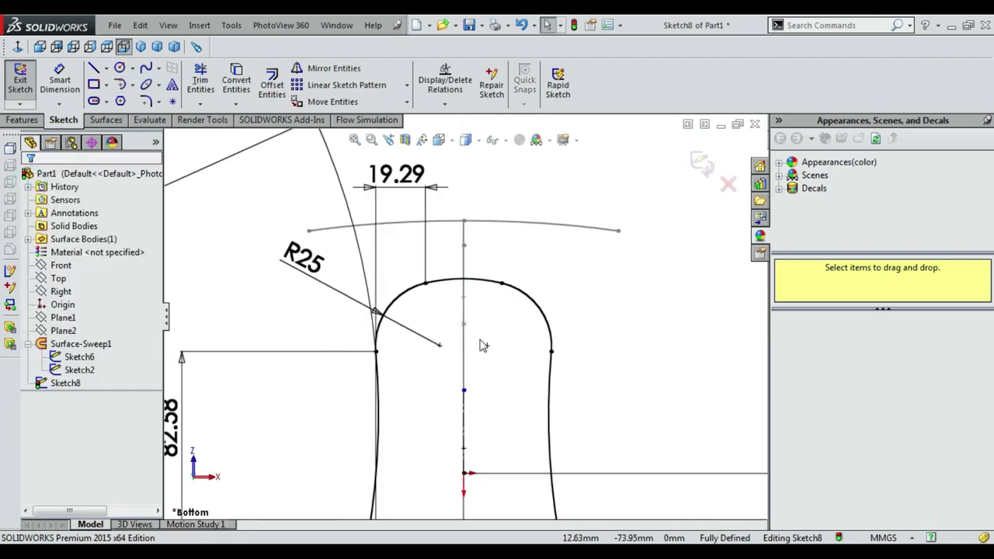
pyautogui.scroll(4, 481, 350)
pyautogui.scroll(2, 481, 427)
pyautogui.scroll(-2, 481, 431)
pyautogui.click(377, 317)
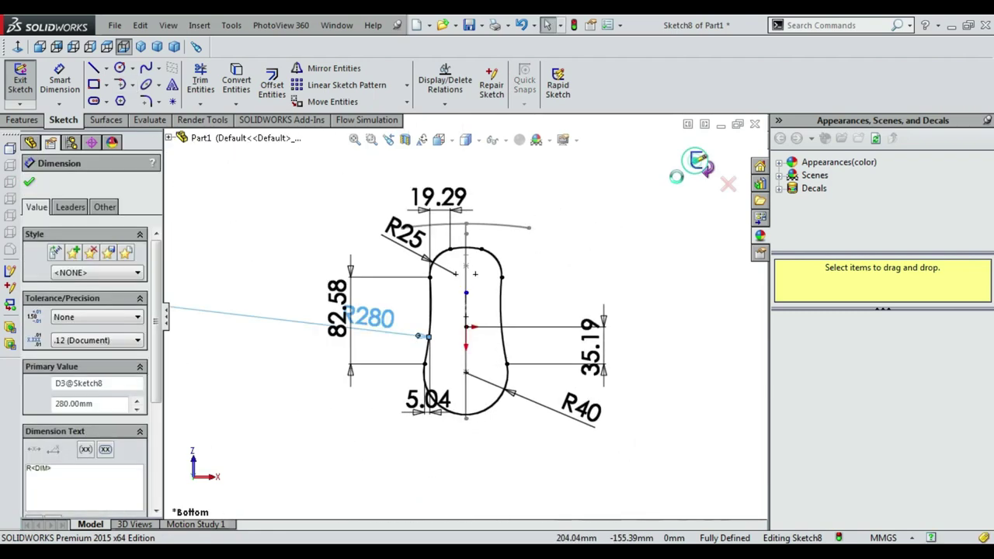
pyautogui.click(701, 161)
pyautogui.rightClick(609, 190)
pyautogui.click(644, 239)
# Show Surface-Sweep1 again and zoom to fit the whole model.
pyautogui.moveTo(566, 279)
pyautogui.mouseDown()
pyautogui.moveTo(603, 184)
pyautogui.moveTo(549, 216)
pyautogui.moveTo(517, 322)
pyautogui.moveTo(525, 333)
pyautogui.moveTo(337, 257)
pyautogui.moveTo(348, 297)
pyautogui.moveTo(380, 240)
pyautogui.moveTo(375, 284)
pyautogui.moveTo(499, 350)
pyautogui.moveTo(388, 310)
pyautogui.moveTo(221, 344)
pyautogui.mouseUp()
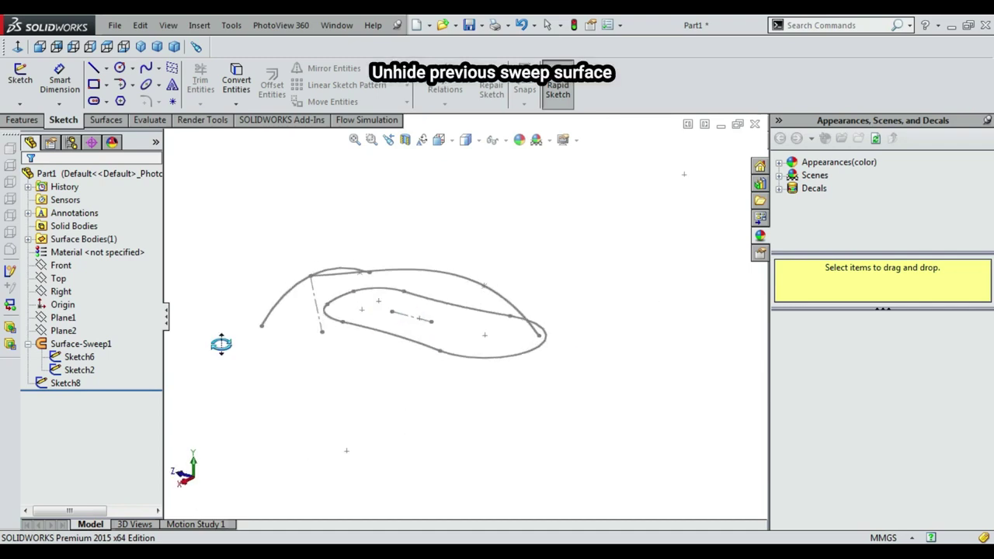
pyautogui.click(106, 323)
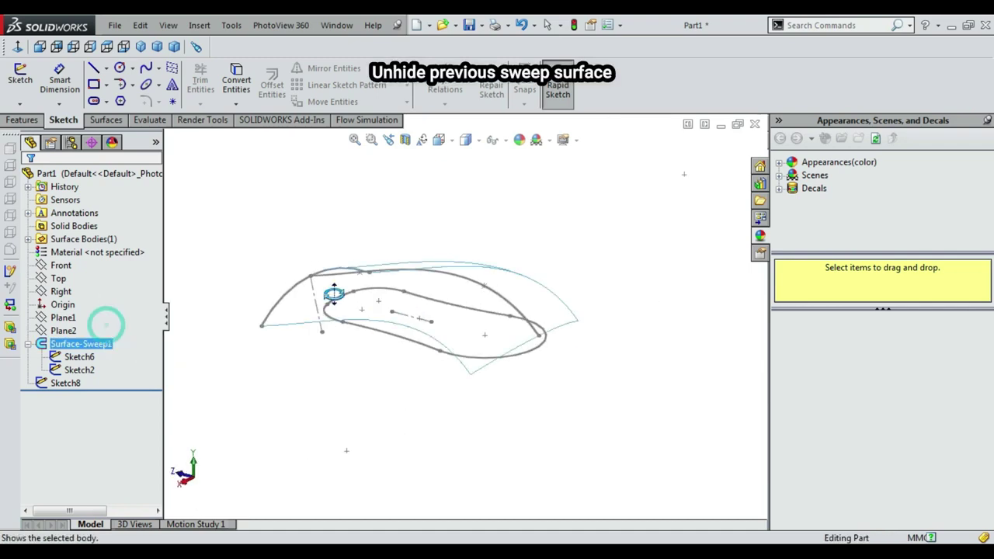
pyautogui.moveTo(398, 218)
pyautogui.mouseDown()
pyautogui.moveTo(442, 167)
pyautogui.moveTo(417, 233)
pyautogui.moveTo(420, 254)
pyautogui.mouseUp()
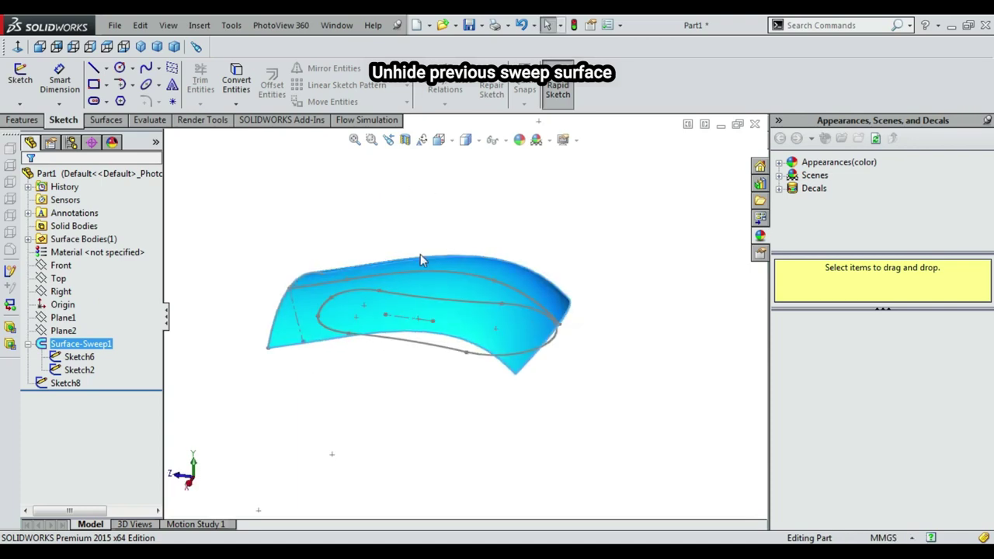
pyautogui.press('Escape')
pyautogui.press('f')
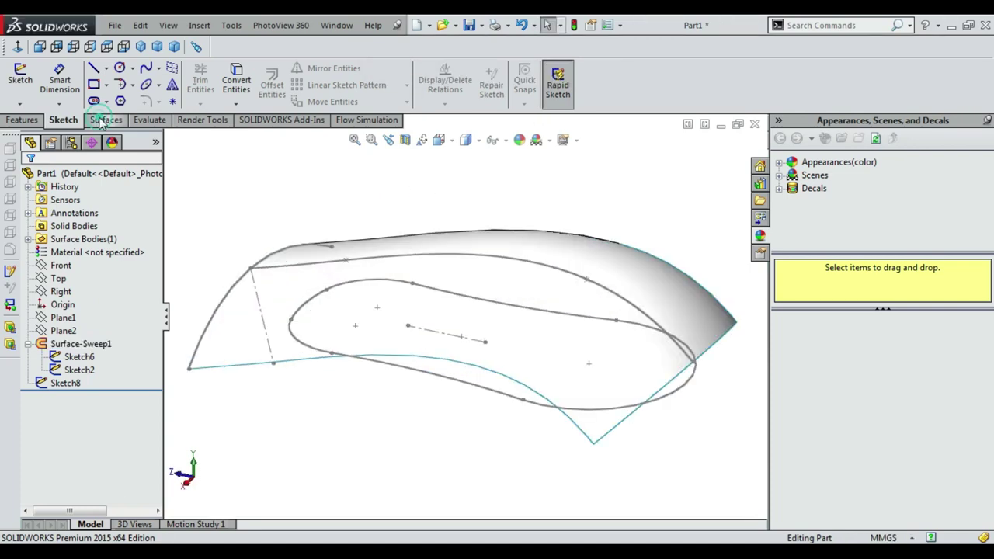
pyautogui.click(107, 119)
# Extrude Sketch8 as a surface 51 mm deep with a 15° draft.
pyautogui.click(25, 78)
pyautogui.click(169, 139)
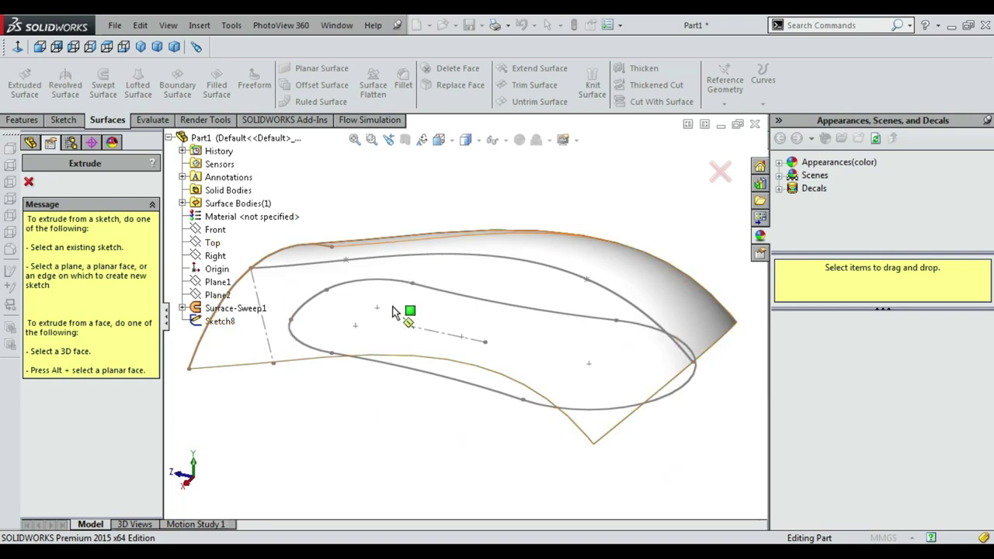
pyautogui.click(221, 321)
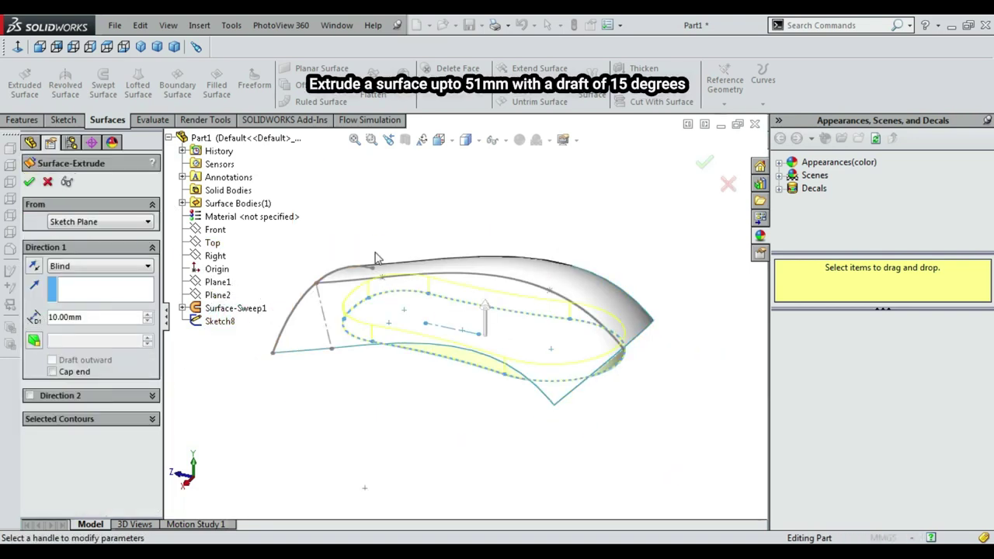
pyautogui.write('5')
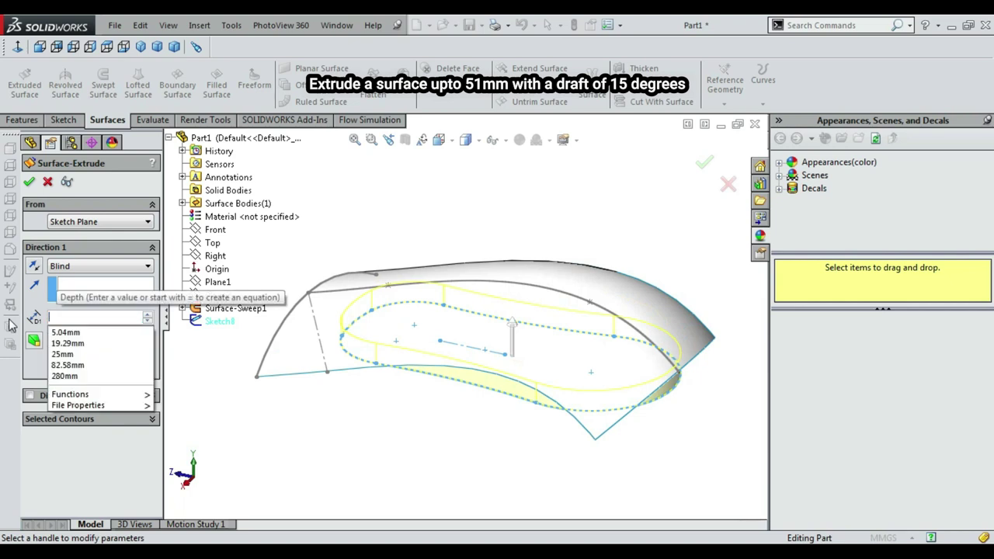
pyautogui.write('1')
pyautogui.press('Return')
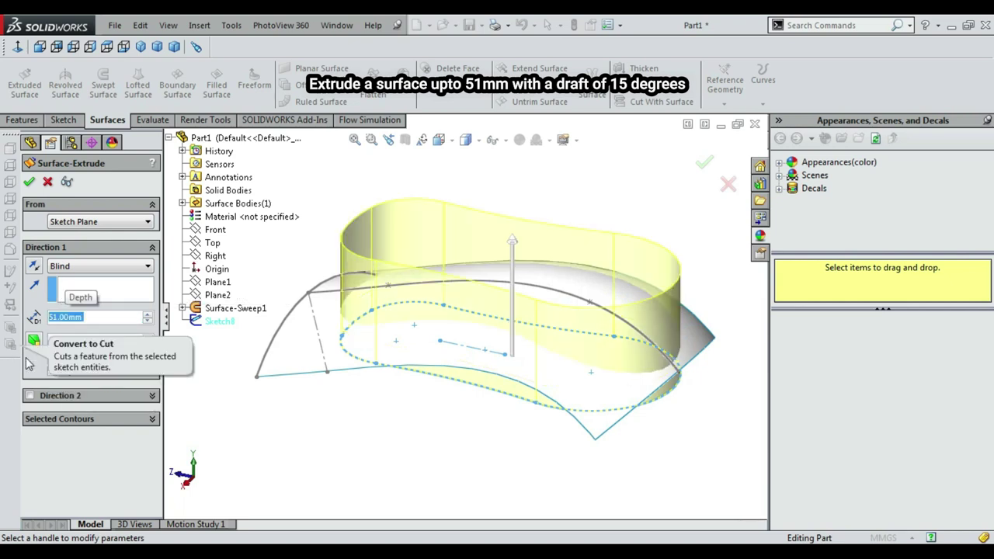
pyautogui.click(148, 339)
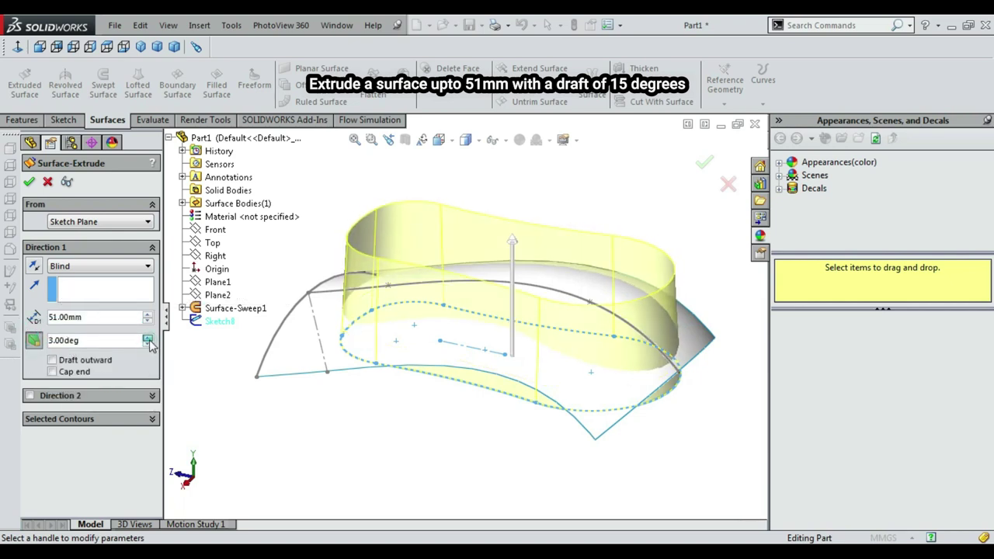
pyautogui.click(147, 338)
pyautogui.click(148, 338)
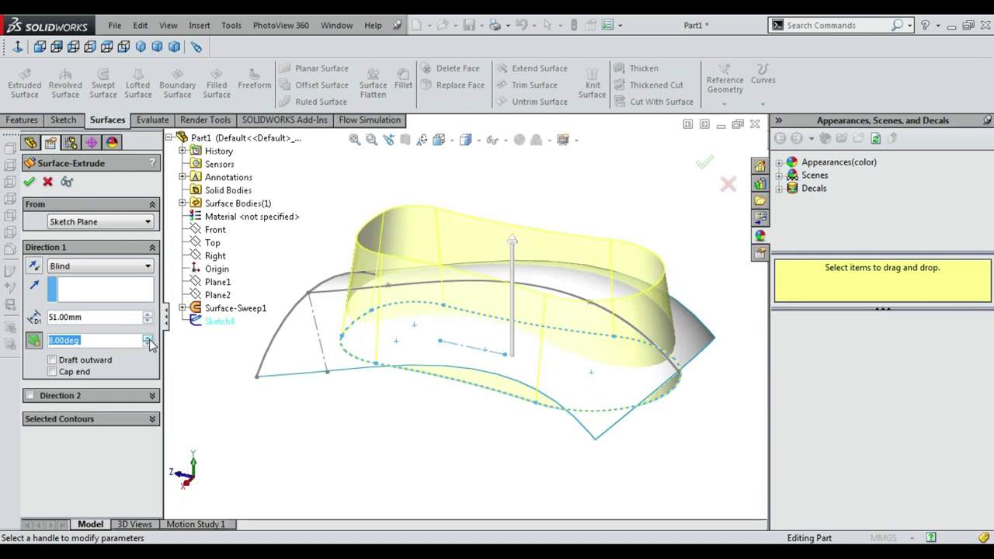
pyautogui.click(148, 340)
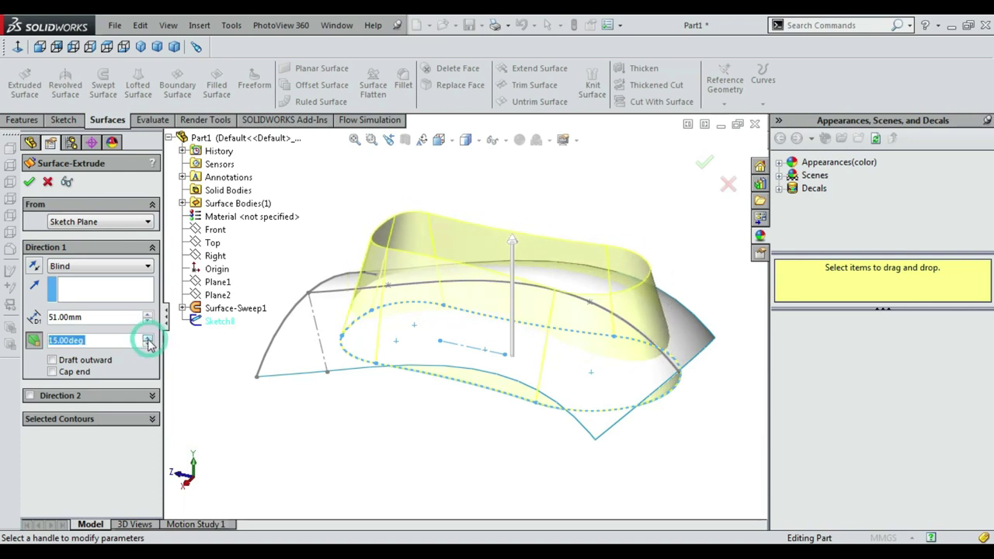
pyautogui.press('Return')
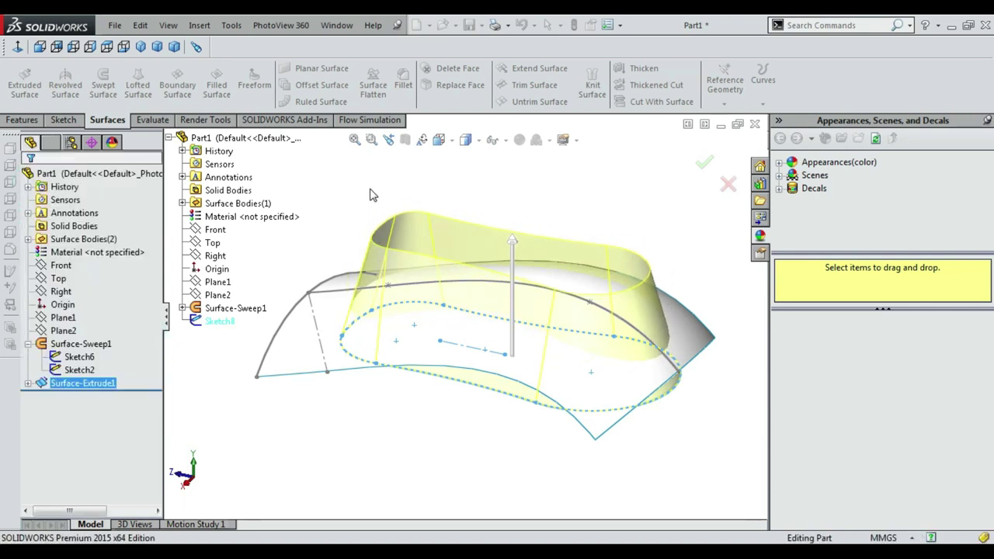
pyautogui.rightClick(524, 205)
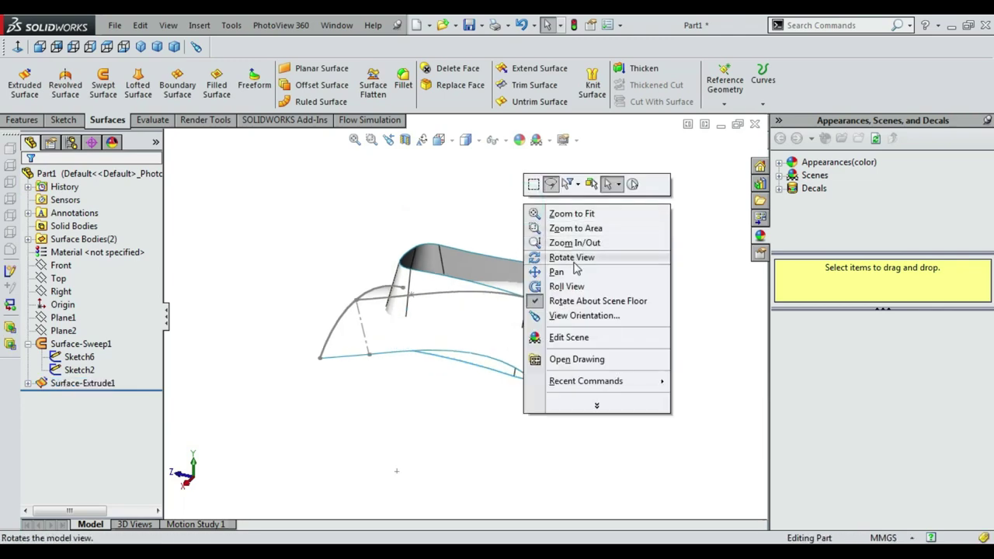
# Trim off the extruded slot wall above the sweep, using Surface-Sweep1 as the trim tool.
pyautogui.click(570, 261)
pyautogui.moveTo(492, 222)
pyautogui.mouseDown()
pyautogui.moveTo(429, 126)
pyautogui.moveTo(373, 209)
pyautogui.moveTo(551, 280)
pyautogui.moveTo(588, 269)
pyautogui.moveTo(486, 372)
pyautogui.moveTo(514, 228)
pyautogui.moveTo(486, 346)
pyautogui.mouseUp()
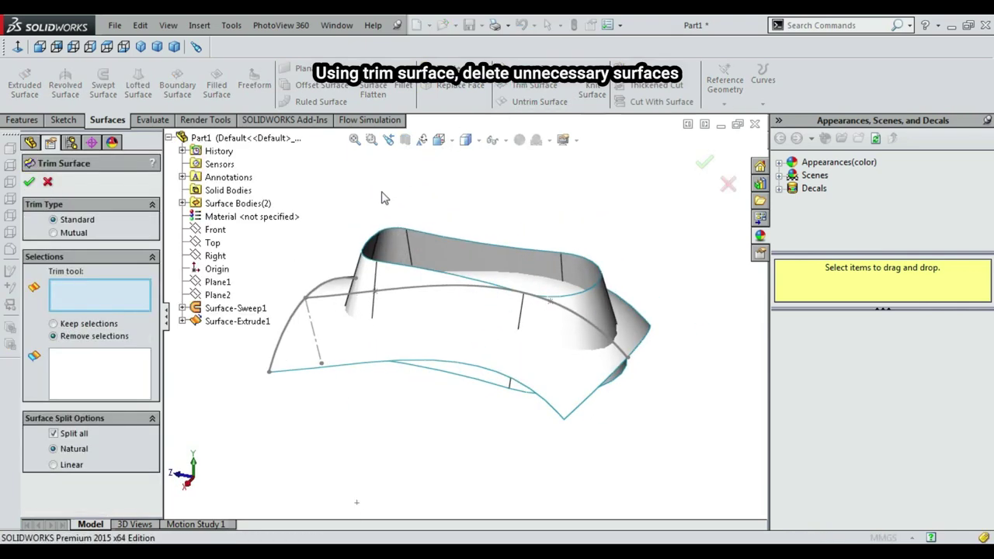
pyautogui.scroll(2, 381, 210)
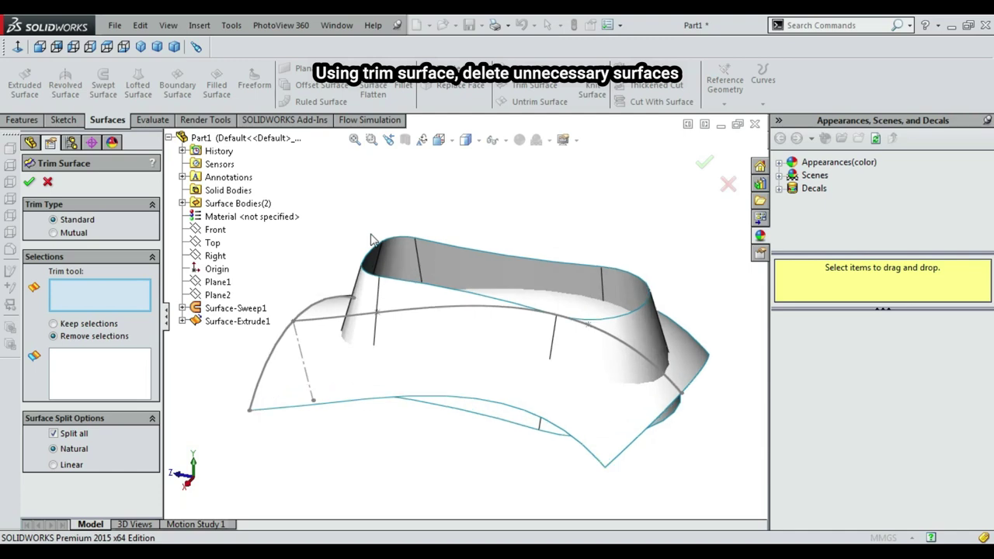
pyautogui.click(553, 312)
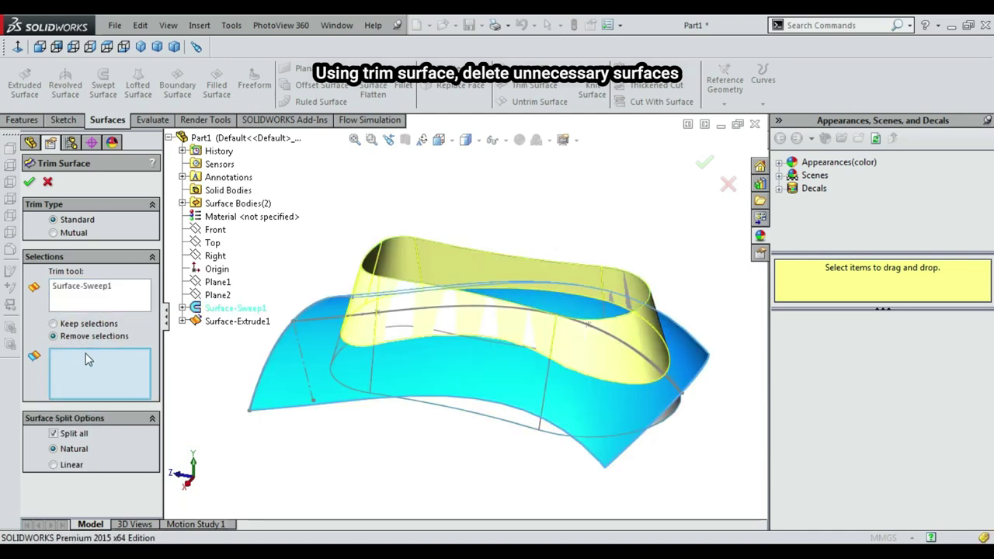
pyautogui.click(398, 325)
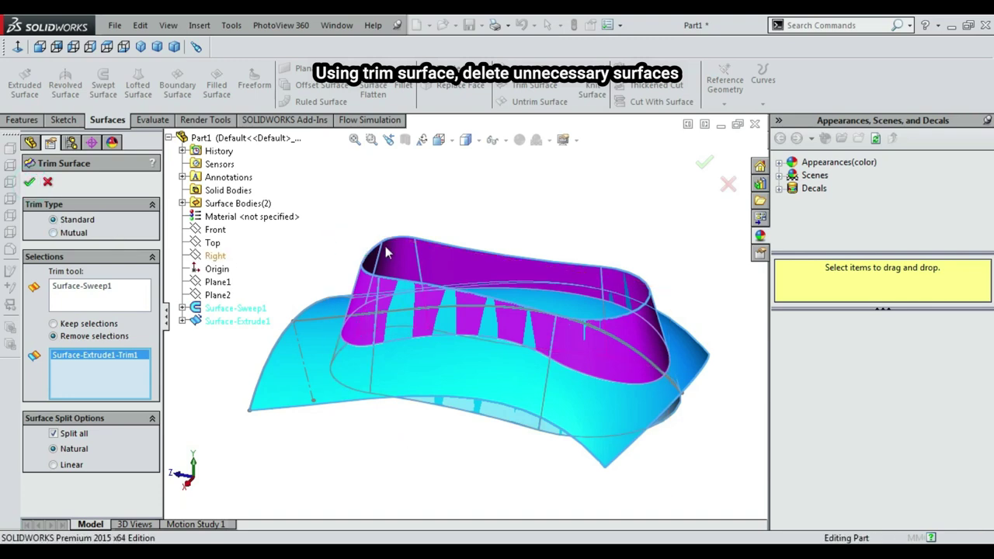
pyautogui.press('Return')
pyautogui.rightClick(458, 211)
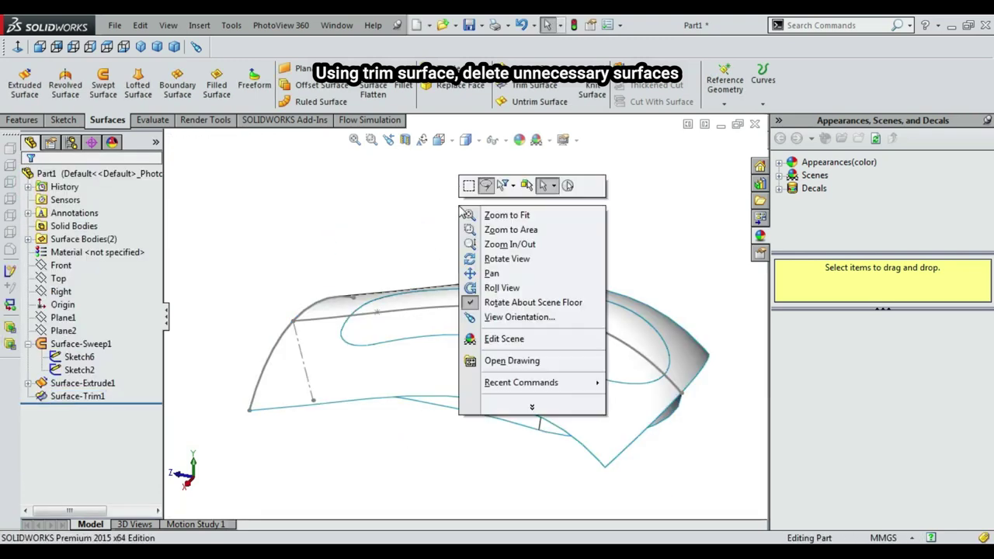
pyautogui.click(521, 260)
pyautogui.moveTo(521, 262)
pyautogui.mouseDown()
pyautogui.moveTo(448, 138)
pyautogui.moveTo(484, 151)
pyautogui.moveTo(526, 226)
pyautogui.moveTo(513, 274)
pyautogui.mouseUp()
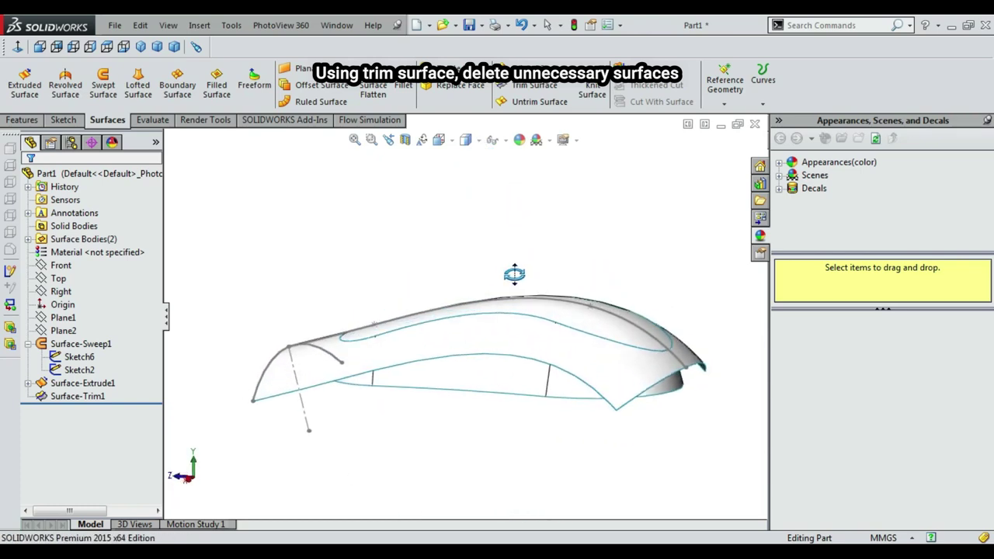
# Trim the sweep surface with Surface-Trim1 as the tool, removing the outer sweep piece.
pyautogui.click(533, 85)
pyautogui.scroll(-2, 497, 371)
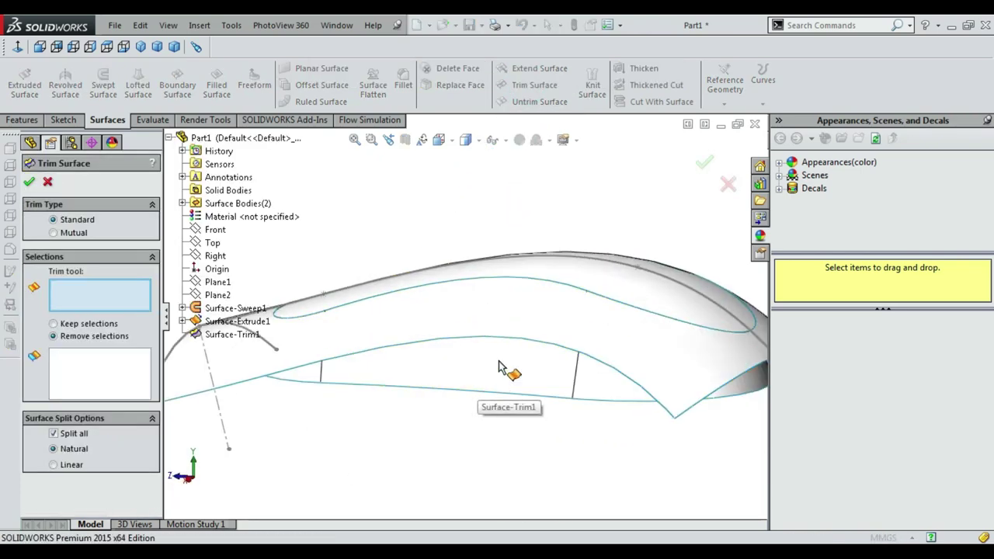
pyautogui.click(498, 368)
pyautogui.scroll(3, 509, 361)
pyautogui.moveTo(512, 362)
pyautogui.mouseDown(button='middle')
pyautogui.moveTo(499, 311)
pyautogui.moveTo(475, 291)
pyautogui.mouseUp(button='middle')
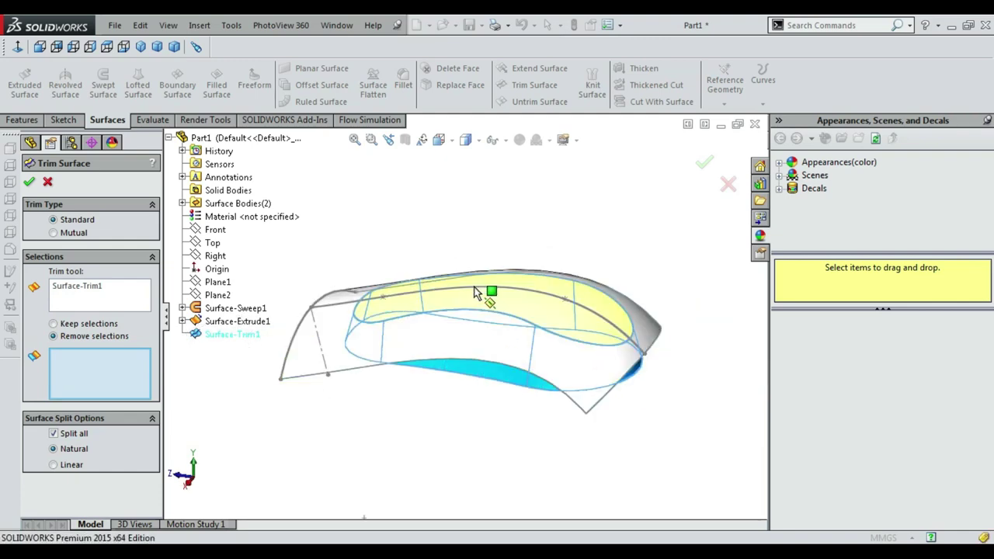
pyautogui.click(346, 351)
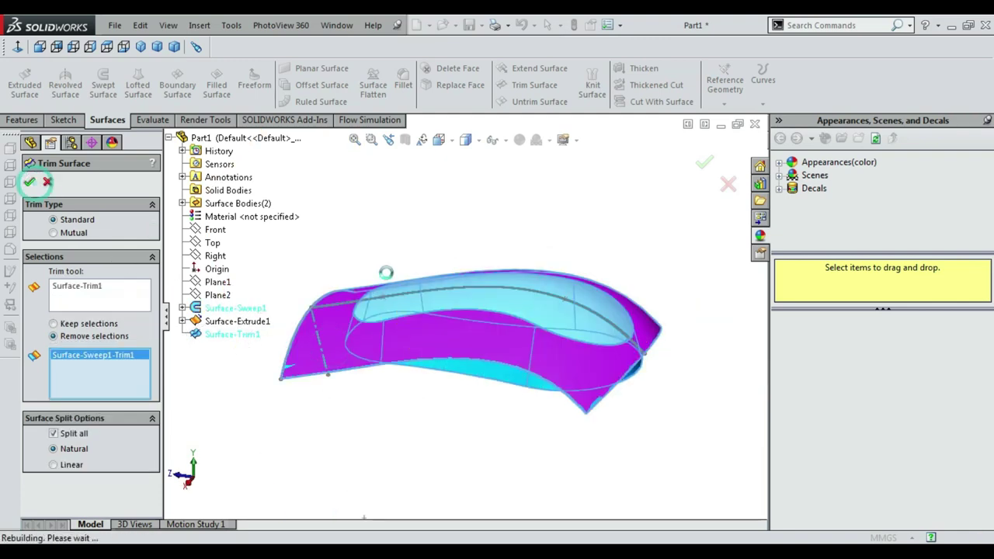
pyautogui.rightClick(465, 208)
pyautogui.click(507, 262)
pyautogui.moveTo(508, 250)
pyautogui.mouseDown()
pyautogui.moveTo(444, 110)
pyautogui.moveTo(443, 285)
pyautogui.moveTo(525, 308)
pyautogui.moveTo(544, 230)
pyautogui.moveTo(610, 256)
pyautogui.moveTo(577, 277)
pyautogui.moveTo(543, 251)
pyautogui.moveTo(533, 277)
pyautogui.moveTo(547, 288)
pyautogui.mouseUp()
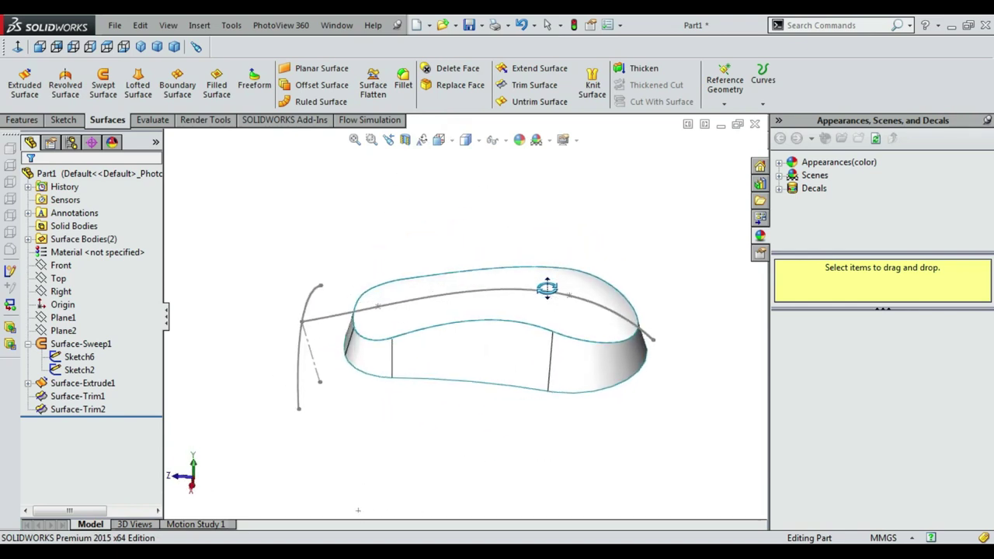
# Hide the sweep path Sketch2 and the profile curve Sketch6 from the view.
pyautogui.moveTo(466, 347); pyautogui.dragTo(304, 351)
pyautogui.click(294, 312)
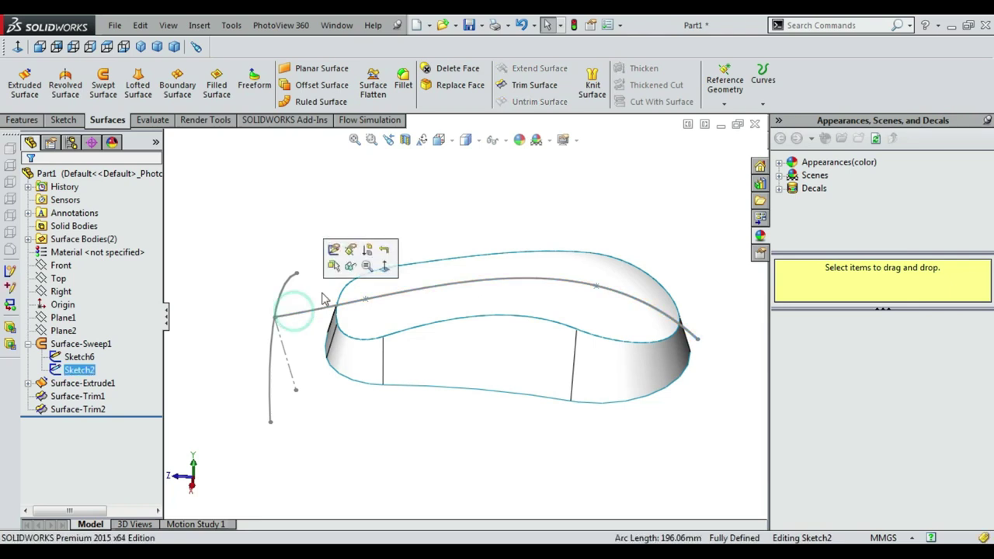
pyautogui.click(351, 268)
pyautogui.click(274, 342)
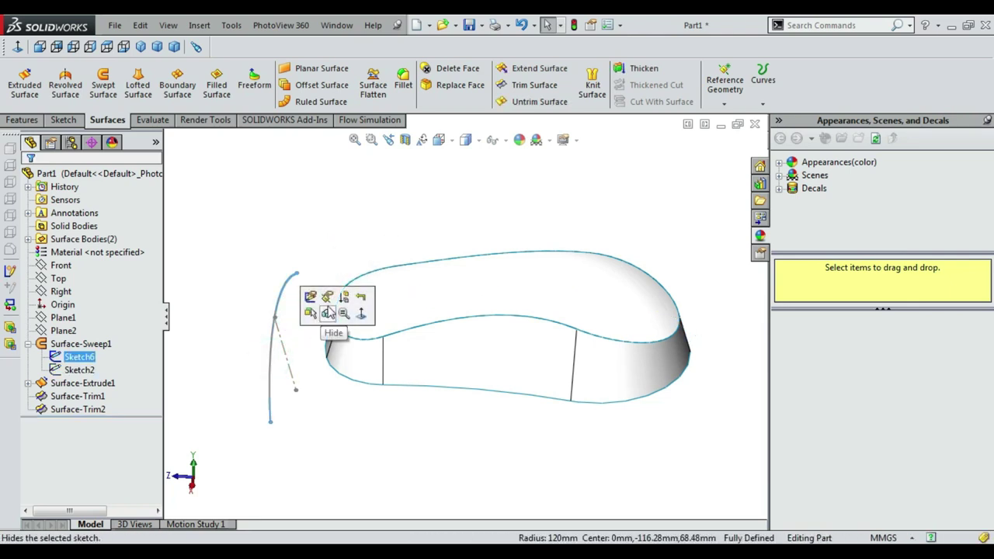
pyautogui.click(326, 313)
pyautogui.rightClick(410, 210)
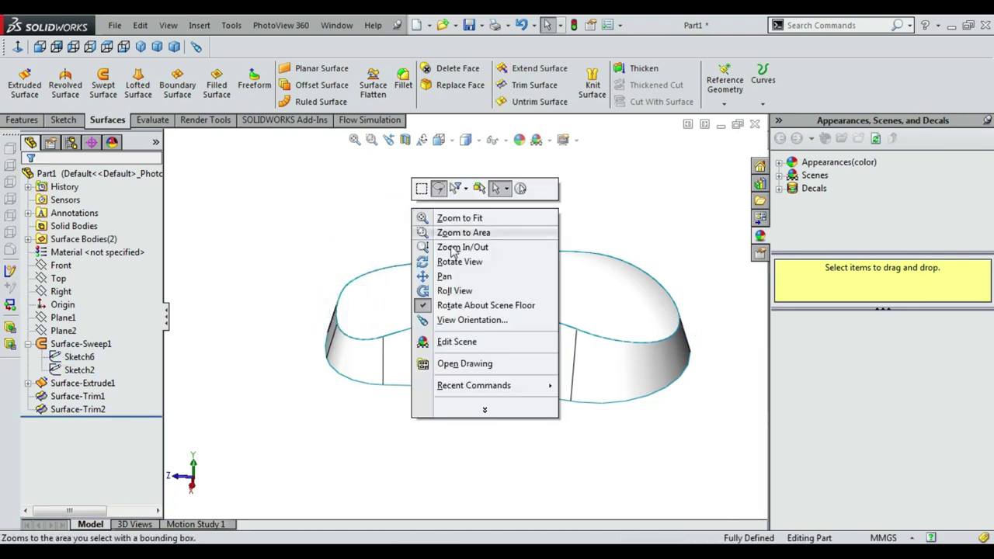
pyautogui.click(466, 259)
pyautogui.moveTo(526, 285)
pyautogui.mouseDown()
pyautogui.moveTo(512, 284)
pyautogui.moveTo(518, 361)
pyautogui.moveTo(528, 366)
pyautogui.moveTo(303, 251)
pyautogui.moveTo(423, 292)
pyautogui.moveTo(372, 295)
pyautogui.moveTo(507, 358)
pyautogui.mouseUp()
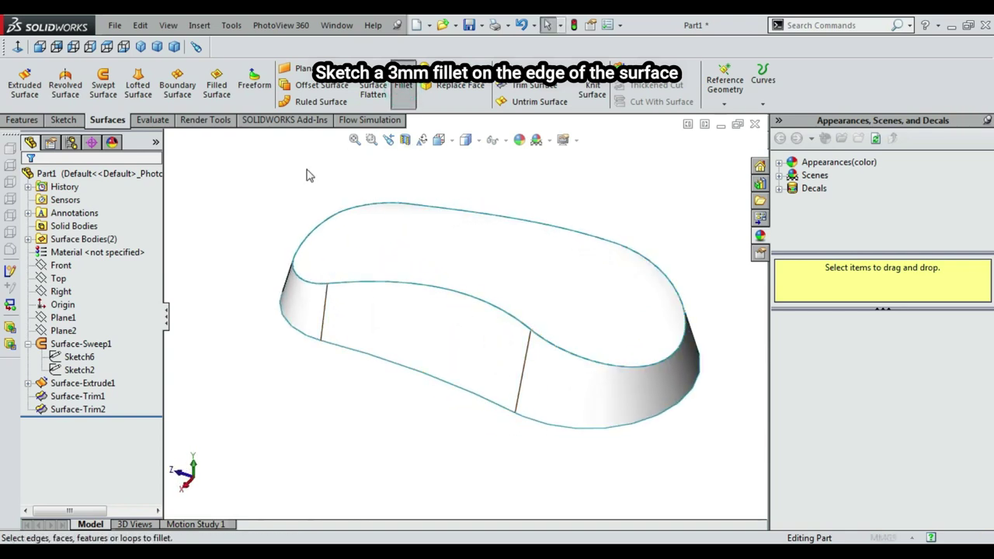
# Add a 3 mm face fillet between the mouse's top face and left side face.
pyautogui.click(101, 246)
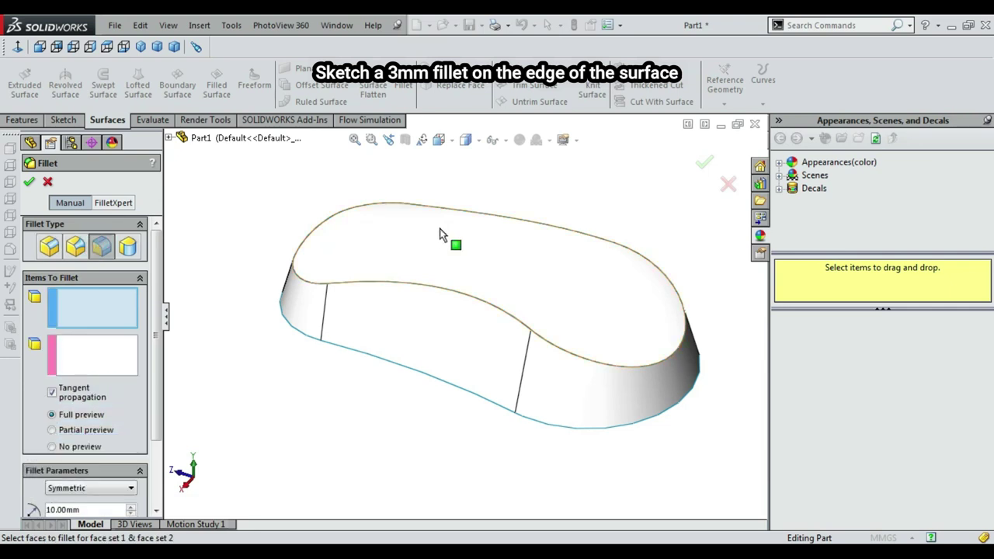
pyautogui.click(439, 230)
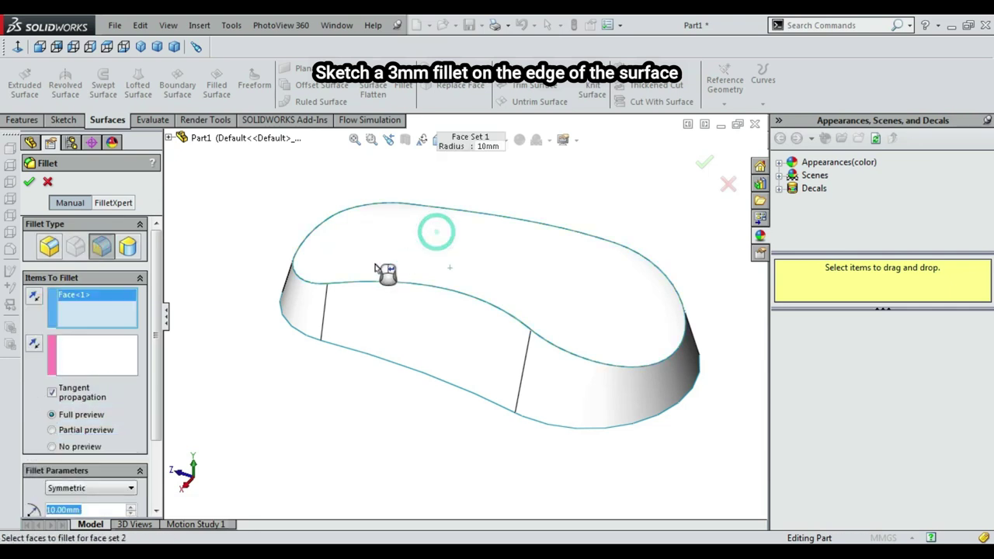
pyautogui.click(316, 303)
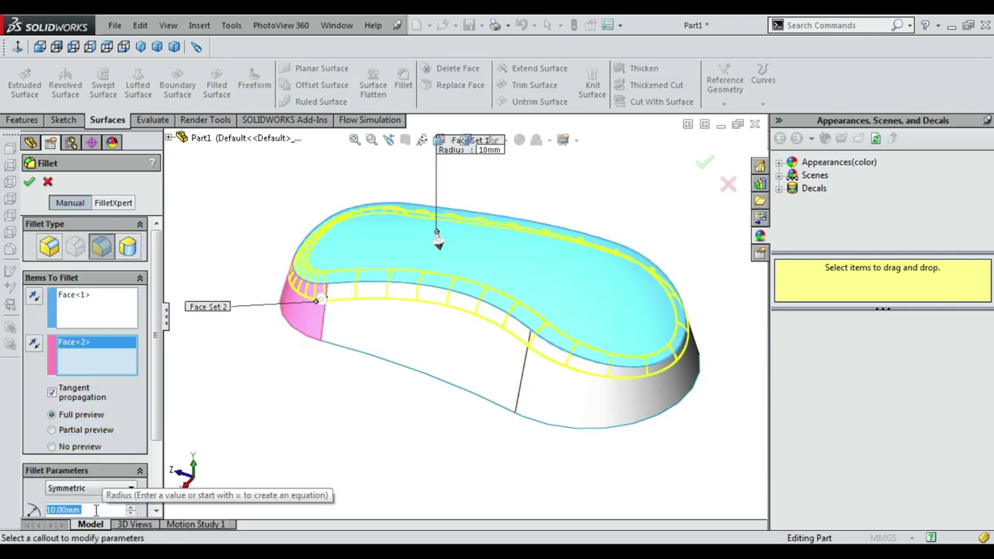
pyautogui.press('BackSpace')
pyautogui.write('3')
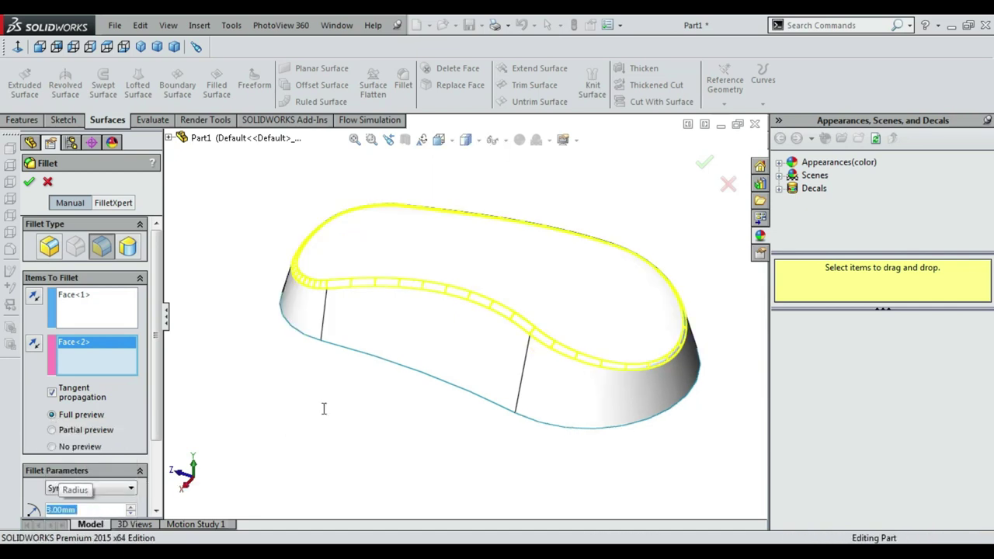
pyautogui.press('Return')
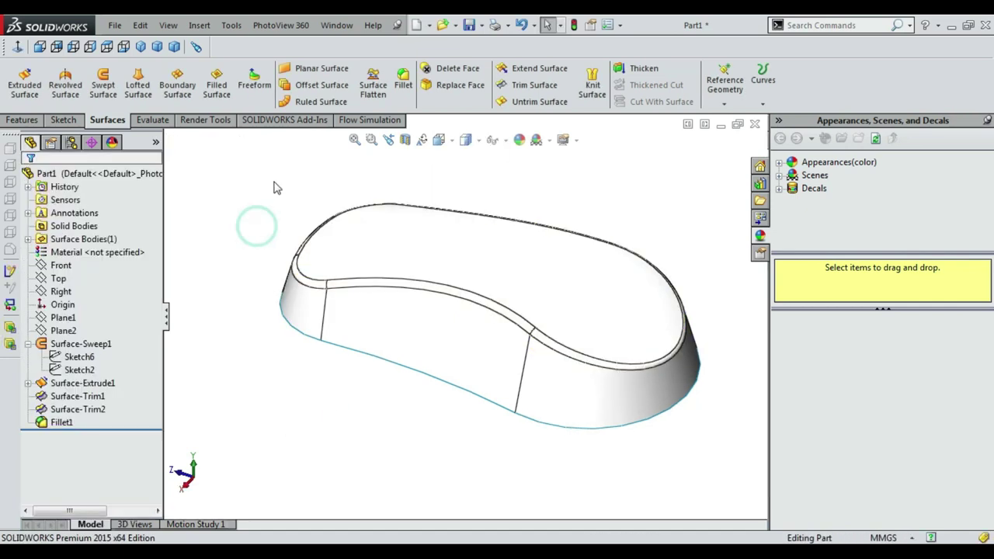
pyautogui.rightClick(273, 186)
pyautogui.click(312, 233)
pyautogui.moveTo(316, 229)
pyautogui.mouseDown()
pyautogui.moveTo(488, 191)
pyautogui.moveTo(420, 121)
pyautogui.moveTo(328, 178)
pyautogui.moveTo(310, 254)
pyautogui.moveTo(372, 194)
pyautogui.mouseUp()
# Switch to the Top view and start a new sketch on the Top plane.
pyautogui.click(439, 139)
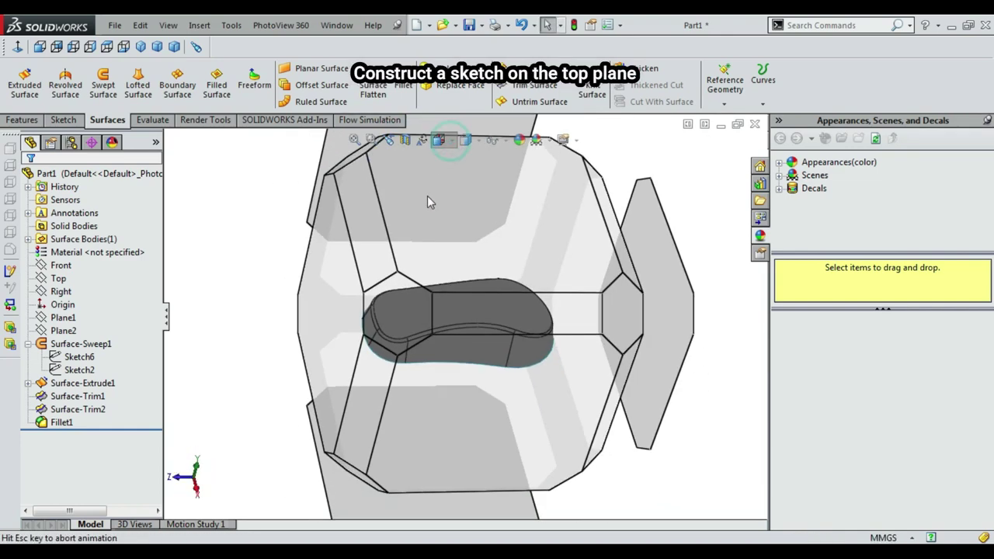
pyautogui.click(437, 210)
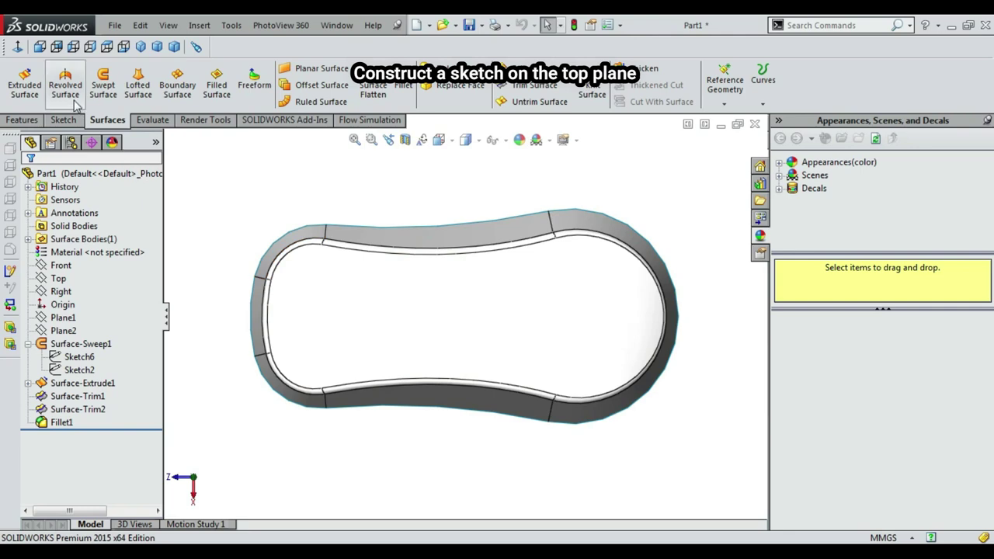
pyautogui.click(61, 119)
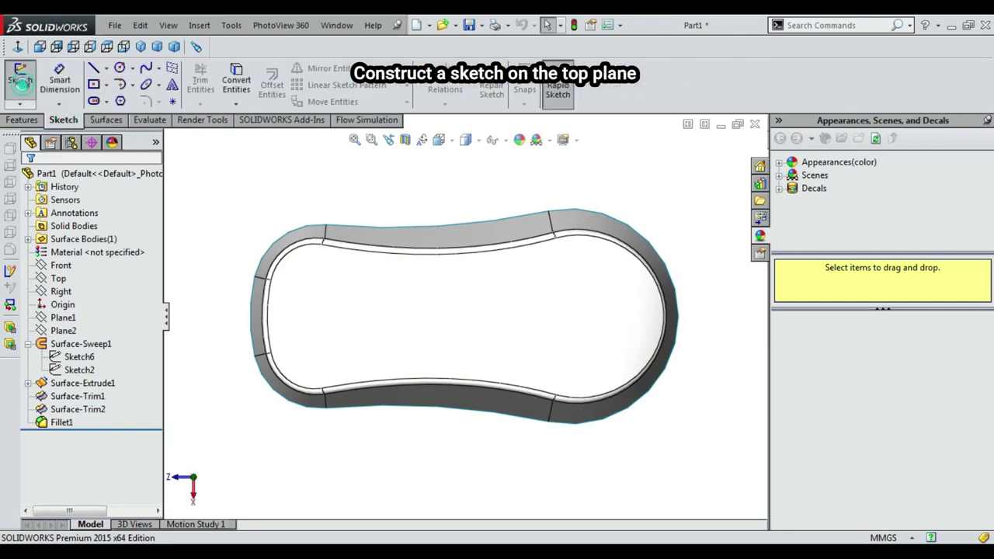
pyautogui.click(20, 78)
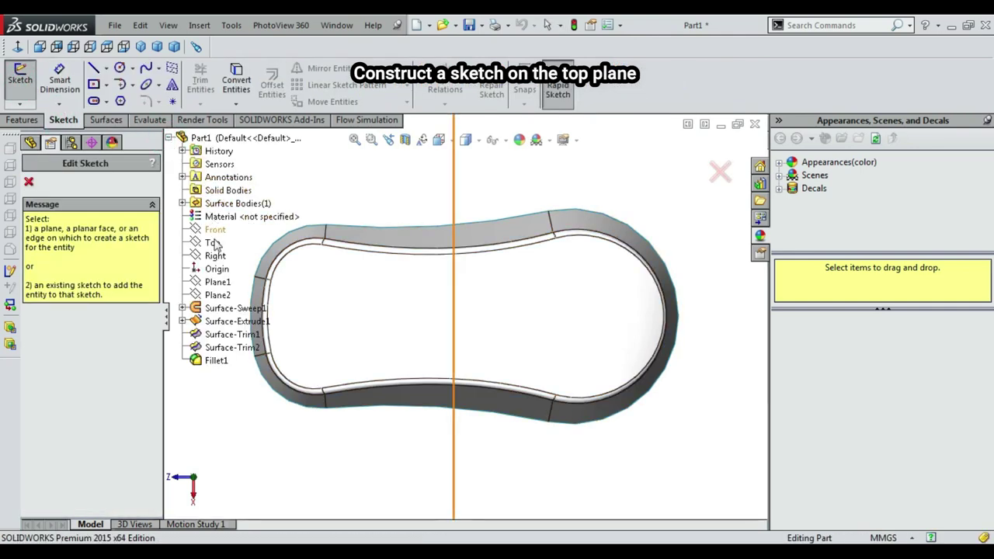
pyautogui.click(214, 243)
# Draw a centerline from the origin to the shell's left inner edge.
pyautogui.click(107, 68)
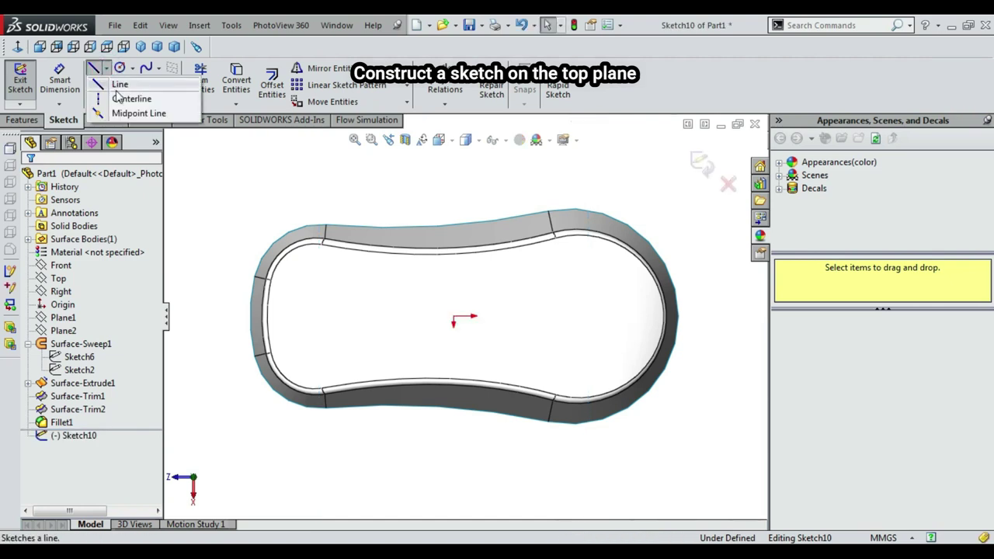
pyautogui.click(118, 99)
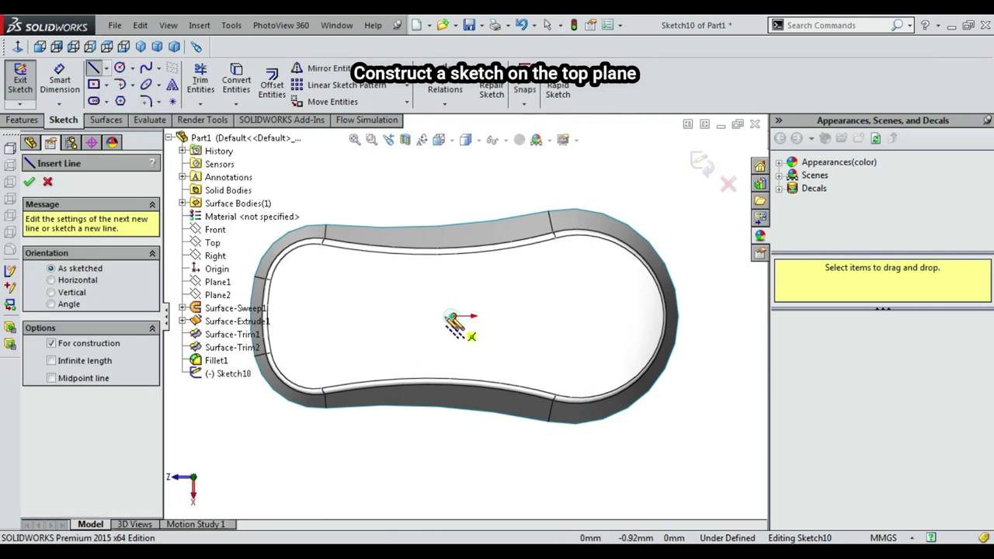
pyautogui.click(454, 316)
pyautogui.scroll(-2, 334, 310)
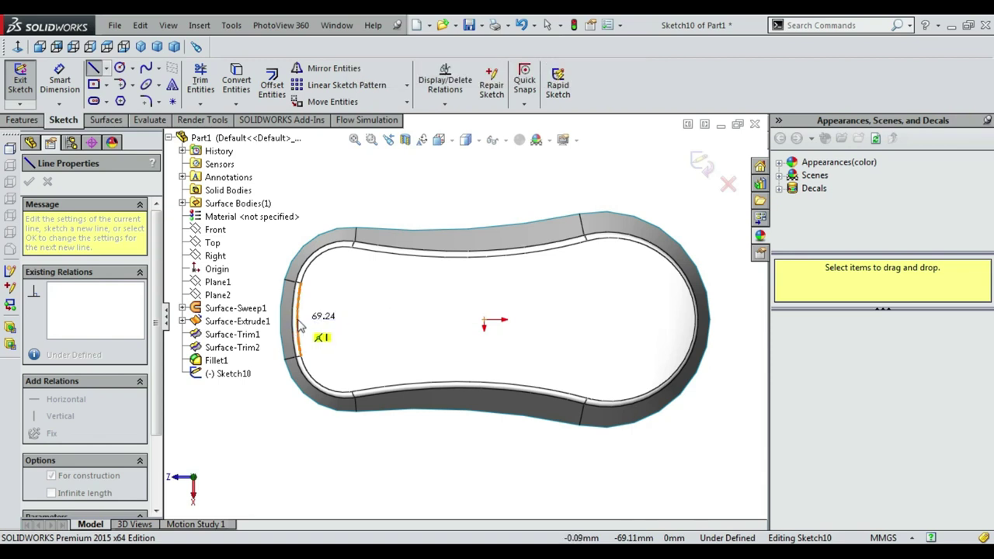
pyautogui.scroll(-2, 334, 320)
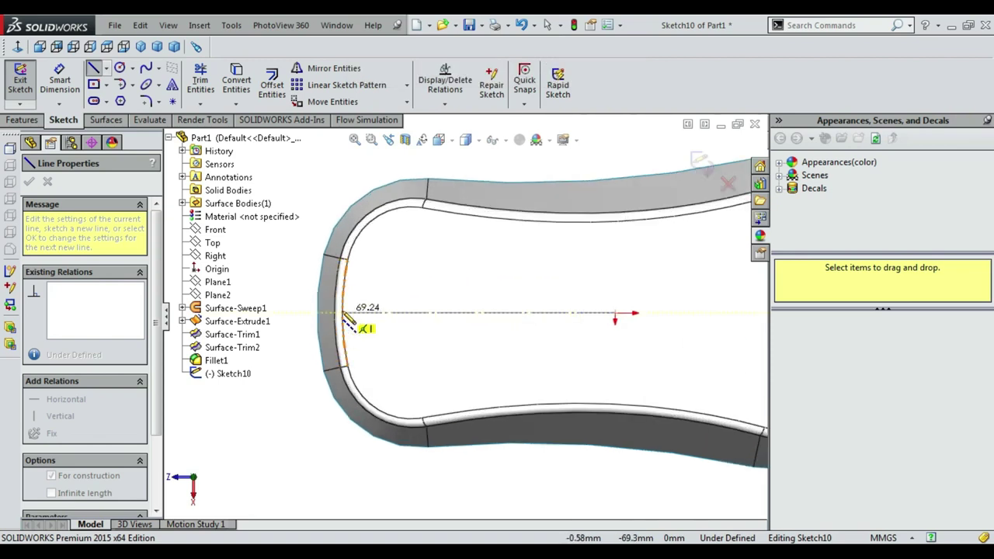
pyautogui.click(344, 313)
pyautogui.press('Escape')
# Draw a line just above the centerline and dimension its offset to 0.5 mm.
pyautogui.click(106, 69)
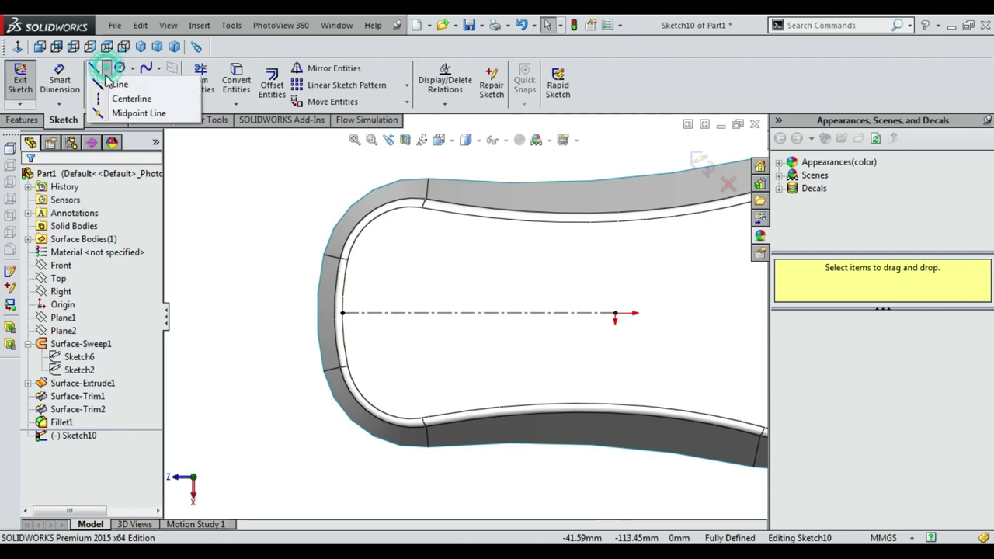
pyautogui.click(115, 84)
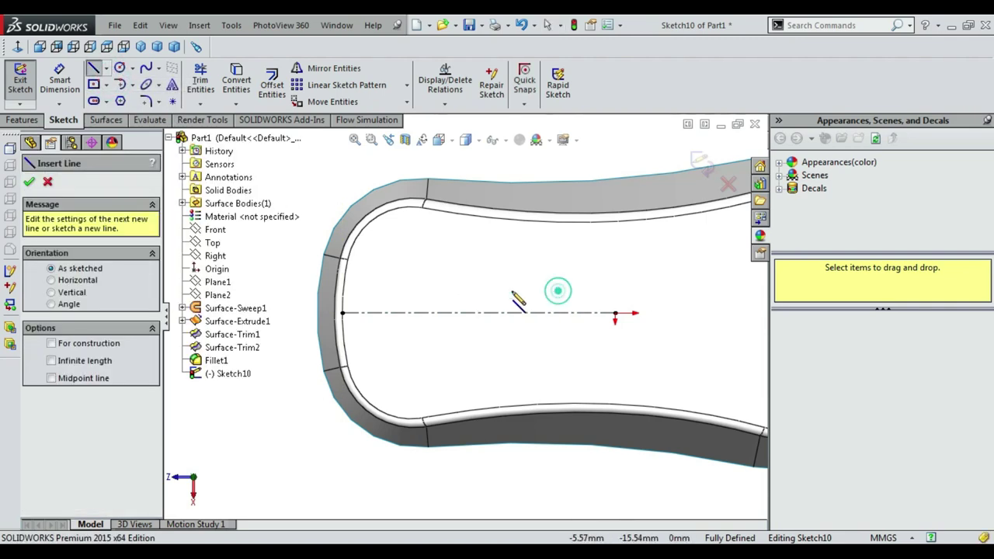
pyautogui.click(557, 290)
pyautogui.click(375, 291)
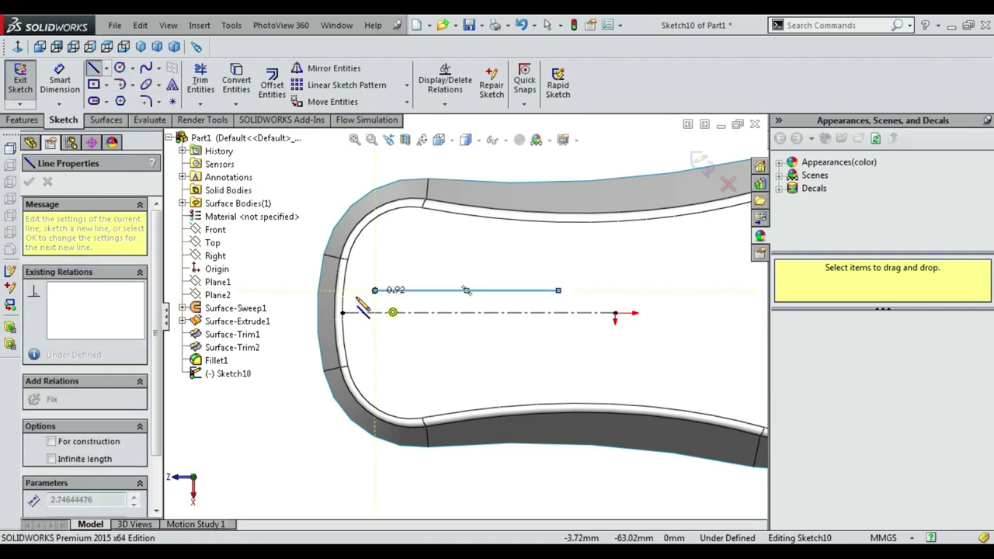
pyautogui.press('Escape')
pyautogui.scroll(-2, 514, 318)
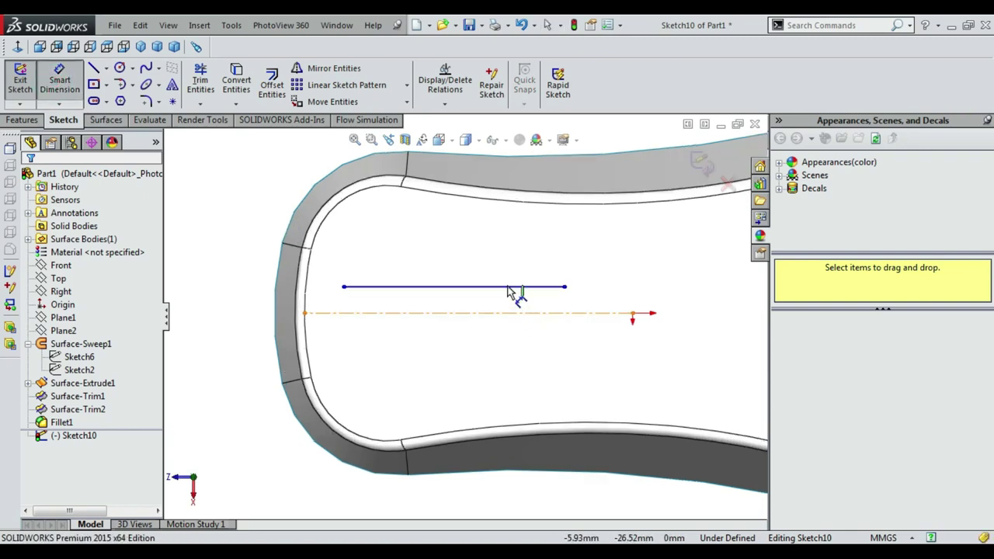
pyautogui.click(508, 287)
pyautogui.click(510, 313)
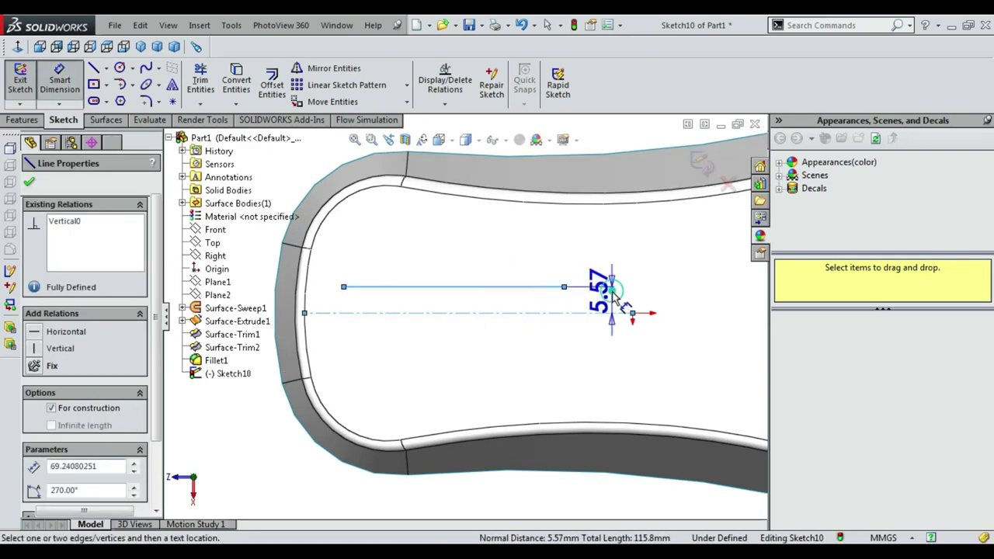
pyautogui.click(613, 297)
pyautogui.write('0.5')
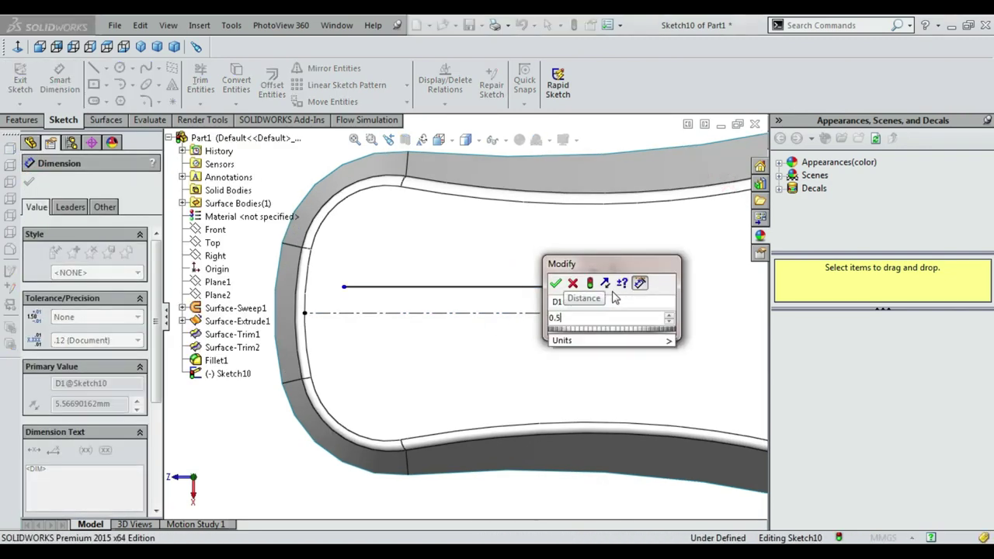
pyautogui.press('Return')
# Delete the 0.50 offset dimension and snap the line's left endpoint onto the part edge.
pyautogui.scroll(-3, 503, 318)
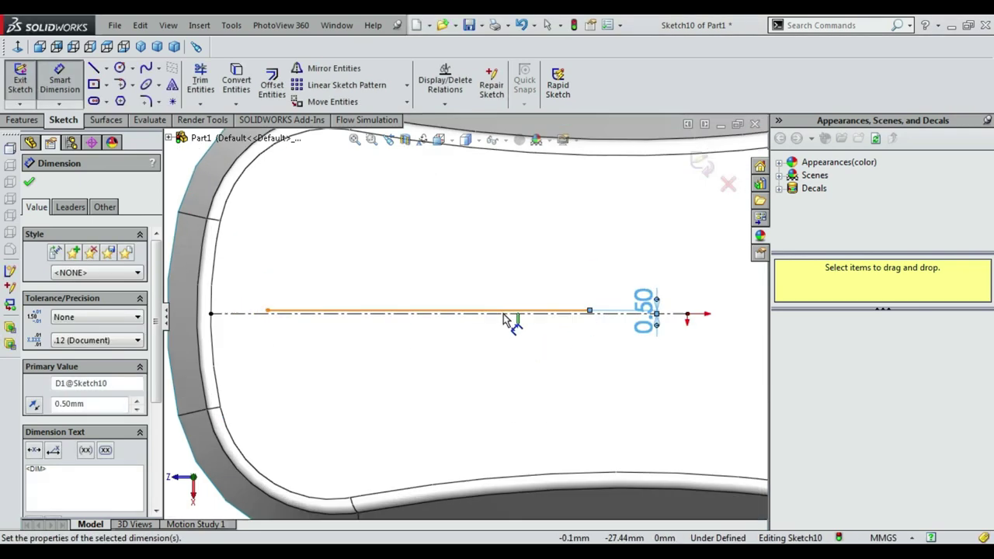
pyautogui.scroll(2, 431, 396)
pyautogui.press('Escape')
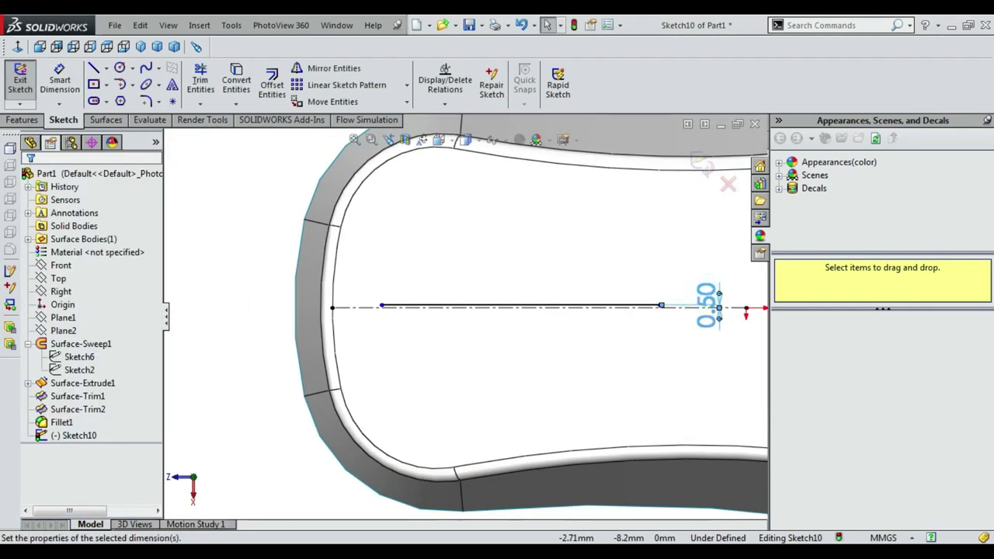
pyautogui.press('Delete')
pyautogui.moveTo(359, 288); pyautogui.dragTo(398, 320, button='middle')
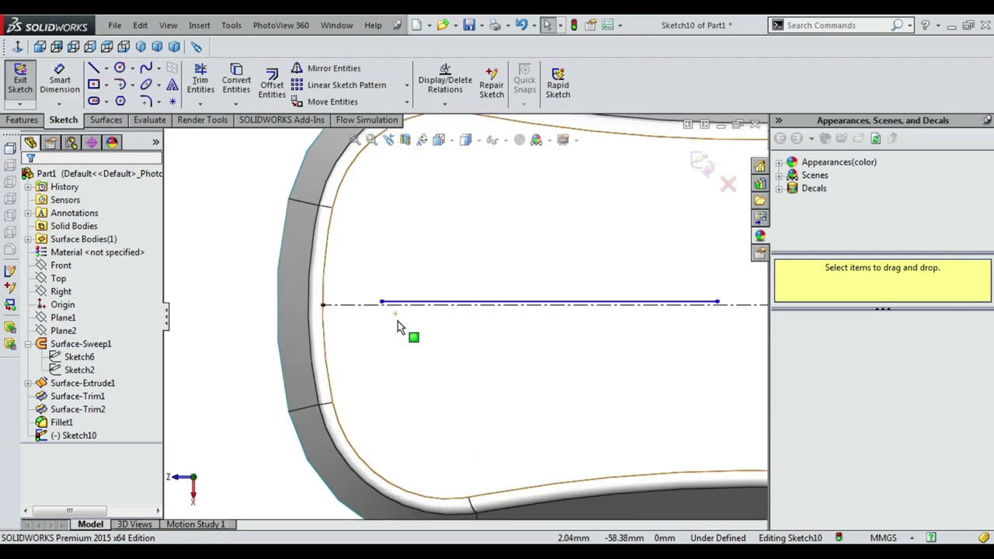
pyautogui.scroll(-2, 398, 320)
pyautogui.moveTo(390, 295); pyautogui.dragTo(307, 289)
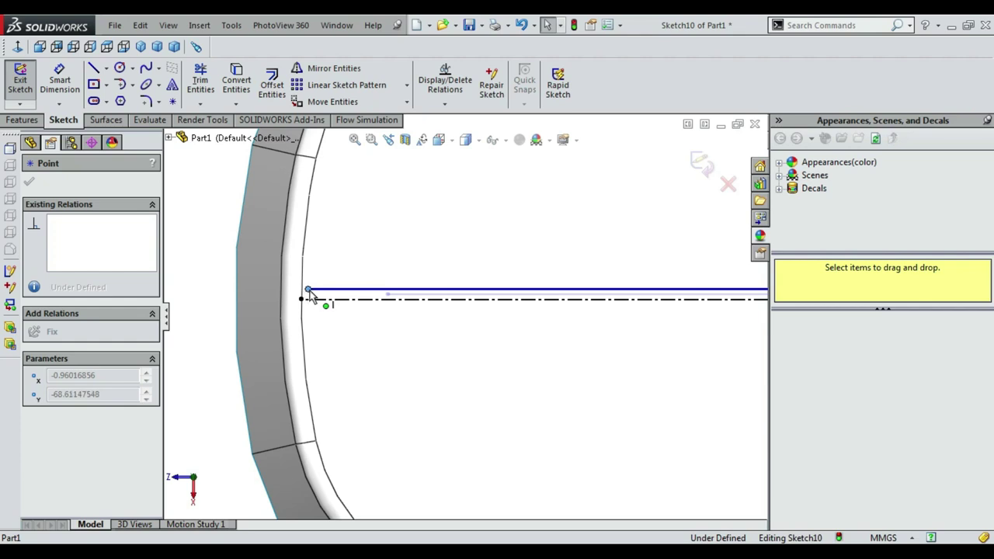
pyautogui.moveTo(303, 294); pyautogui.dragTo(303, 292)
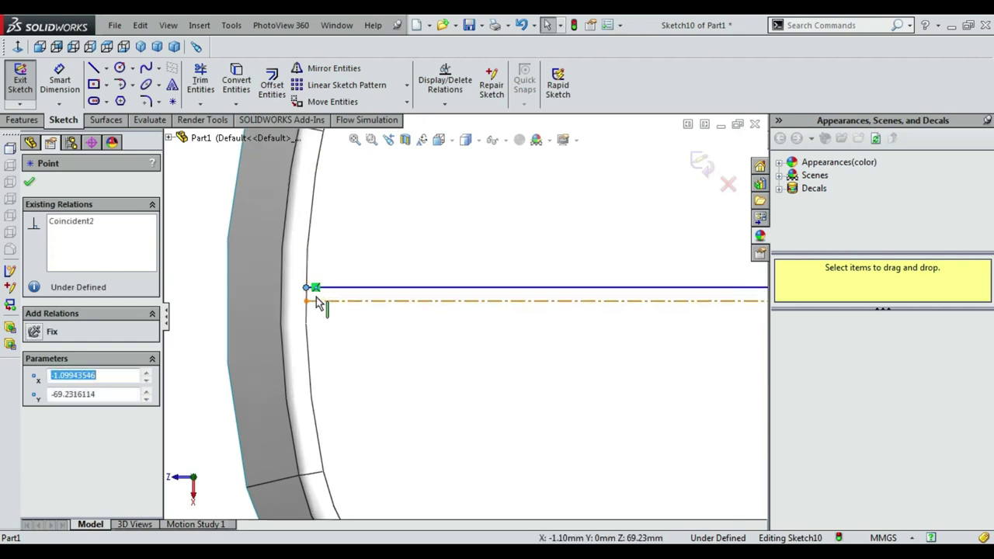
pyautogui.press('Escape')
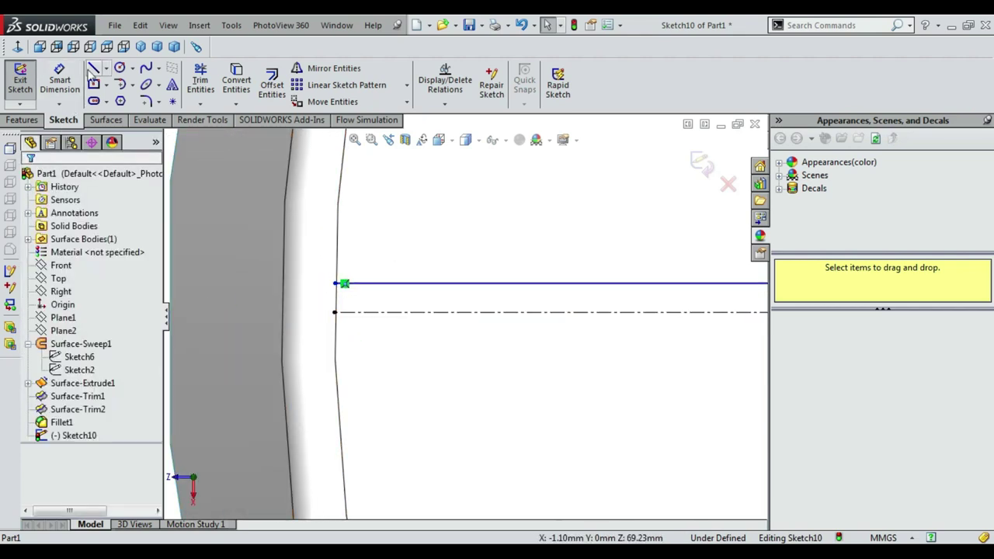
# Draw the short left closing line and the lower slot line to close the strip.
pyautogui.click(91, 69)
pyautogui.click(334, 283)
pyautogui.click(334, 312)
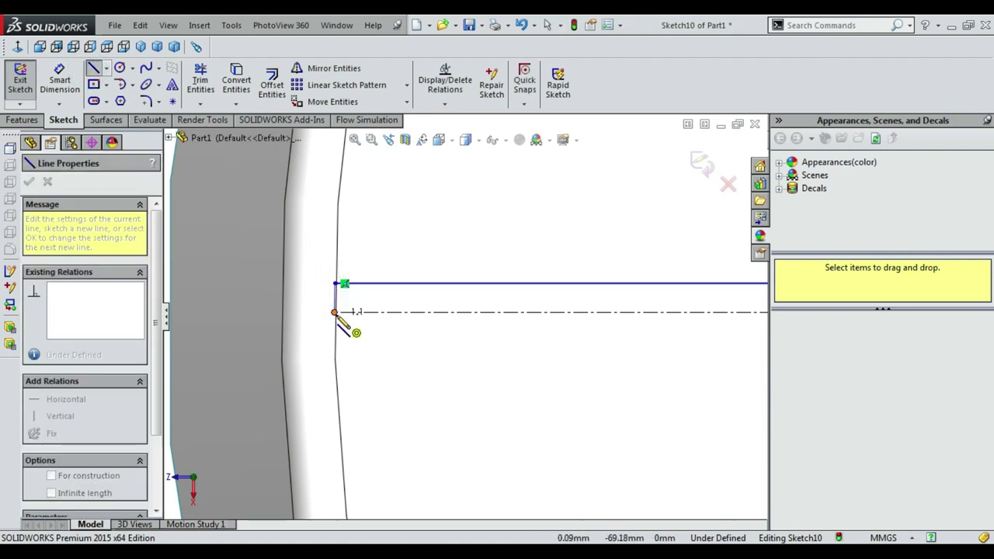
pyautogui.scroll(2, 626, 365)
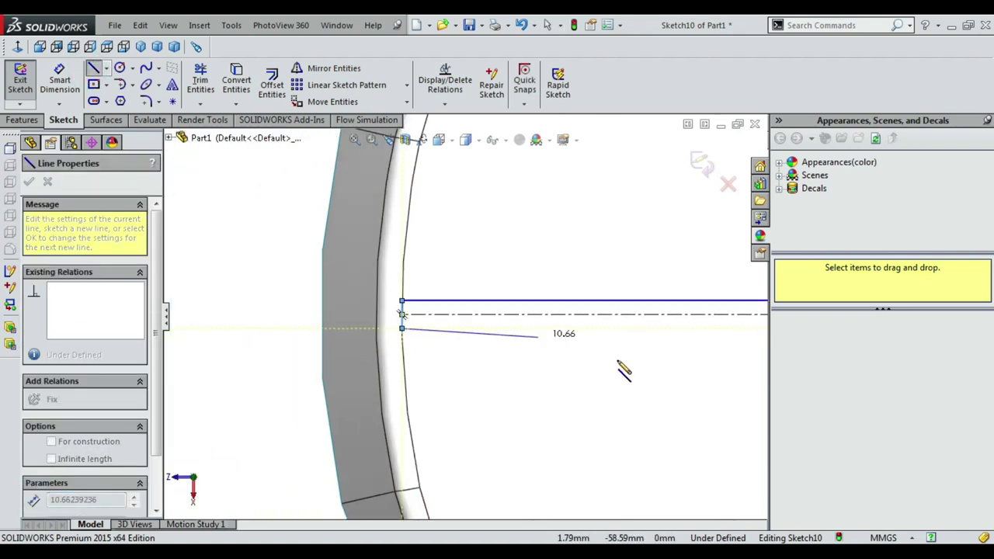
pyautogui.scroll(2, 631, 364)
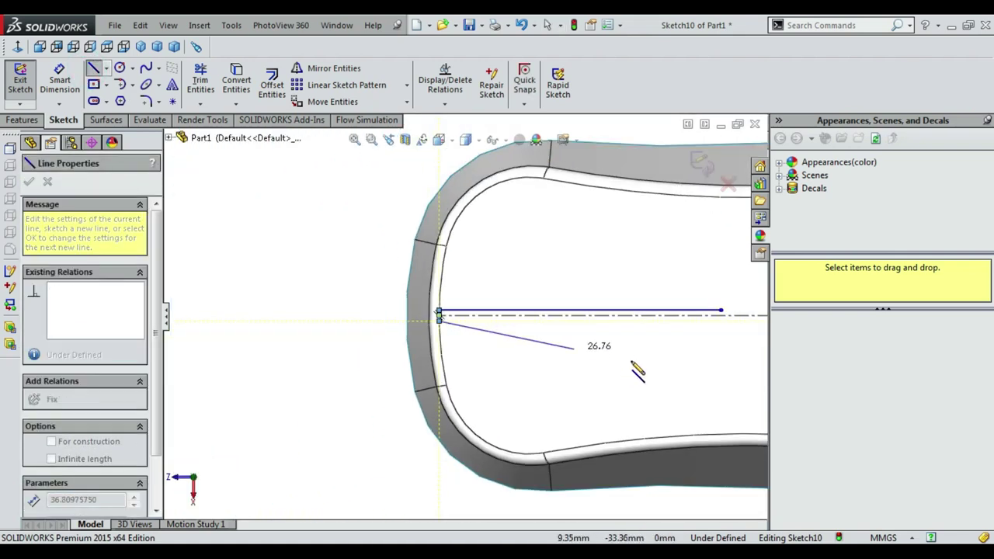
pyautogui.click(721, 320)
pyautogui.press('Escape')
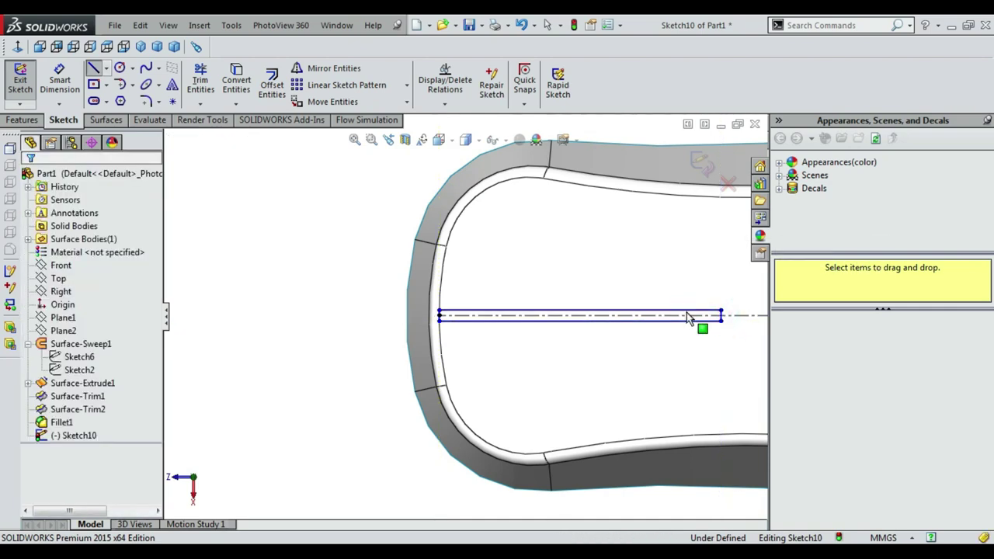
pyautogui.scroll(-2, 687, 318)
# Dimension the slot strip to 55 mm long and 1 mm wide.
pyautogui.click(438, 310)
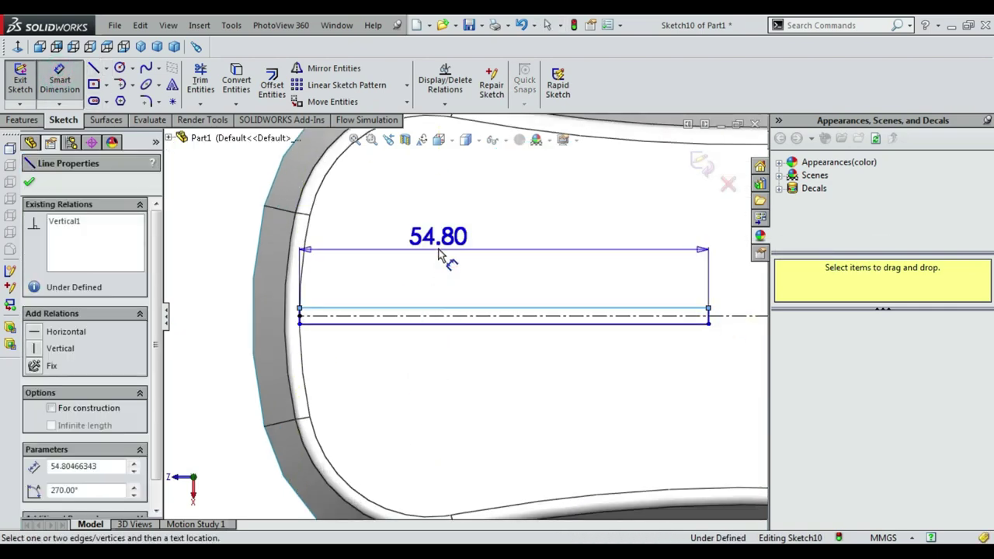
pyautogui.click(441, 255)
pyautogui.write('55')
pyautogui.press('Return')
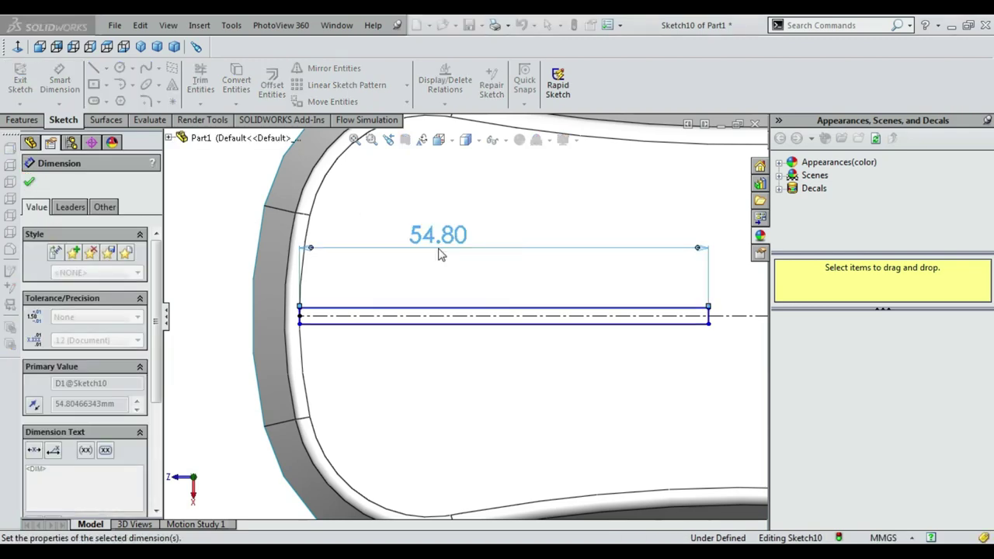
pyautogui.click(57, 81)
pyautogui.scroll(-2, 565, 353)
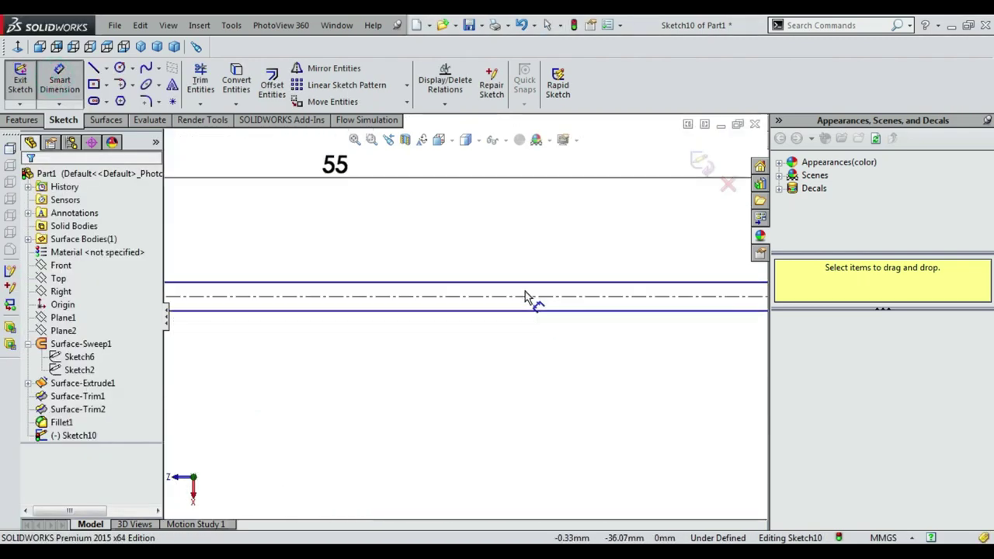
pyautogui.click(525, 283)
pyautogui.click(515, 297)
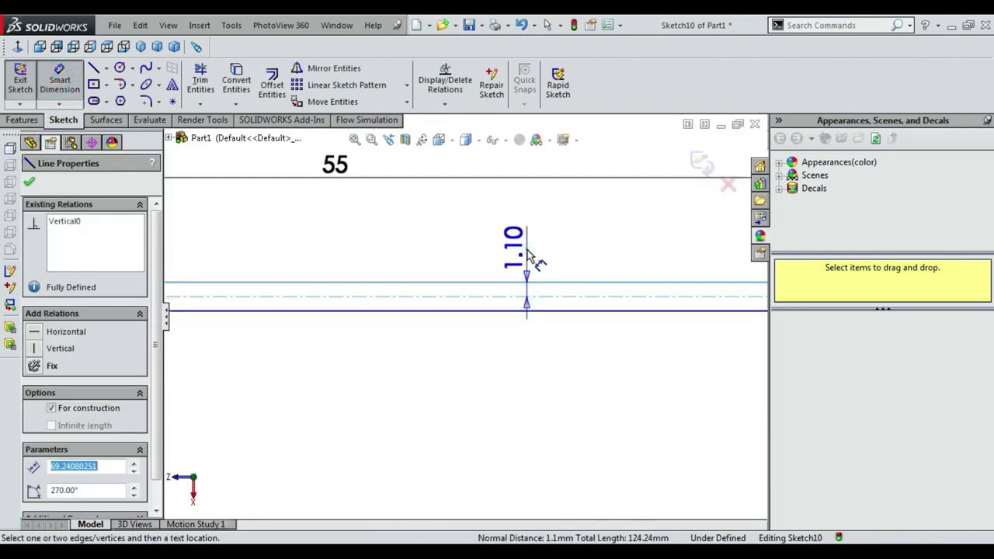
pyautogui.click(528, 256)
pyautogui.write('1')
pyautogui.press('Return')
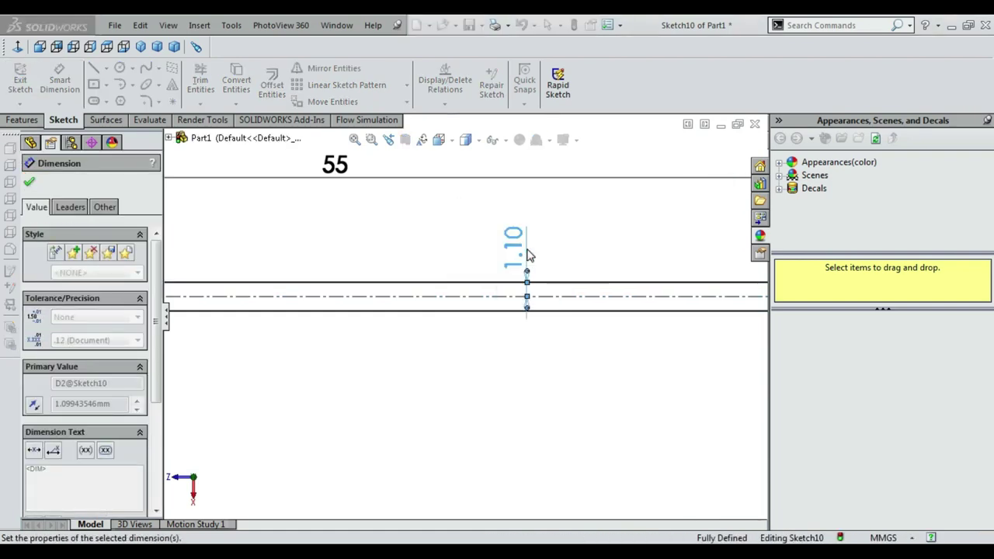
pyautogui.scroll(3, 532, 272)
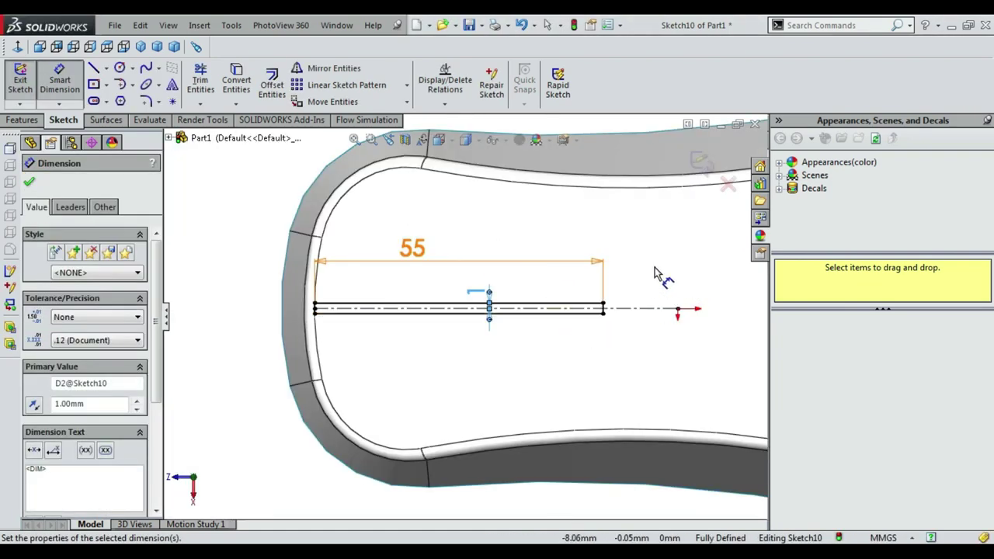
pyautogui.scroll(3, 654, 272)
pyautogui.click(710, 194)
# Exit Sketch10 and rotate the part to an angled overview.
pyautogui.click(703, 162)
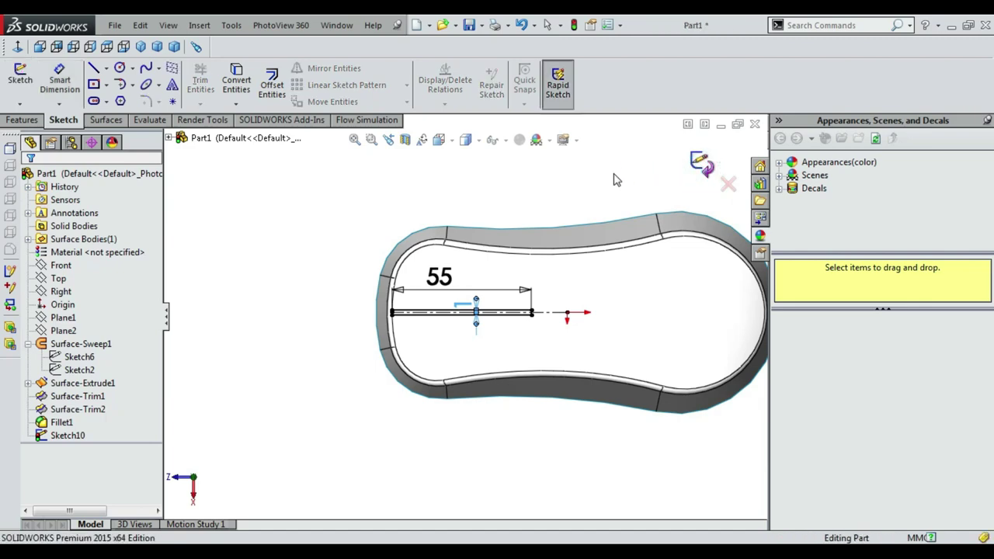
pyautogui.rightClick(614, 177)
pyautogui.moveTo(674, 233)
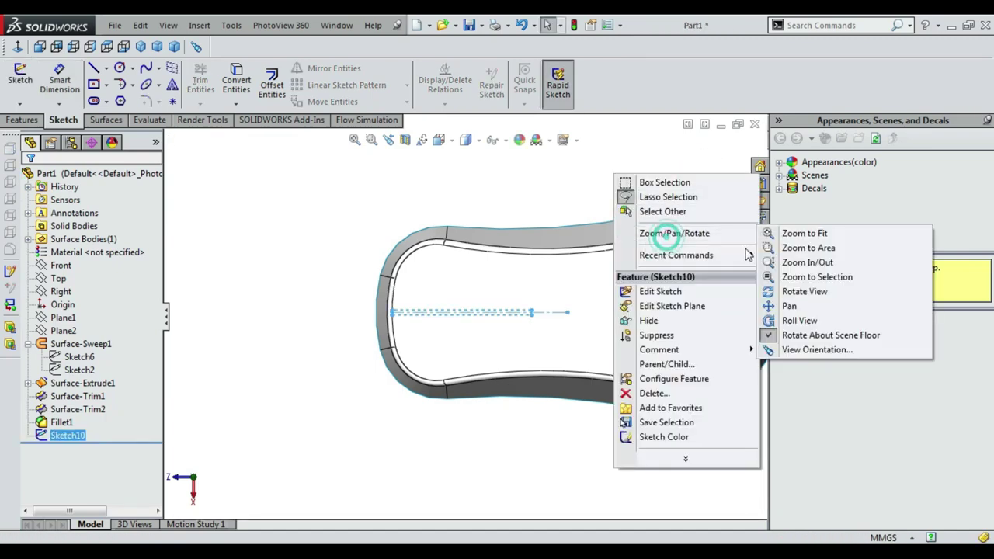
pyautogui.click(800, 288)
pyautogui.moveTo(572, 344)
pyautogui.mouseDown()
pyautogui.moveTo(571, 257)
pyautogui.moveTo(554, 328)
pyautogui.moveTo(639, 381)
pyautogui.moveTo(559, 339)
pyautogui.moveTo(536, 310)
pyautogui.mouseUp()
# Start a surface trim with Sketch10 as the trim tool.
pyautogui.click(107, 120)
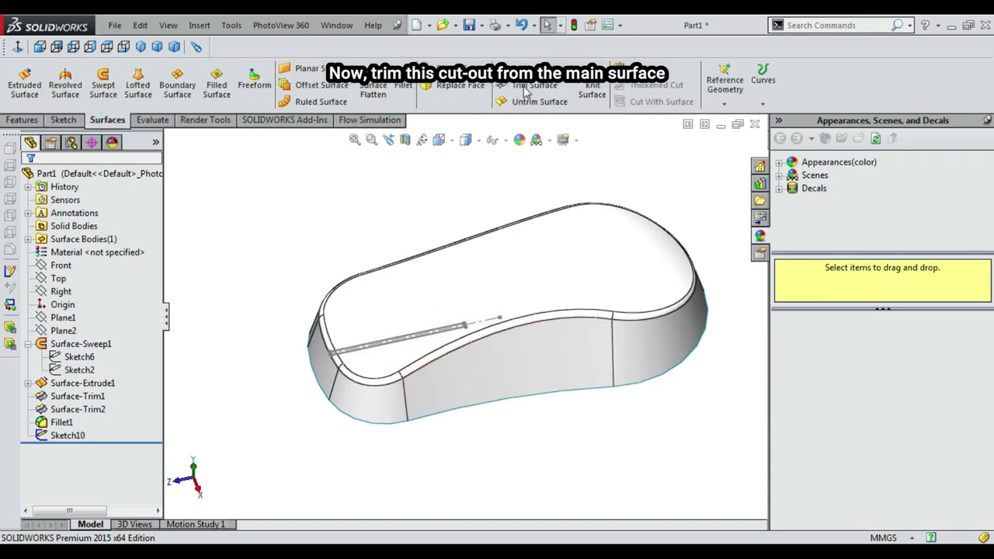
pyautogui.click(570, 86)
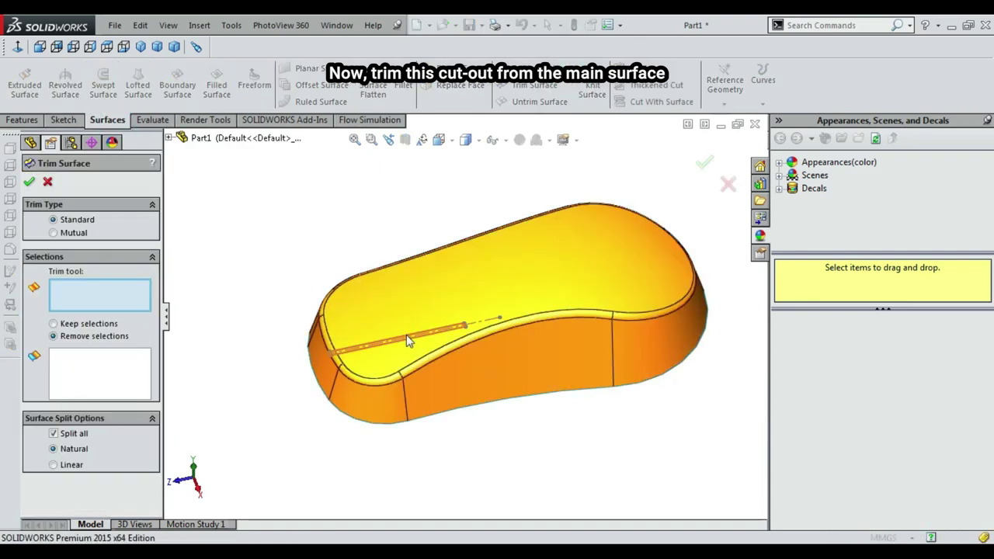
pyautogui.click(406, 339)
pyautogui.scroll(-3, 407, 340)
pyautogui.scroll(-1, 384, 334)
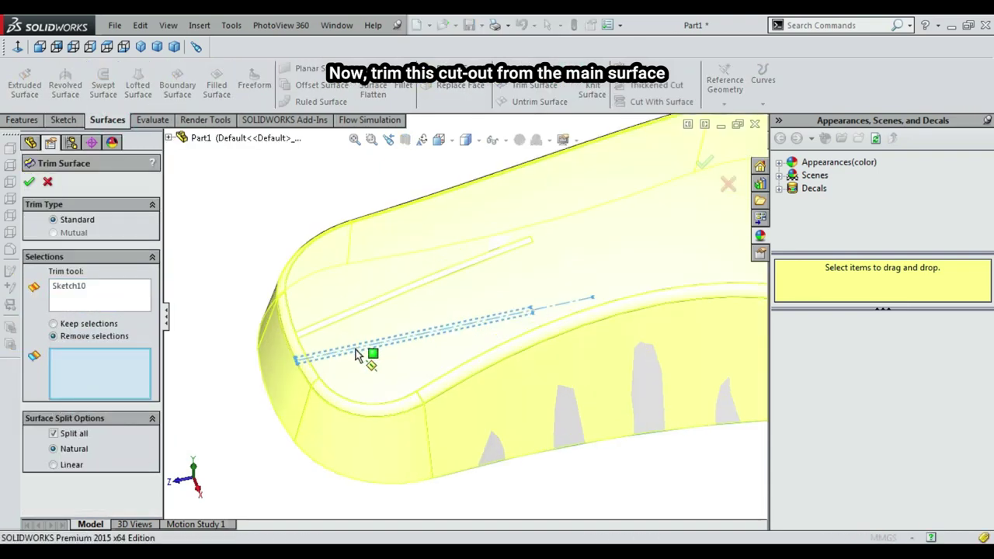
pyautogui.scroll(-1, 373, 350)
pyautogui.scroll(-1, 287, 363)
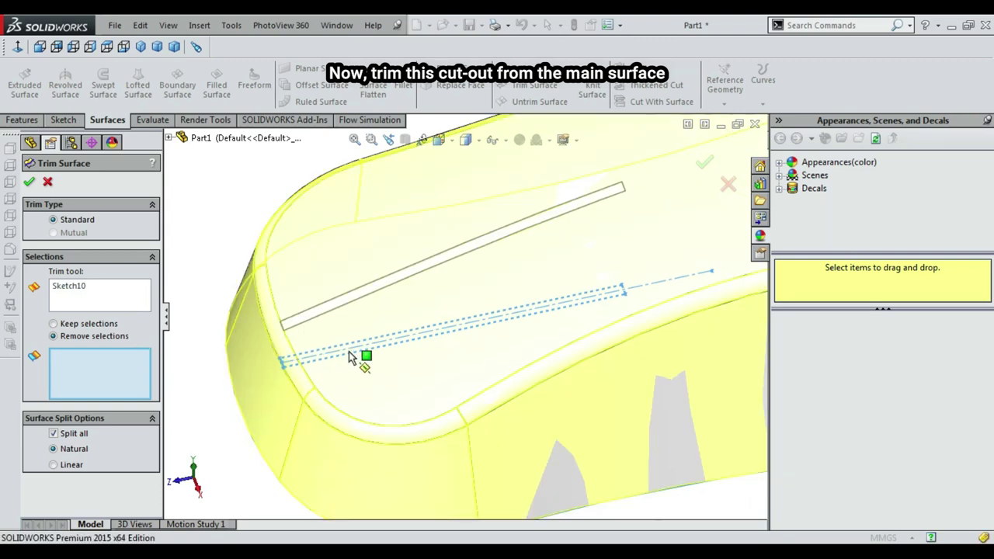
pyautogui.scroll(1, 388, 303)
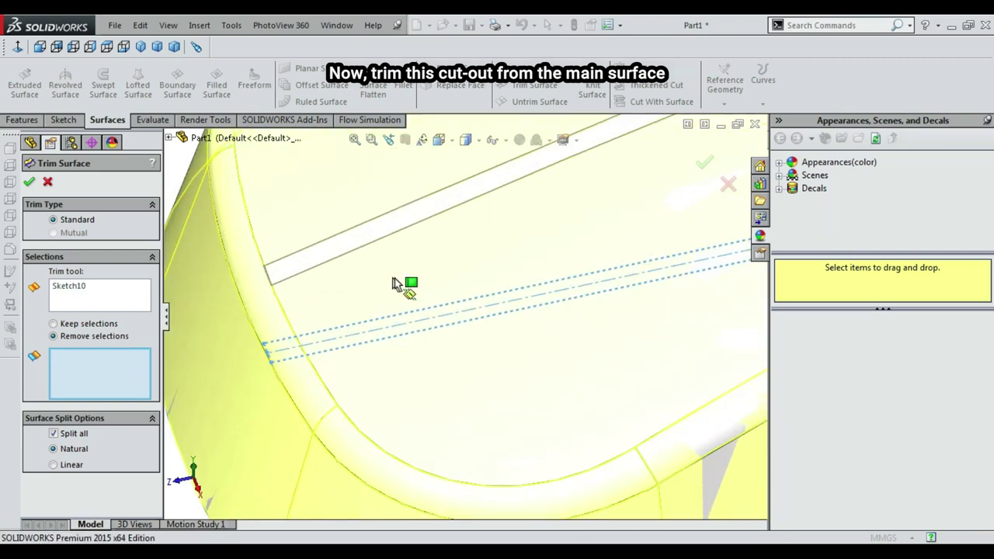
pyautogui.scroll(1, 544, 249)
pyautogui.scroll(1, 582, 253)
pyautogui.scroll(1, 682, 237)
# Remove only the thin slot strip from the top surface and confirm the trim.
pyautogui.click(653, 254)
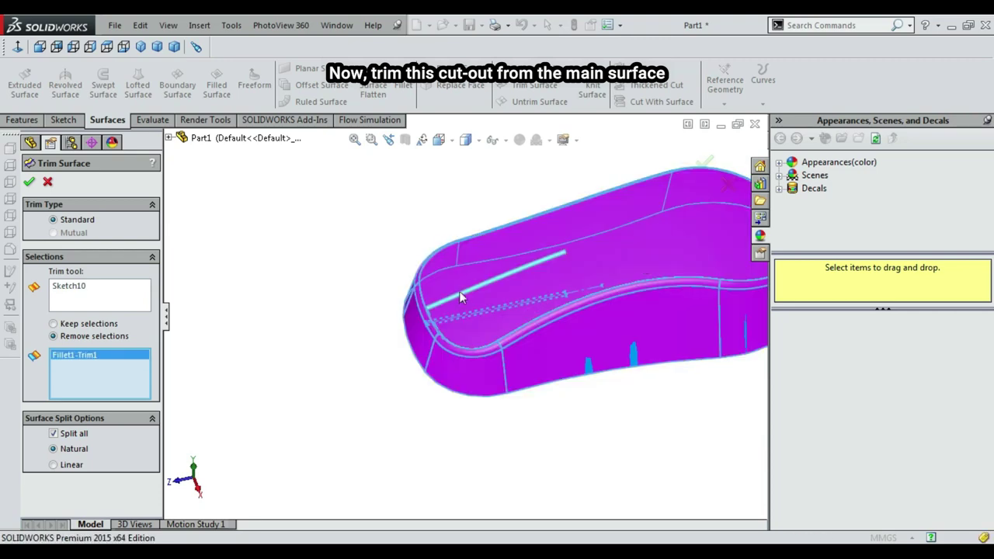
pyautogui.scroll(-1, 459, 299)
pyautogui.click(456, 299)
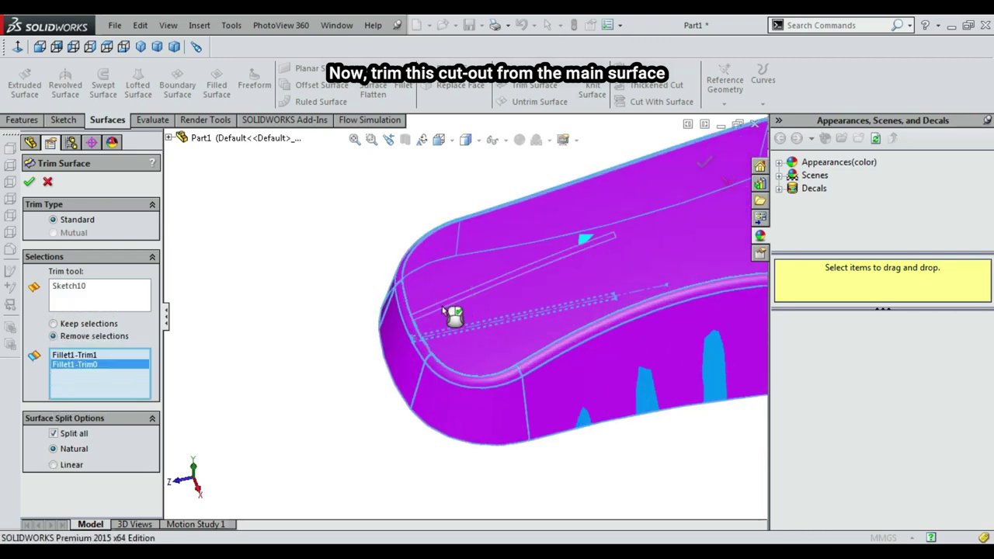
pyautogui.rightClick(142, 361)
pyautogui.click(132, 377)
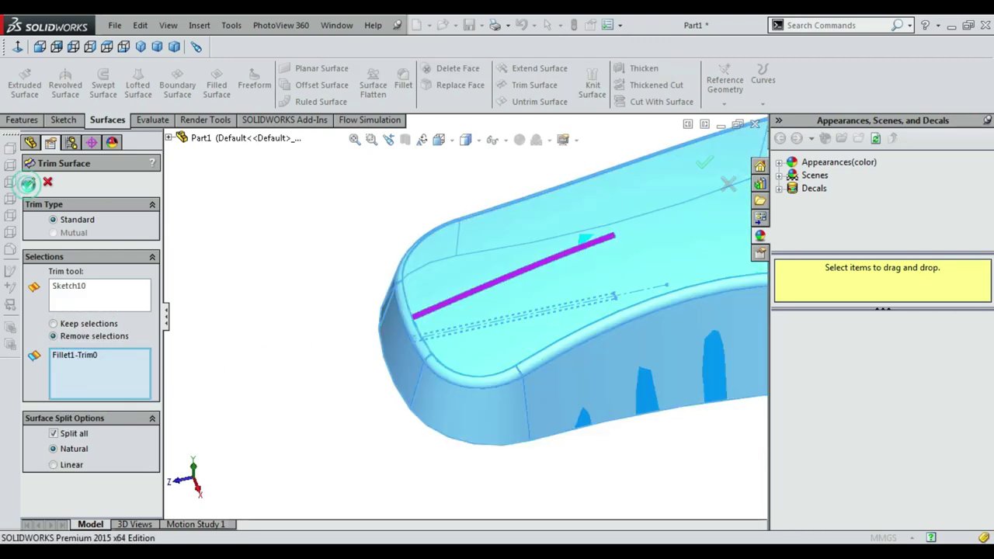
pyautogui.click(29, 180)
pyautogui.press('z')
pyautogui.press('z')
pyautogui.press('z')
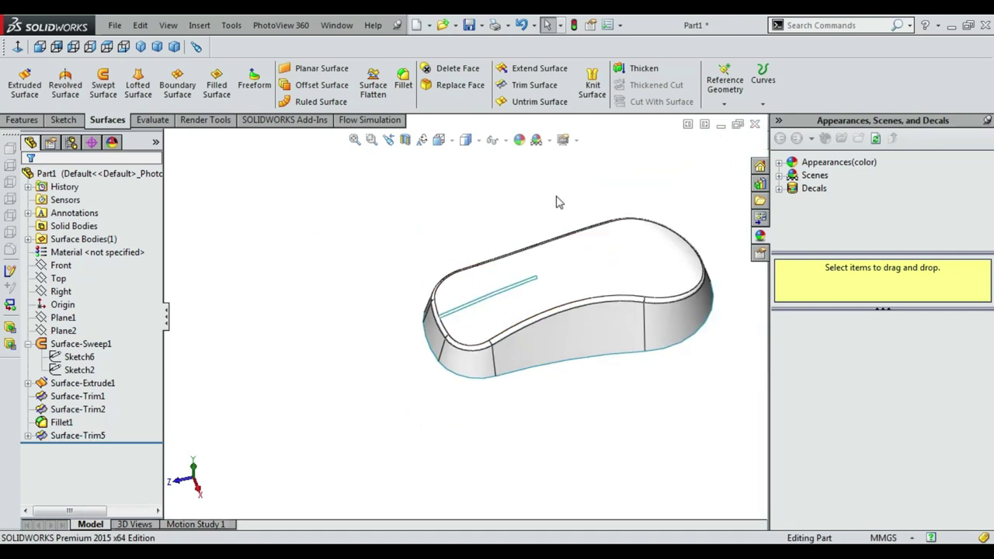
pyautogui.rightClick(555, 202)
# Orbit the part to inspect the cut slot and view the open underside.
pyautogui.click(613, 251)
pyautogui.moveTo(621, 237)
pyautogui.mouseDown()
pyautogui.moveTo(495, 191)
pyautogui.moveTo(610, 241)
pyautogui.moveTo(473, 311)
pyautogui.mouseUp()
pyautogui.scroll(-3, 572, 290)
pyautogui.moveTo(572, 290)
pyautogui.mouseDown()
pyautogui.moveTo(523, 271)
pyautogui.moveTo(450, 318)
pyautogui.moveTo(311, 155)
pyautogui.moveTo(513, 329)
pyautogui.moveTo(534, 315)
pyautogui.mouseUp()
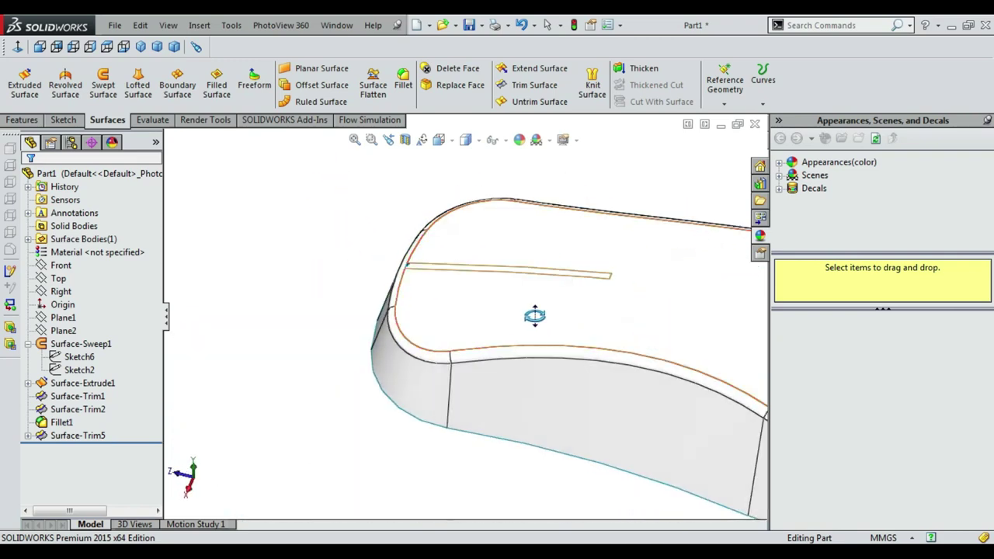
pyautogui.scroll(5, 534, 315)
pyautogui.moveTo(585, 370)
pyautogui.mouseDown()
pyautogui.moveTo(572, 349)
pyautogui.moveTo(501, 310)
pyautogui.moveTo(471, 172)
pyautogui.moveTo(426, 249)
pyautogui.mouseUp()
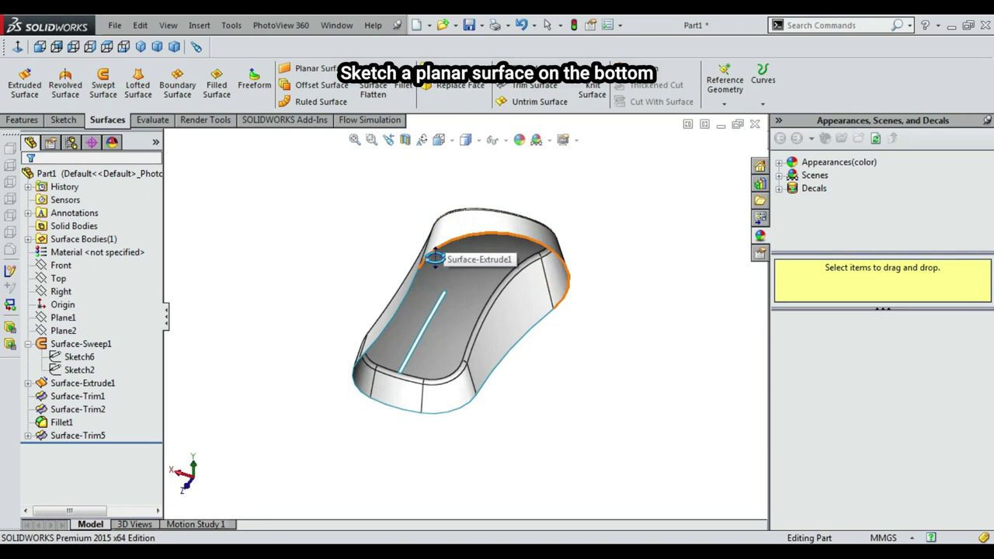
# Create a planar surface bounded by all the bottom rim edges.
pyautogui.click(313, 70)
pyautogui.scroll(-3, 466, 250)
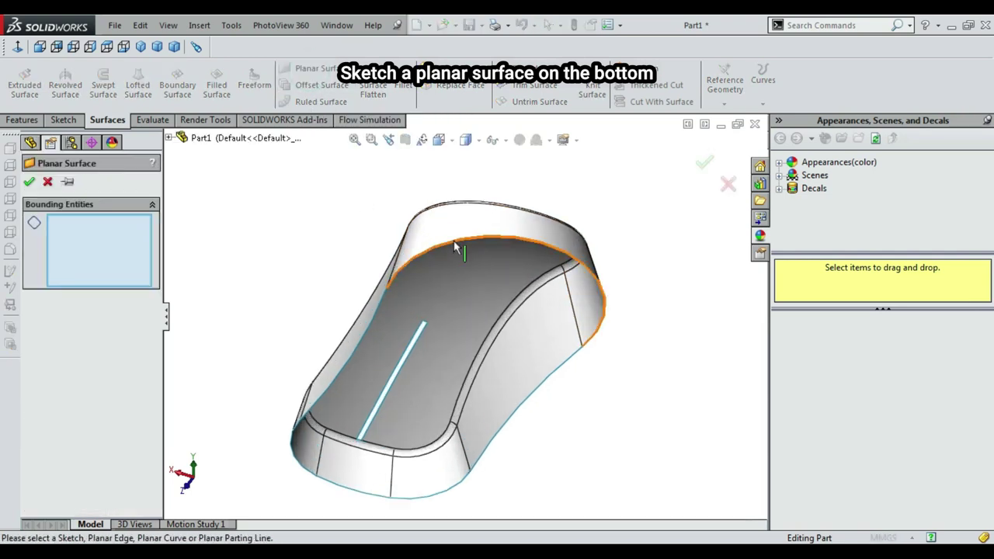
pyautogui.scroll(-2, 386, 299)
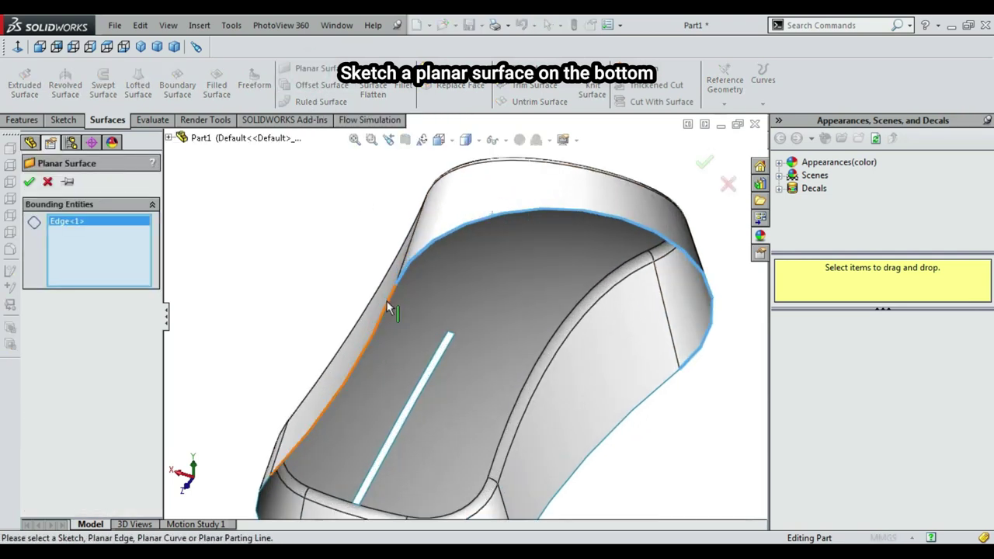
pyautogui.click(386, 306)
pyautogui.scroll(3, 368, 348)
pyautogui.scroll(-5, 396, 375)
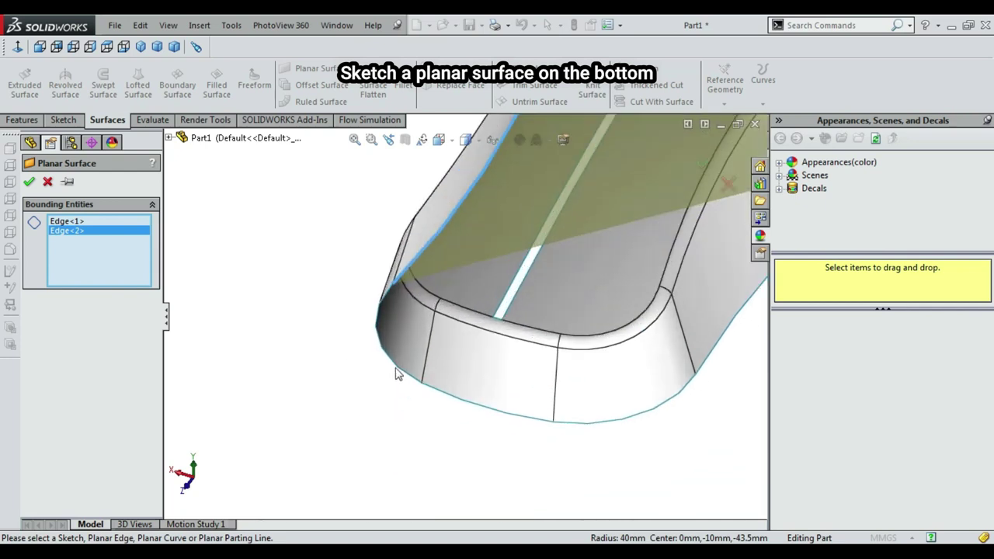
pyautogui.click(380, 306)
pyautogui.click(446, 398)
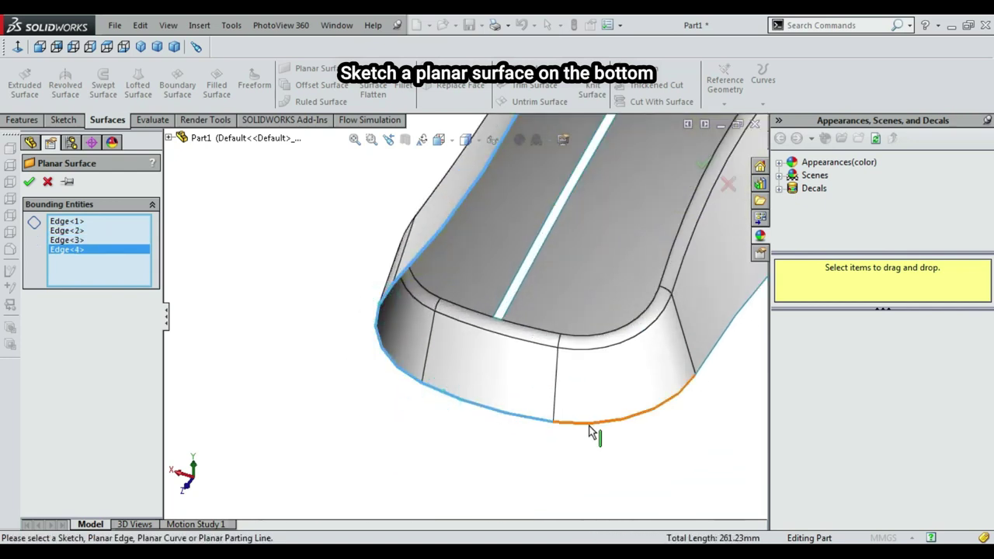
pyautogui.click(591, 430)
pyautogui.moveTo(591, 430)
pyautogui.mouseDown(button='middle')
pyautogui.moveTo(621, 437)
pyautogui.moveTo(530, 247)
pyautogui.mouseUp(button='middle')
pyautogui.click(545, 310)
pyautogui.scroll(3, 545, 310)
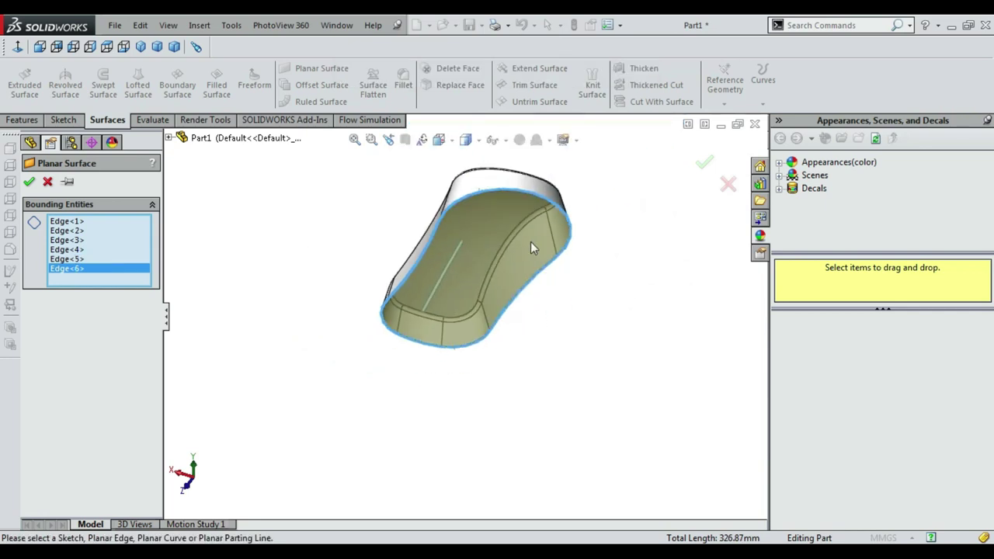
pyautogui.rightClick(339, 238)
# Knit Surface-Plane1 and Surface-Trim5 into one body with gap control enabled.
pyautogui.click(369, 260)
pyautogui.moveTo(494, 213)
pyautogui.mouseDown()
pyautogui.moveTo(514, 293)
pyautogui.moveTo(562, 368)
pyautogui.moveTo(598, 393)
pyautogui.moveTo(580, 347)
pyautogui.mouseUp()
pyautogui.moveTo(531, 219)
pyautogui.mouseDown()
pyautogui.moveTo(378, 210)
pyautogui.moveTo(439, 239)
pyautogui.moveTo(435, 215)
pyautogui.moveTo(443, 277)
pyautogui.moveTo(534, 145)
pyautogui.mouseUp()
pyautogui.click(590, 90)
pyautogui.moveTo(270, 178); pyautogui.dragTo(220, 407)
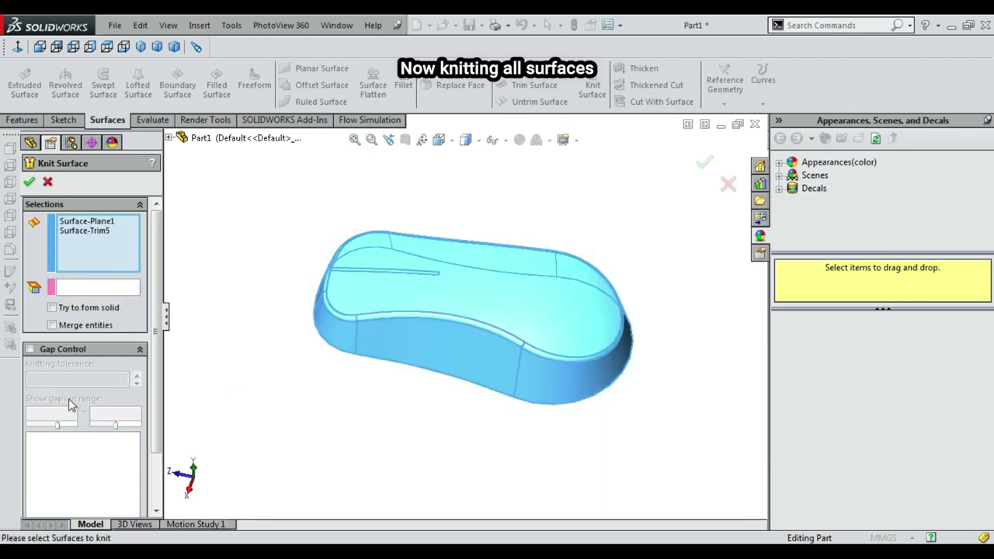
pyautogui.click(29, 349)
pyautogui.click(26, 181)
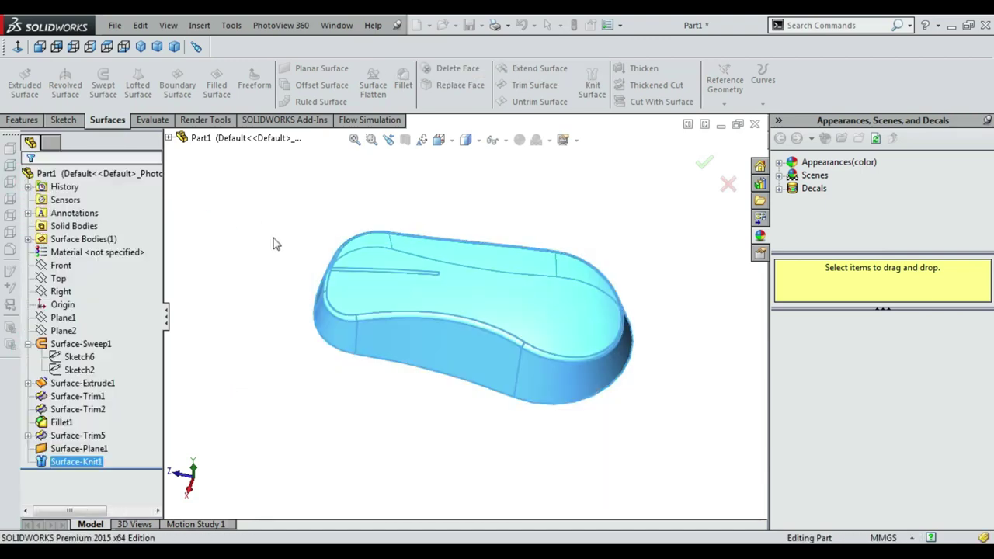
# Fillet the knitted body's bottom edge with a 3 mm radius.
pyautogui.rightClick(265, 185)
pyautogui.click(344, 281)
pyautogui.moveTo(345, 289); pyautogui.dragTo(324, 251)
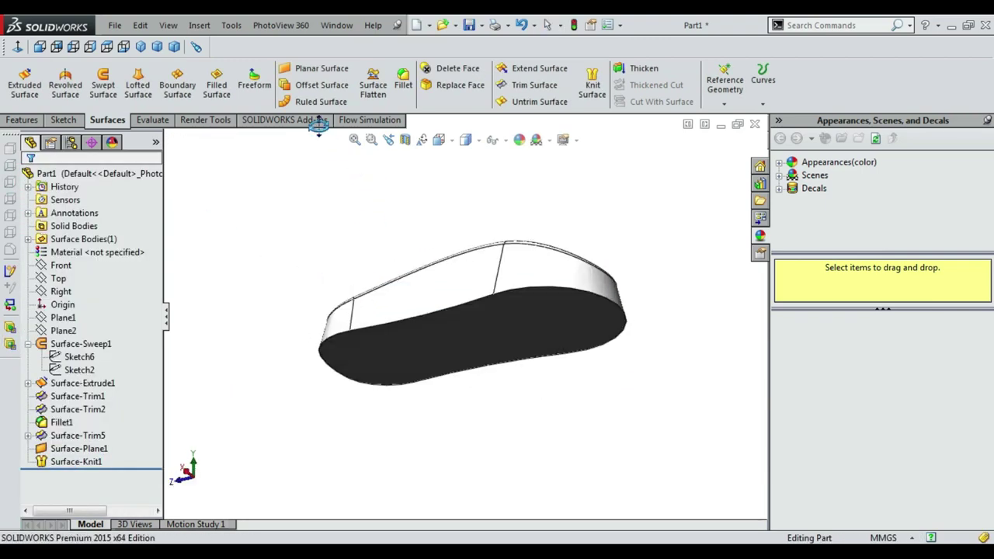
pyautogui.click(409, 93)
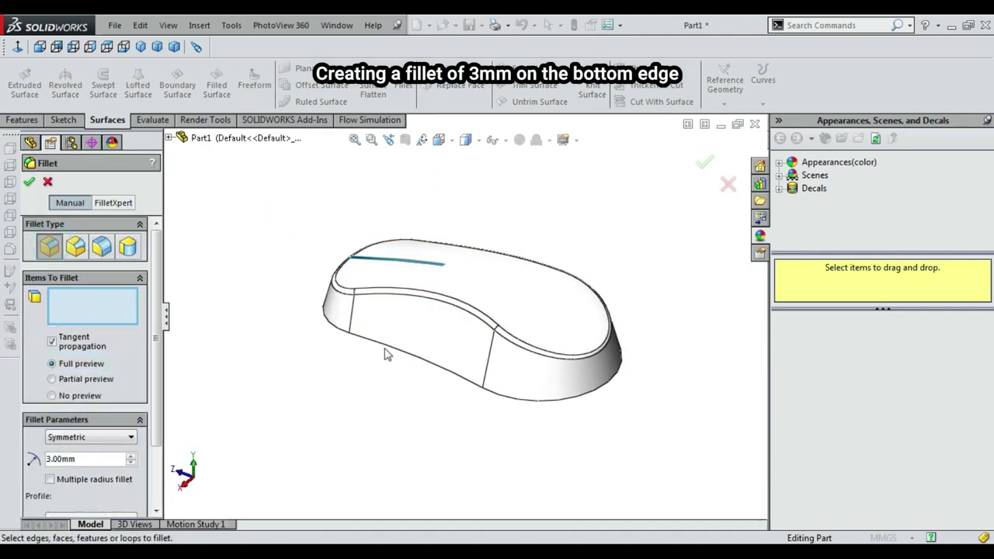
pyautogui.click(383, 345)
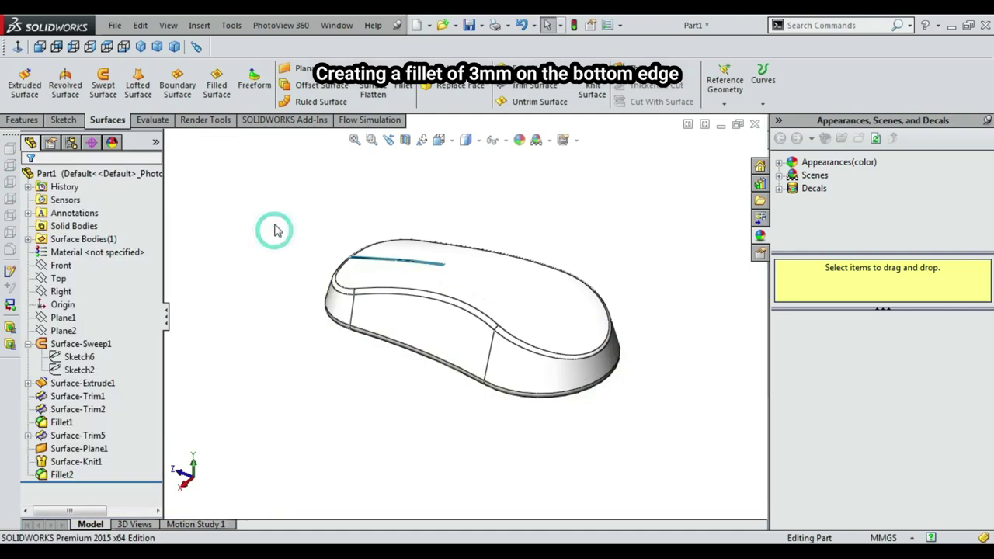
pyautogui.rightClick(273, 228)
pyautogui.click(291, 275)
pyautogui.moveTo(302, 278)
pyautogui.mouseDown()
pyautogui.moveTo(410, 203)
pyautogui.moveTo(412, 145)
pyautogui.moveTo(270, 200)
pyautogui.moveTo(349, 288)
pyautogui.mouseUp()
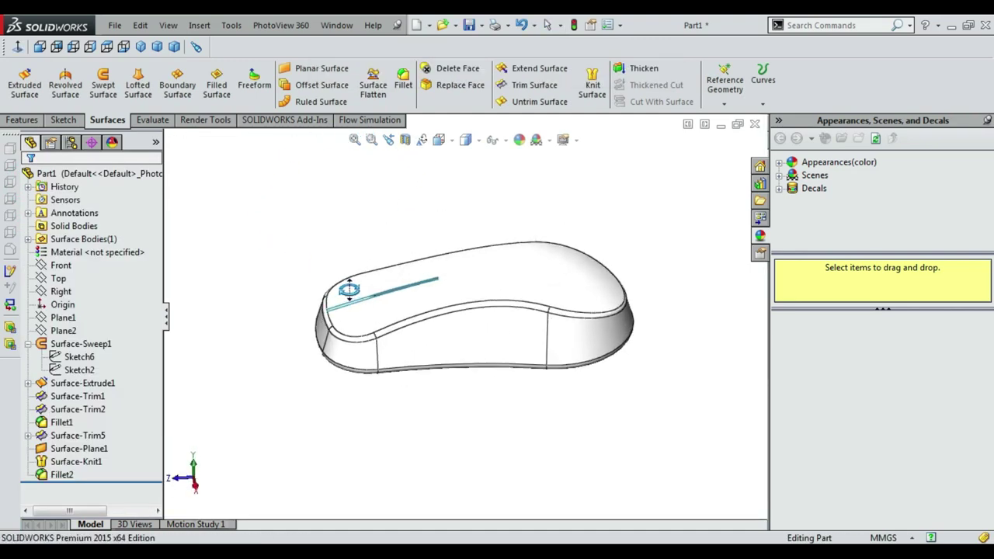
pyautogui.click(62, 120)
# Start a new sketch on the Top plane and view it Normal To.
pyautogui.click(23, 77)
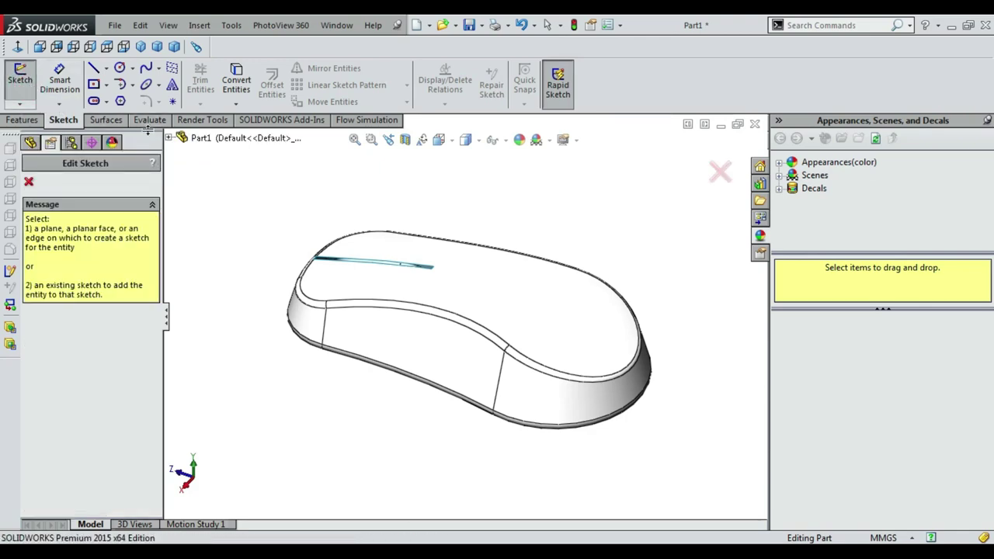
pyautogui.click(169, 139)
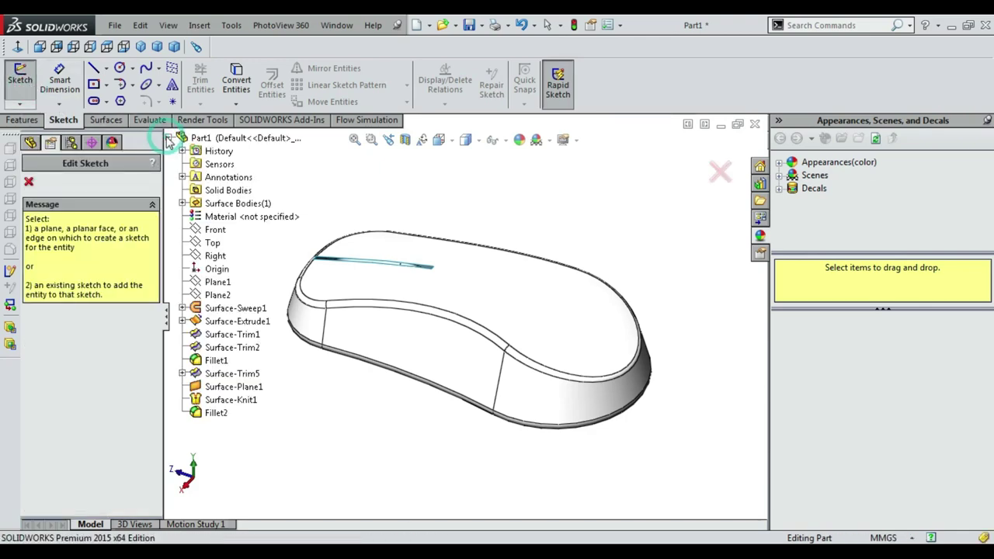
pyautogui.click(221, 247)
pyautogui.click(438, 140)
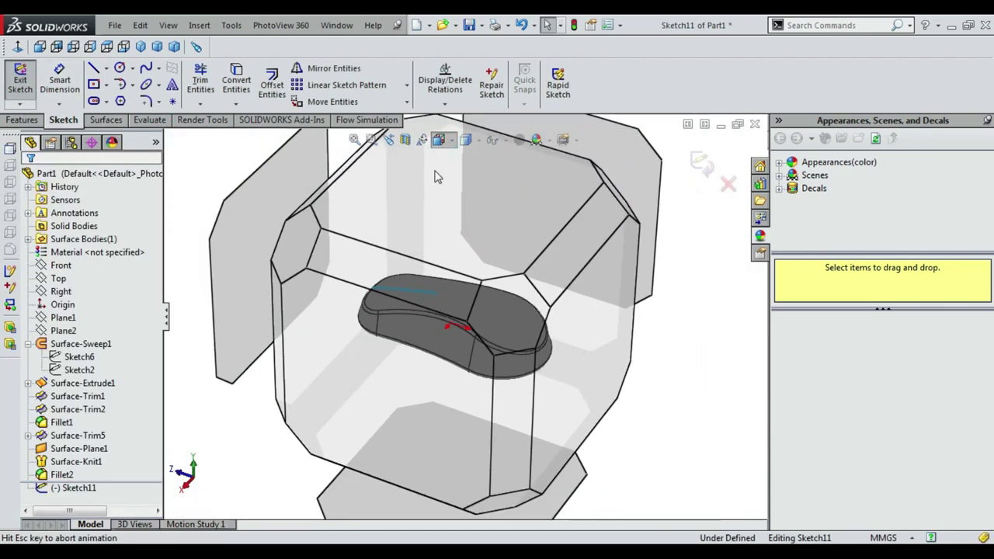
pyautogui.click(431, 257)
# Draw a straight slot over the mouse-wheel position.
pyautogui.click(107, 102)
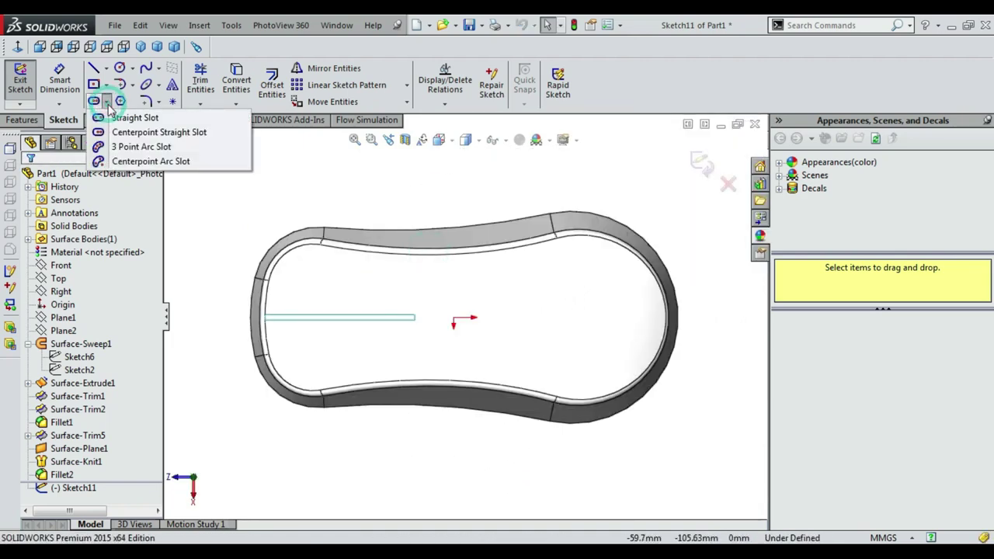
pyautogui.click(124, 117)
pyautogui.scroll(-2, 377, 337)
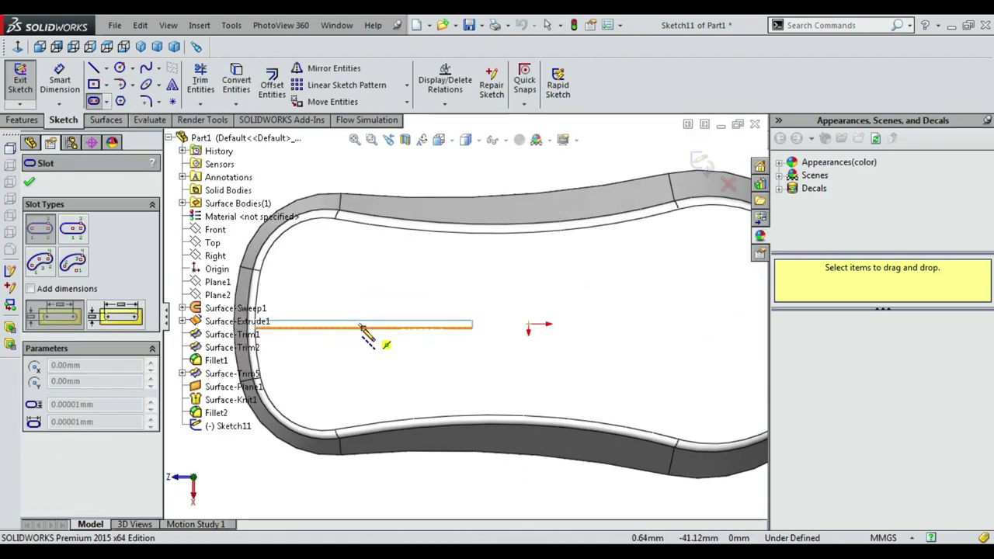
pyautogui.scroll(-3, 365, 336)
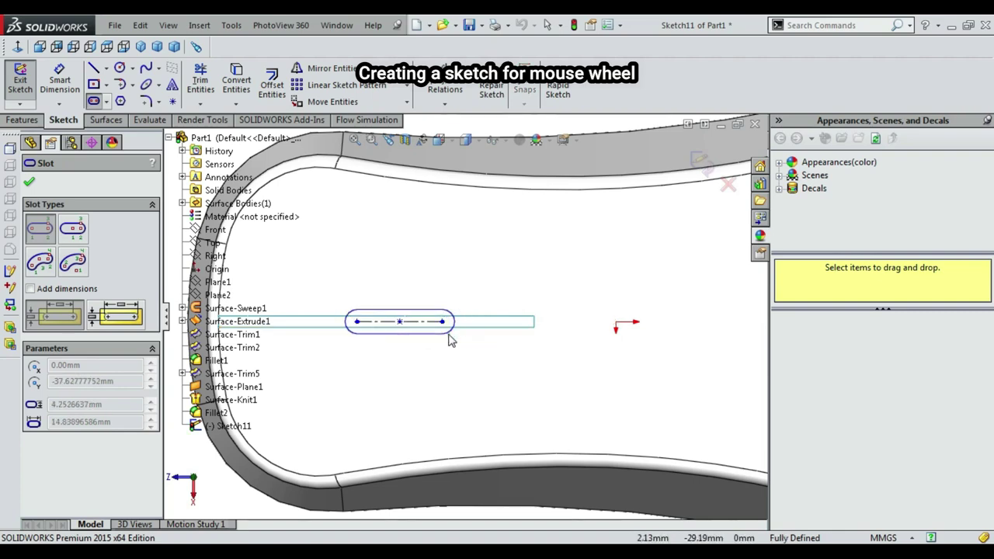
pyautogui.click(462, 314)
pyautogui.scroll(-1, 434, 295)
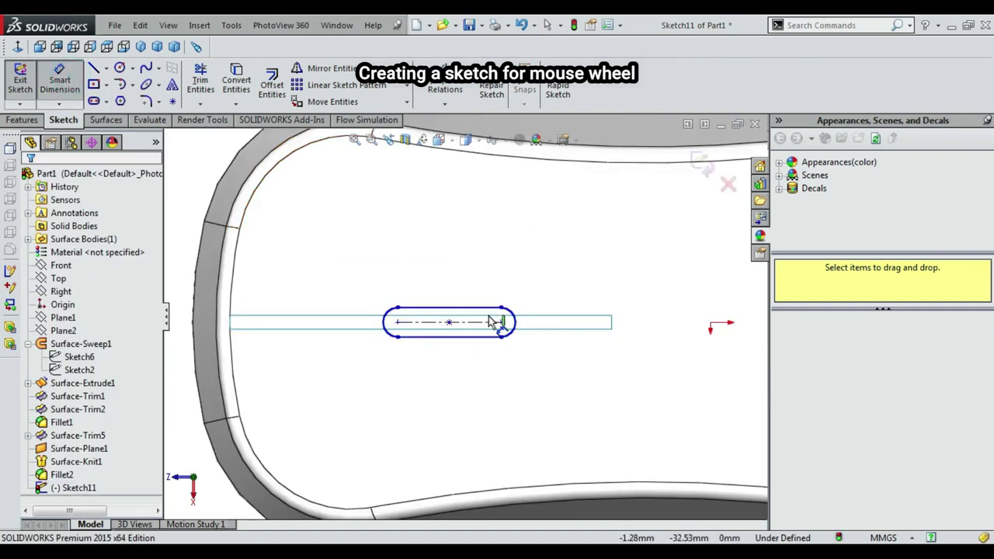
# Dimension the slot 30.41 from the origin, 20 mm long with R3 ends, then exit the sketch.
pyautogui.click(708, 322)
pyautogui.click(661, 248)
pyautogui.write('30.4')
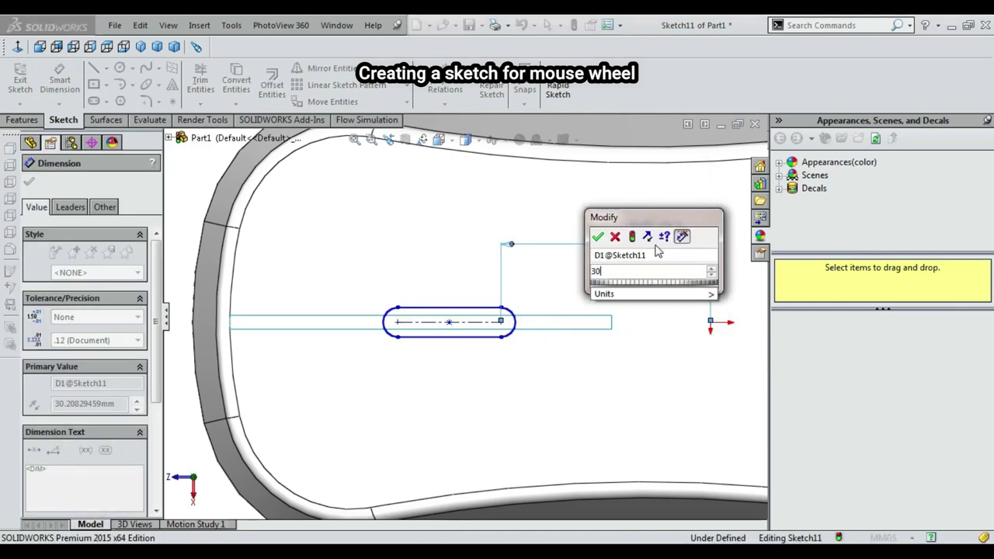
pyautogui.write('1')
pyautogui.press('Return')
pyautogui.press('Escape')
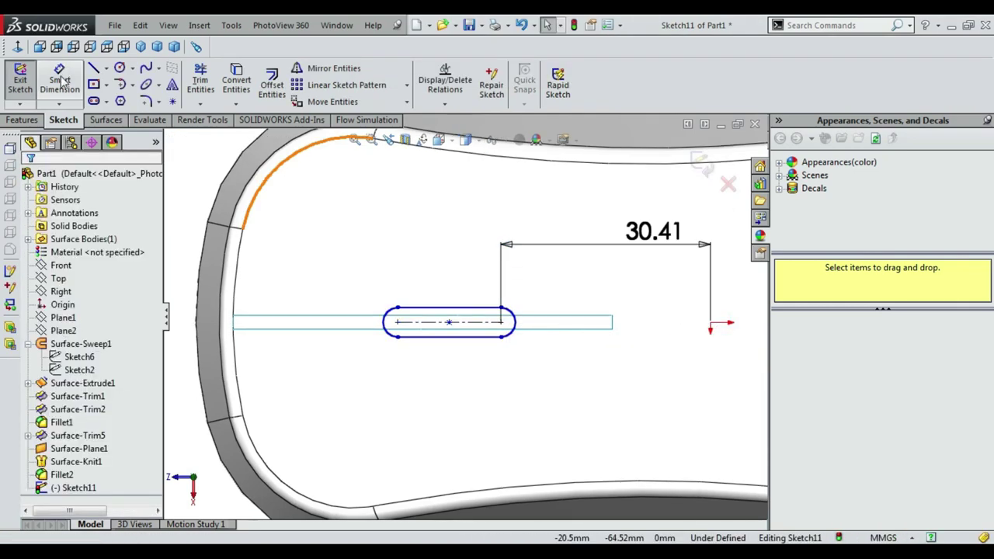
pyautogui.click(401, 327)
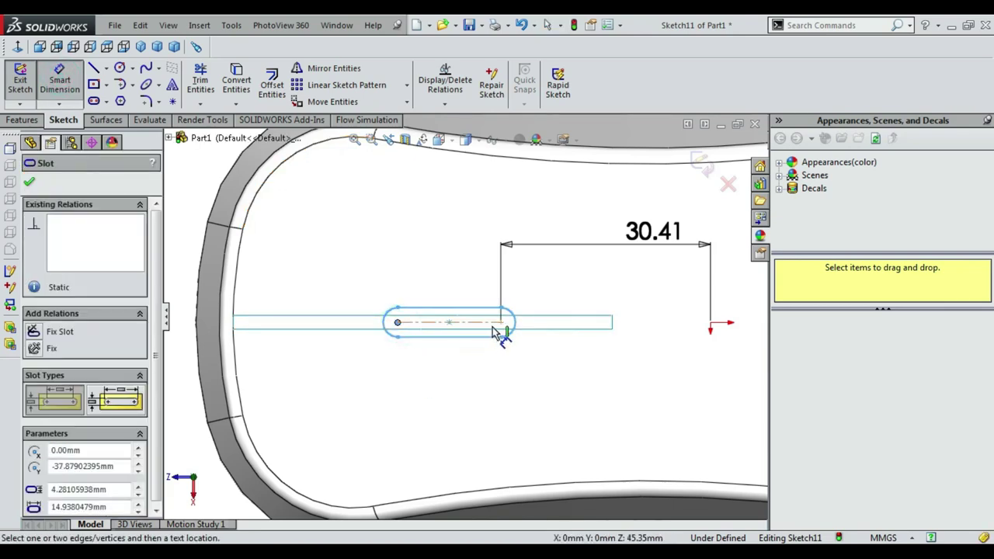
pyautogui.click(489, 323)
pyautogui.click(456, 422)
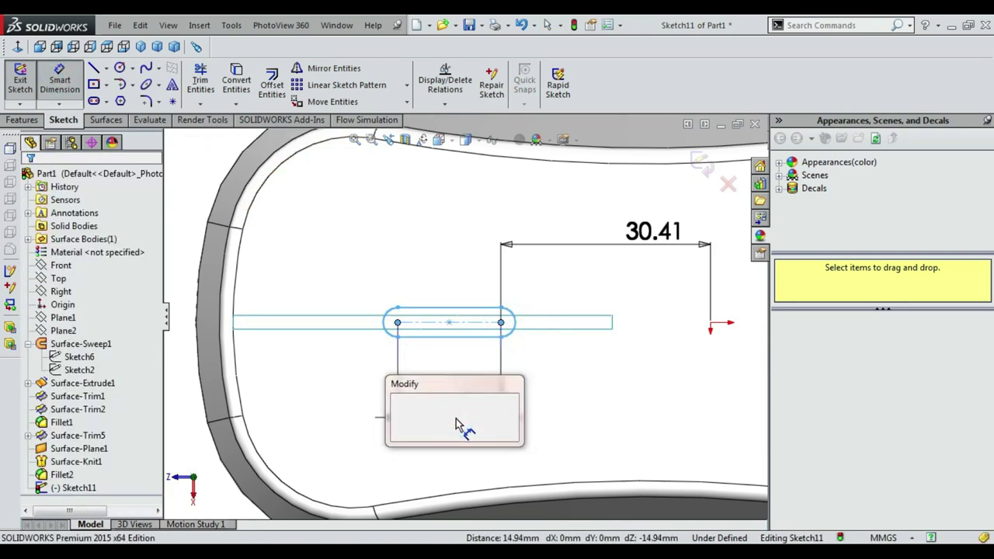
pyautogui.write('20')
pyautogui.press('Return')
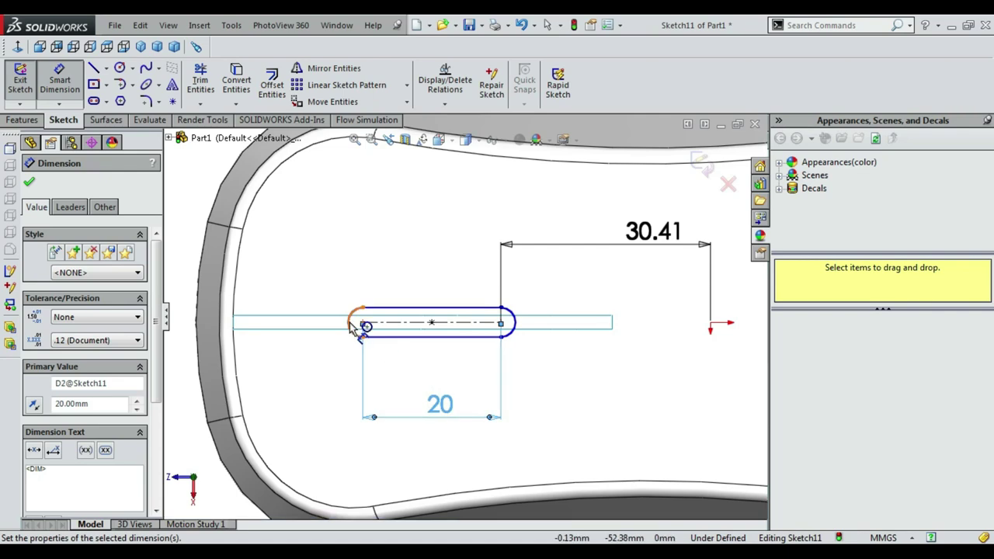
pyautogui.click(353, 322)
pyautogui.click(353, 227)
pyautogui.write('3')
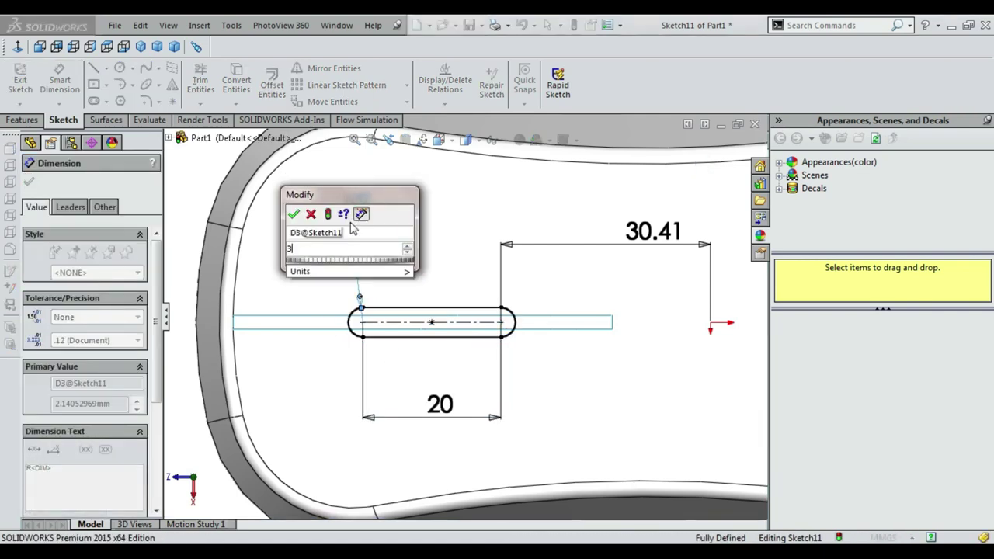
pyautogui.press('Return')
pyautogui.click(698, 165)
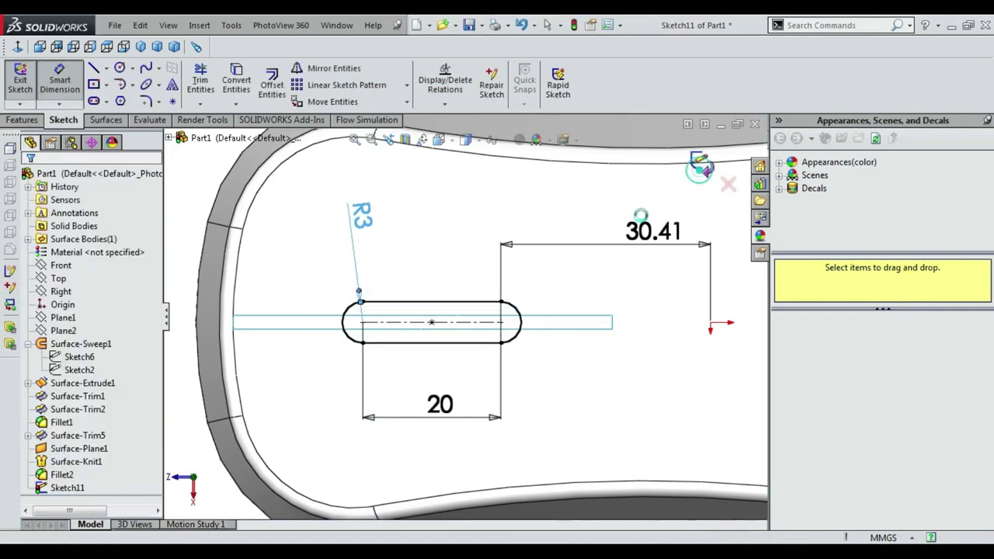
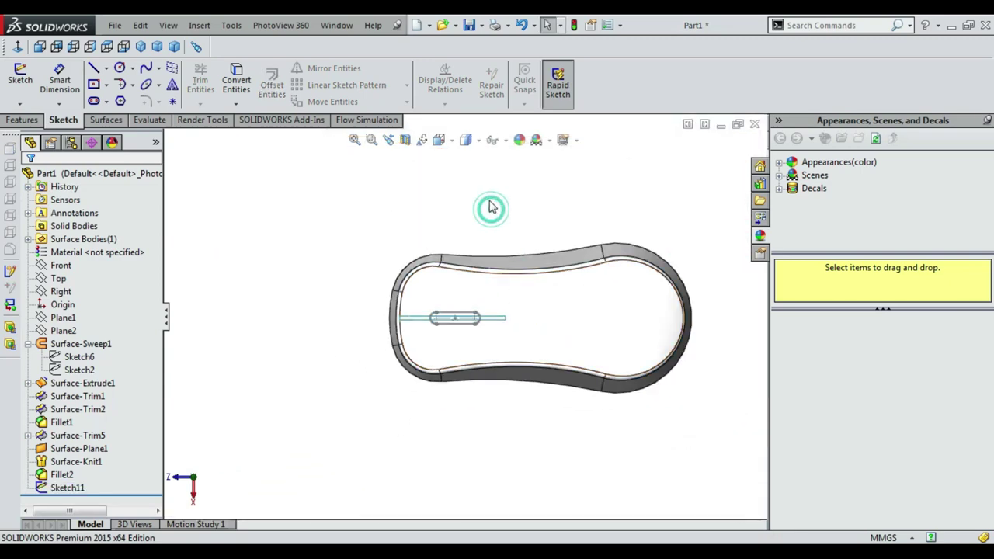
# Start a Trim Surface on the top surface with Sketch11 as the trimming tool.
pyautogui.rightClick(492, 204)
pyautogui.click(504, 257)
pyautogui.moveTo(536, 268); pyautogui.dragTo(568, 242)
pyautogui.scroll(-3, 497, 342)
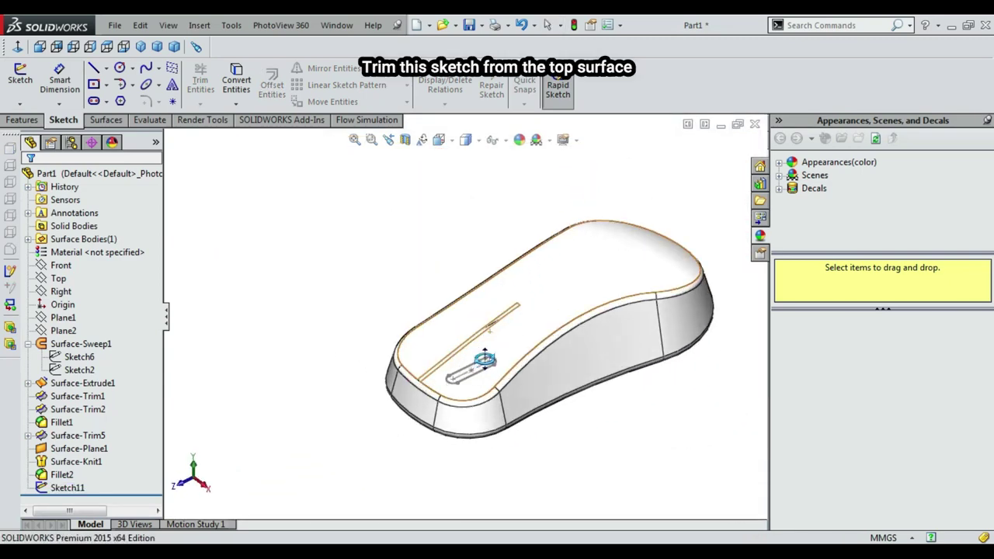
pyautogui.moveTo(527, 366); pyautogui.dragTo(487, 350)
pyautogui.click(109, 120)
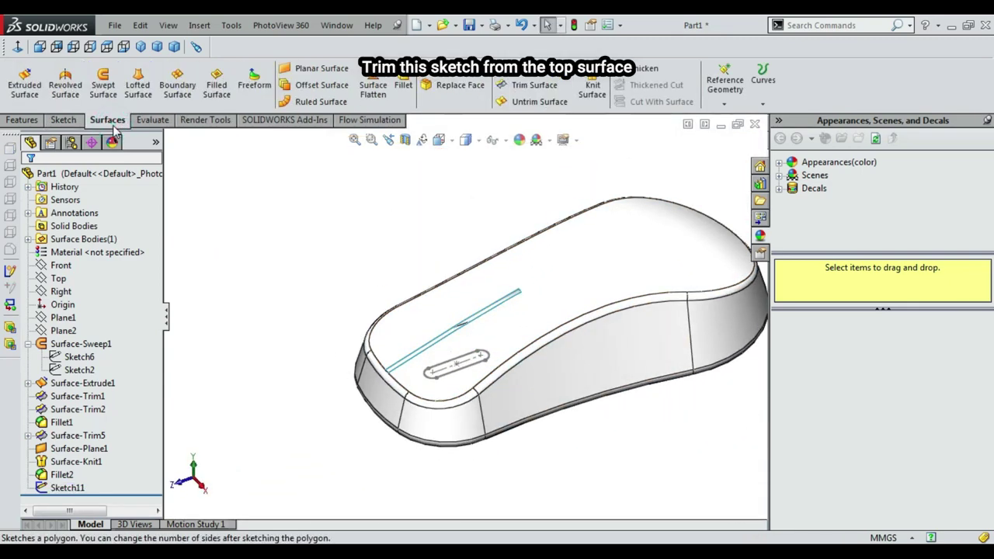
pyautogui.click(548, 91)
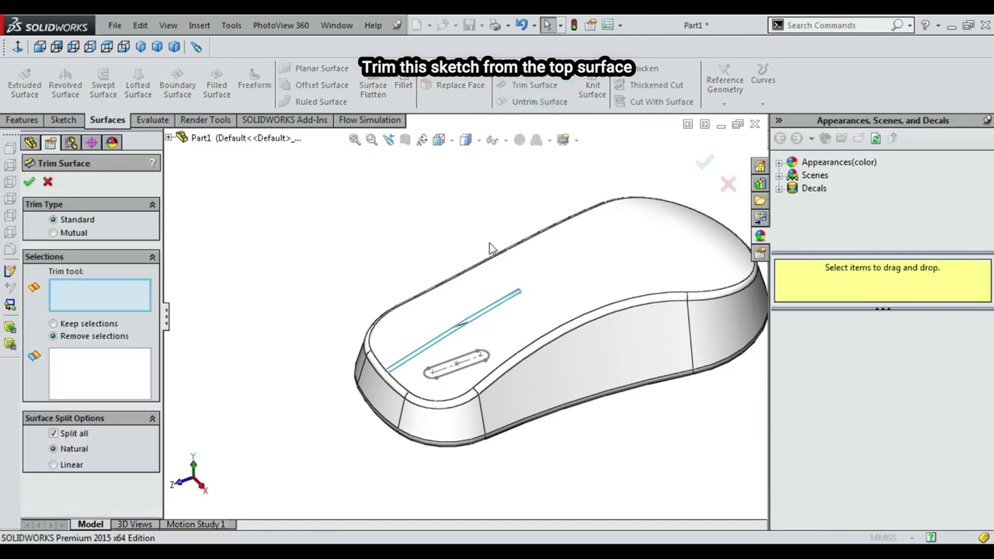
pyautogui.scroll(-2, 510, 355)
pyautogui.scroll(-2, 466, 365)
pyautogui.click(456, 373)
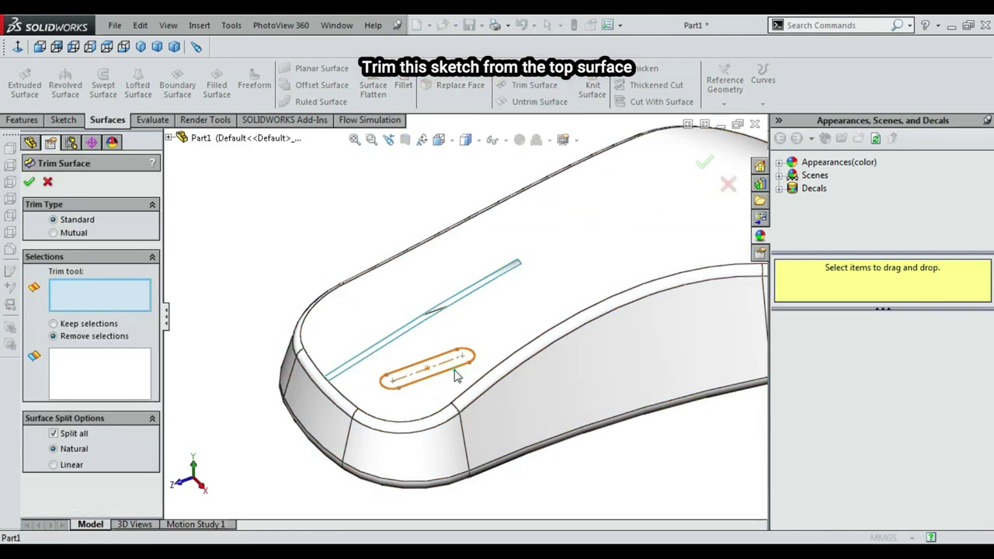
# Remove both surface strips inside the slot to create Surface-Trim6.
pyautogui.scroll(-2, 428, 310)
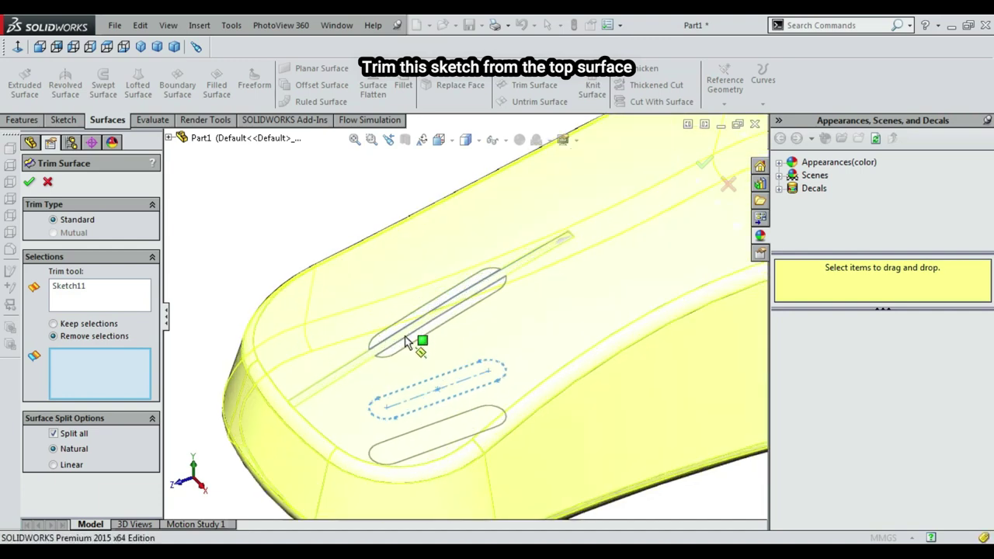
pyautogui.scroll(-2, 396, 329)
pyautogui.click(396, 329)
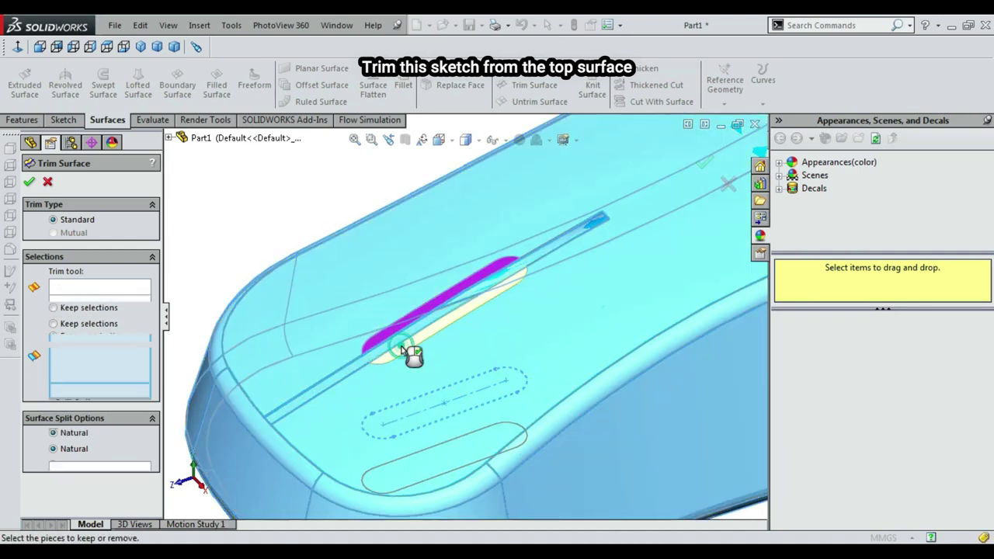
pyautogui.click(407, 347)
pyautogui.click(29, 181)
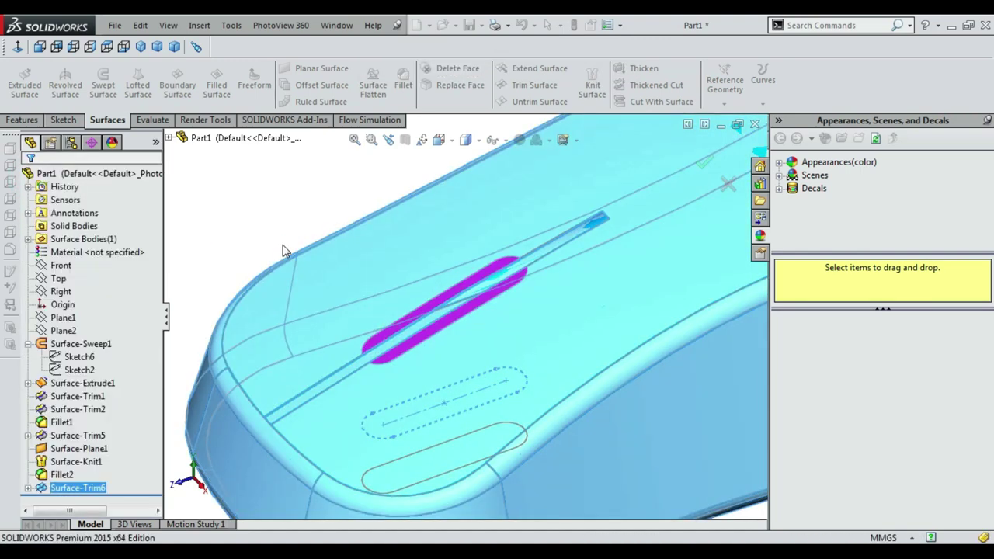
pyautogui.scroll(3, 328, 200)
pyautogui.rightClick(362, 230)
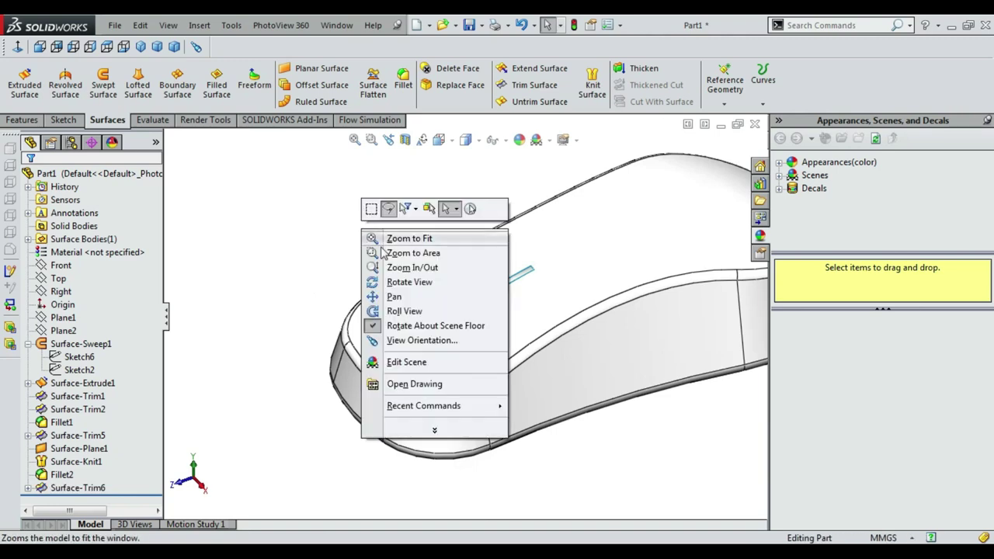
# Start a new sketch on the Right plane and view it straight on.
pyautogui.click(409, 281)
pyautogui.moveTo(434, 284); pyautogui.dragTo(577, 232)
pyautogui.click(63, 120)
pyautogui.click(21, 78)
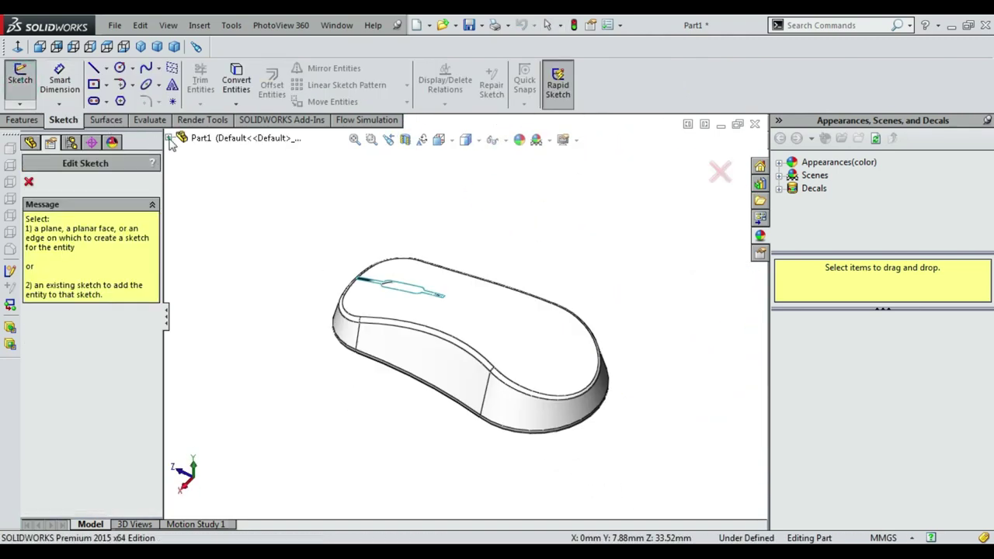
pyautogui.click(215, 255)
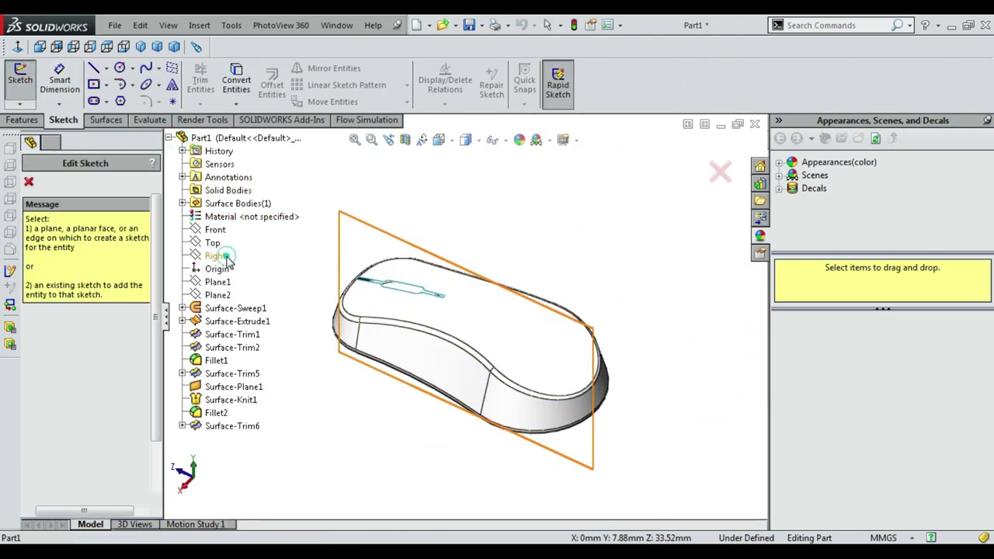
pyautogui.click(451, 144)
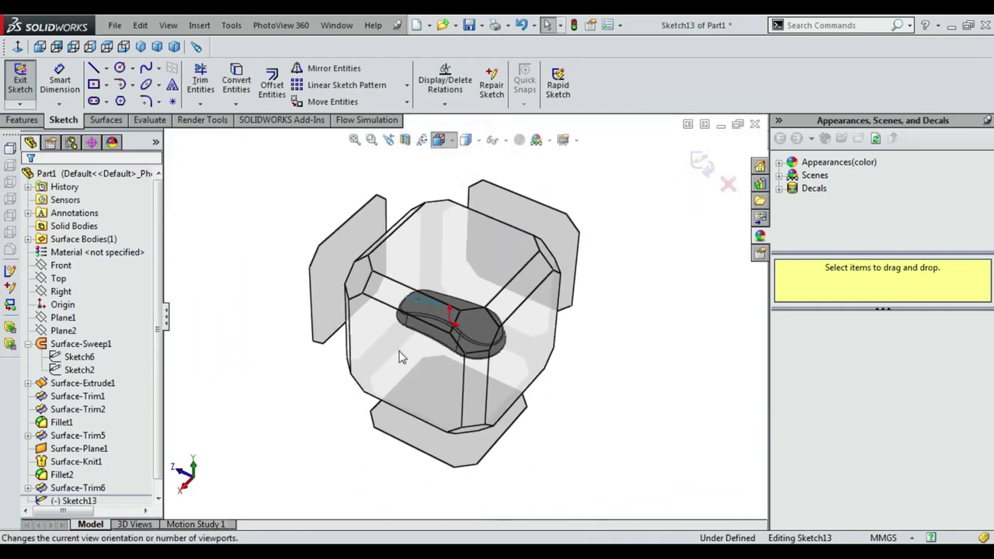
pyautogui.click(410, 333)
# Draw the wheel circle near the front of the mouse.
pyautogui.click(132, 68)
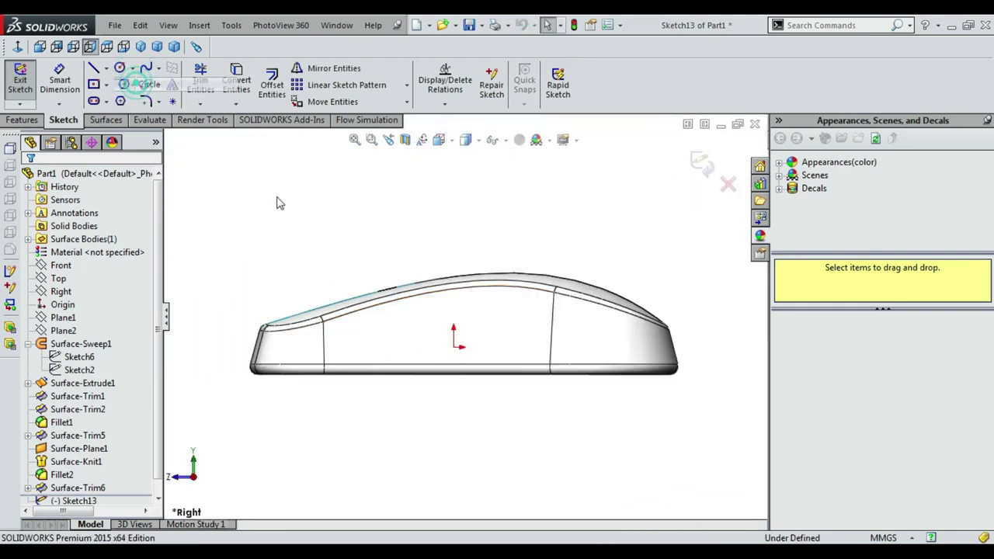
pyautogui.click(136, 80)
pyautogui.click(367, 326)
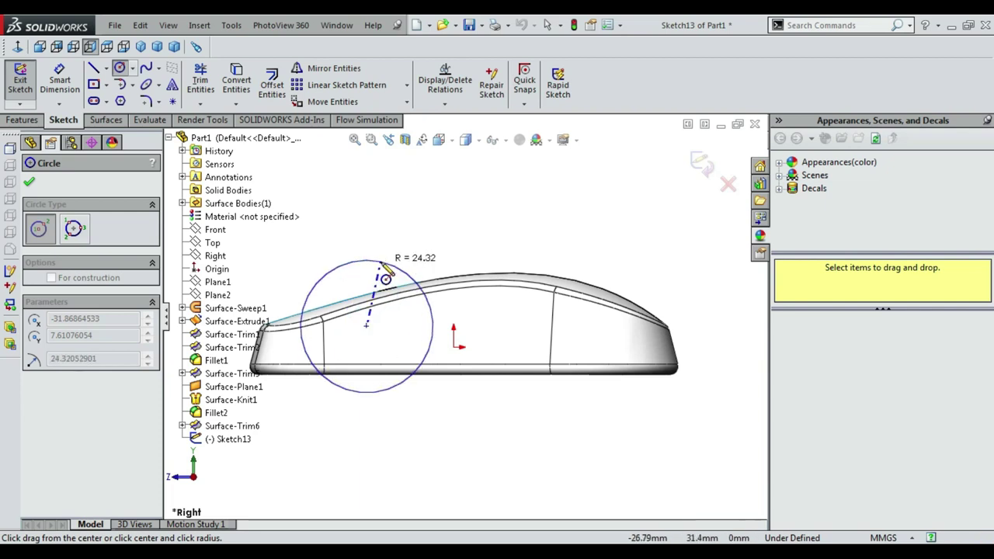
pyautogui.click(382, 303)
pyautogui.press('Escape')
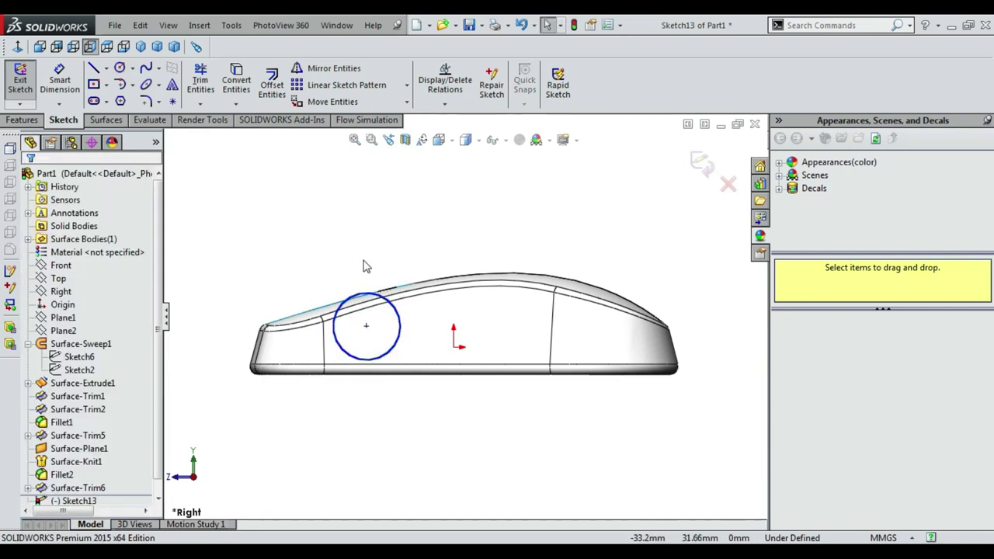
# Locate the circle centre 7.88 up and 40.41 along from the origin.
pyautogui.scroll(-1, 385, 391)
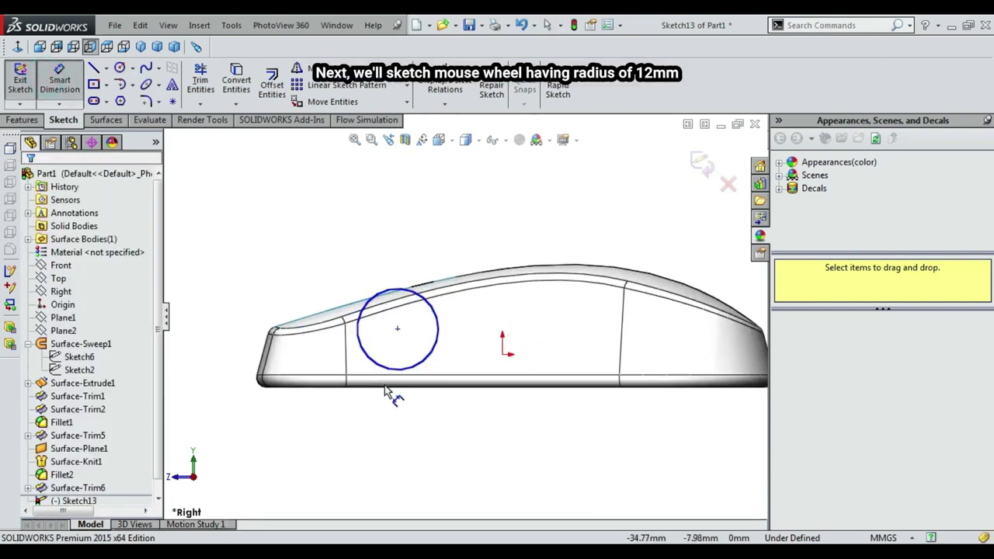
pyautogui.click(396, 330)
pyautogui.click(502, 357)
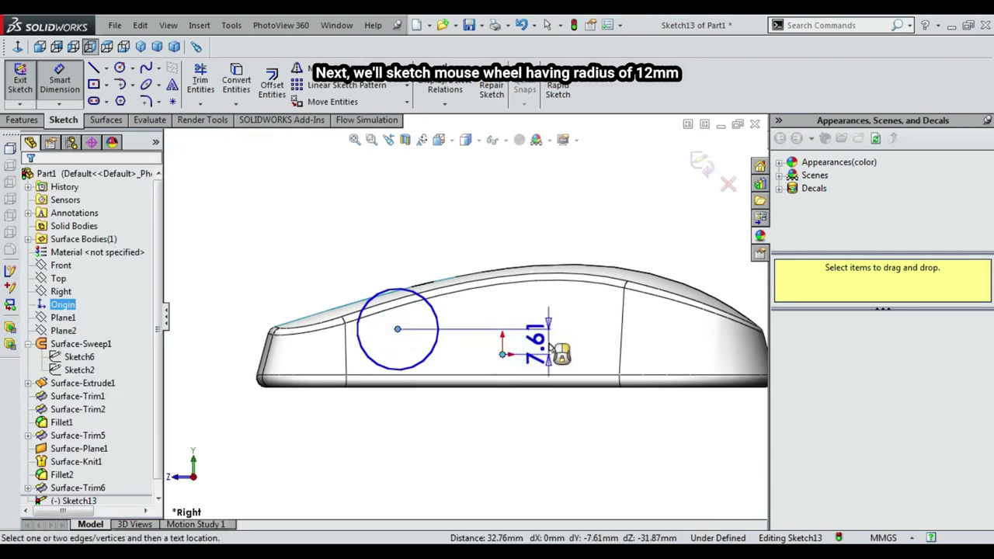
pyautogui.click(535, 341)
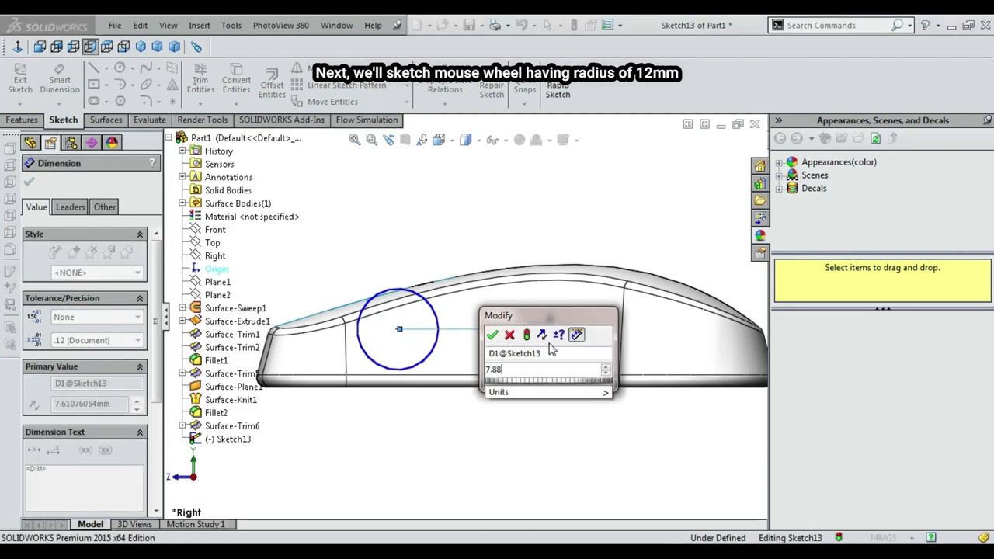
pyautogui.click(492, 333)
pyautogui.click(59, 77)
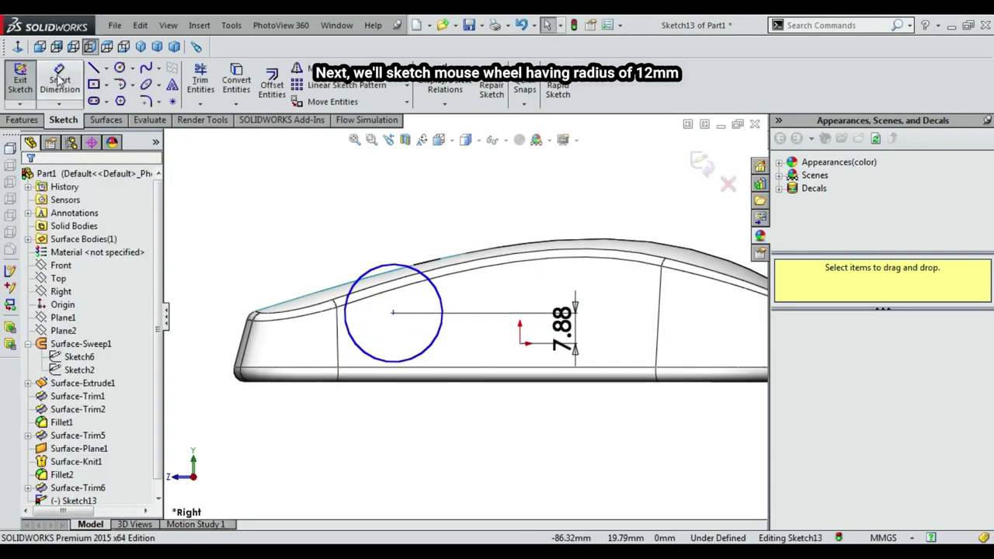
pyautogui.click(59, 78)
pyautogui.click(393, 314)
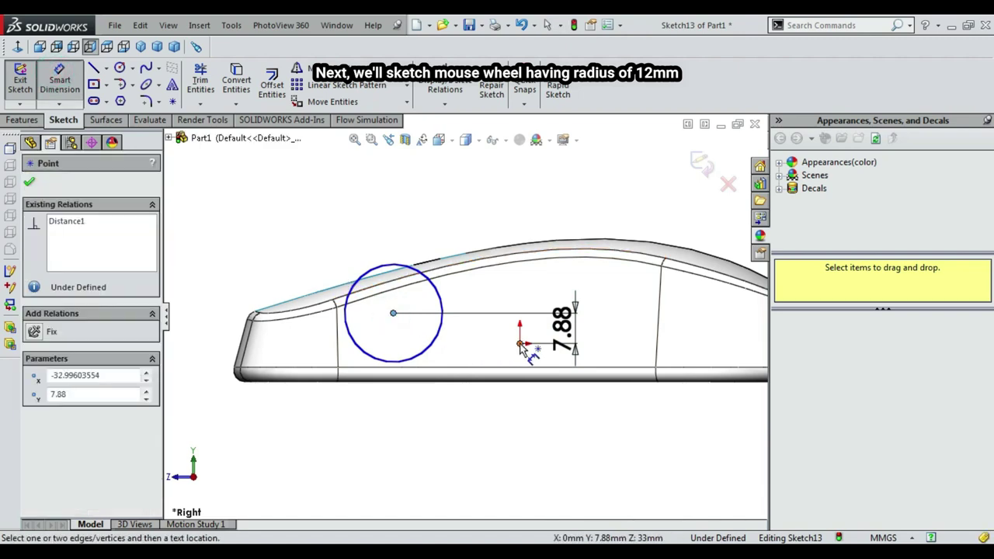
pyautogui.click(520, 342)
pyautogui.click(479, 450)
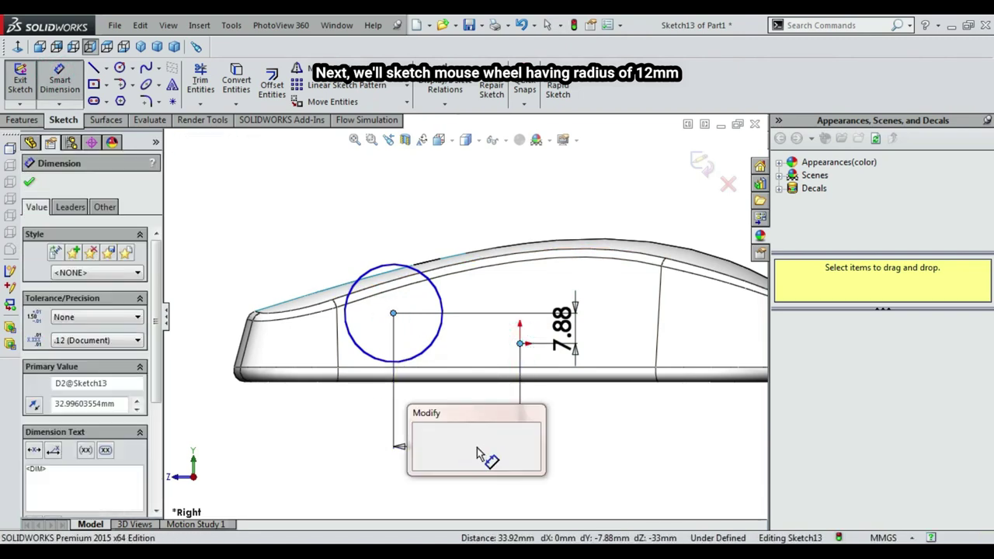
pyautogui.write('40.41')
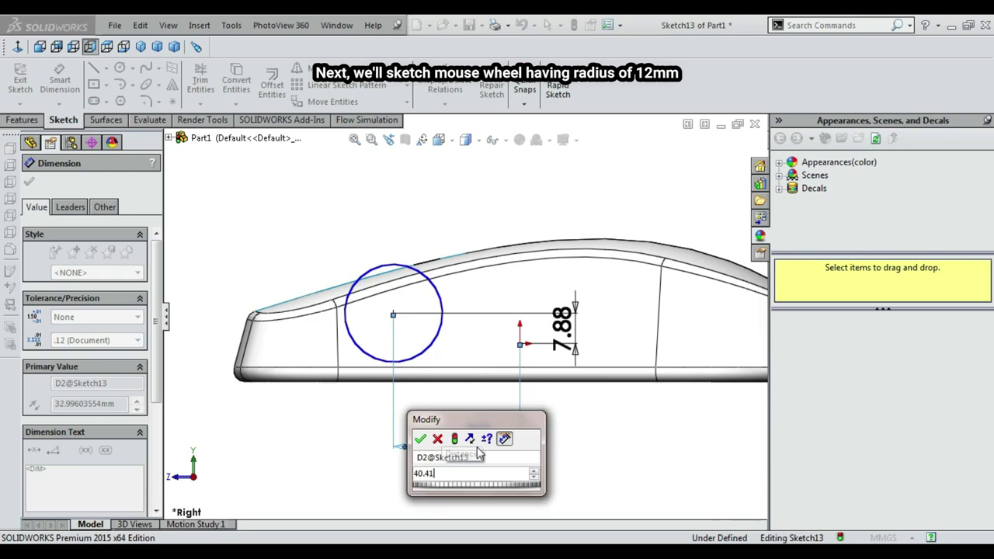
pyautogui.press('Return')
# Dimension the circle to 24 mm diameter and exit Sketch13.
pyautogui.click(56, 85)
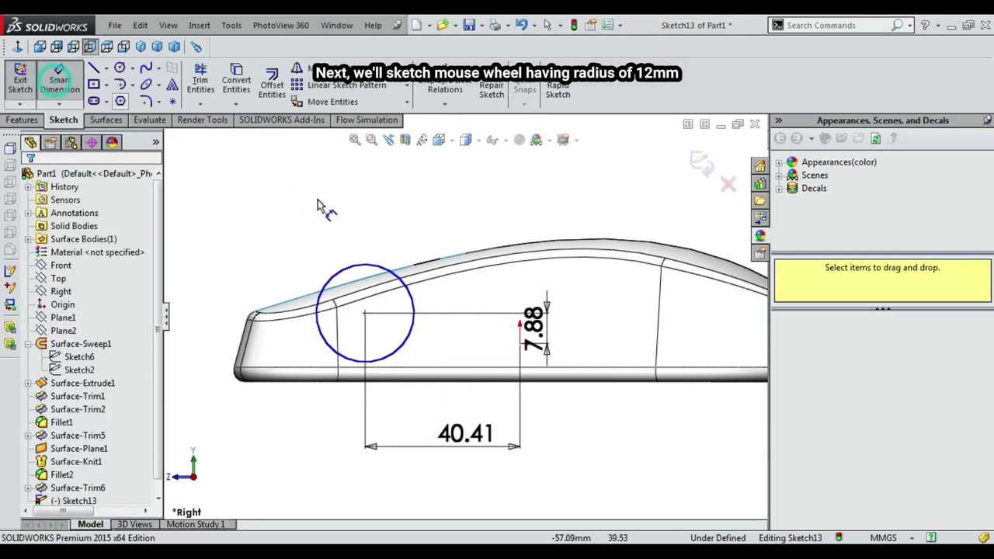
pyautogui.click(492, 167)
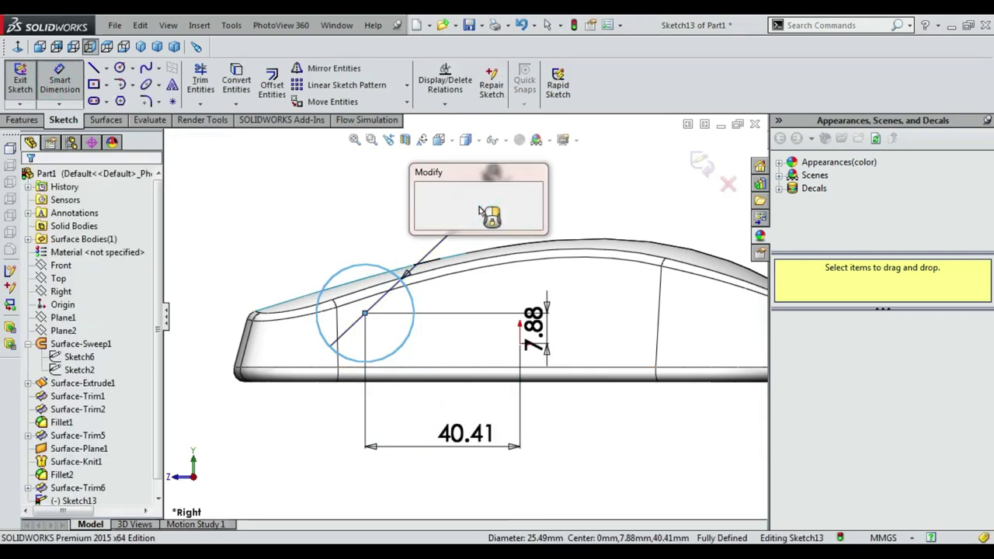
pyautogui.write('24')
pyautogui.press('Return')
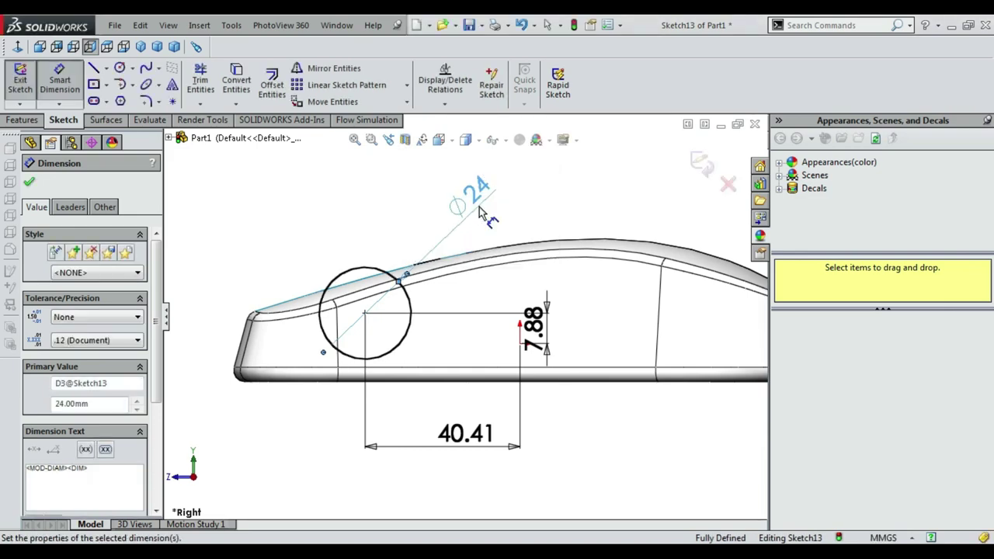
pyautogui.click(697, 167)
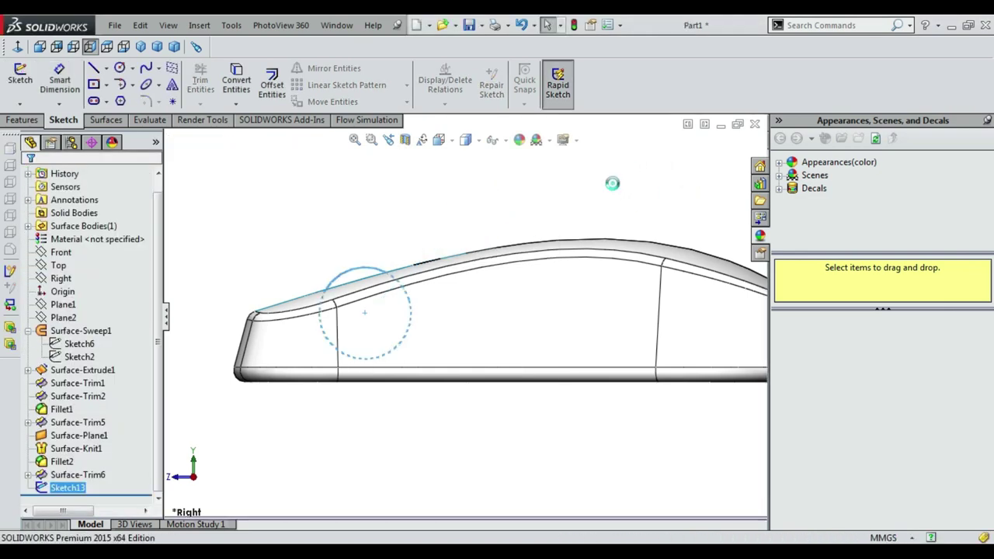
# Start an Extruded Boss/Base from the wheel circle sketch Sketch13.
pyautogui.rightClick(597, 168)
pyautogui.click(630, 233)
pyautogui.moveTo(464, 271)
pyautogui.mouseDown()
pyautogui.moveTo(510, 319)
pyautogui.moveTo(459, 337)
pyautogui.mouseUp()
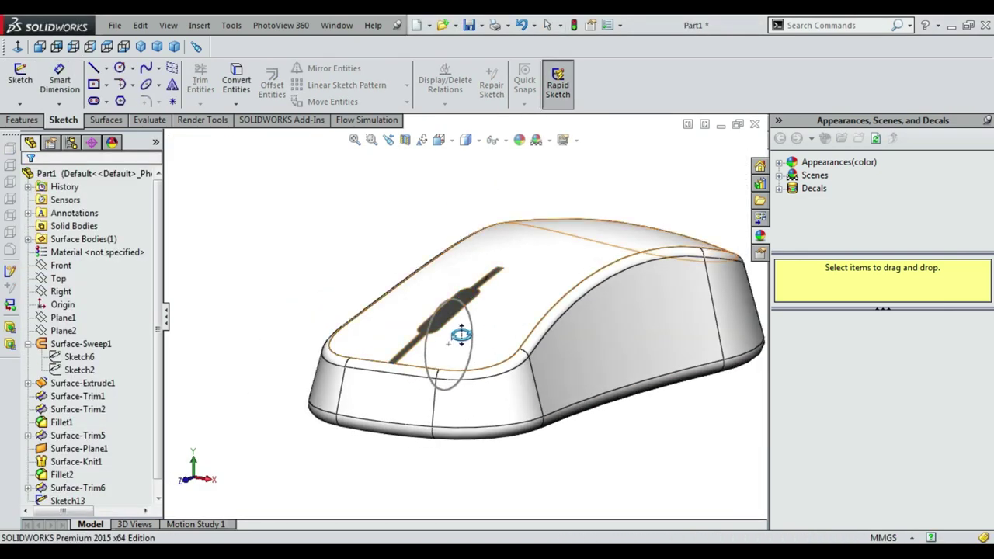
pyautogui.scroll(-5, 461, 333)
pyautogui.scroll(-3, 413, 402)
pyautogui.moveTo(412, 401)
pyautogui.mouseDown()
pyautogui.moveTo(365, 342)
pyautogui.moveTo(373, 381)
pyautogui.moveTo(412, 401)
pyautogui.moveTo(451, 362)
pyautogui.mouseUp()
pyautogui.scroll(5, 466, 349)
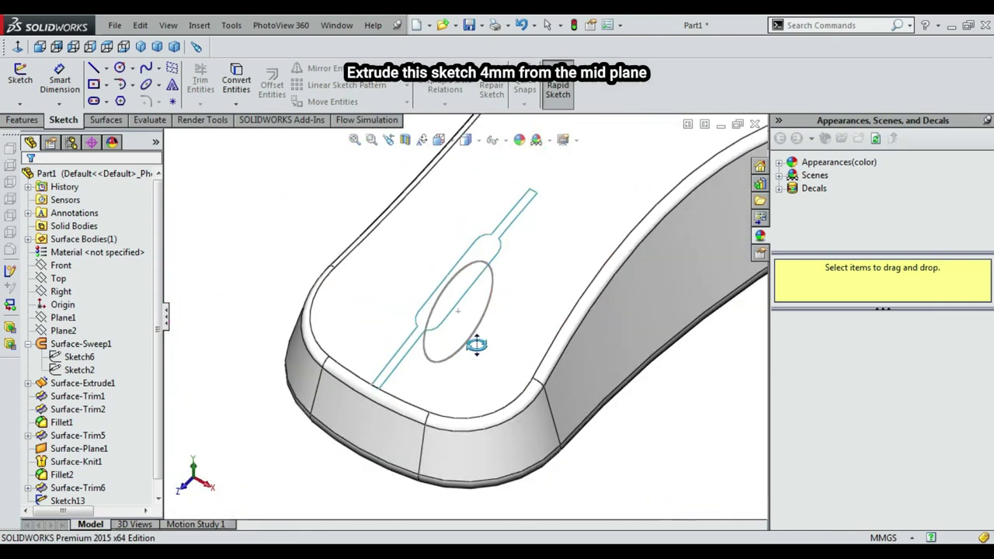
pyautogui.scroll(3, 472, 344)
pyautogui.moveTo(556, 273); pyautogui.dragTo(525, 262)
pyautogui.scroll(-3, 539, 292)
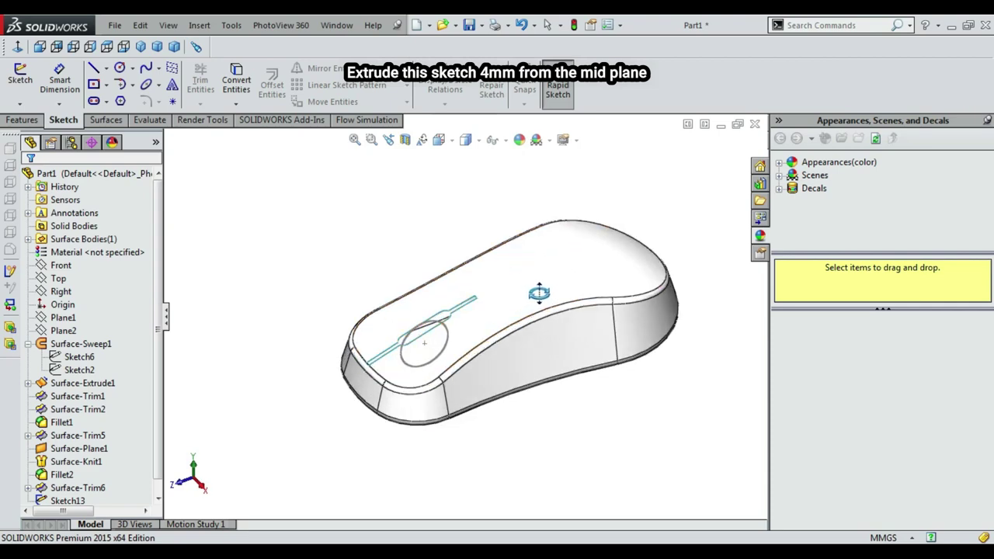
pyautogui.scroll(-1, 519, 305)
pyautogui.click(22, 120)
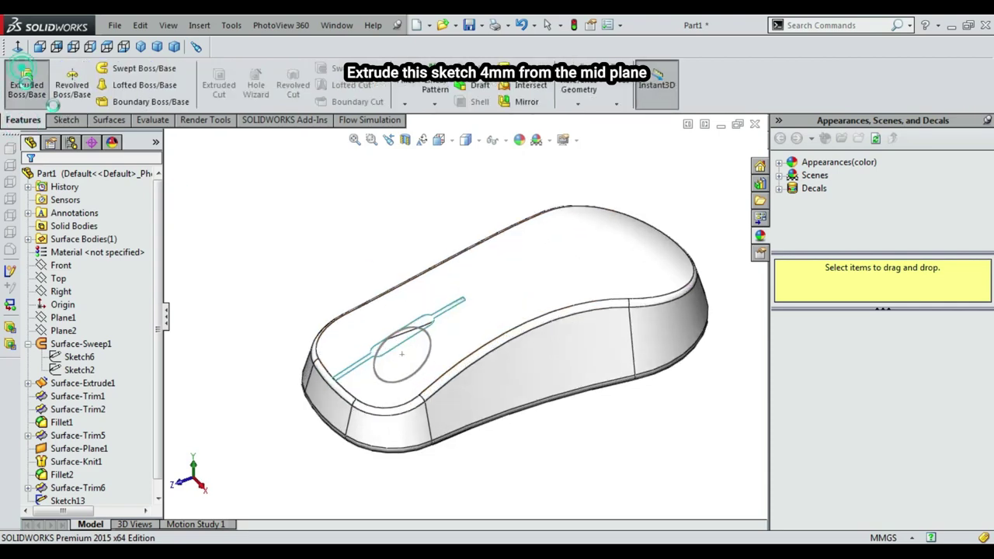
pyautogui.click(26, 81)
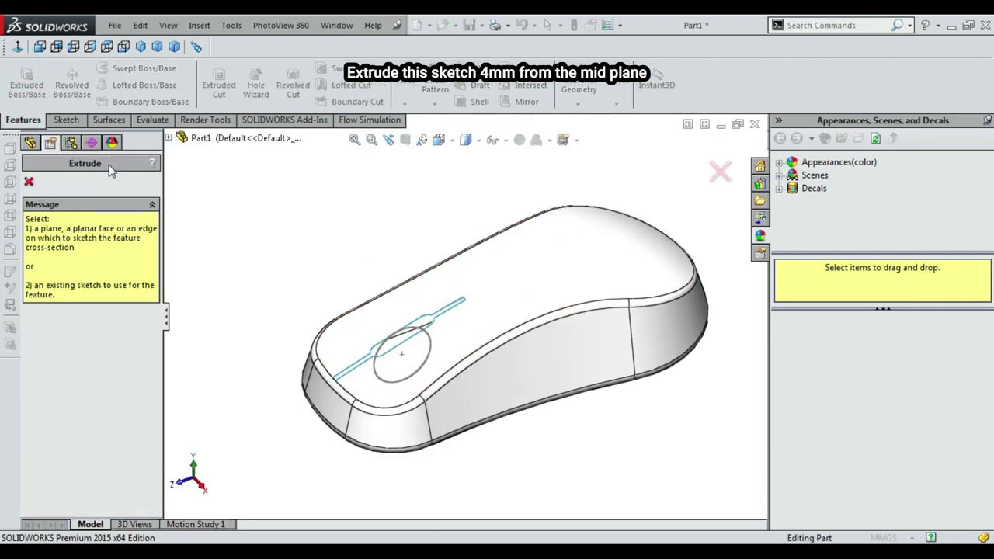
pyautogui.click(383, 346)
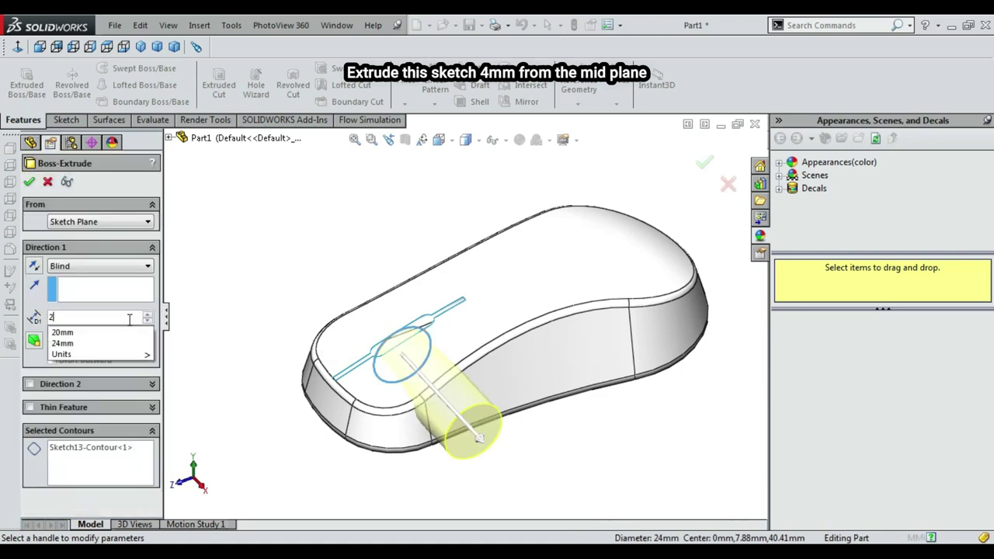
# Set the extrusion to Mid Plane with a 4 mm depth.
pyautogui.scroll(-2, 376, 335)
pyautogui.scroll(-2, 381, 332)
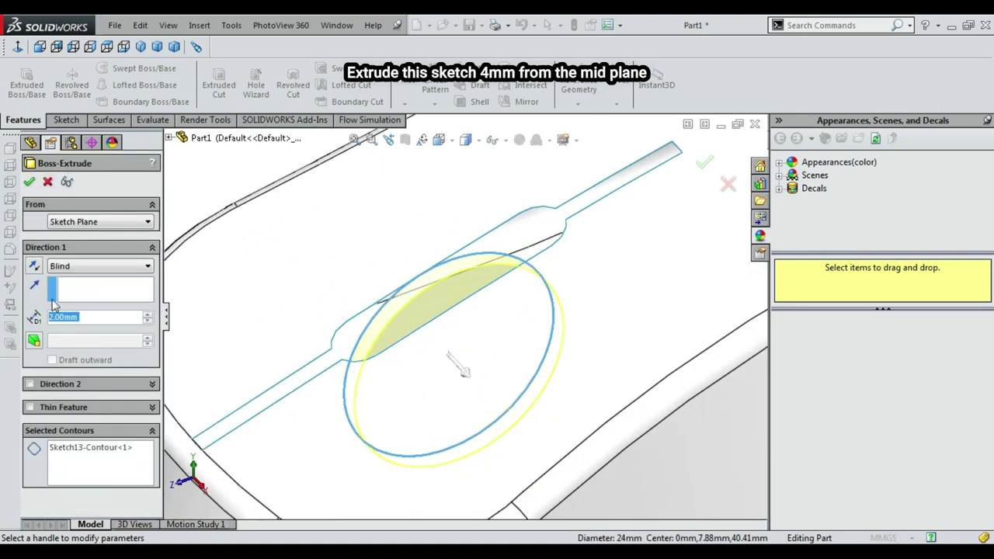
pyautogui.click(77, 268)
pyautogui.click(69, 326)
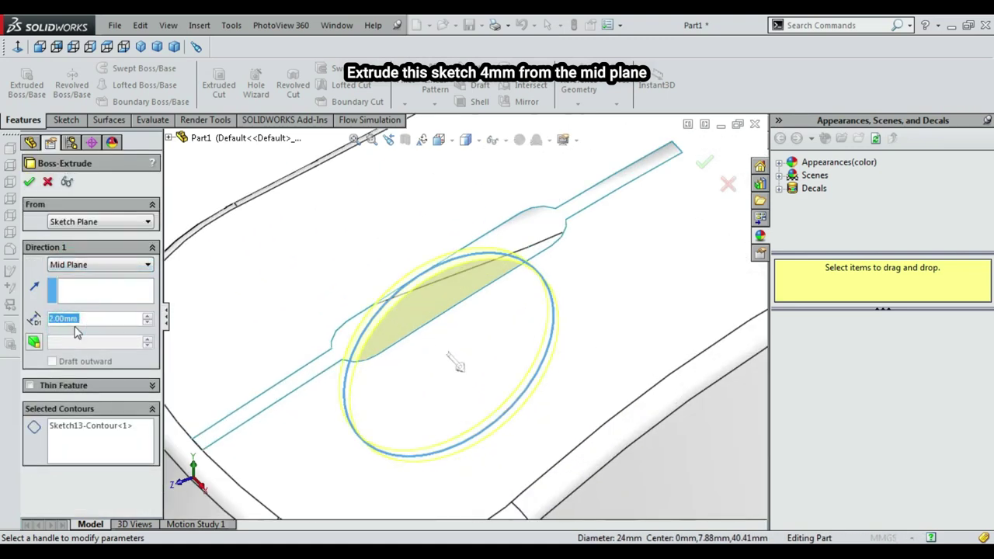
pyautogui.write('=')
pyautogui.write('4')
pyautogui.press('Return')
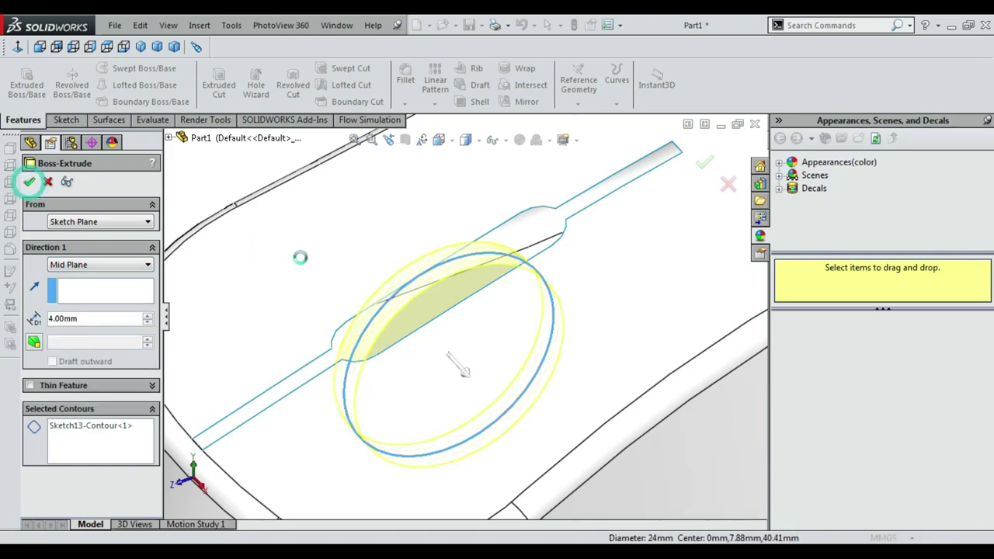
# Thicken the trimmed mouse shell surface to 1 mm.
pyautogui.press('f')
pyautogui.scroll(-1, 415, 105)
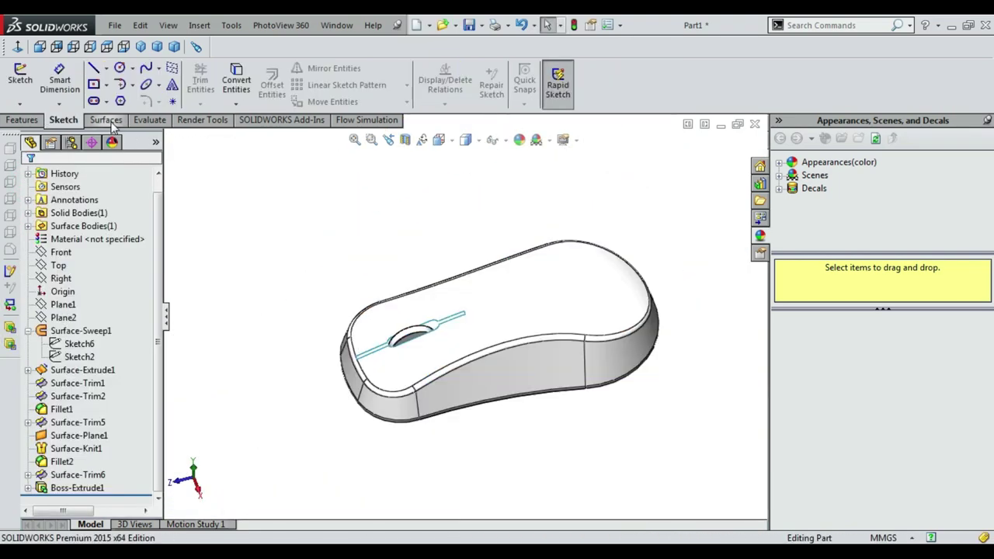
pyautogui.scroll(-1, 416, 105)
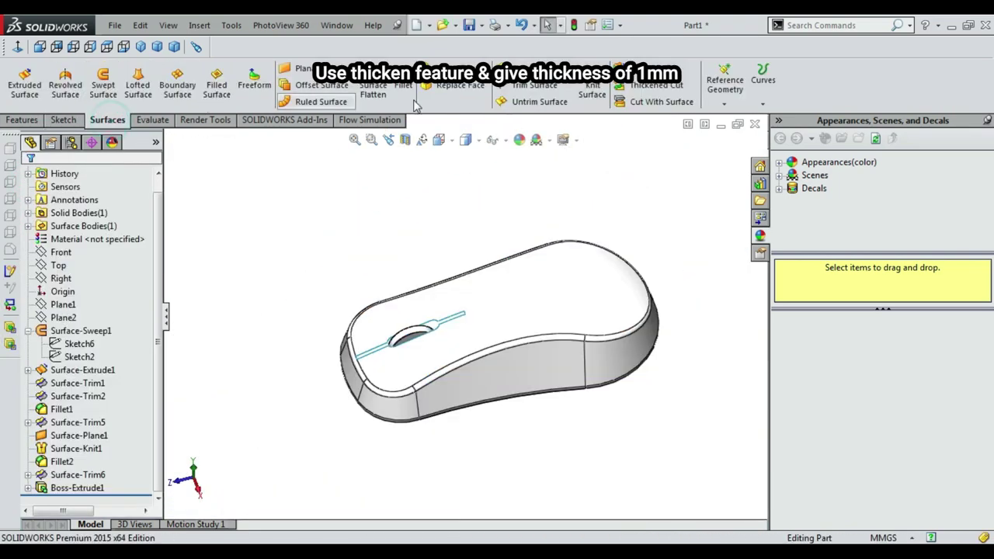
pyautogui.click(503, 287)
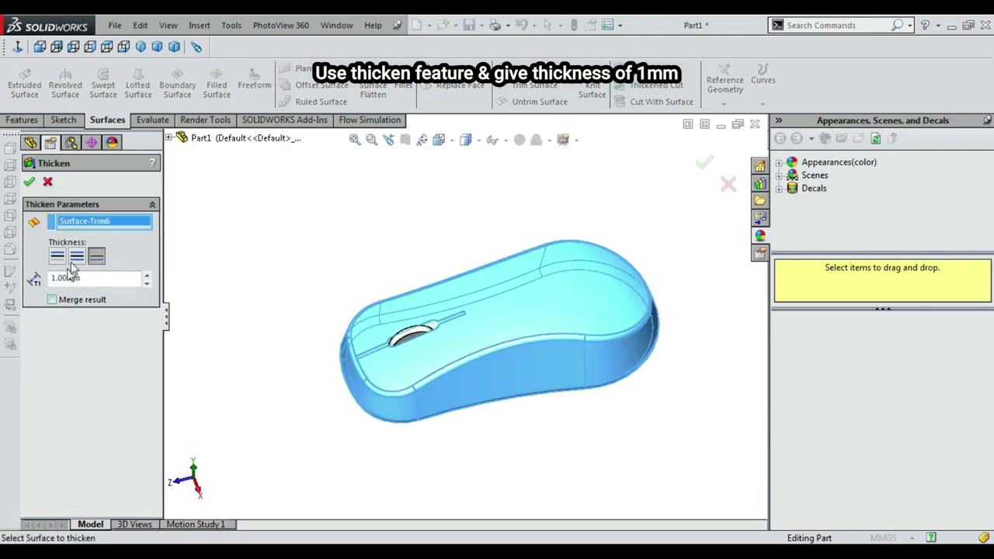
pyautogui.scroll(-4, 401, 369)
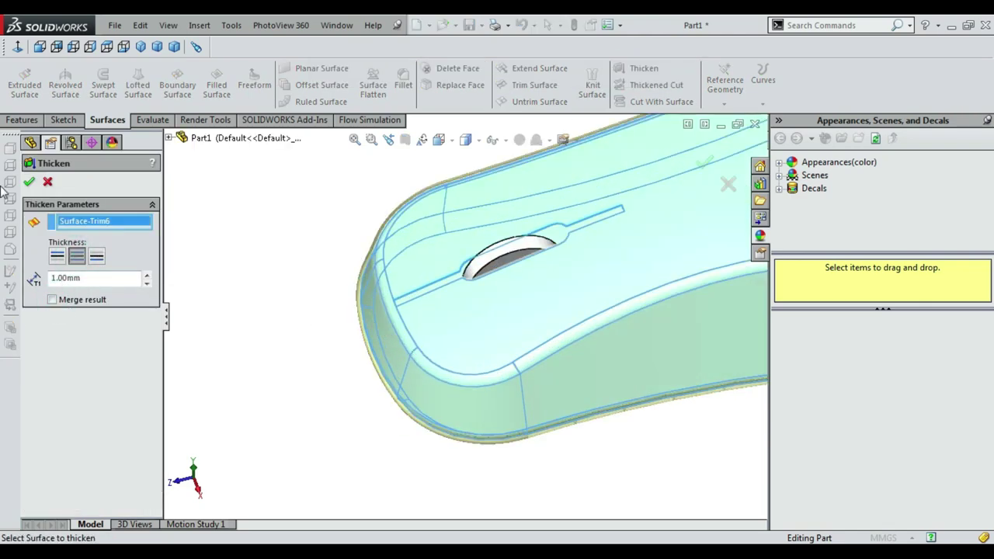
pyautogui.click(28, 184)
# Fillet both scroll-wheel edges with a 1.5 mm radius.
pyautogui.scroll(-5, 357, 345)
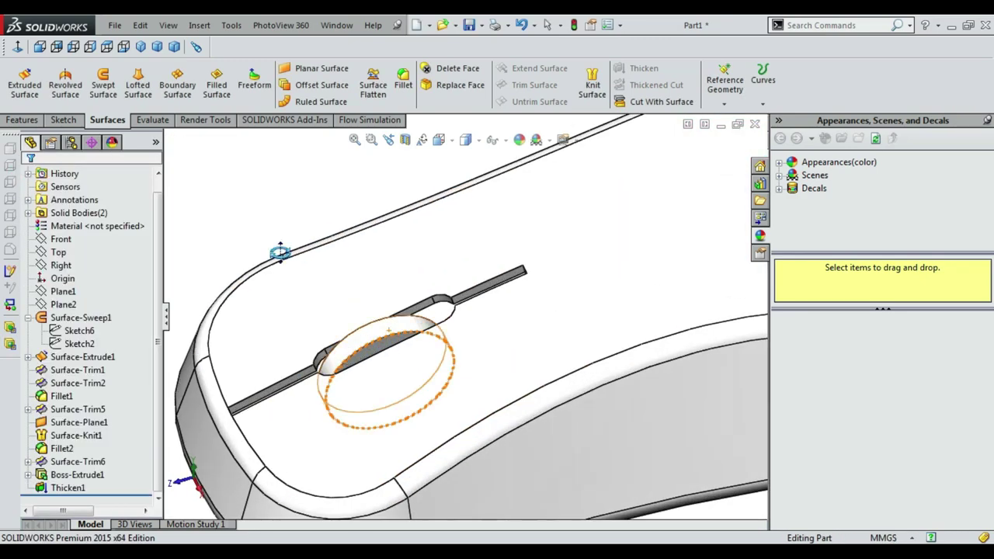
pyautogui.write('1.50mm')
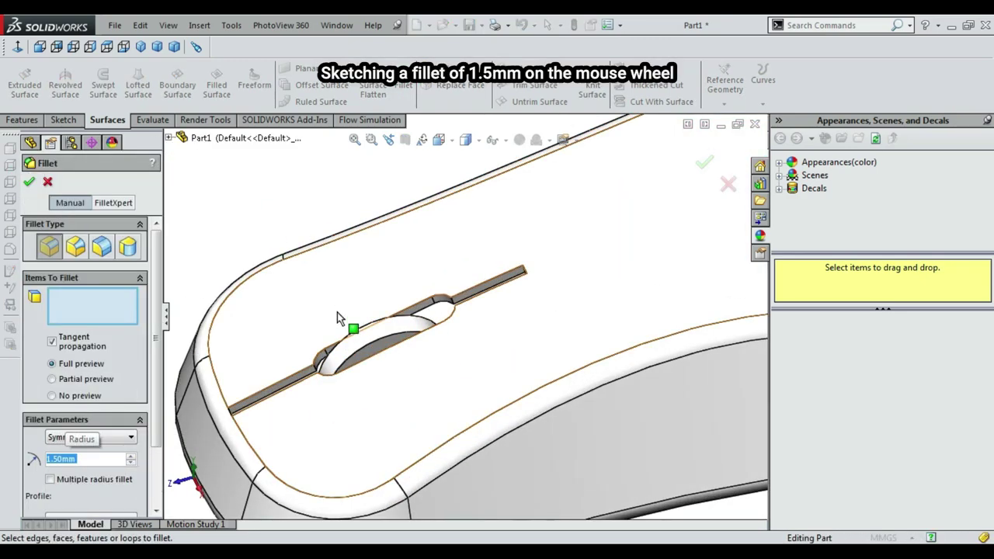
pyautogui.scroll(-3, 337, 314)
pyautogui.click(403, 396)
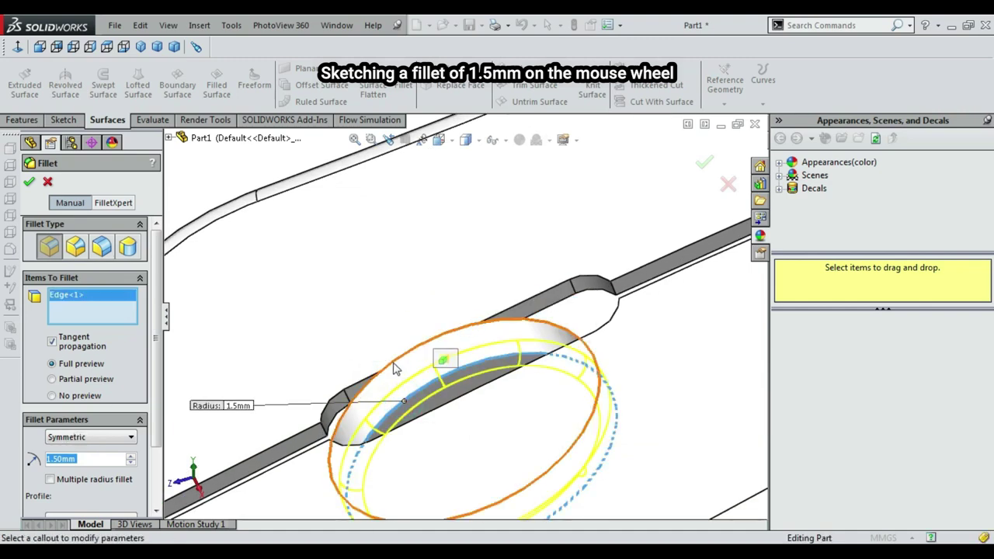
pyautogui.click(29, 183)
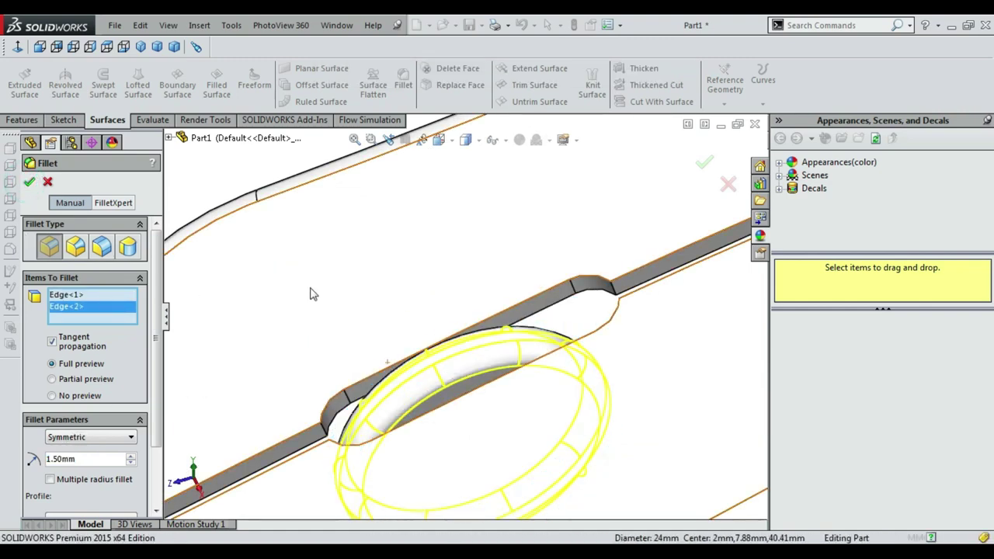
# Rotate the view around the wheel slot to inspect the rounded wheel rims.
pyautogui.scroll(5, 315, 264)
pyautogui.rightClick(315, 231)
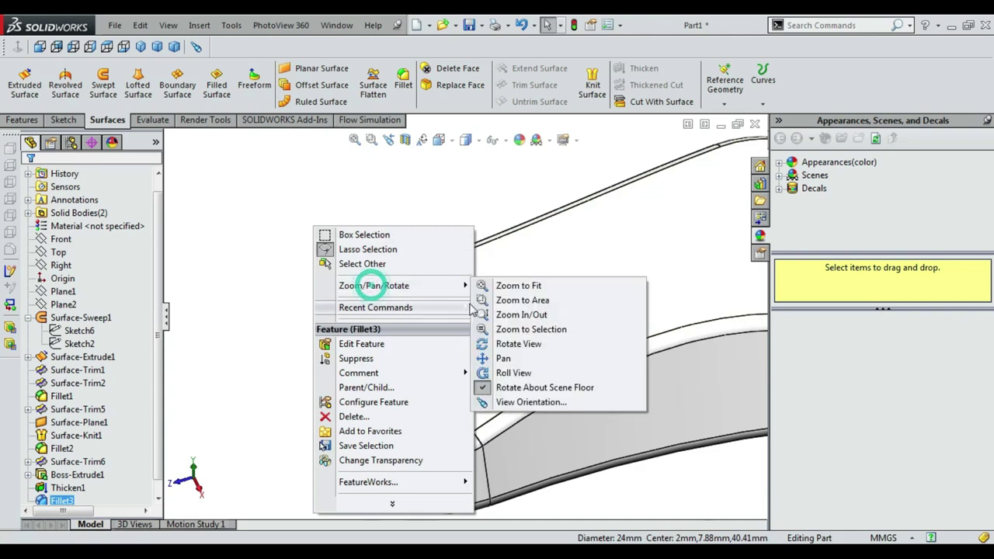
pyautogui.click(523, 222)
pyautogui.moveTo(497, 279)
pyautogui.mouseDown()
pyautogui.moveTo(468, 341)
pyautogui.moveTo(404, 337)
pyautogui.mouseUp()
pyautogui.scroll(-5, 381, 271)
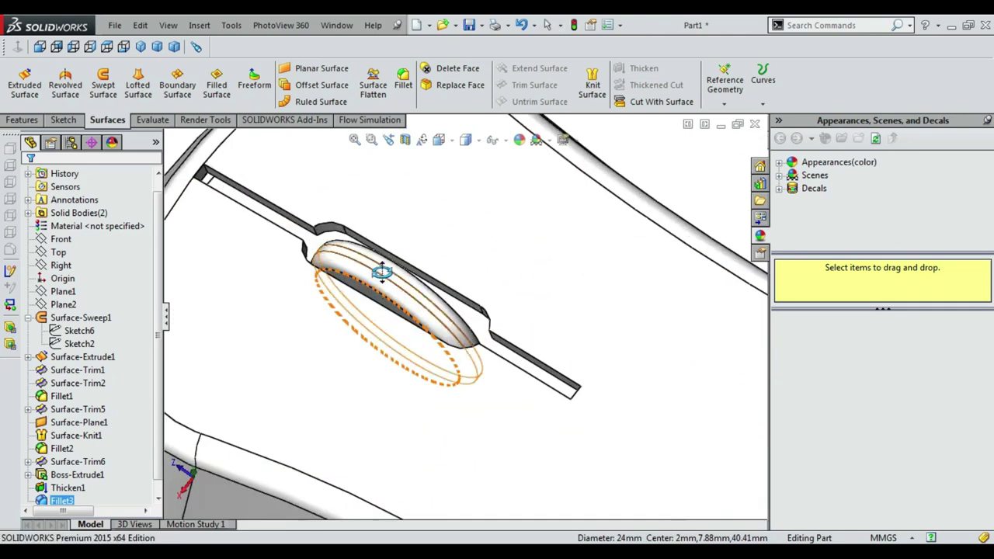
pyautogui.moveTo(378, 299)
pyautogui.mouseDown()
pyautogui.moveTo(421, 262)
pyautogui.moveTo(443, 261)
pyautogui.mouseUp()
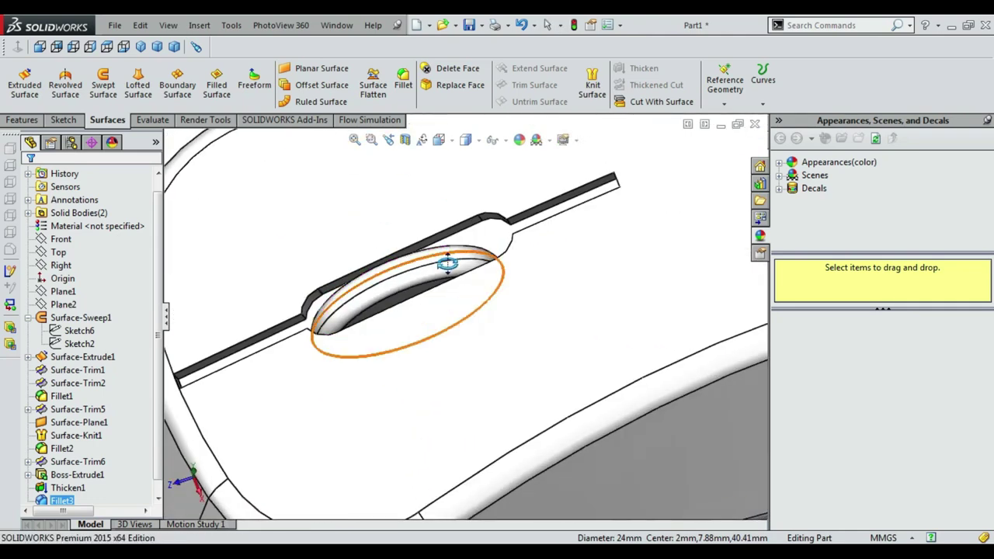
pyautogui.scroll(5, 444, 262)
pyautogui.scroll(2, 599, 298)
pyautogui.moveTo(598, 298)
pyautogui.mouseDown()
pyautogui.moveTo(595, 262)
pyautogui.moveTo(427, 324)
pyautogui.mouseUp()
pyautogui.press('Escape')
pyautogui.scroll(-5, 392, 392)
pyautogui.scroll(-2, 435, 271)
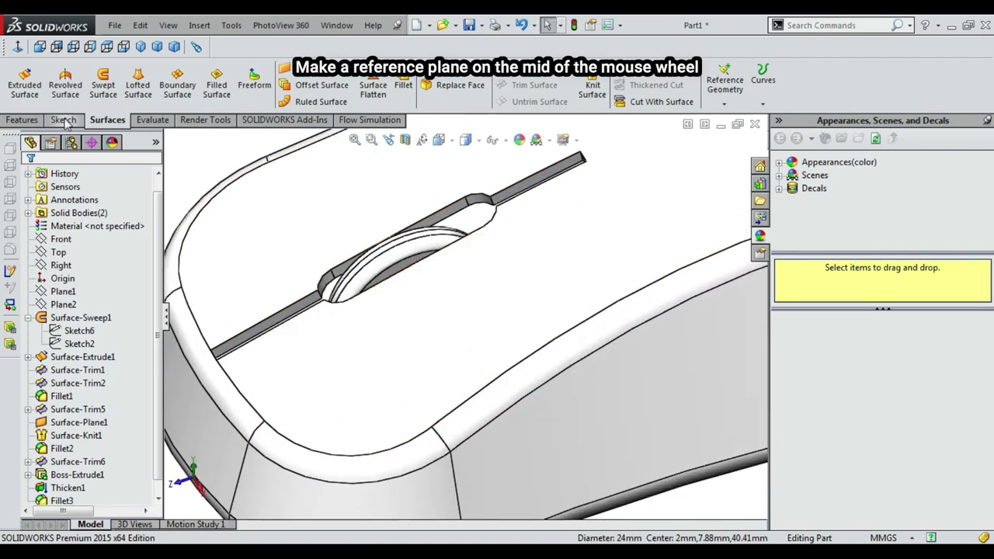
# Start a reference plane using one side face of the wheel as first reference.
pyautogui.click(34, 121)
pyautogui.click(578, 103)
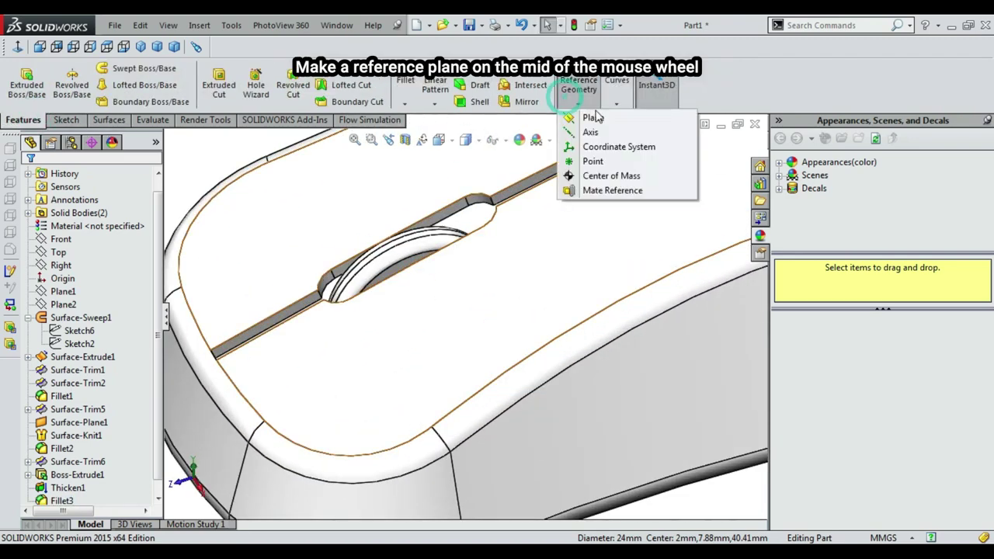
pyautogui.click(588, 122)
pyautogui.scroll(-3, 387, 280)
pyautogui.scroll(-1, 396, 295)
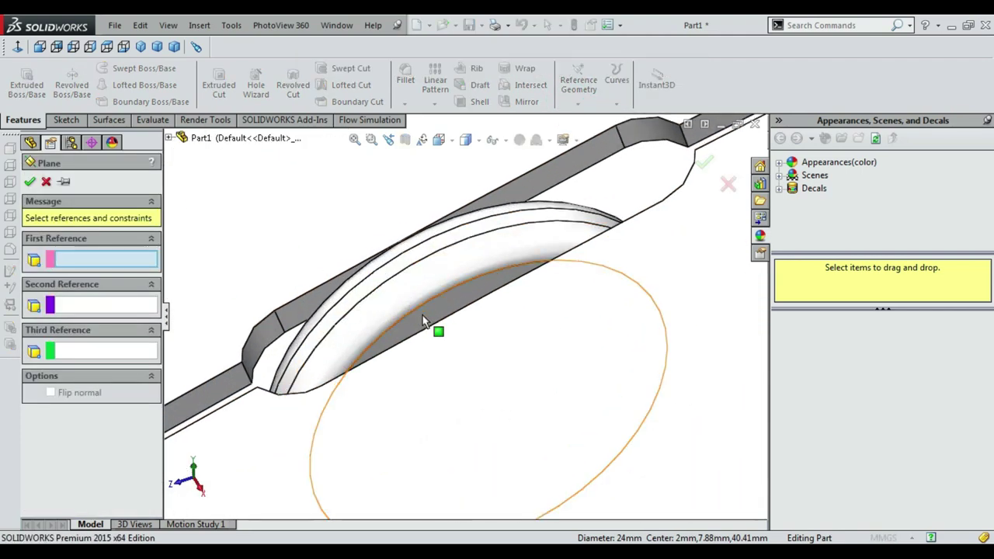
pyautogui.click(425, 322)
pyautogui.scroll(2, 391, 243)
pyautogui.scroll(2, 381, 254)
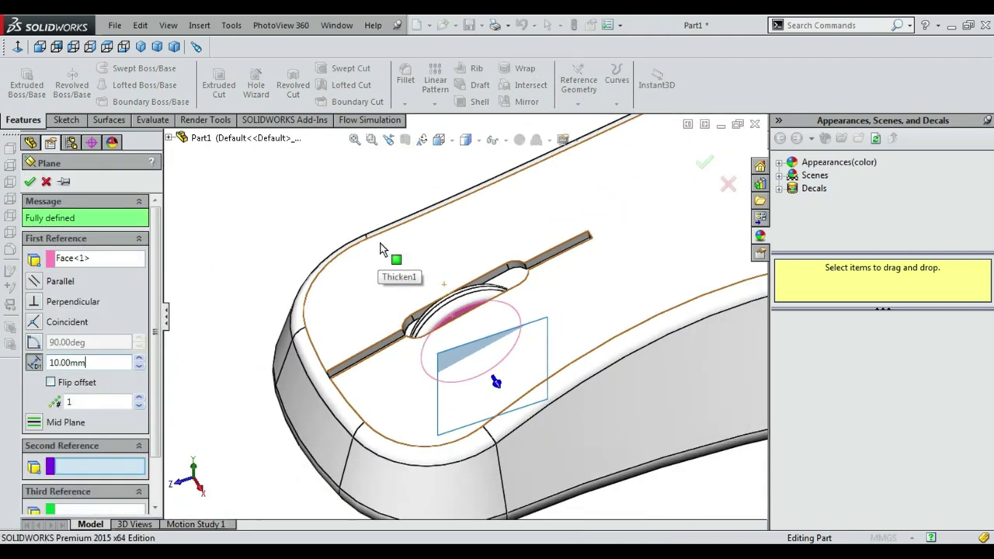
# Add the wheel's opposite side face and accept Plane3 midway between them.
pyautogui.moveTo(344, 215); pyautogui.dragTo(420, 304, button='middle')
pyautogui.scroll(-3, 420, 304)
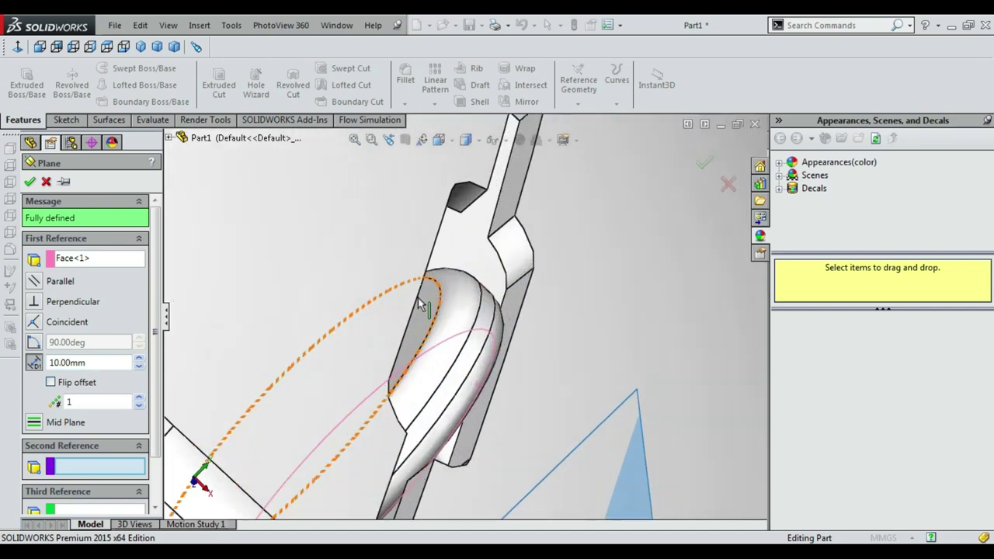
pyautogui.click(433, 330)
pyautogui.scroll(3, 433, 329)
pyautogui.scroll(2, 427, 324)
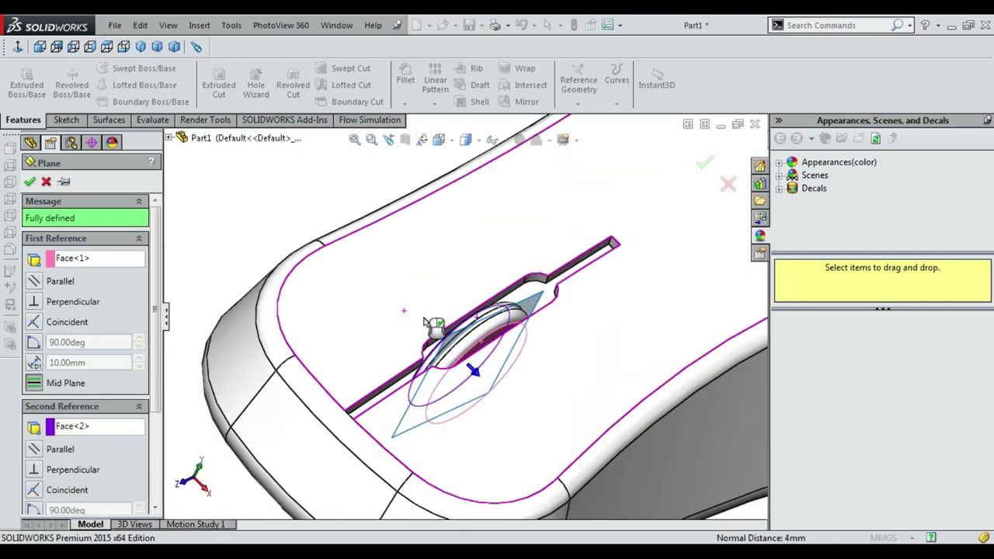
pyautogui.moveTo(425, 322); pyautogui.dragTo(261, 281, button='middle')
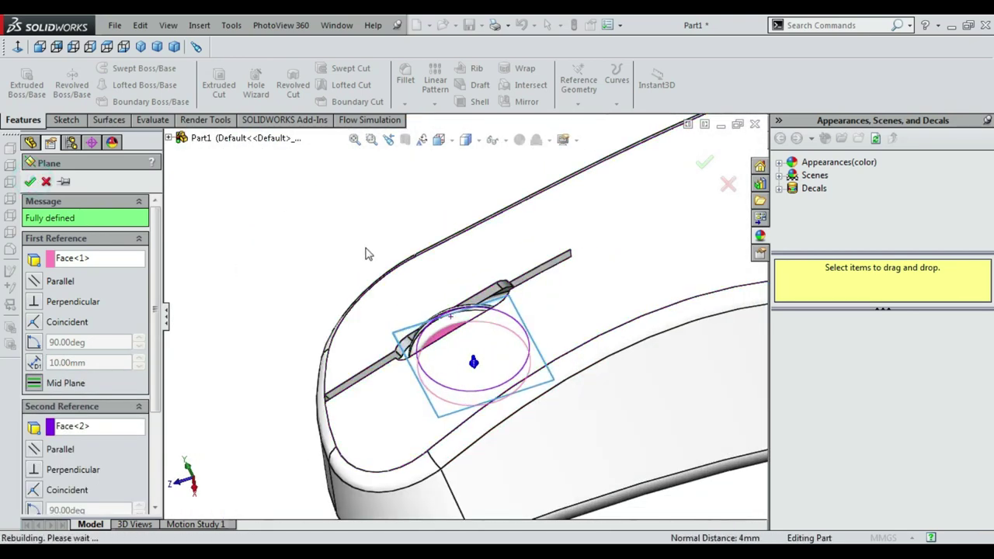
pyautogui.scroll(3, 412, 266)
pyautogui.scroll(-5, 412, 266)
pyautogui.click(64, 487)
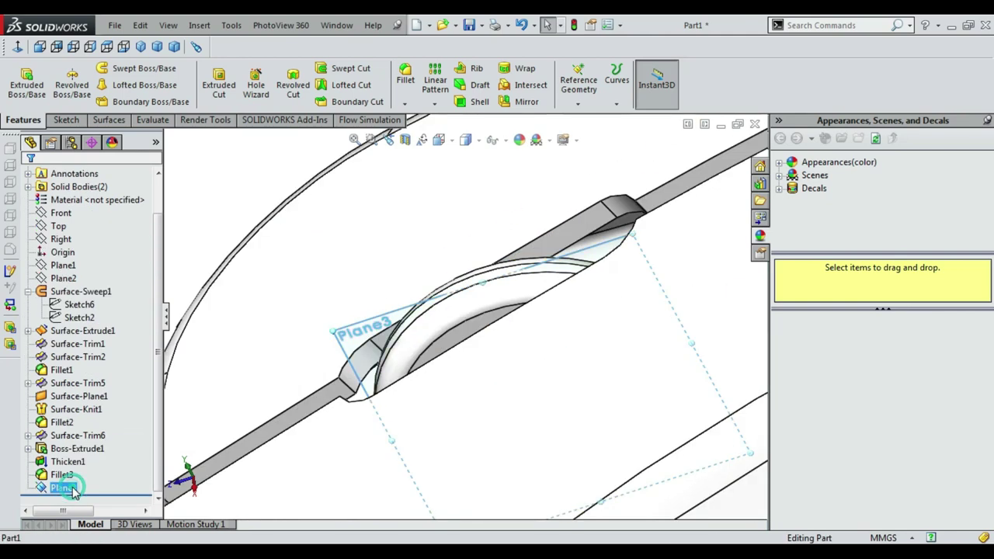
# Start a sketch on Plane3 and view the model from the right side.
pyautogui.click(66, 475)
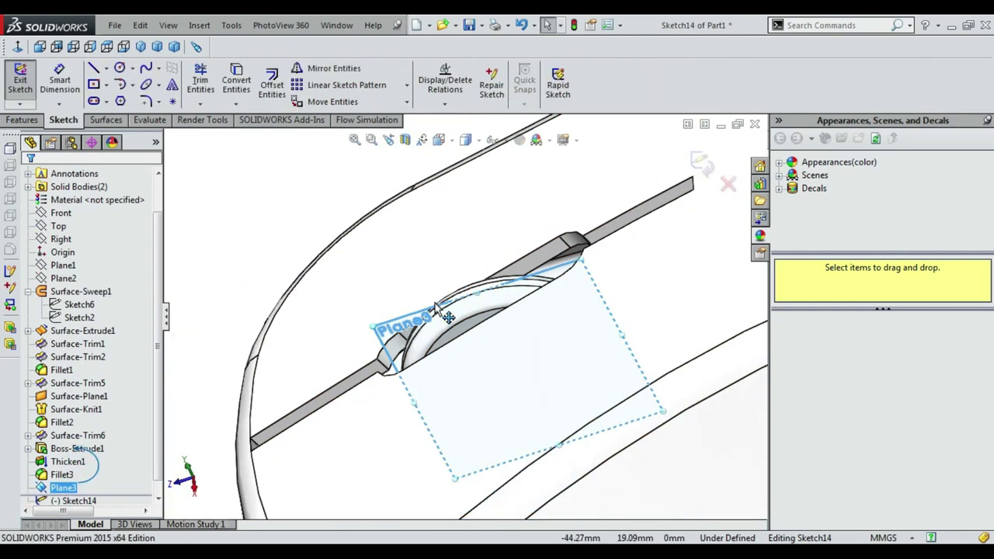
pyautogui.click(438, 139)
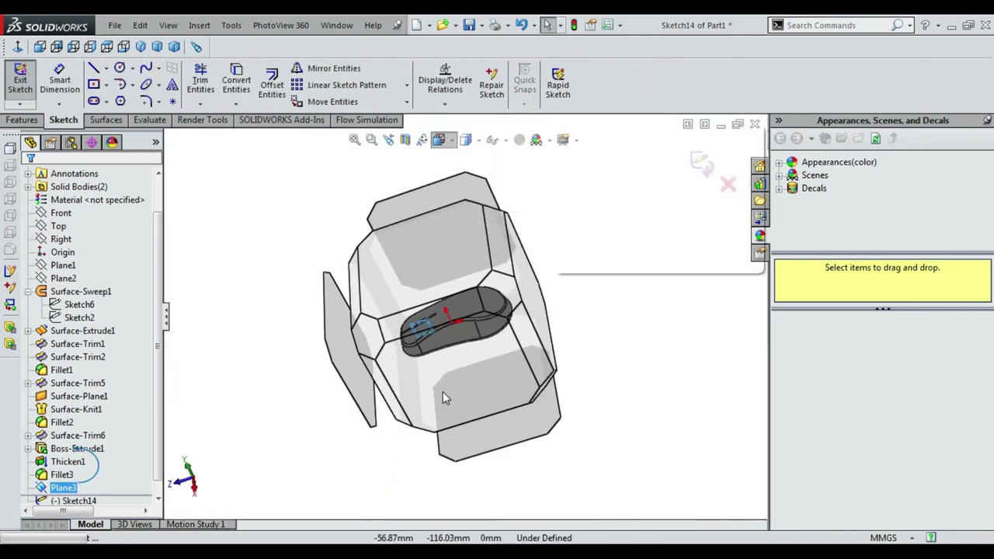
pyautogui.click(443, 393)
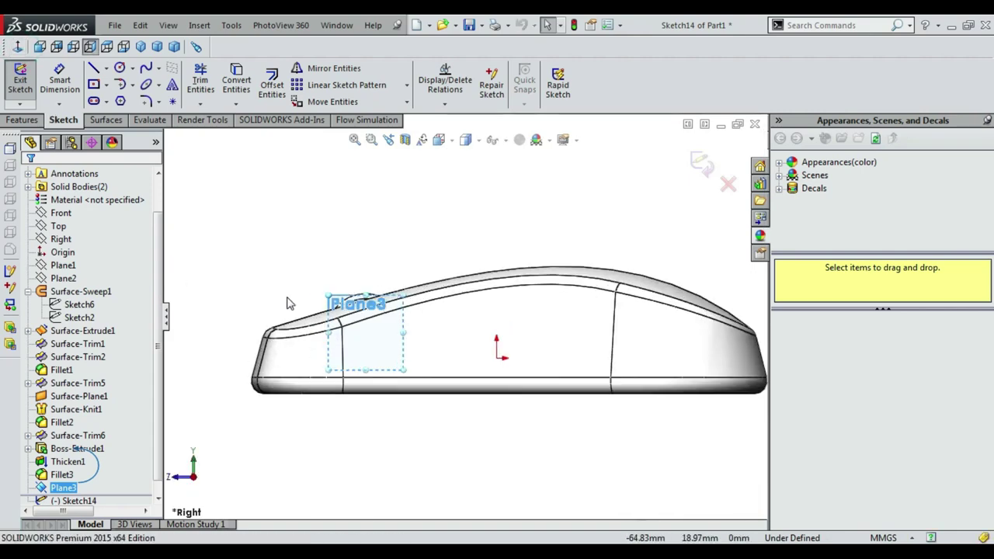
pyautogui.scroll(-3, 284, 279)
pyautogui.scroll(-3, 284, 262)
# Draw a small circle at the top crest of the mouse body.
pyautogui.click(132, 68)
pyautogui.click(141, 83)
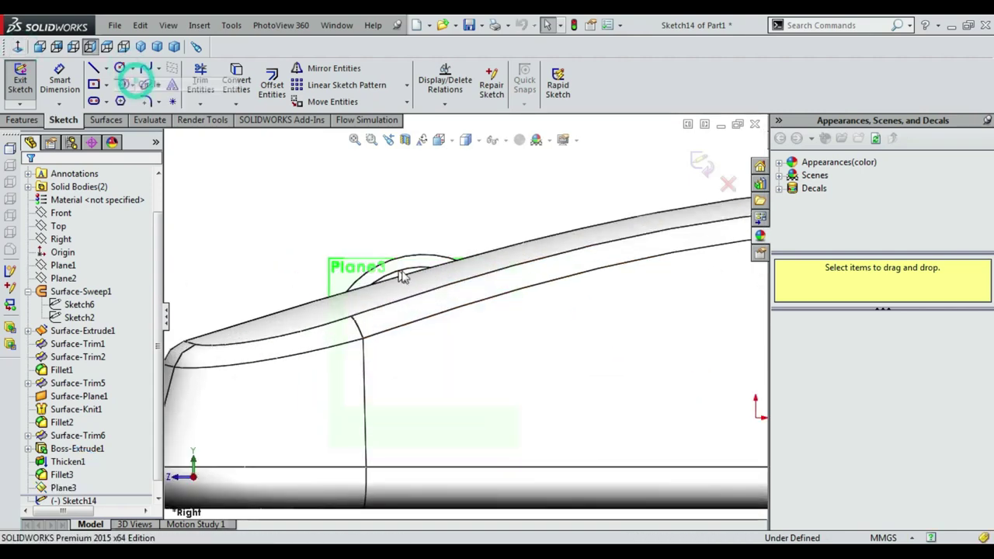
pyautogui.scroll(-3, 416, 284)
pyautogui.scroll(-3, 430, 289)
pyautogui.click(439, 238)
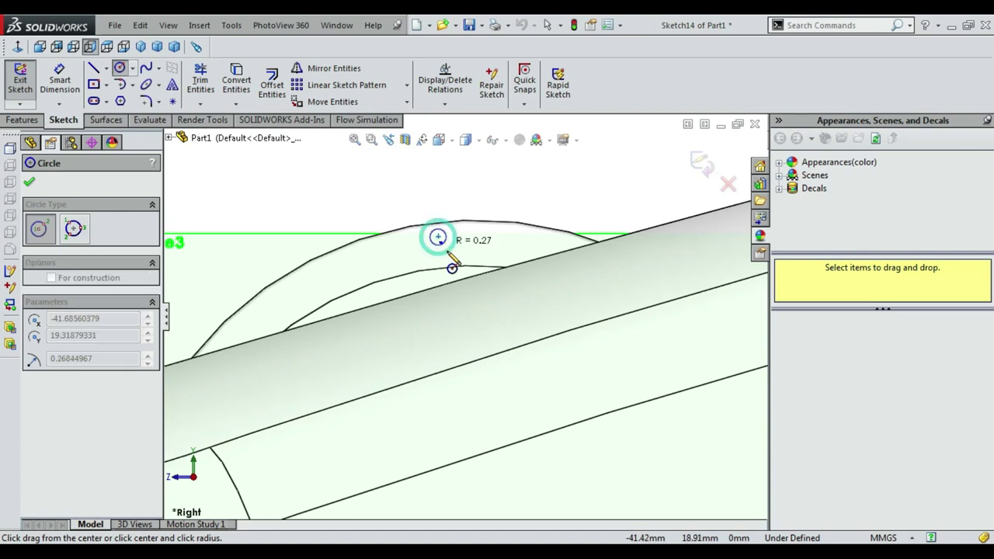
pyautogui.click(450, 249)
pyautogui.press('Escape')
# Dimension the circle centre's height from the origin (19.32).
pyautogui.scroll(3, 439, 270)
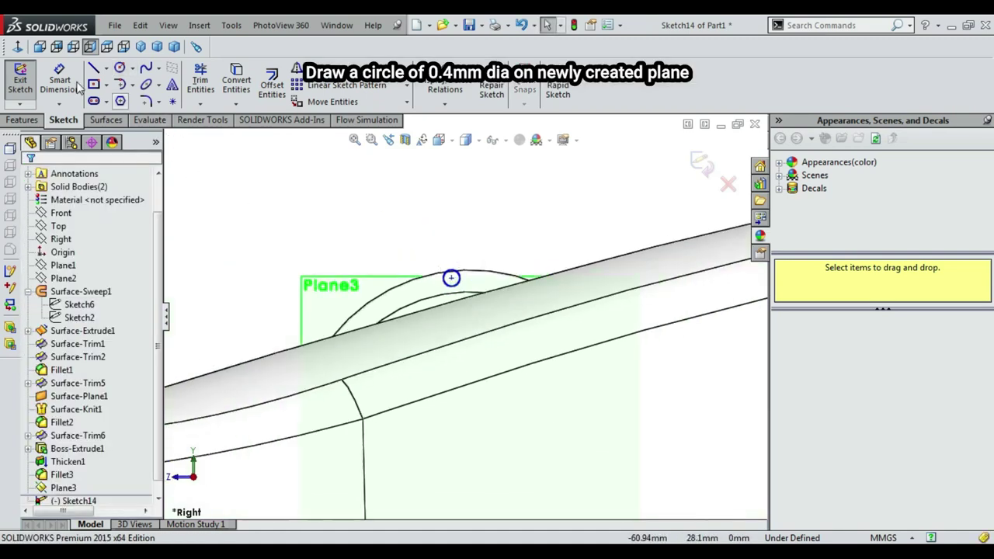
pyautogui.scroll(3, 562, 319)
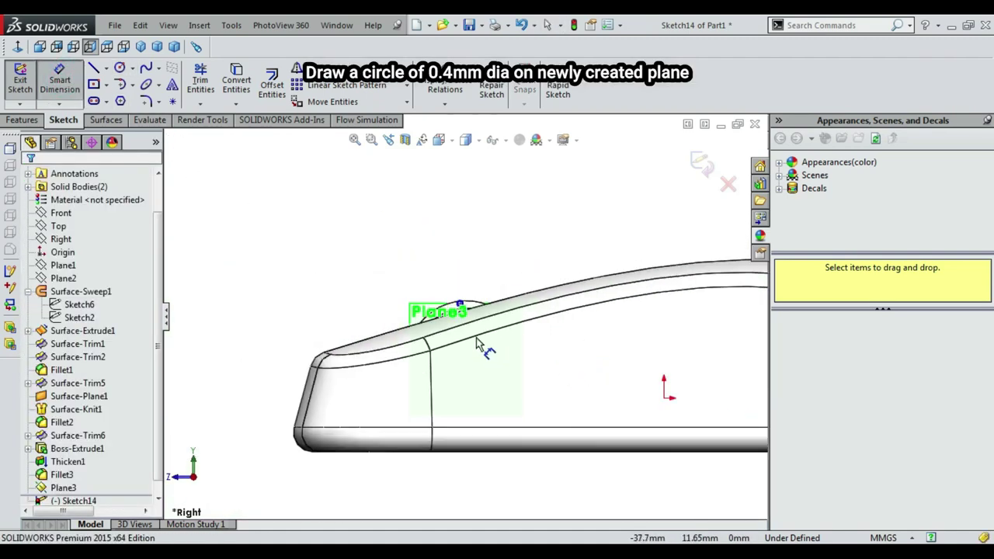
pyautogui.scroll(-3, 477, 343)
pyautogui.scroll(-2, 465, 322)
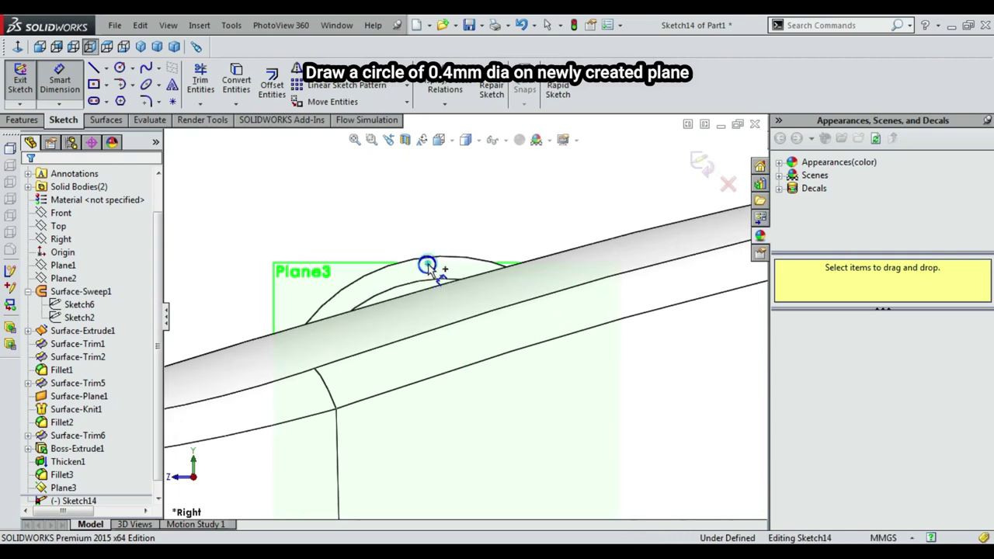
pyautogui.click(427, 266)
pyautogui.scroll(3, 645, 368)
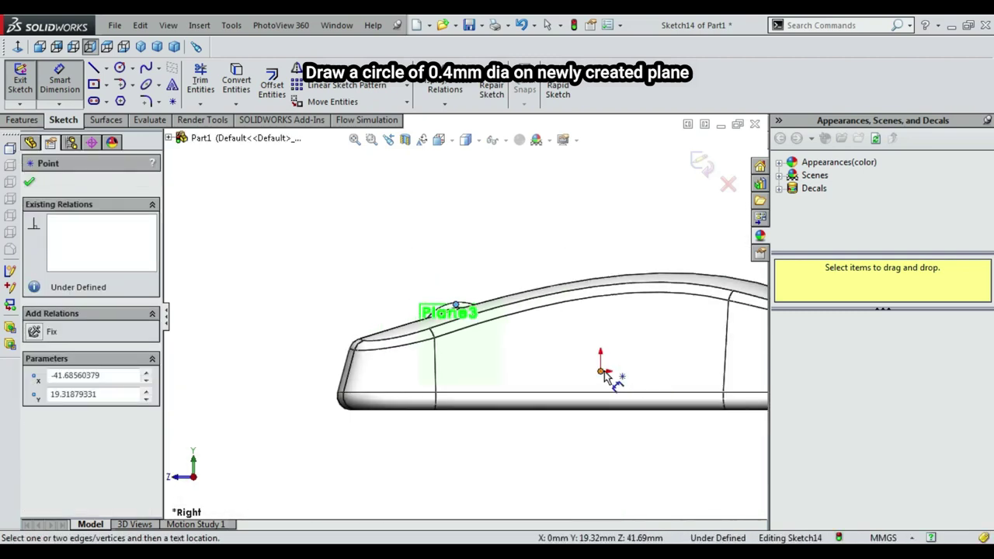
pyautogui.click(602, 373)
# Dimension the circle centre 19.88 mm above the origin and its diameter as 0.40 mm.
pyautogui.click(656, 366)
pyautogui.press('Return')
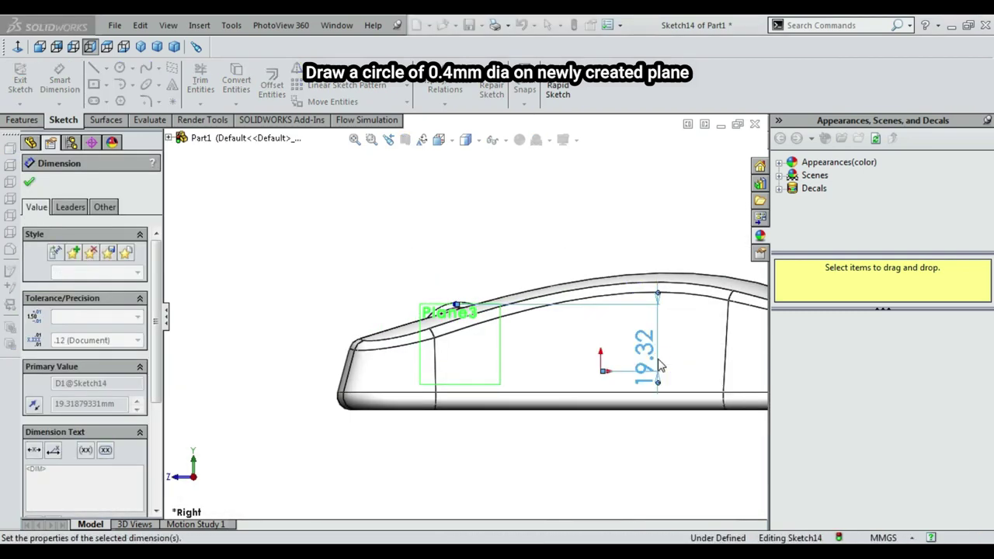
pyautogui.scroll(-3, 601, 354)
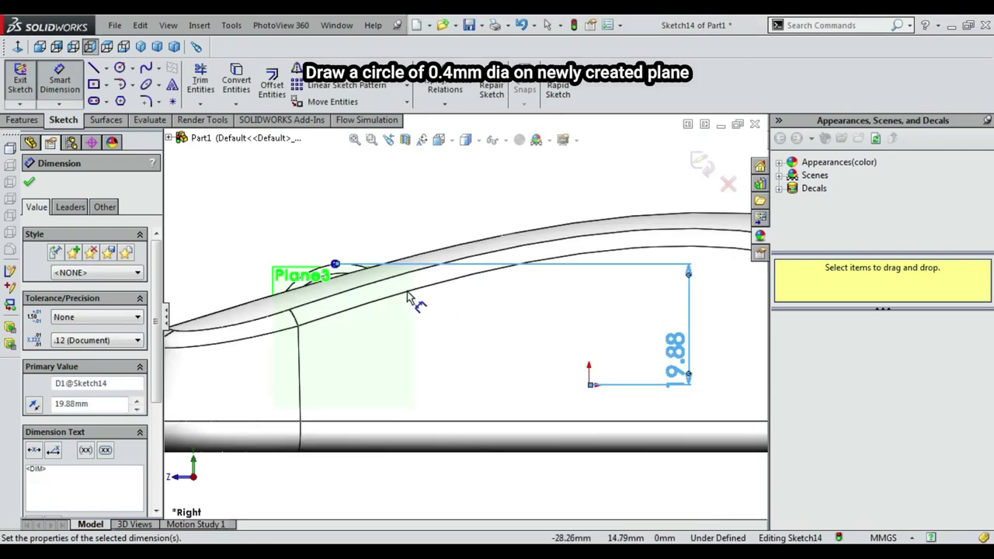
pyautogui.scroll(-1, 344, 264)
pyautogui.scroll(-2, 339, 270)
pyautogui.scroll(-2, 390, 304)
pyautogui.scroll(-2, 393, 295)
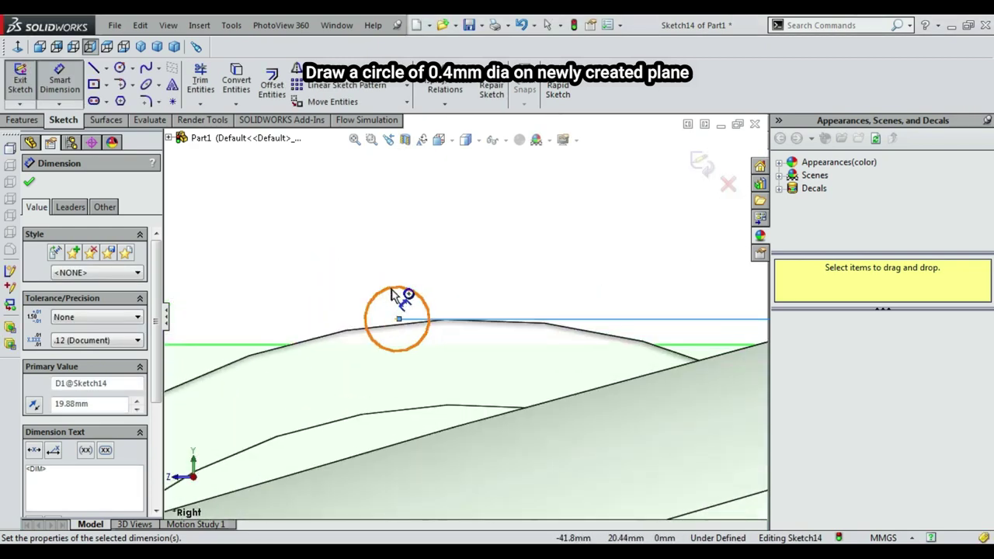
pyautogui.click(424, 298)
pyautogui.click(547, 221)
pyautogui.write('0.4')
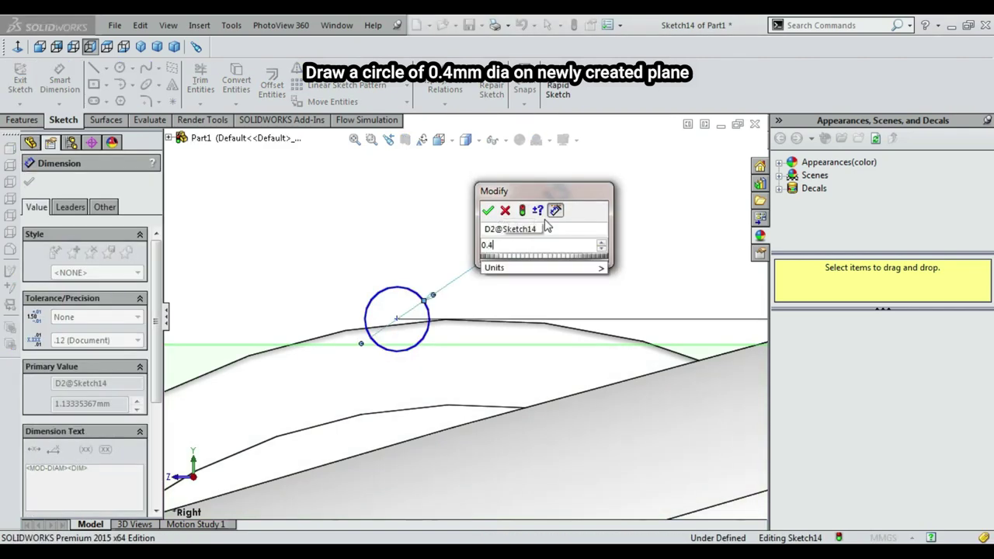
pyautogui.press('Return')
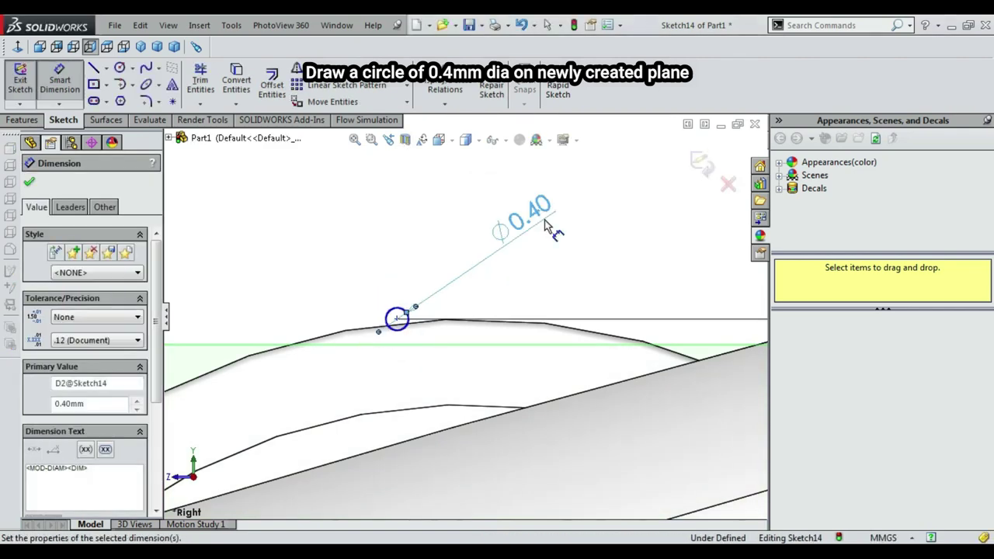
pyautogui.press('Escape')
# Add the 40.41 mm horizontal distance from the circle to the origin.
pyautogui.scroll(5, 365, 342)
pyautogui.scroll(-2, 342, 323)
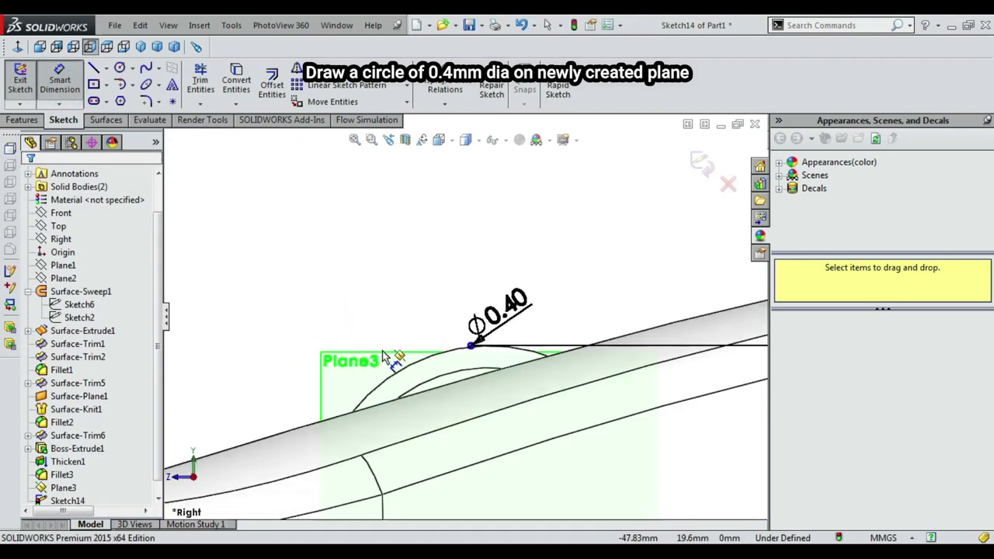
pyautogui.scroll(-2, 466, 346)
pyautogui.scroll(-2, 430, 322)
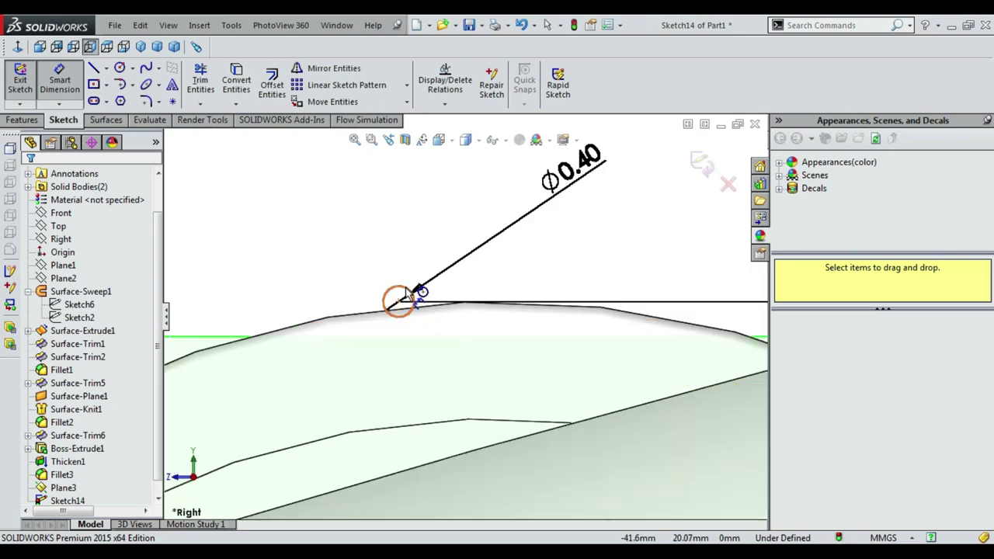
pyautogui.click(400, 299)
pyautogui.moveTo(643, 326); pyautogui.dragTo(661, 373, button='middle')
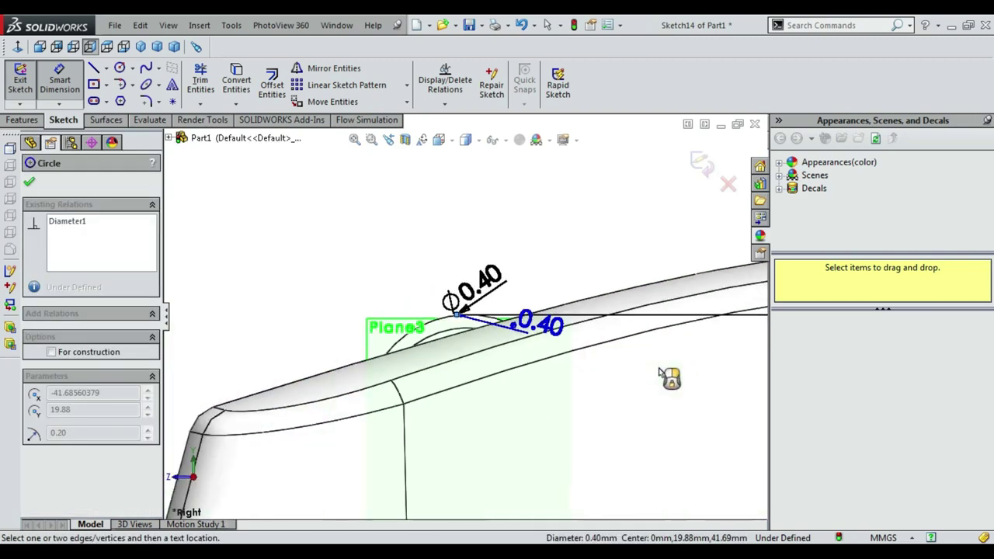
pyautogui.click(637, 400)
pyautogui.click(698, 365)
pyautogui.click(637, 400)
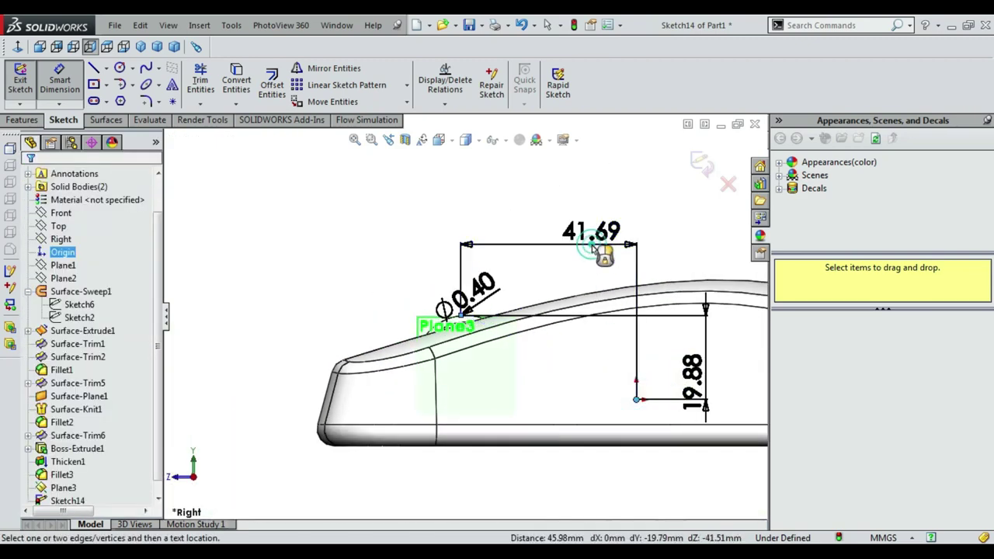
pyautogui.click(593, 247)
pyautogui.write('40.41')
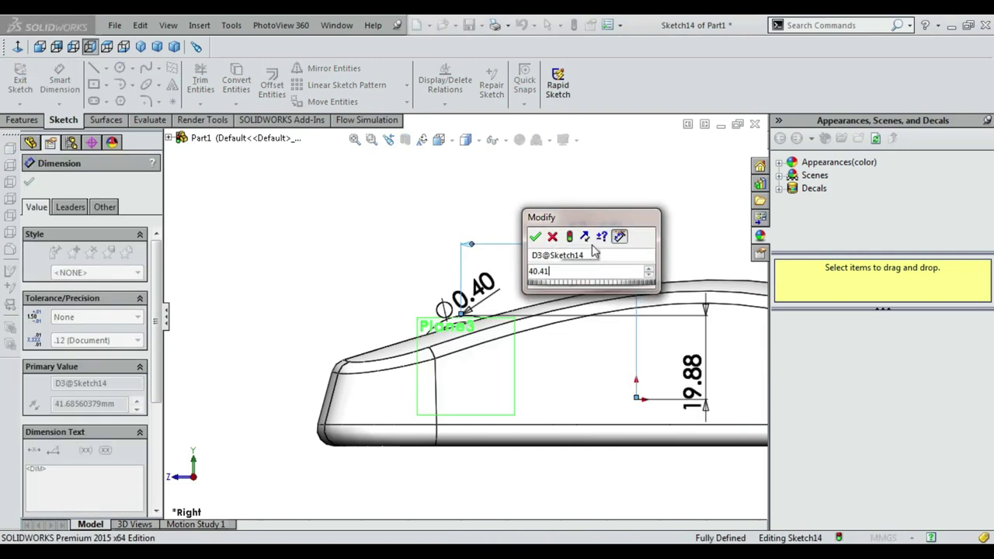
pyautogui.press('Return')
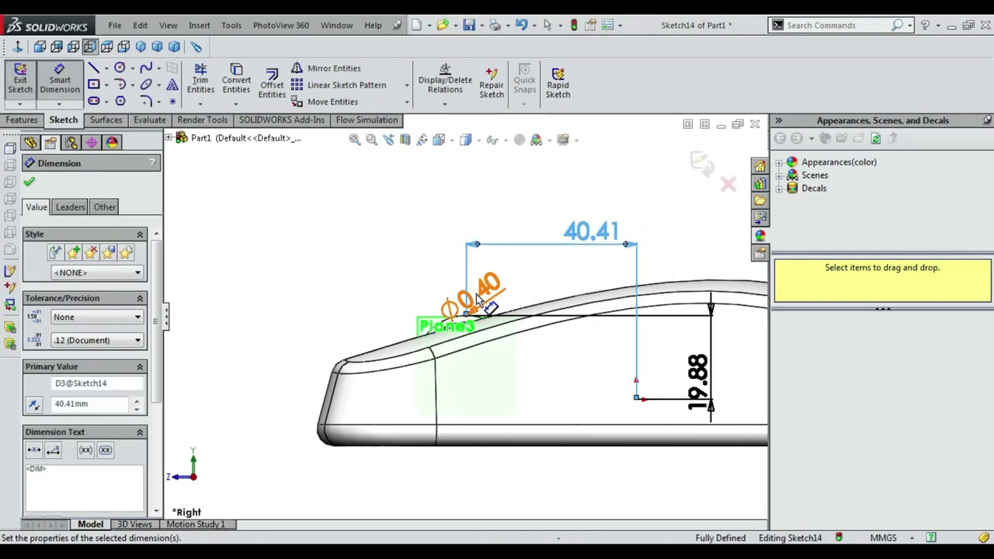
# Exit the now fully defined Sketch14.
pyautogui.scroll(-5, 473, 333)
pyautogui.scroll(-2, 428, 459)
pyautogui.scroll(-1, 432, 461)
pyautogui.scroll(2, 443, 450)
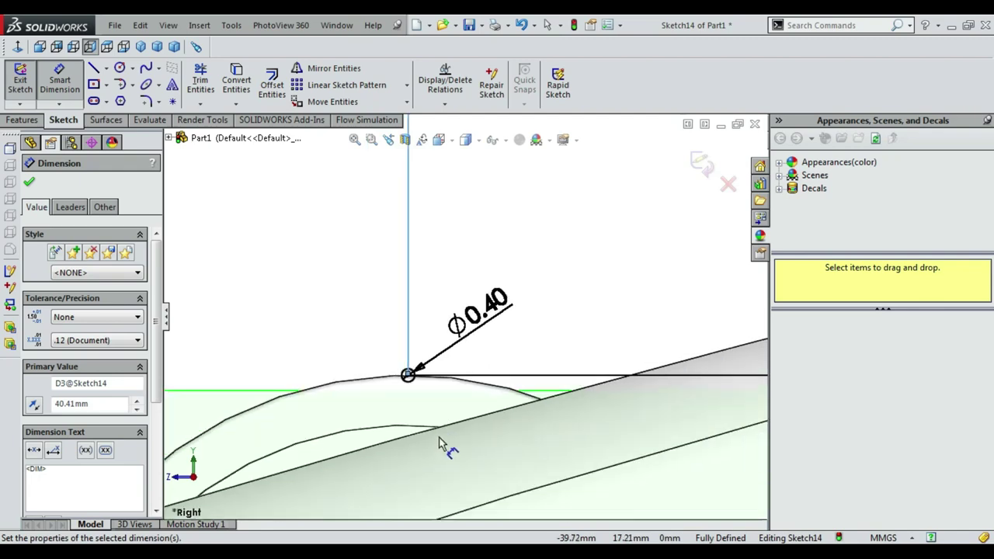
pyautogui.scroll(-2, 444, 450)
pyautogui.press('Escape')
pyautogui.click(693, 162)
# Clear the Plane3 selection and rotate the model to an angled view.
pyautogui.scroll(2, 372, 250)
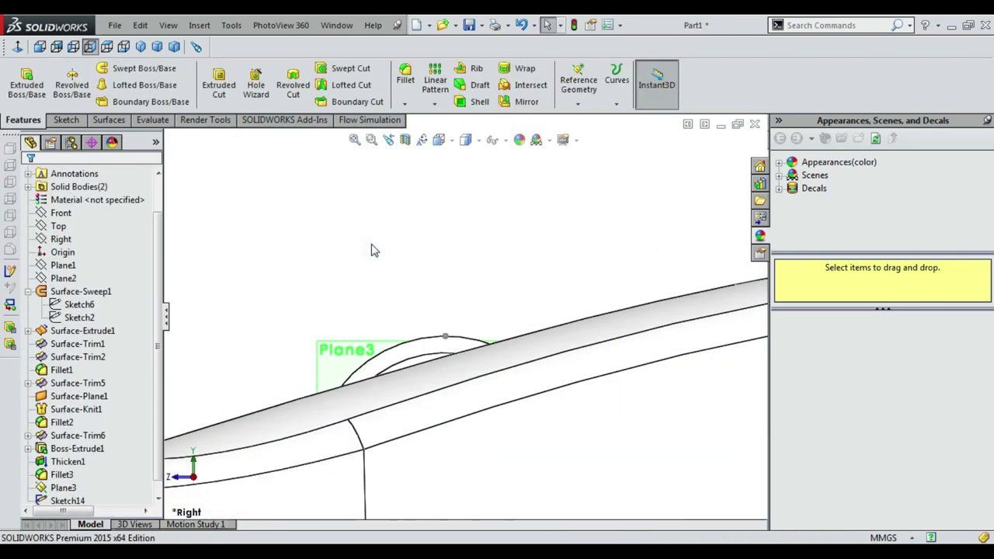
pyautogui.click(347, 348)
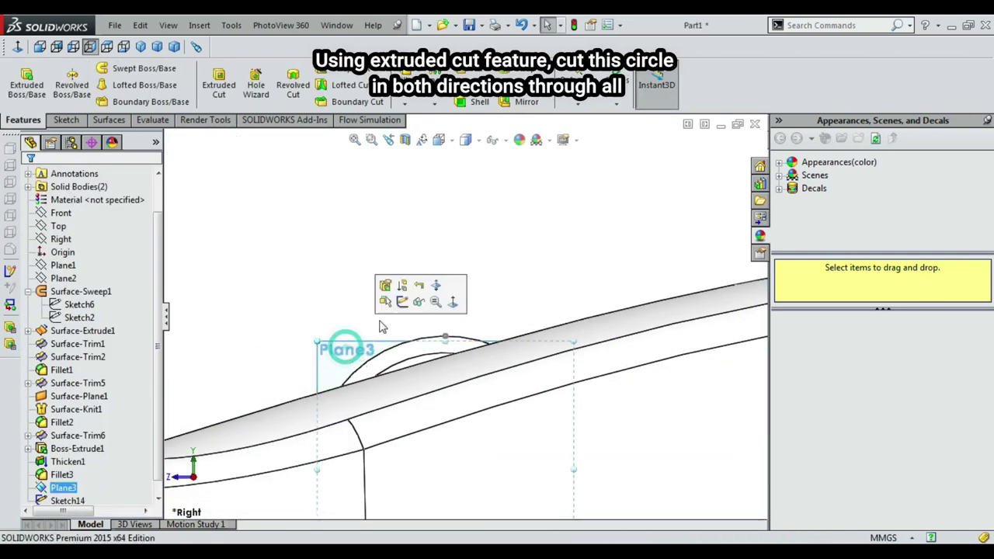
pyautogui.click(415, 303)
pyautogui.rightClick(407, 225)
pyautogui.click(430, 271)
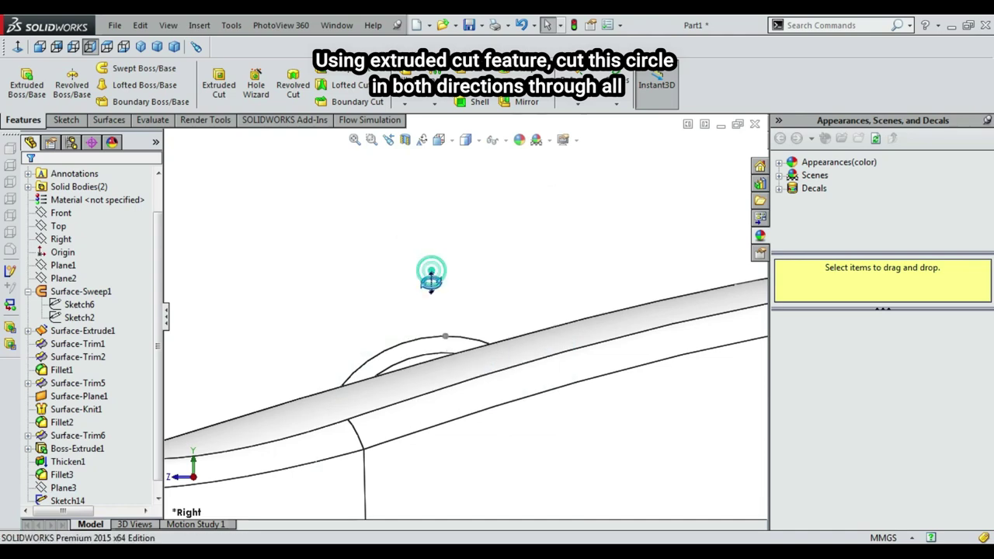
pyautogui.moveTo(430, 275); pyautogui.dragTo(471, 368)
pyautogui.scroll(-5, 471, 368)
# Cut-extrude the 0.40 mm circle through all in both directions to notch the wheel.
pyautogui.click(218, 85)
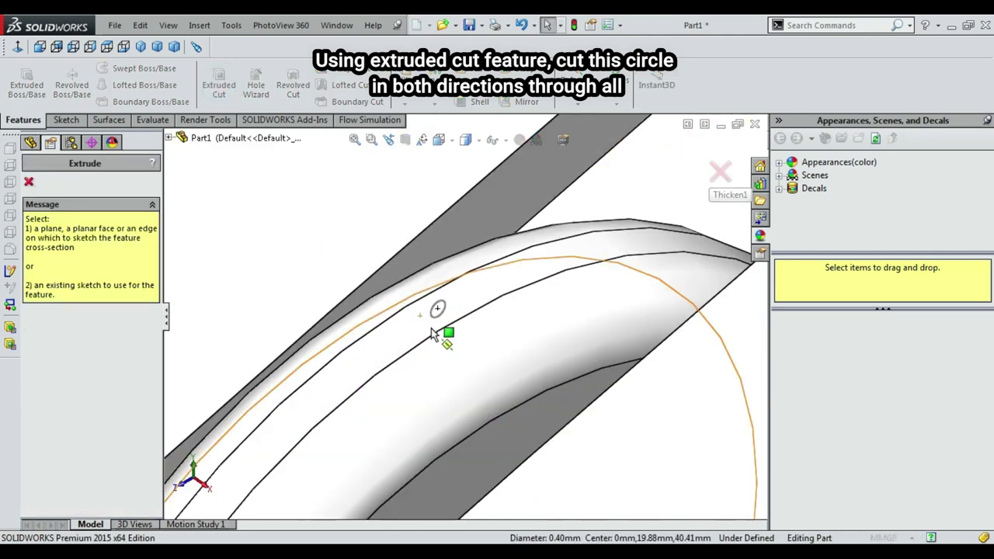
pyautogui.click(436, 315)
pyautogui.click(93, 265)
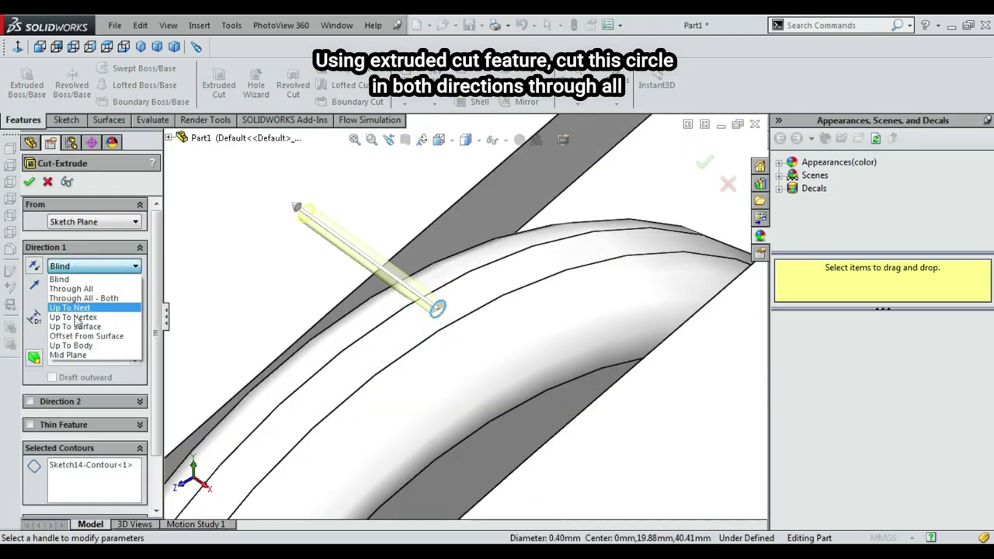
pyautogui.click(83, 355)
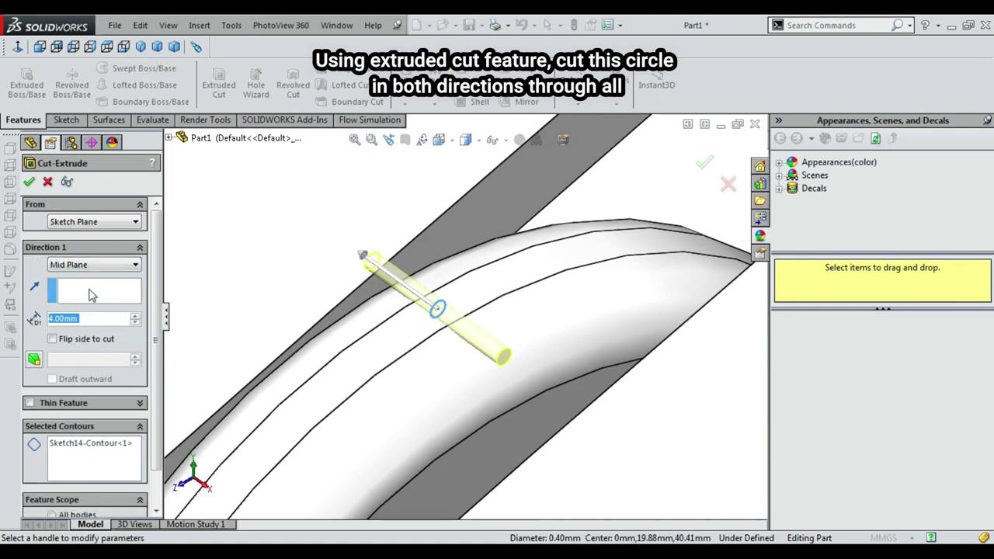
pyautogui.click(73, 267)
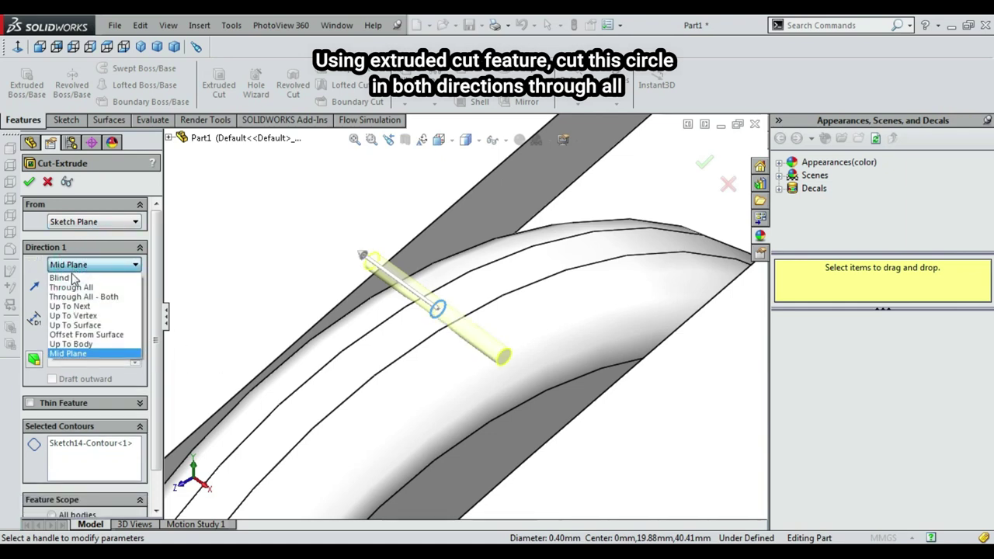
pyautogui.click(83, 297)
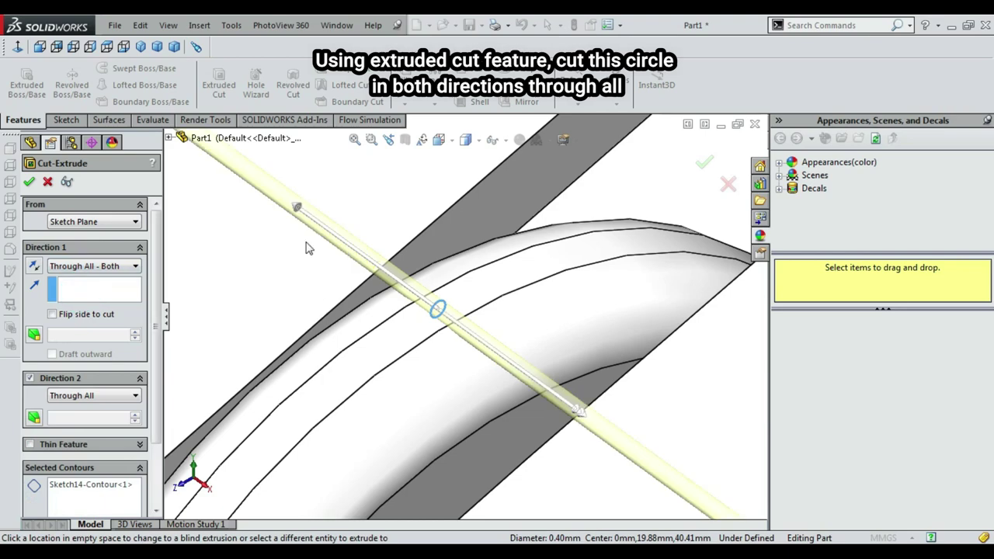
pyautogui.click(29, 181)
# Rotate and zoom until the slot across the wheel is seen side-on.
pyautogui.click(306, 260)
pyautogui.moveTo(307, 260); pyautogui.dragTo(373, 271, button='middle')
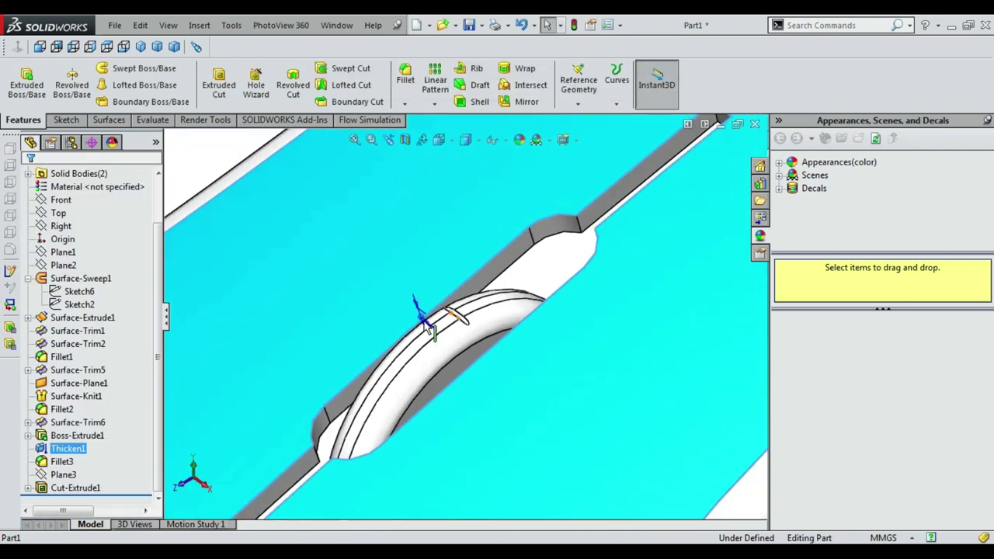
pyautogui.click(288, 194)
pyautogui.rightClick(288, 194)
pyautogui.click(328, 238)
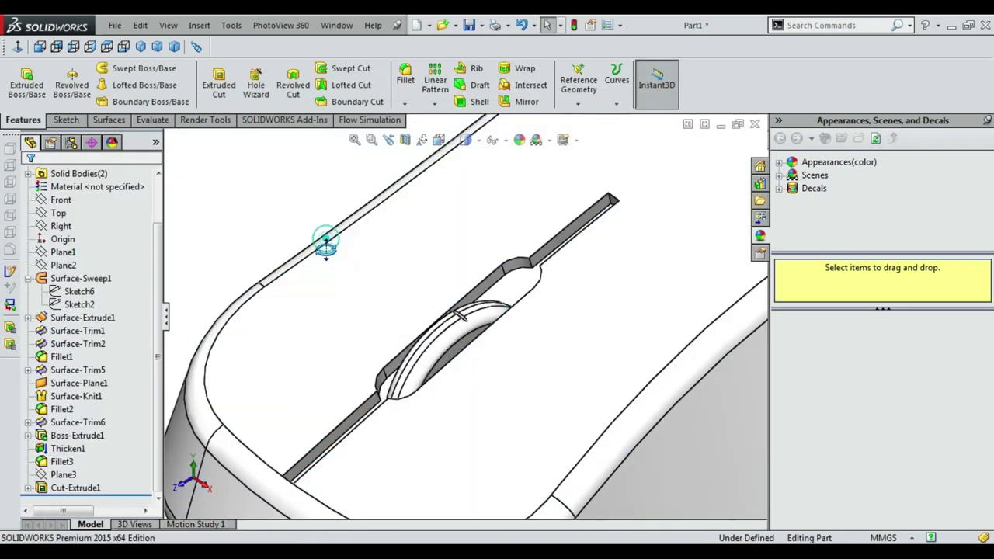
pyautogui.moveTo(328, 237)
pyautogui.mouseDown()
pyautogui.moveTo(420, 262)
pyautogui.moveTo(406, 261)
pyautogui.mouseUp()
pyautogui.scroll(-5, 406, 262)
pyautogui.moveTo(442, 326); pyautogui.dragTo(341, 288)
# Round the slot's rim edge with a 0.1 mm Fillet4.
pyautogui.click(417, 98)
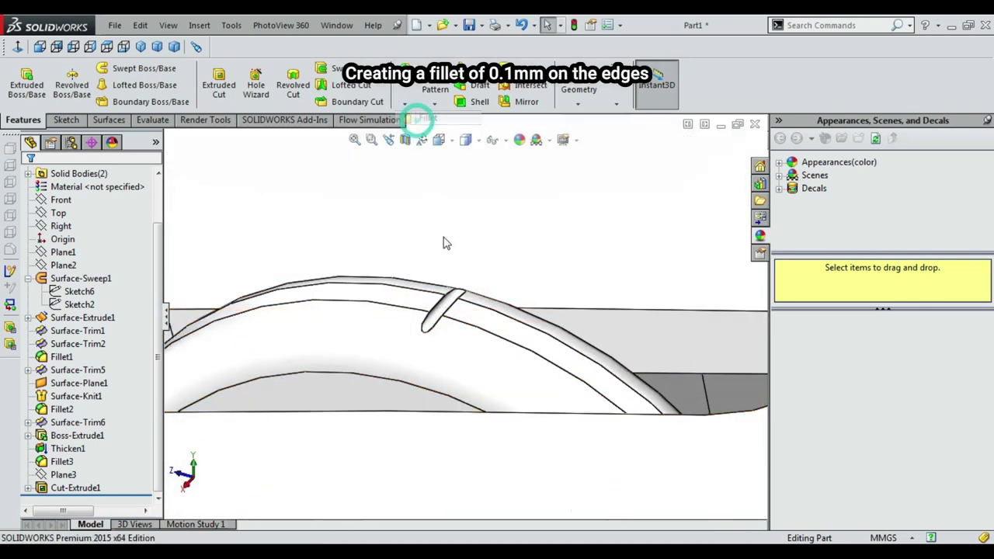
pyautogui.write('0.10mm')
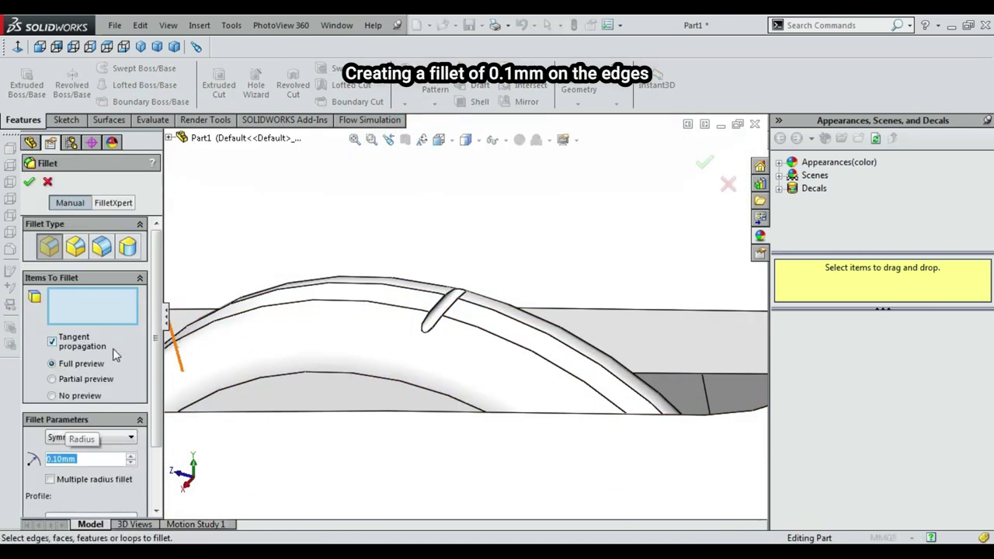
pyautogui.scroll(-3, 445, 338)
pyautogui.click(435, 333)
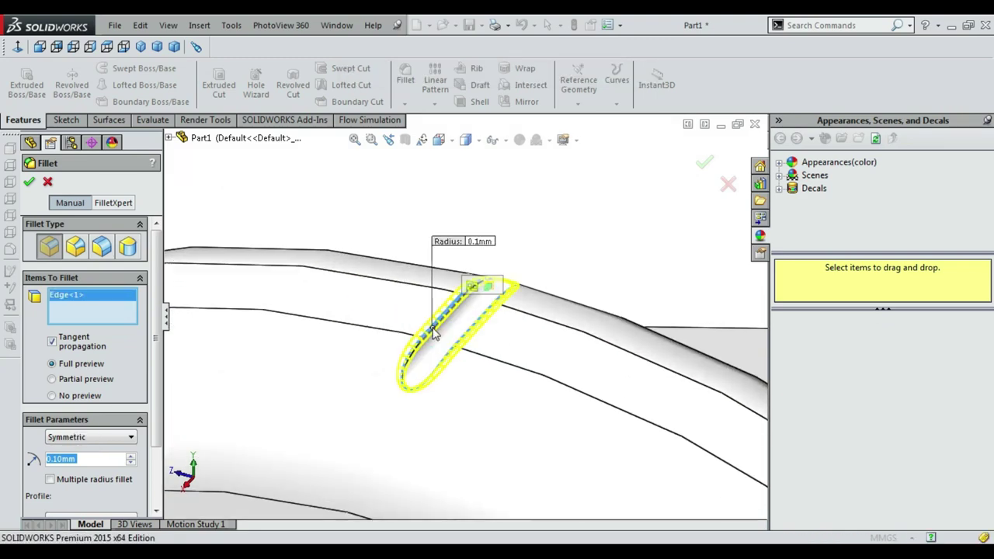
pyautogui.click(29, 182)
pyautogui.moveTo(288, 195); pyautogui.dragTo(390, 237, button='middle')
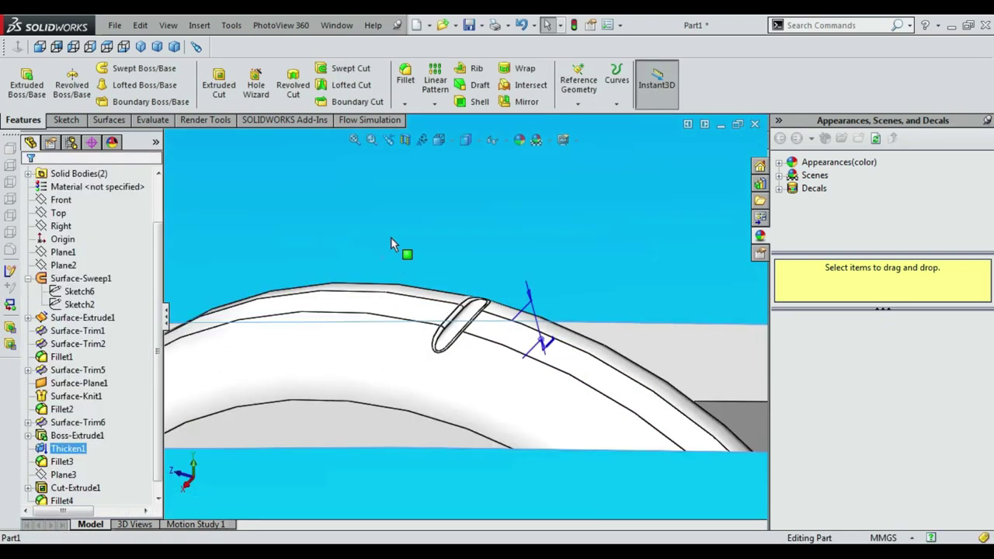
pyautogui.scroll(2, 390, 237)
pyautogui.click(404, 272)
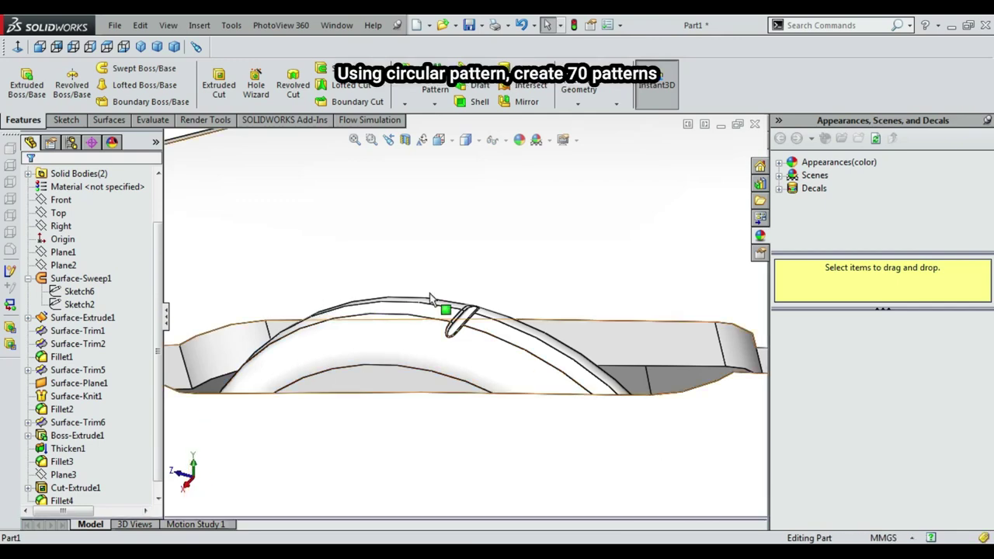
# Start a circular pattern and add the slot cut and its fillet as features to repeat.
pyautogui.scroll(-2, 458, 287)
pyautogui.click(433, 104)
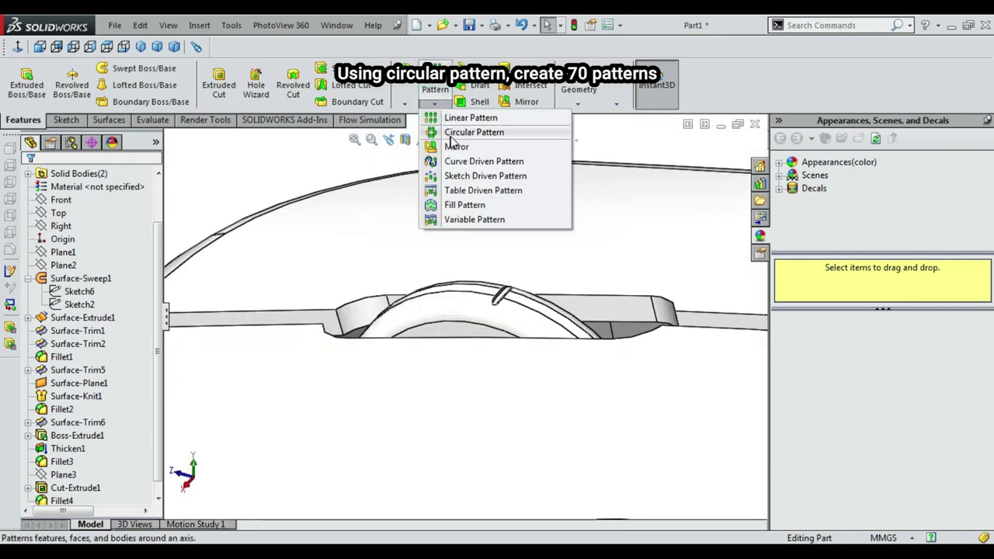
pyautogui.click(454, 134)
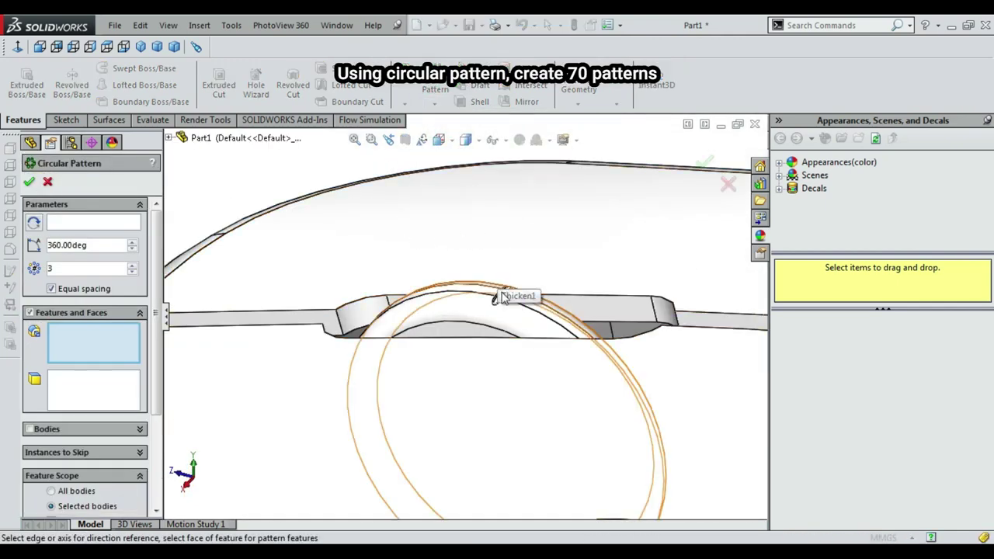
pyautogui.moveTo(501, 297); pyautogui.dragTo(506, 332, button='middle')
pyautogui.scroll(-2, 454, 335)
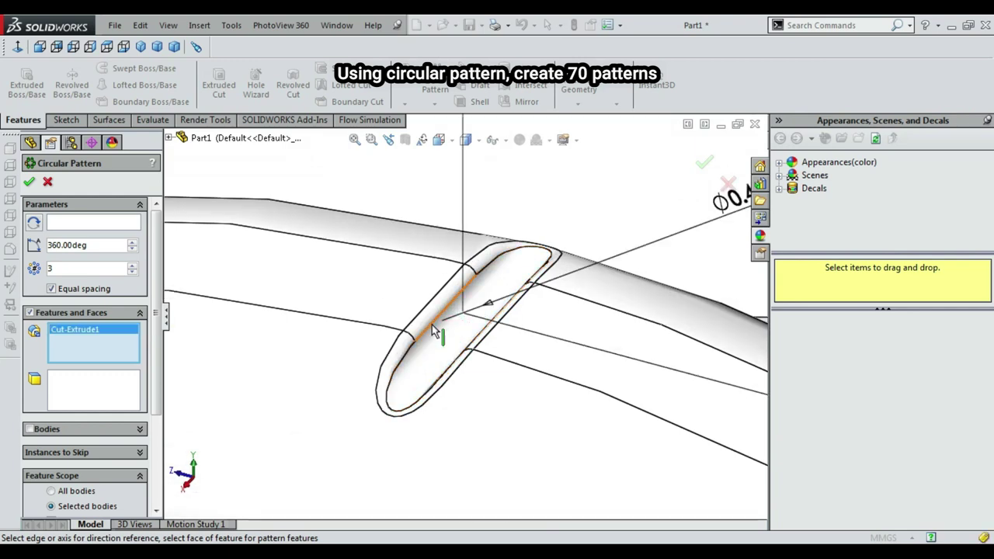
pyautogui.click(402, 351)
pyautogui.press('z')
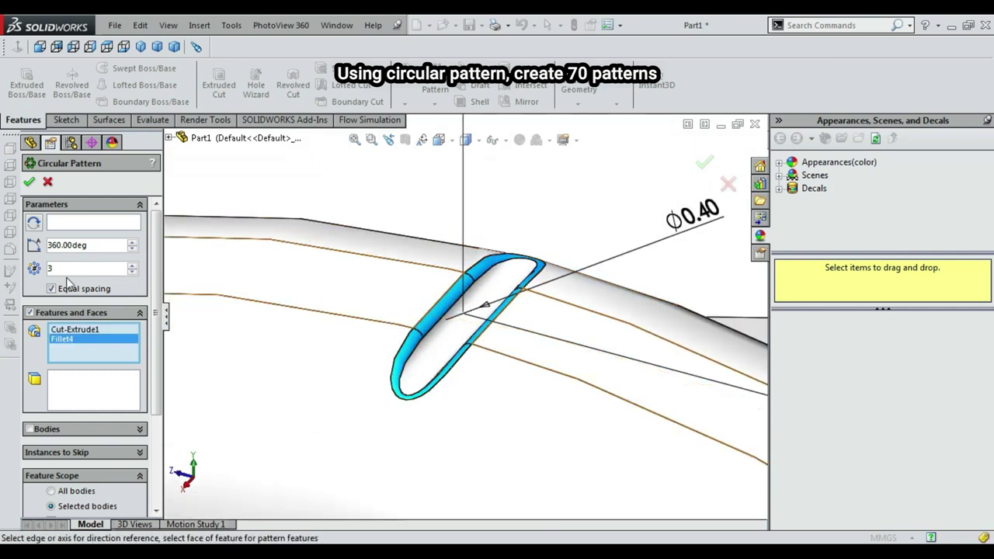
# Set 70 equally spaced instances about the wheel-edge axis and confirm the pattern.
pyautogui.press('BackSpace')
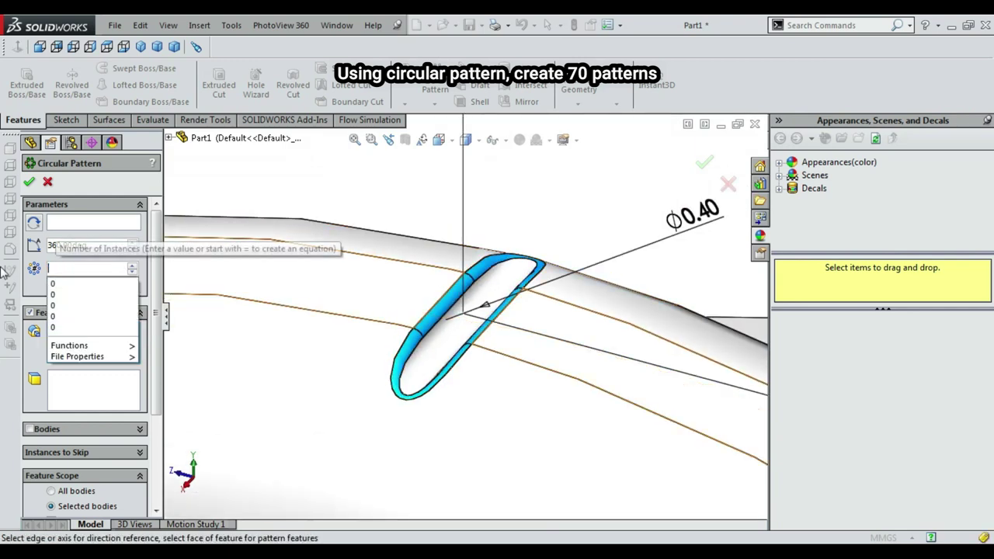
pyautogui.write('70')
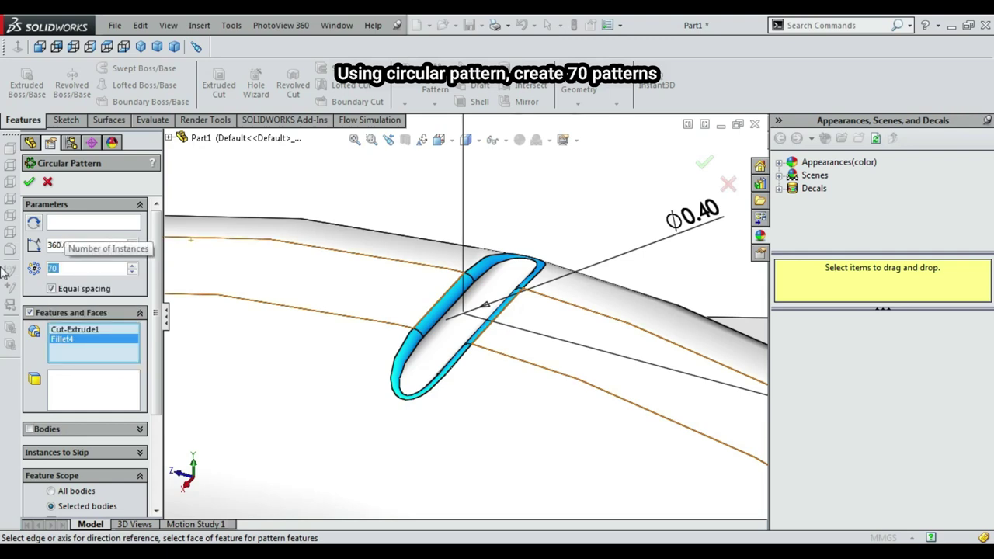
pyautogui.click(63, 222)
pyautogui.press('z')
pyautogui.click(281, 303)
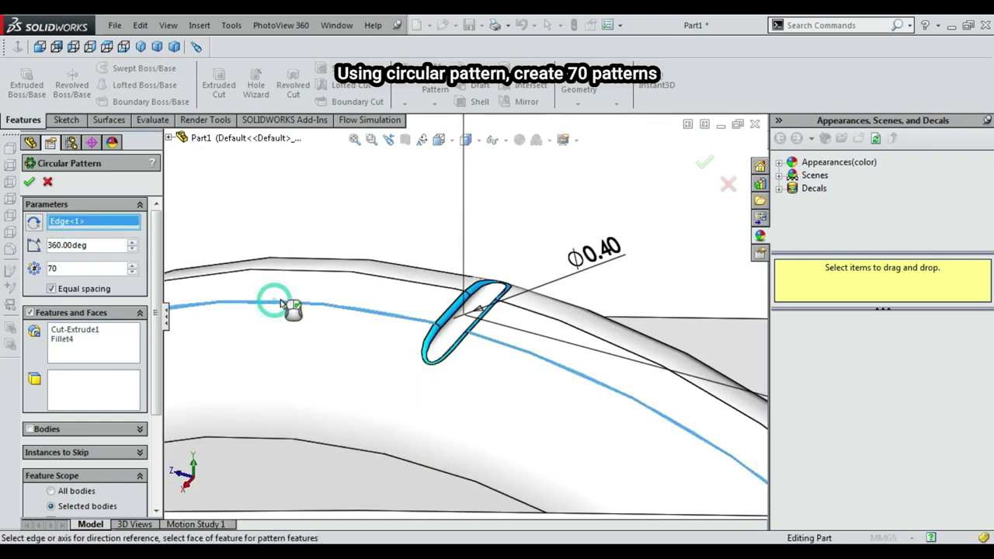
pyautogui.press('z')
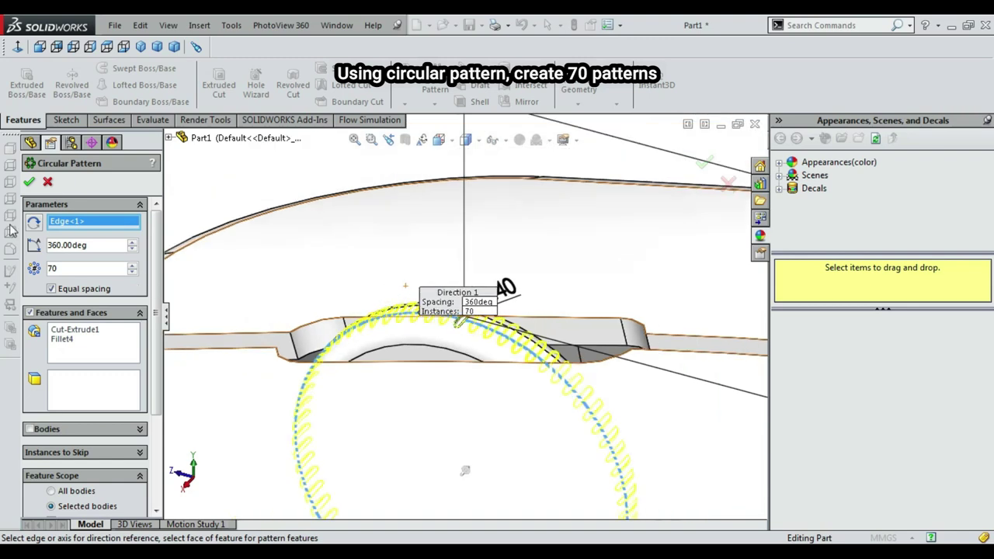
pyautogui.press('Return')
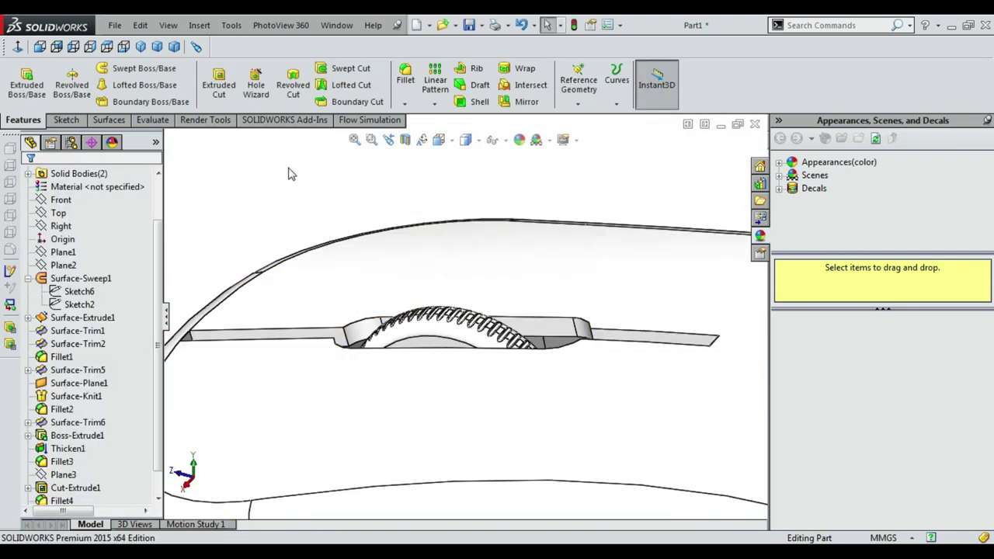
pyautogui.rightClick(294, 163)
# Rotate the model to inspect the newly ridged scroll wheel.
pyautogui.click(338, 223)
pyautogui.moveTo(341, 232)
pyautogui.mouseDown()
pyautogui.moveTo(294, 360)
pyautogui.moveTo(426, 317)
pyautogui.moveTo(381, 395)
pyautogui.moveTo(421, 337)
pyautogui.moveTo(406, 337)
pyautogui.moveTo(458, 330)
pyautogui.moveTo(530, 351)
pyautogui.moveTo(415, 282)
pyautogui.mouseUp()
pyautogui.scroll(-3, 472, 339)
pyautogui.scroll(-3, 472, 342)
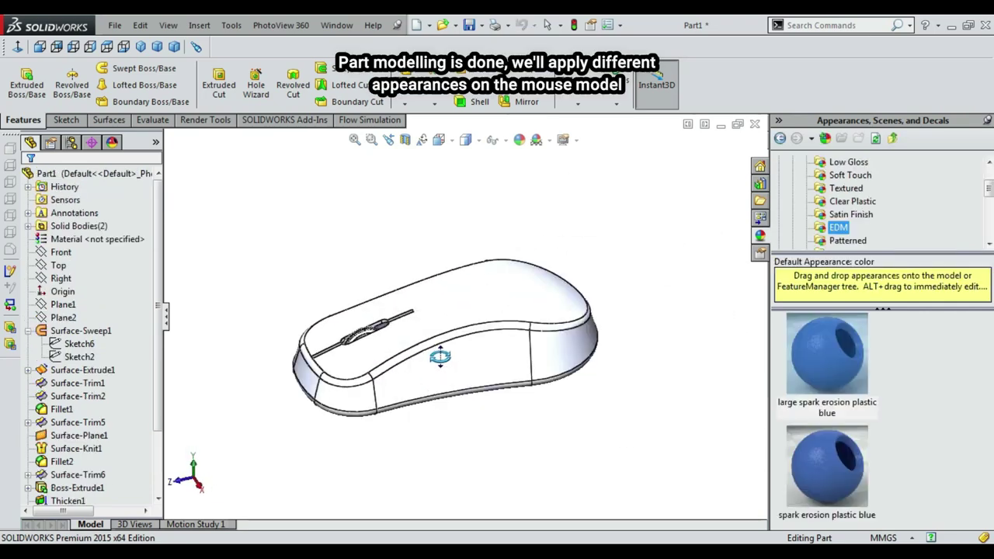
# Drag white satin finish plastic onto the mouse and check the part's appearances.
pyautogui.click(857, 217)
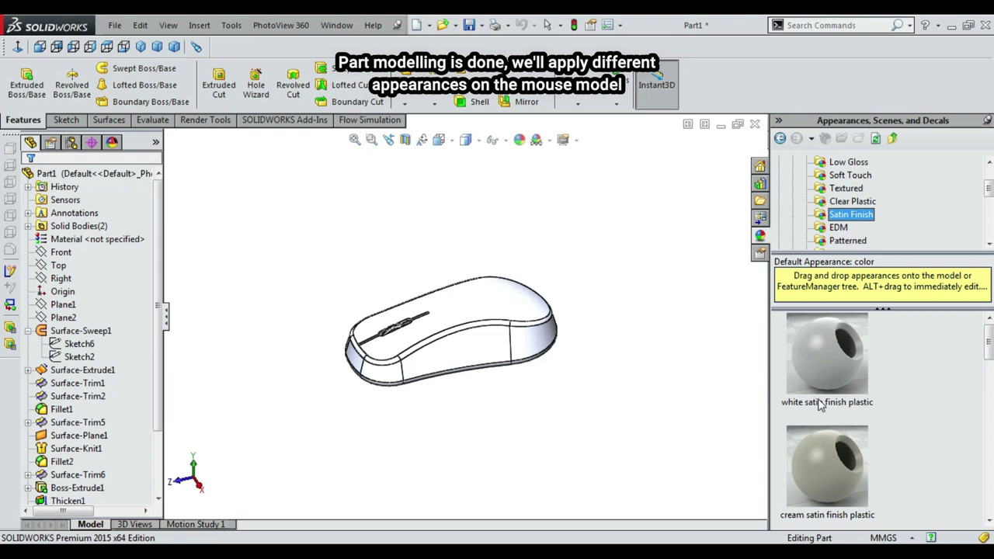
pyautogui.scroll(-1, 823, 411)
pyautogui.scroll(1, 824, 417)
pyautogui.doubleClick(828, 374)
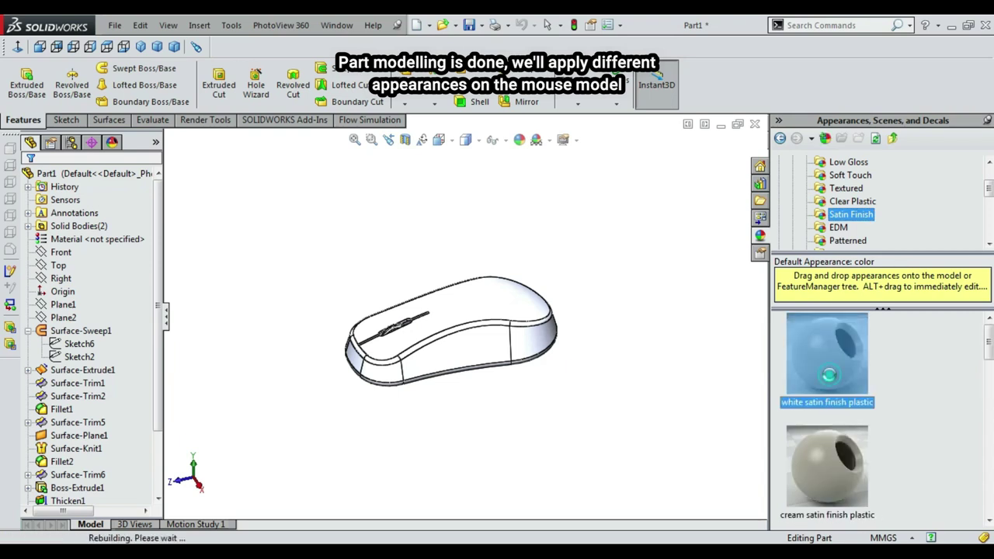
pyautogui.moveTo(829, 375); pyautogui.dragTo(479, 319)
pyautogui.click(112, 145)
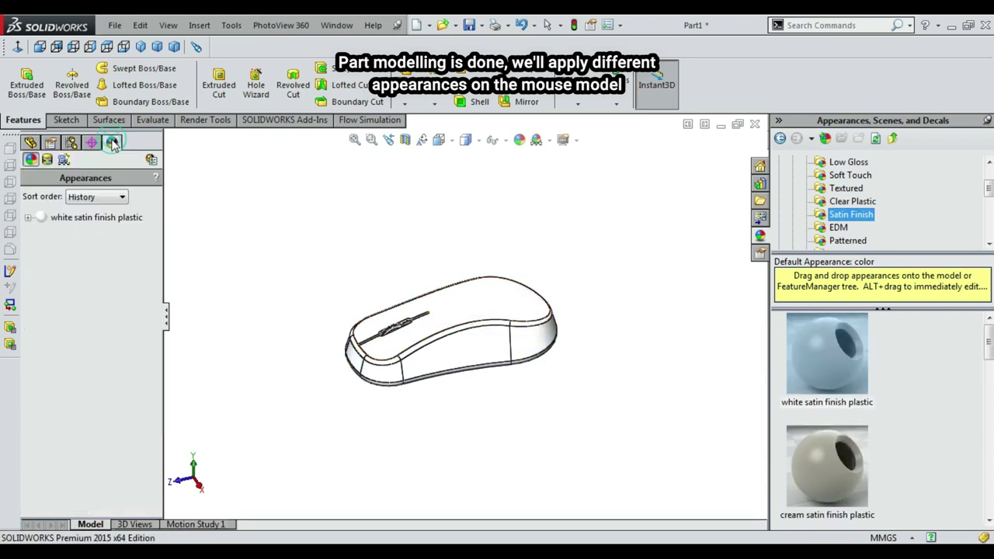
pyautogui.click(31, 144)
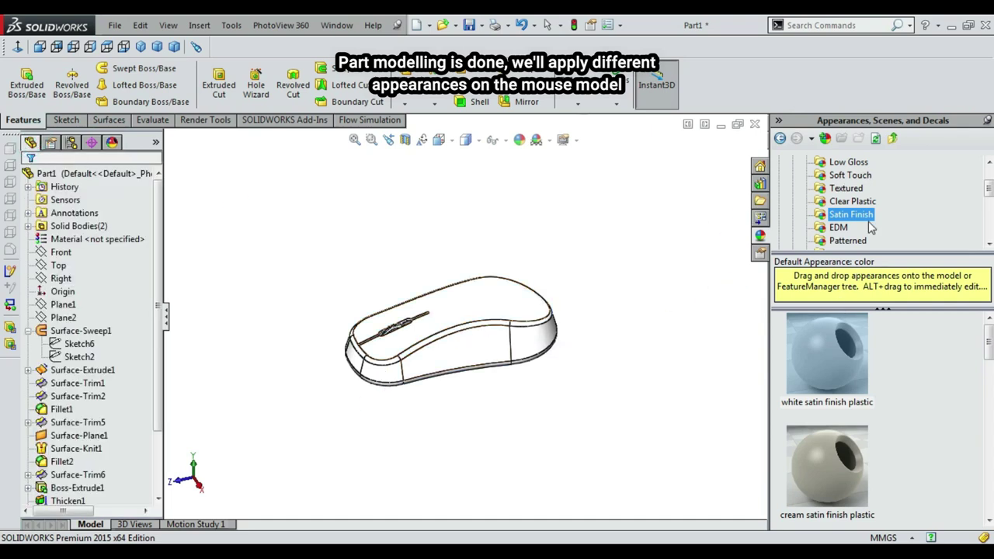
# Drag blue EDM spark erosion plastic onto the side band face.
pyautogui.click(845, 229)
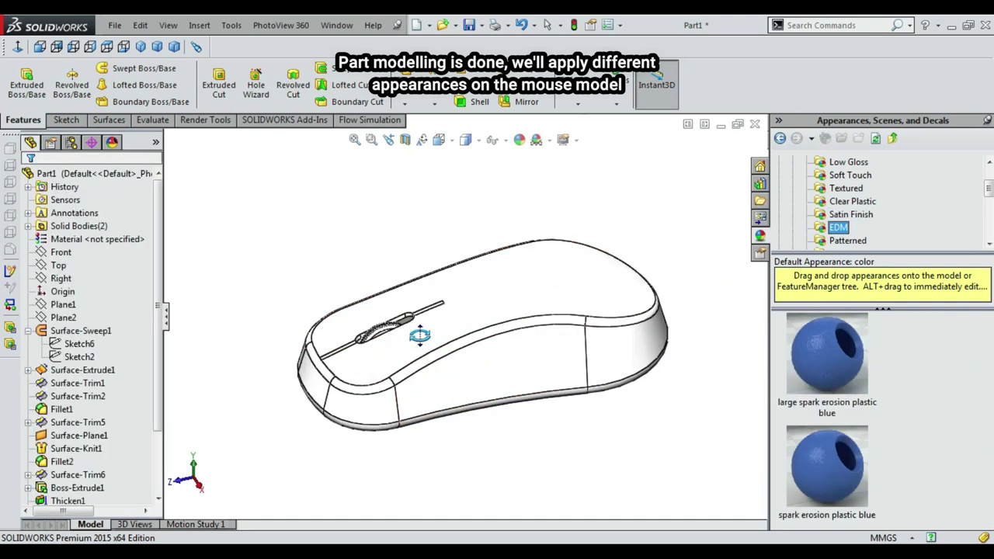
pyautogui.scroll(-5, 420, 334)
pyautogui.moveTo(827, 375); pyautogui.dragTo(561, 325)
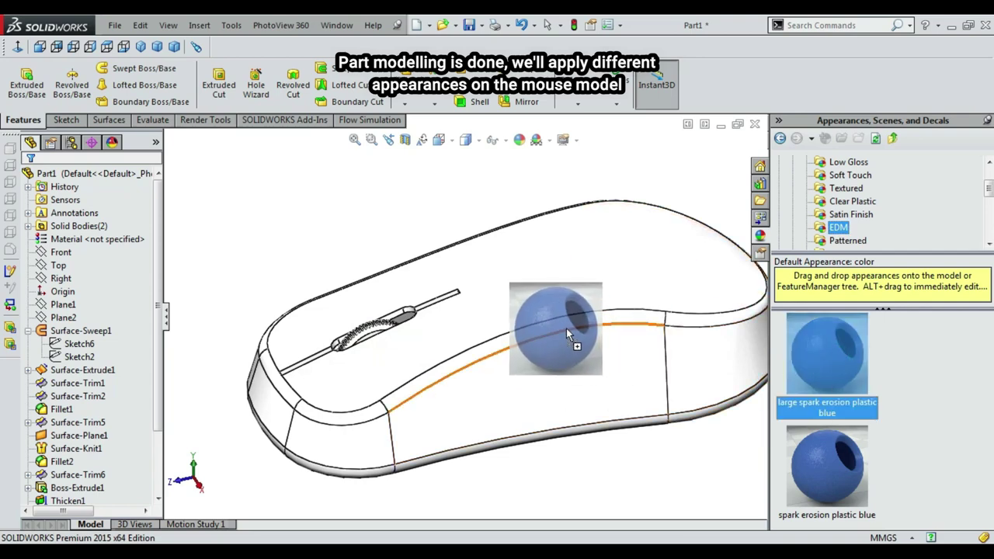
pyautogui.click(557, 328)
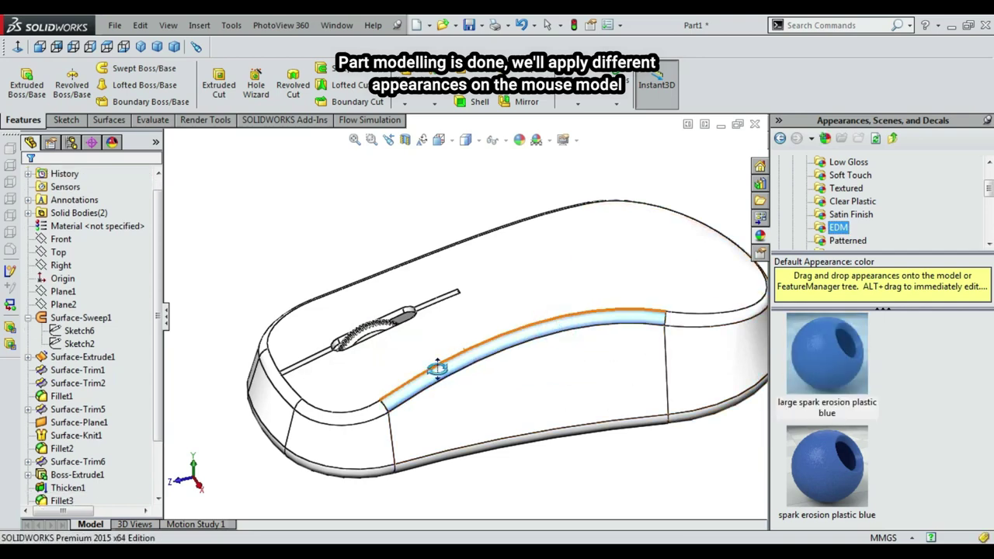
# Copy the blue band's appearance and paste it onto the front and left fillets and lower band.
pyautogui.scroll(-3, 356, 386)
pyautogui.click(523, 396)
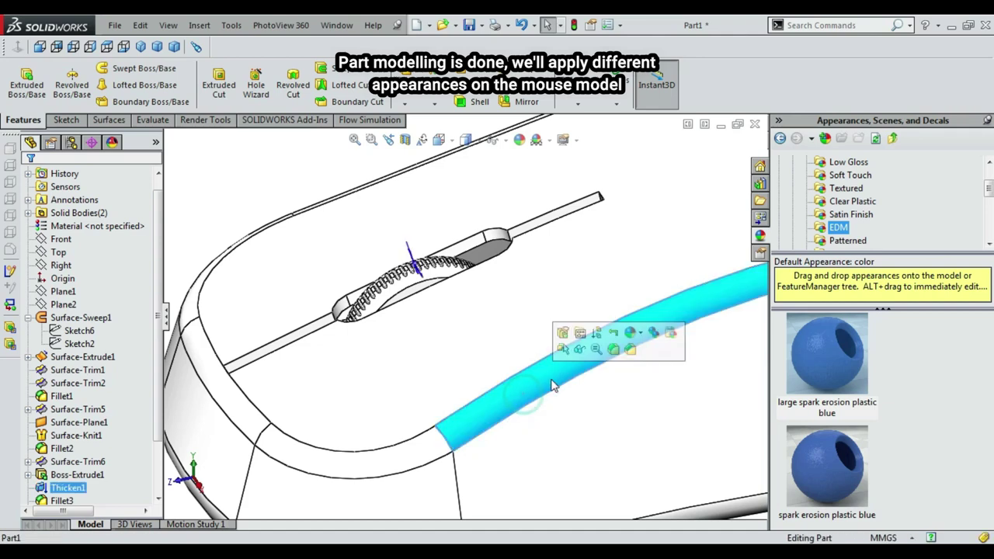
pyautogui.click(660, 334)
pyautogui.scroll(3, 497, 357)
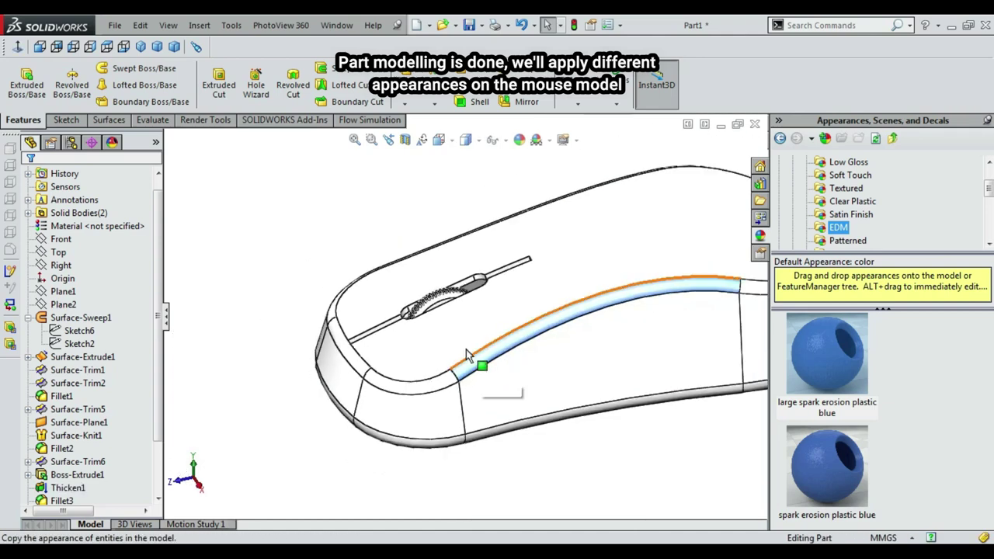
pyautogui.scroll(-1, 432, 381)
pyautogui.scroll(-1, 413, 402)
pyautogui.click(414, 402)
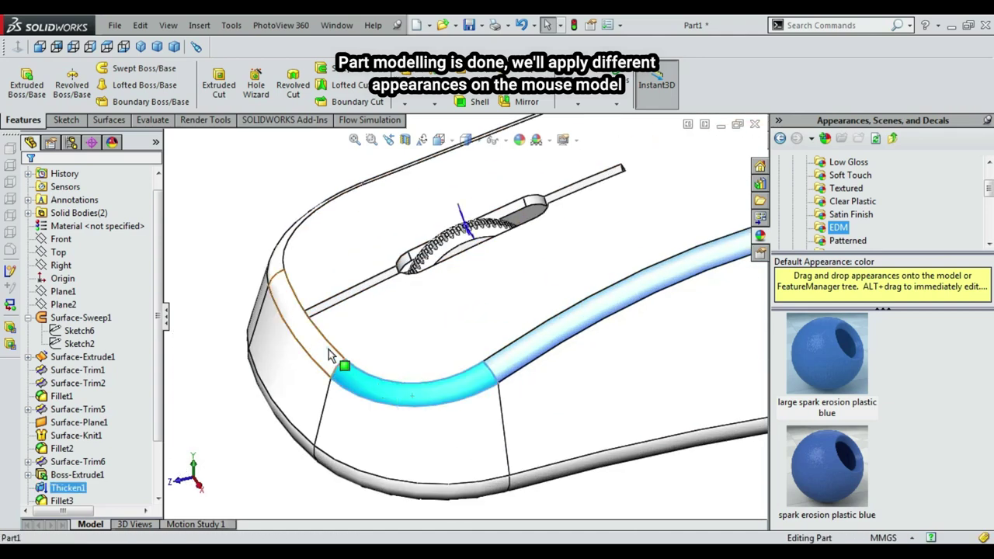
pyautogui.click(328, 351)
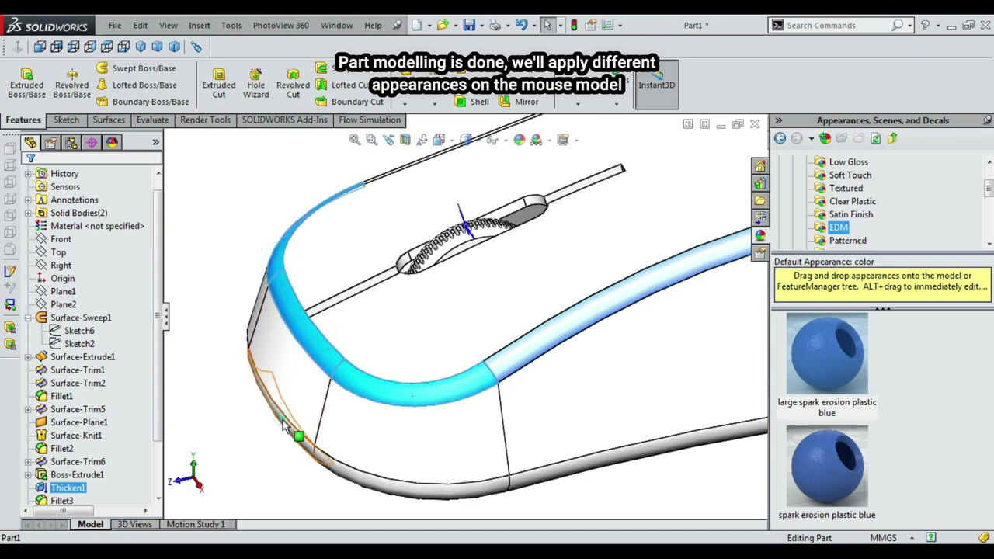
pyautogui.click(535, 483)
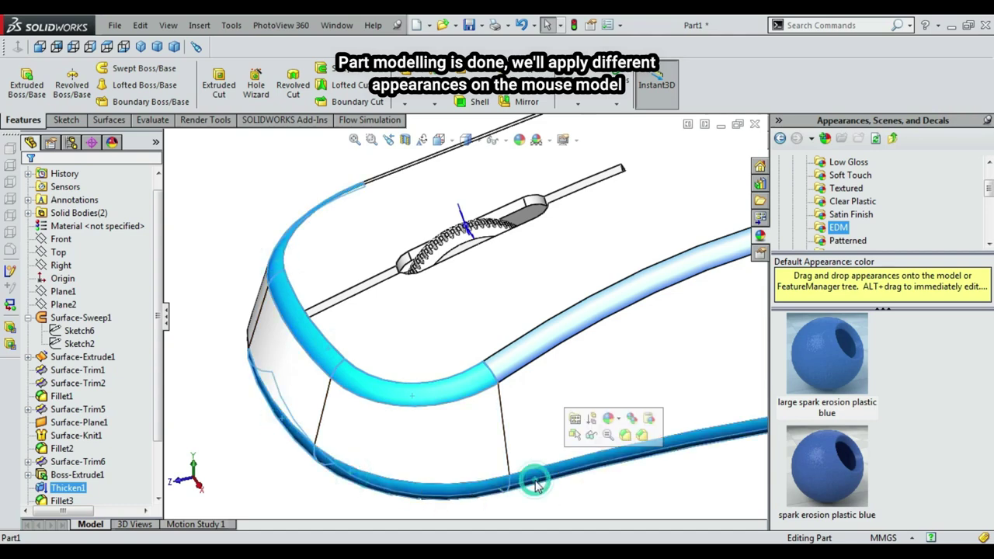
pyautogui.click(615, 429)
# Fit the mouse in view and apply the blue appearance to the top rim.
pyautogui.press('f')
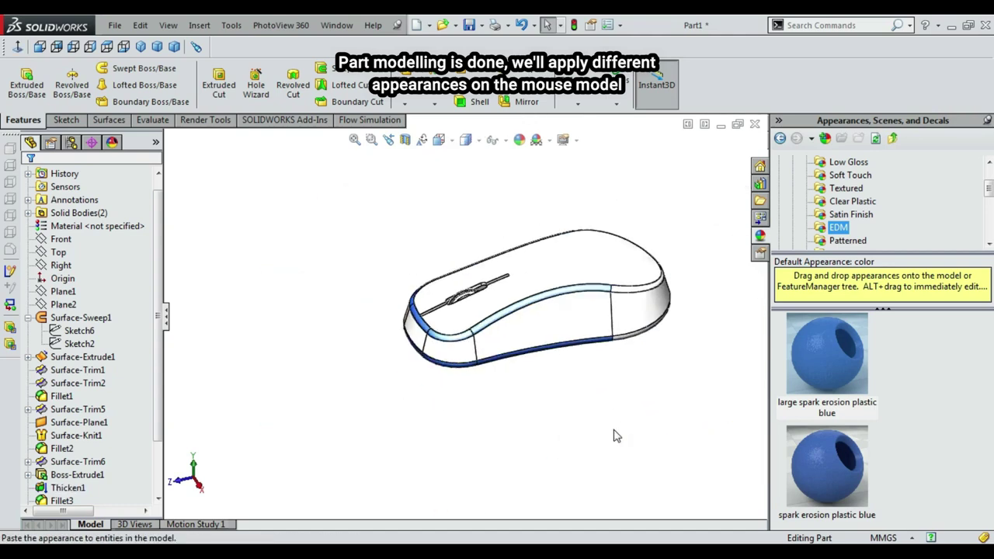
pyautogui.moveTo(683, 354); pyautogui.dragTo(599, 298, button='middle')
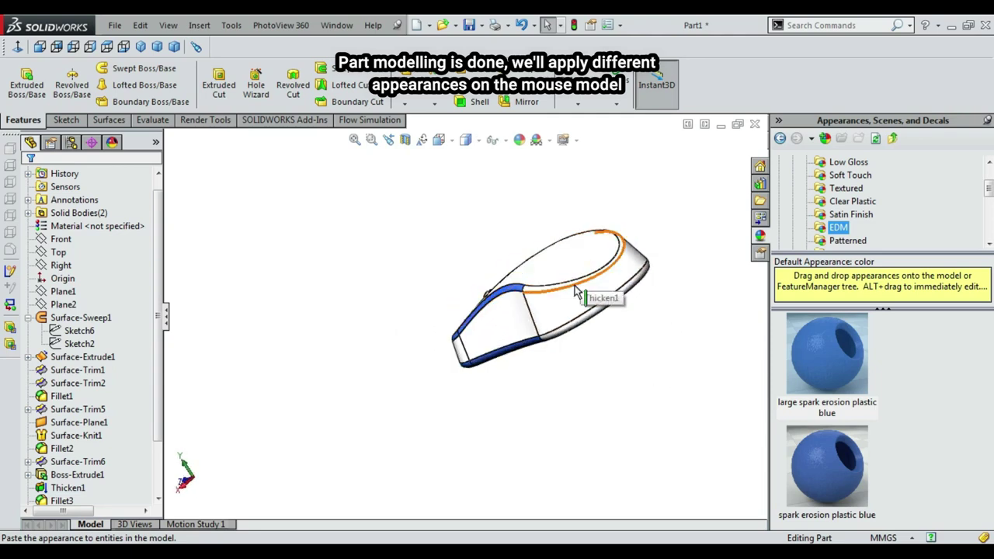
pyautogui.scroll(-4, 567, 297)
pyautogui.click(568, 297)
pyautogui.click(590, 402)
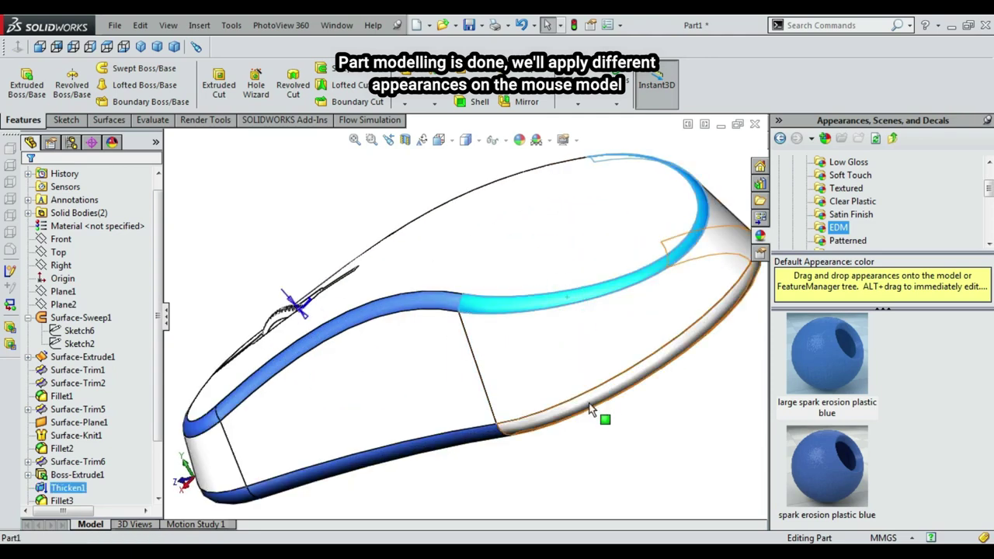
pyautogui.click(691, 388)
# Drop the blue appearance onto the lower rim from a side view.
pyautogui.scroll(3, 692, 388)
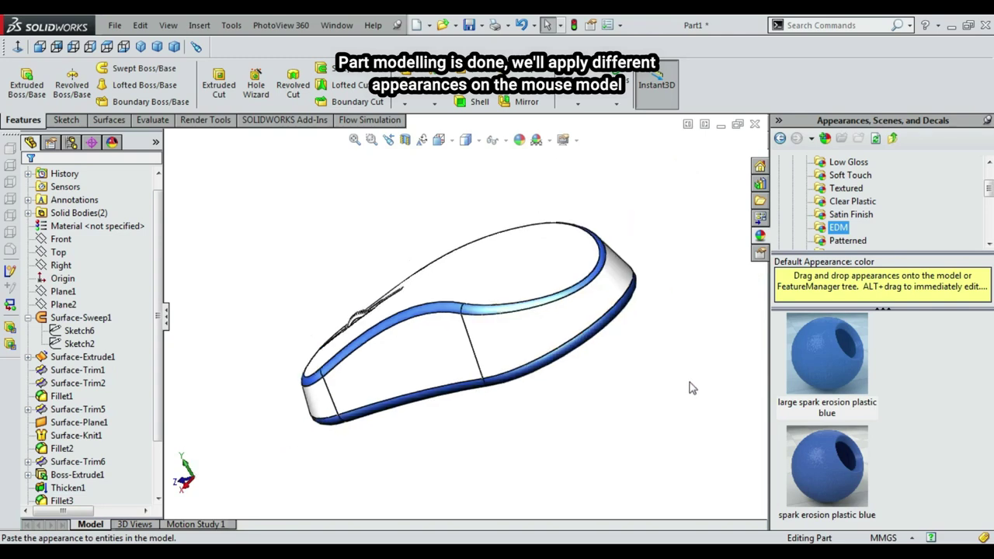
pyautogui.moveTo(685, 394)
pyautogui.mouseDown(button='middle')
pyautogui.moveTo(660, 396)
pyautogui.moveTo(541, 337)
pyautogui.moveTo(556, 317)
pyautogui.mouseUp(button='middle')
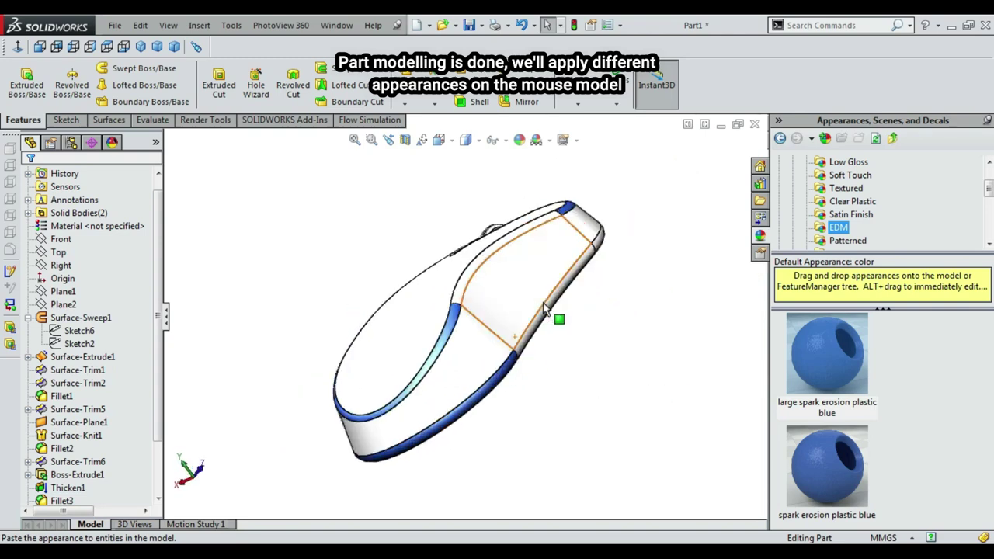
pyautogui.scroll(-4, 476, 294)
pyautogui.scroll(-2, 476, 293)
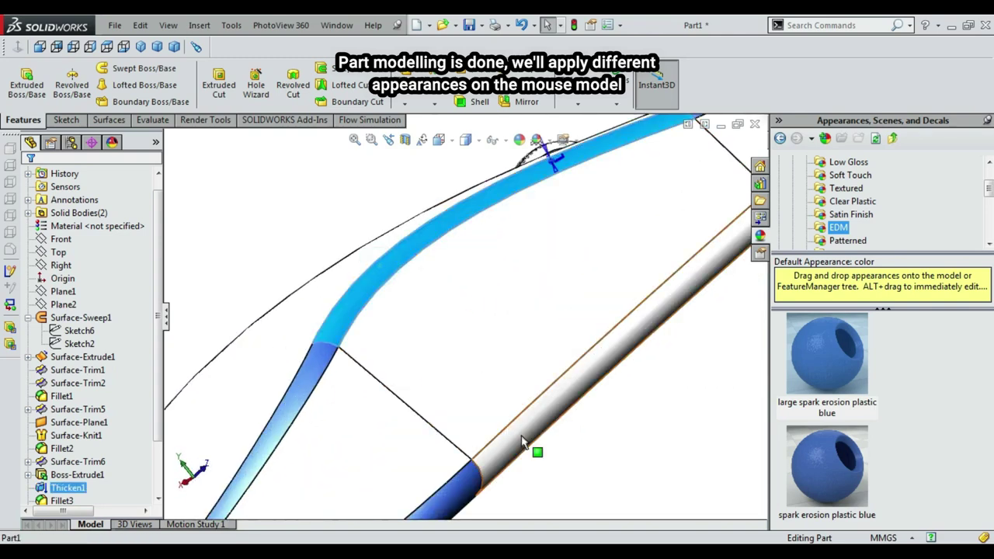
pyautogui.moveTo(522, 443); pyautogui.dragTo(523, 441)
pyautogui.click(634, 375)
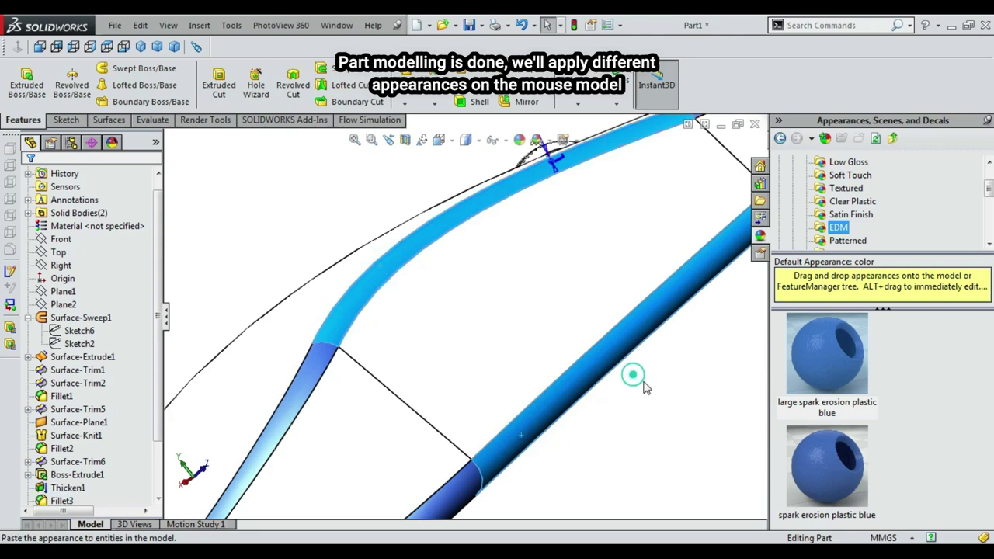
# Orbit to show side and top and select among the mouse's lower side faces.
pyautogui.scroll(4, 656, 394)
pyautogui.moveTo(656, 393); pyautogui.dragTo(600, 309, button='middle')
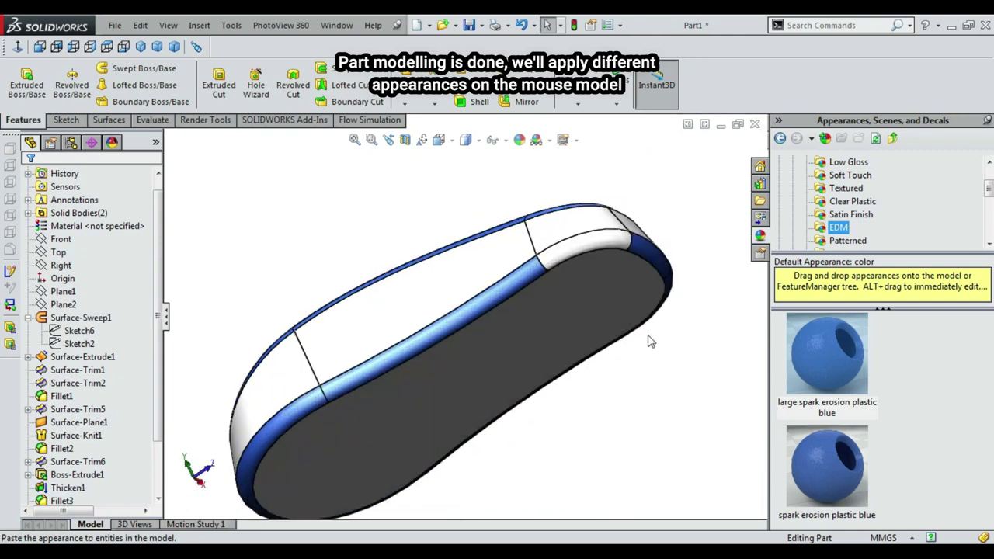
pyautogui.scroll(-3, 600, 309)
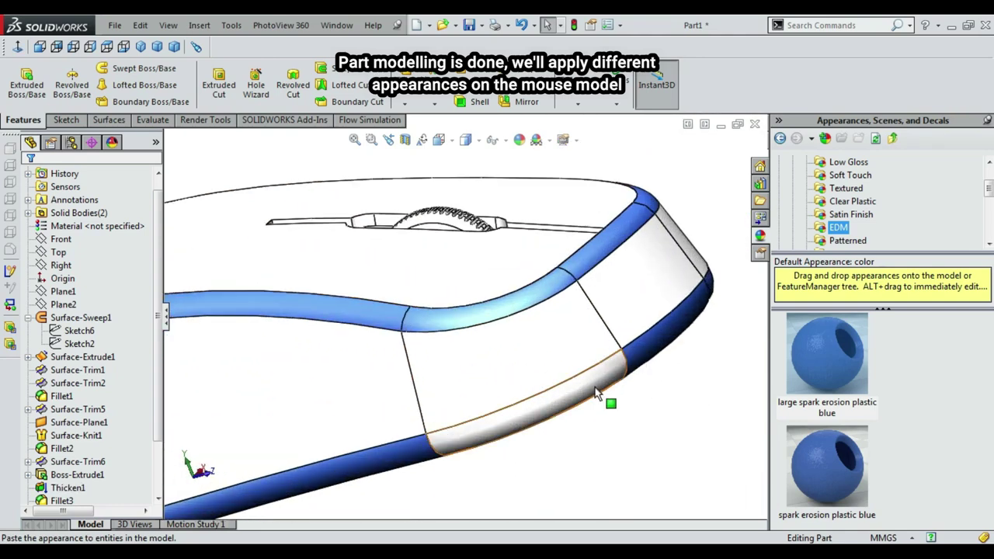
pyautogui.click(598, 394)
pyautogui.scroll(3, 707, 349)
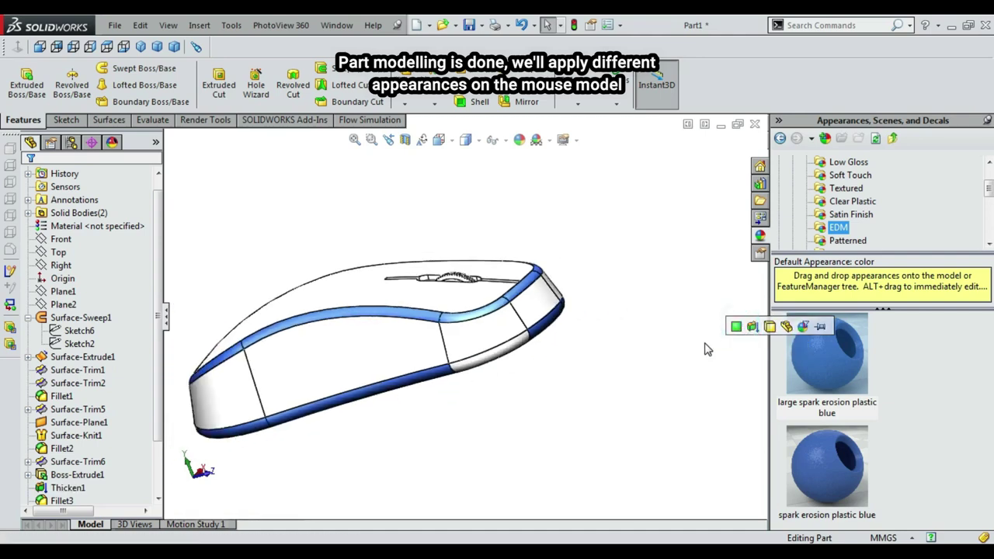
pyautogui.scroll(-3, 534, 308)
pyautogui.scroll(-3, 534, 309)
pyautogui.click(534, 308)
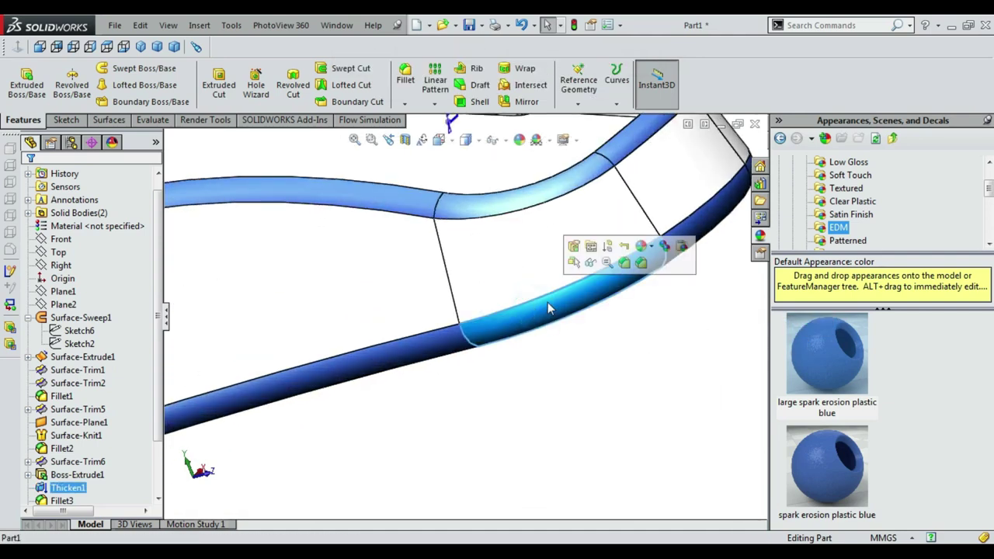
pyautogui.click(682, 246)
# Paste the blue appearance onto the lower band face and orbit to review the mouse.
pyautogui.scroll(3, 555, 323)
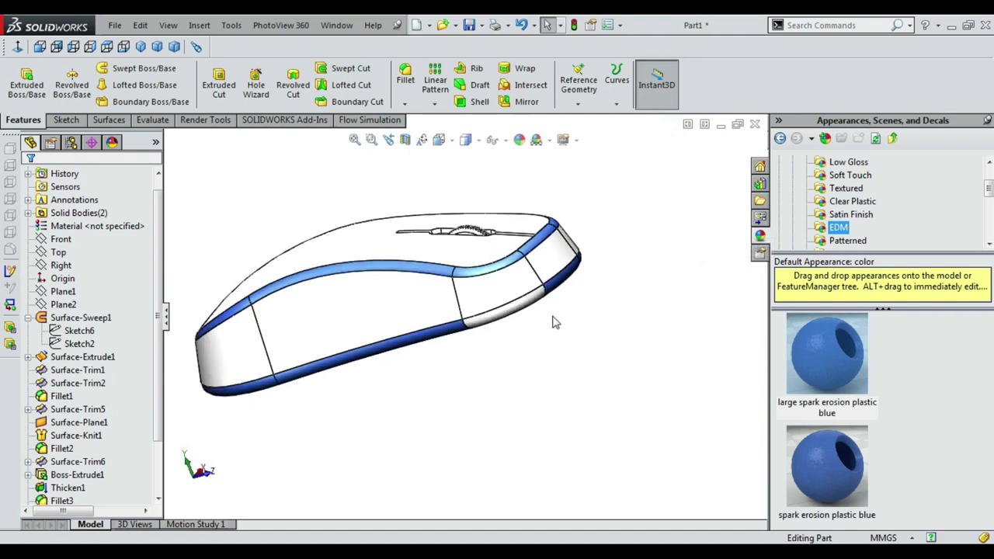
pyautogui.scroll(-3, 556, 322)
pyautogui.click(487, 308)
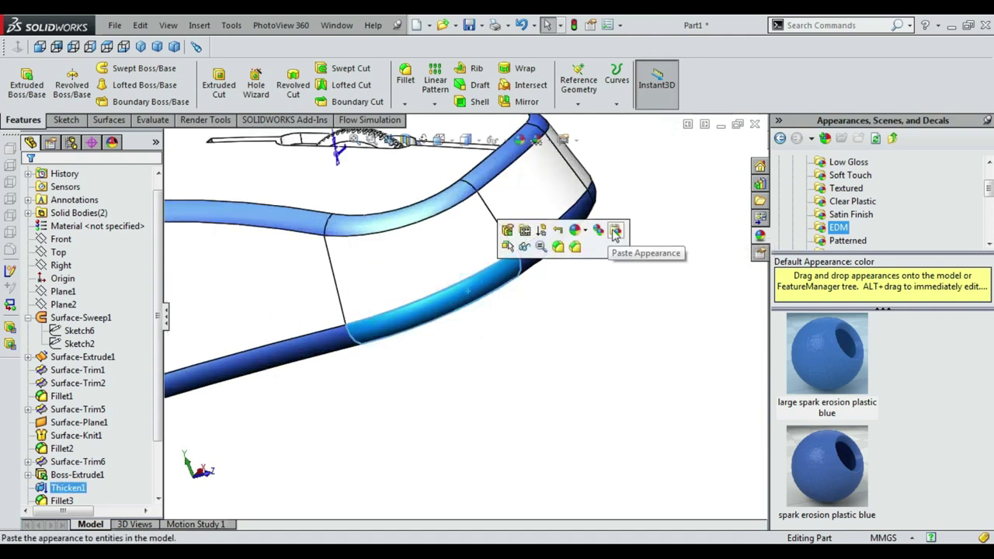
pyautogui.click(614, 233)
pyautogui.click(614, 231)
pyautogui.scroll(3, 590, 295)
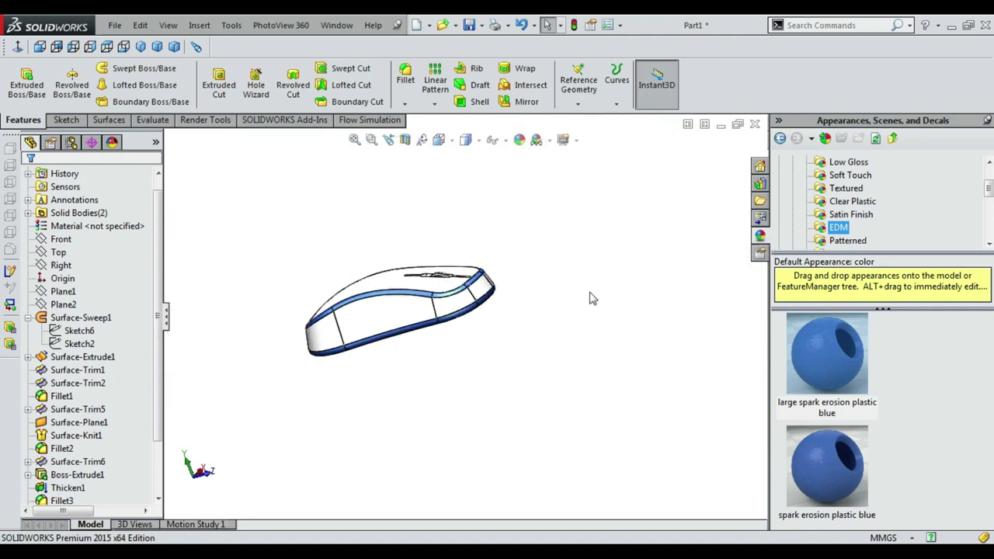
pyautogui.rightClick(590, 294)
pyautogui.click(590, 294)
pyautogui.moveTo(605, 274)
pyautogui.mouseDown()
pyautogui.moveTo(416, 303)
pyautogui.moveTo(461, 310)
pyautogui.moveTo(492, 332)
pyautogui.moveTo(435, 332)
pyautogui.moveTo(392, 317)
pyautogui.mouseUp()
pyautogui.scroll(-3, 392, 317)
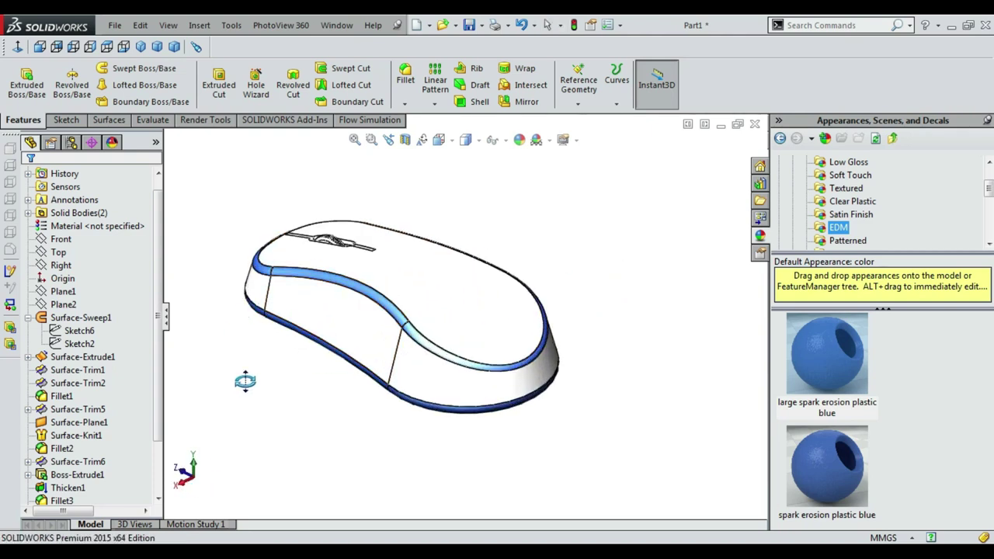
# Apply the beige satin finish plastic appearance to the scroll wheel pattern feature.
pyautogui.scroll(-2, 834, 391)
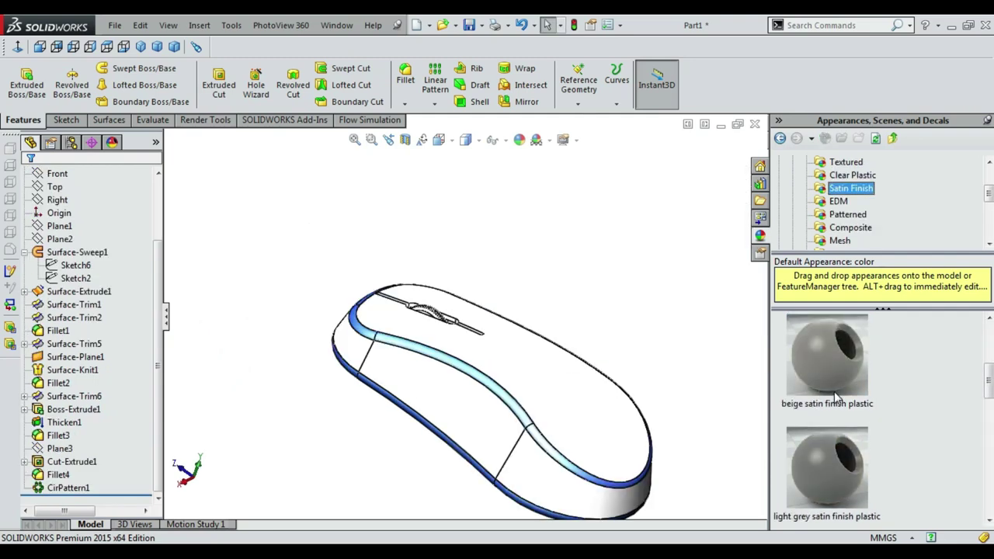
pyautogui.scroll(-2, 419, 322)
pyautogui.scroll(-2, 419, 322)
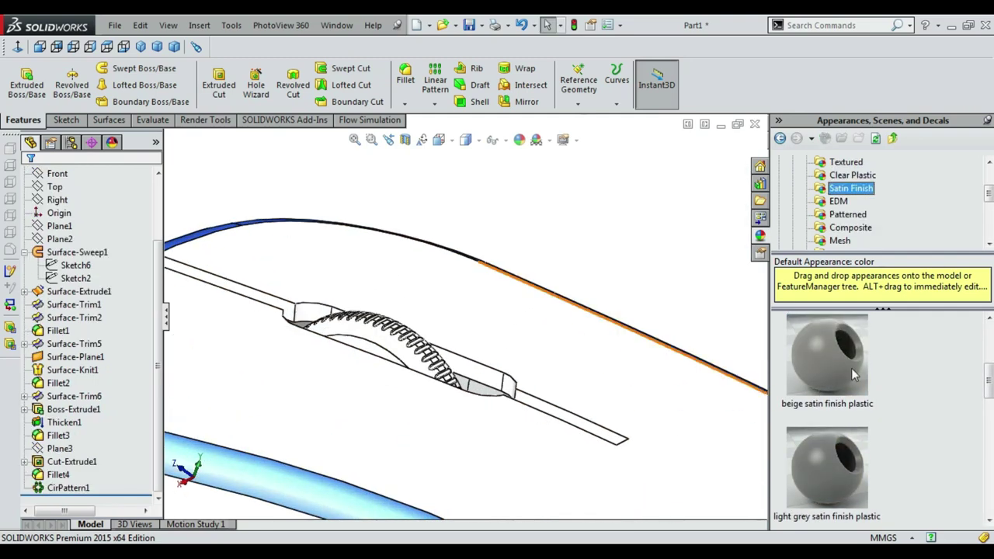
pyautogui.moveTo(841, 362); pyautogui.dragTo(78, 487)
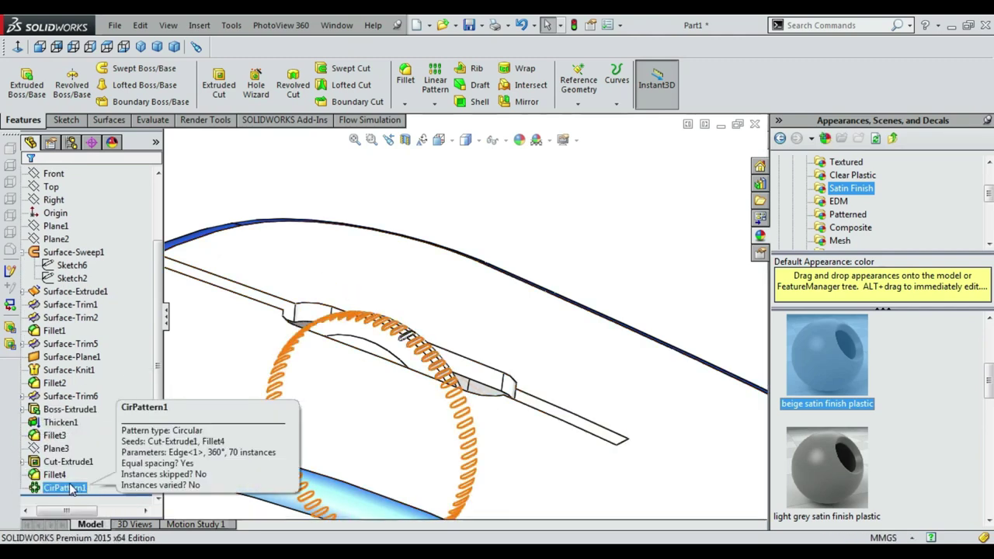
pyautogui.moveTo(329, 375); pyautogui.dragTo(724, 426, button='middle')
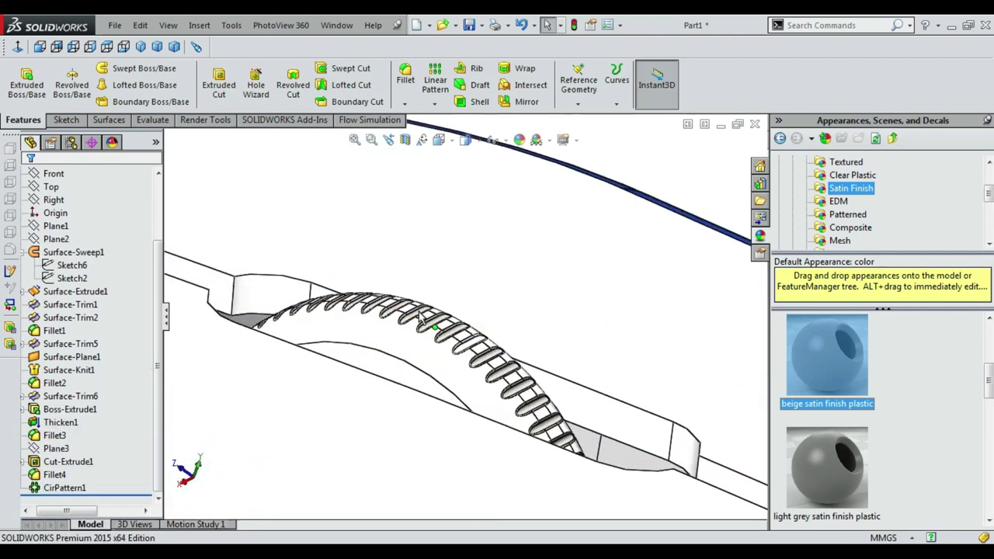
pyautogui.moveTo(847, 361); pyautogui.dragTo(402, 370)
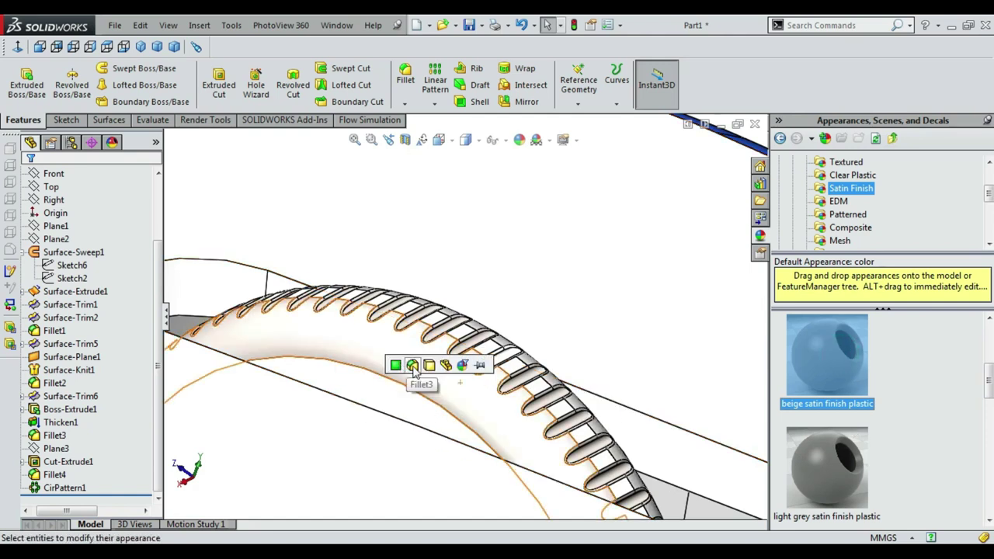
pyautogui.click(412, 365)
pyautogui.moveTo(832, 345)
pyautogui.mouseDown()
pyautogui.moveTo(453, 372)
pyautogui.moveTo(403, 399)
pyautogui.mouseUp()
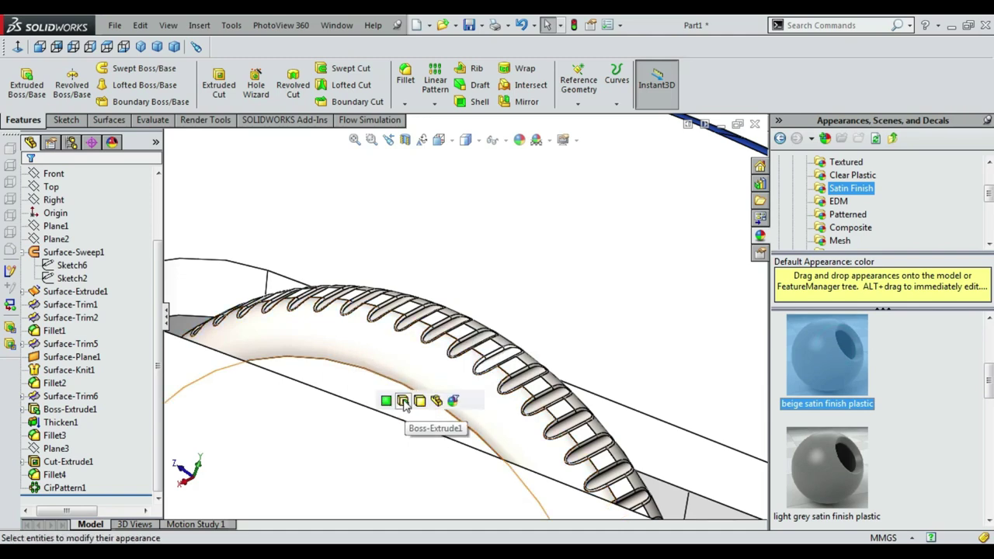
pyautogui.click(402, 401)
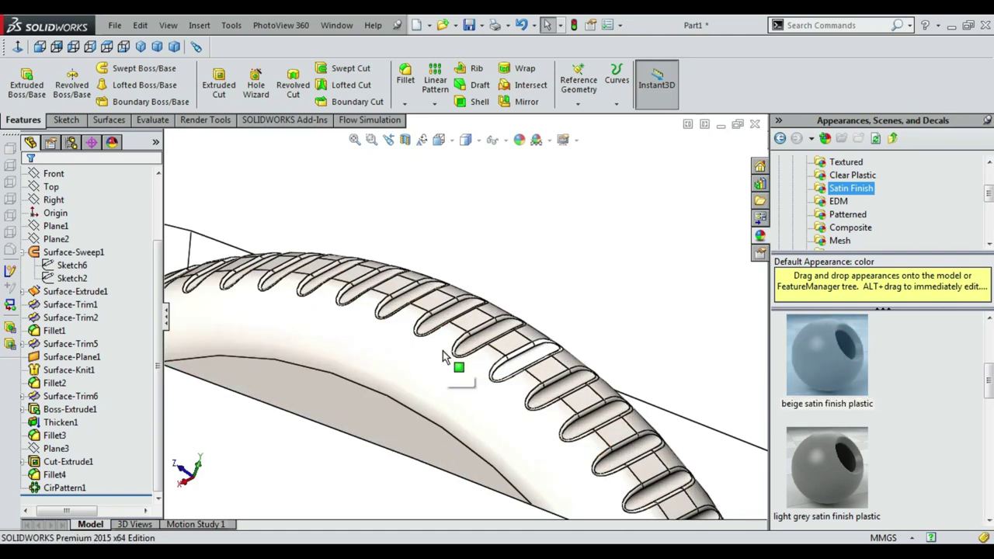
# Rotate around the scroll wheel to check the finish, then return to an overall view.
pyautogui.press('Right')
pyautogui.press('Right')
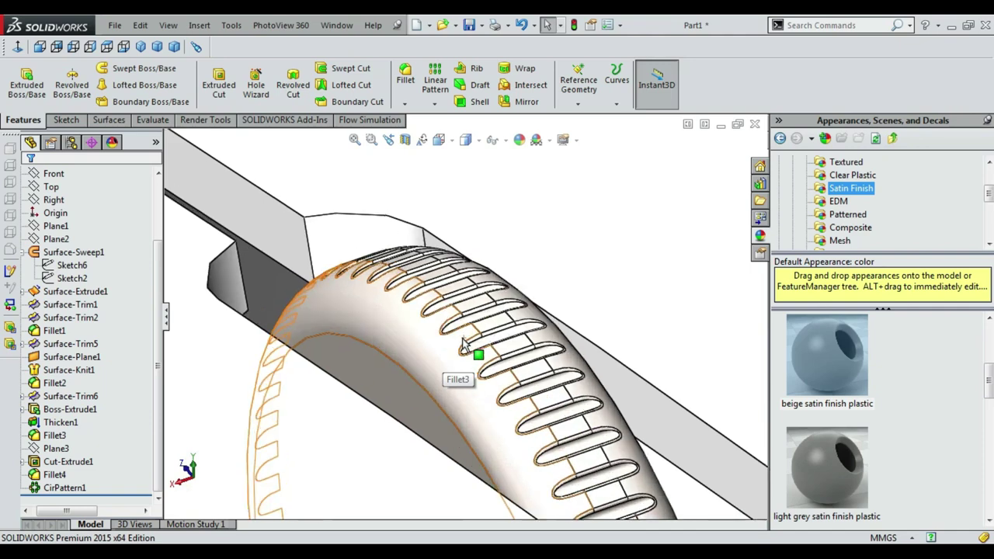
pyautogui.press('Right')
pyautogui.press('Right')
pyautogui.press('Right')
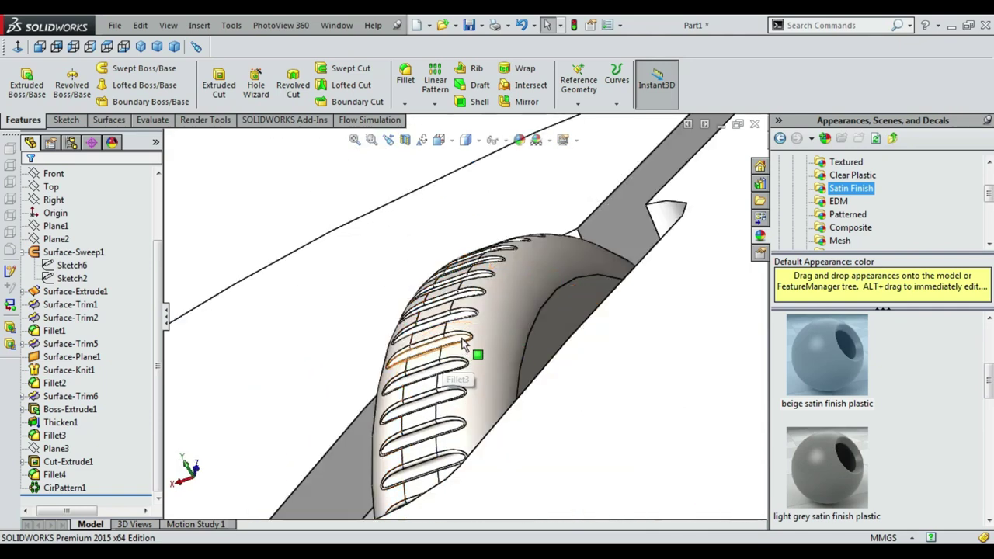
pyautogui.press('Right')
pyautogui.press('Right')
pyautogui.scroll(-5, 674, 336)
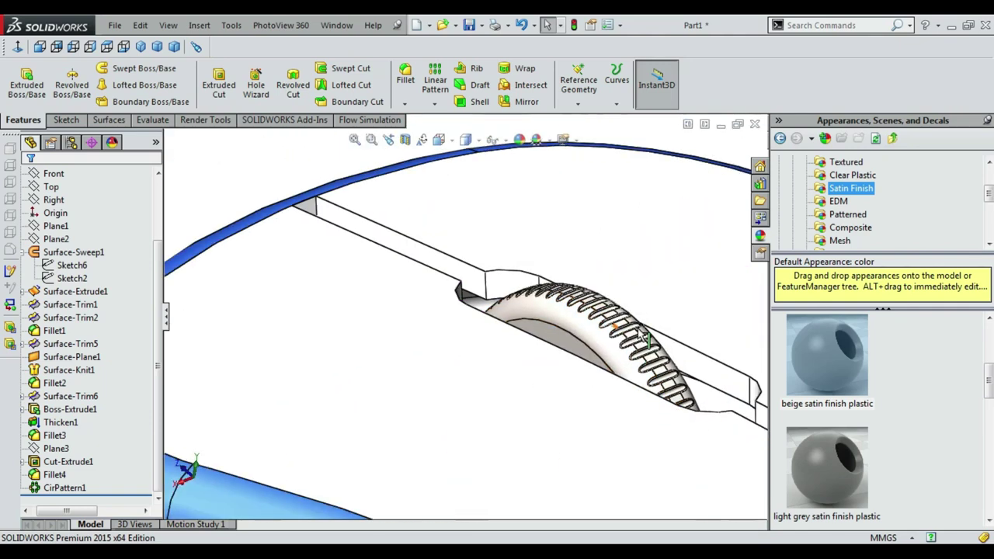
pyautogui.scroll(3, 477, 348)
pyautogui.scroll(3, 476, 349)
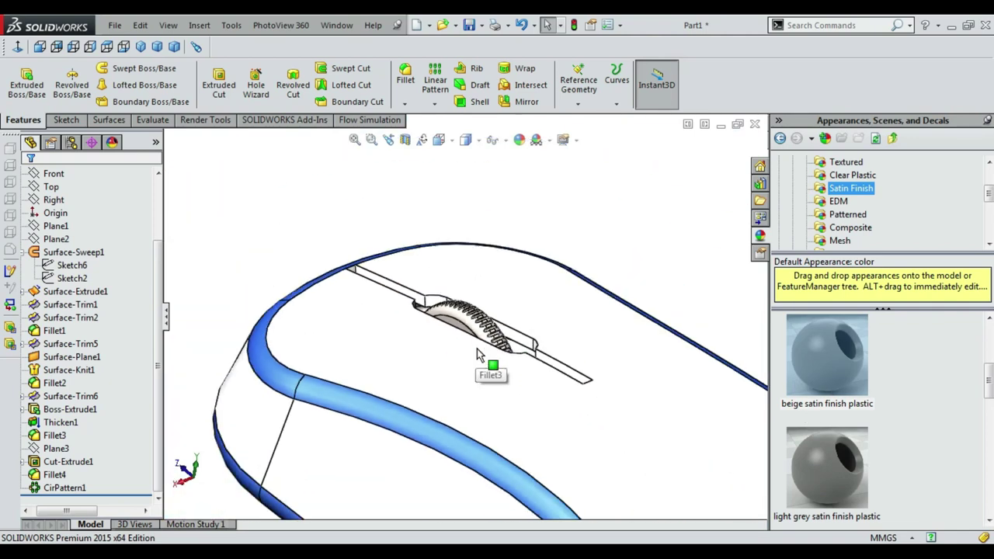
pyautogui.moveTo(562, 262); pyautogui.dragTo(373, 227, button='middle')
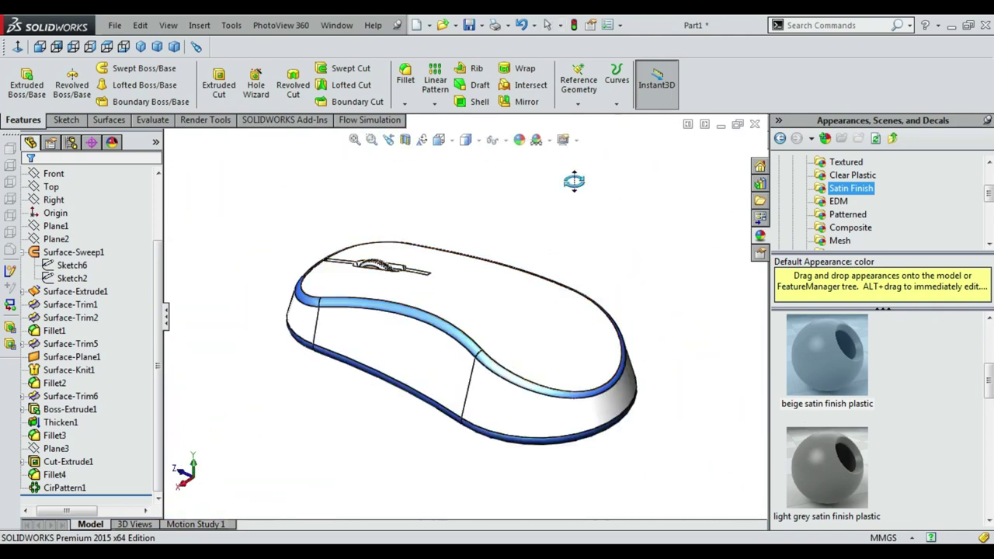
# Show the mouse shaded without edges, with perspective and shadows, and rotate it to a side view.
pyautogui.click(575, 142)
pyautogui.click(597, 187)
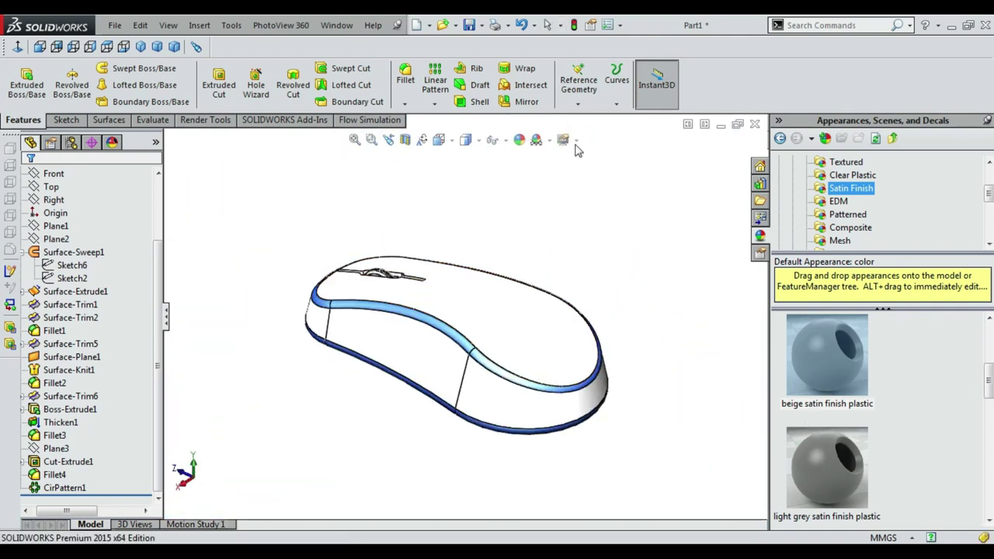
pyautogui.click(574, 142)
pyautogui.click(589, 157)
pyautogui.click(575, 141)
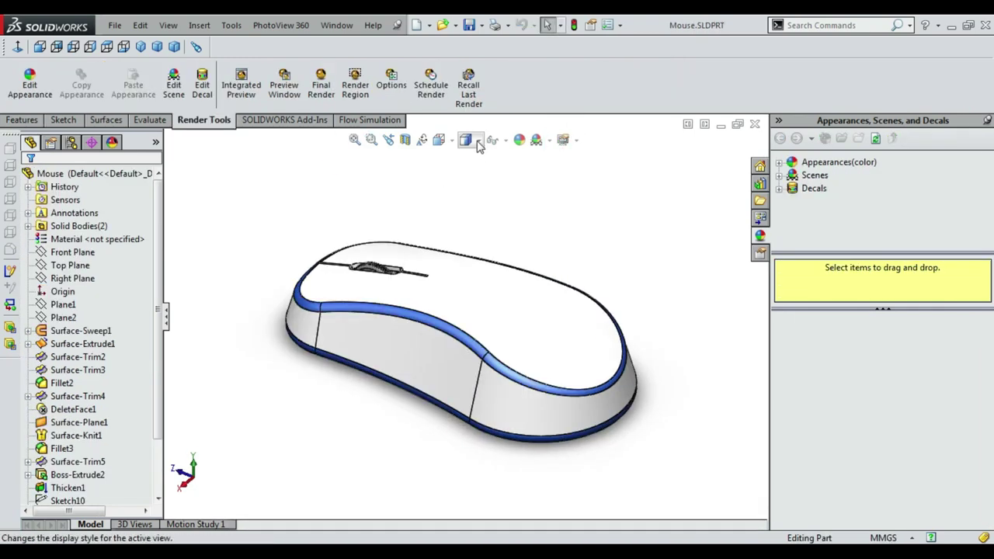
pyautogui.click(467, 176)
pyautogui.rightClick(299, 171)
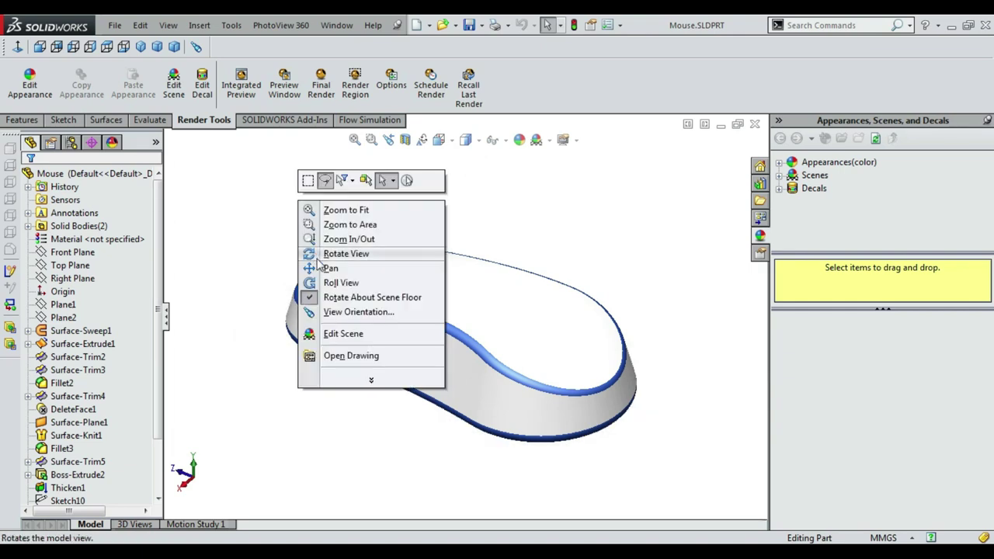
pyautogui.click(318, 262)
pyautogui.moveTo(326, 217)
pyautogui.mouseDown()
pyautogui.moveTo(256, 180)
pyautogui.moveTo(319, 264)
pyautogui.mouseUp()
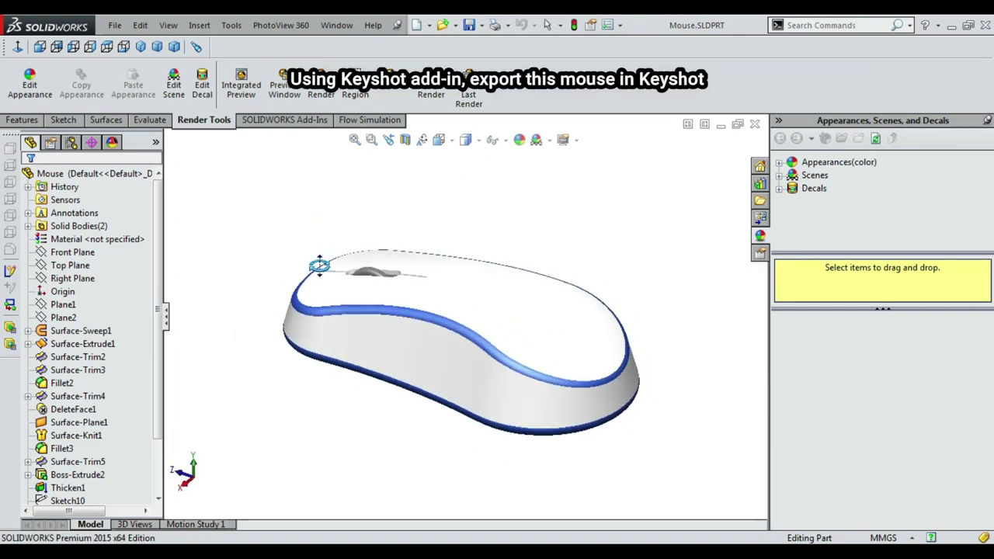
# Re-enable perspective and shadows on the tilted view, then send the model to KeyShot 7.
pyautogui.click(563, 140)
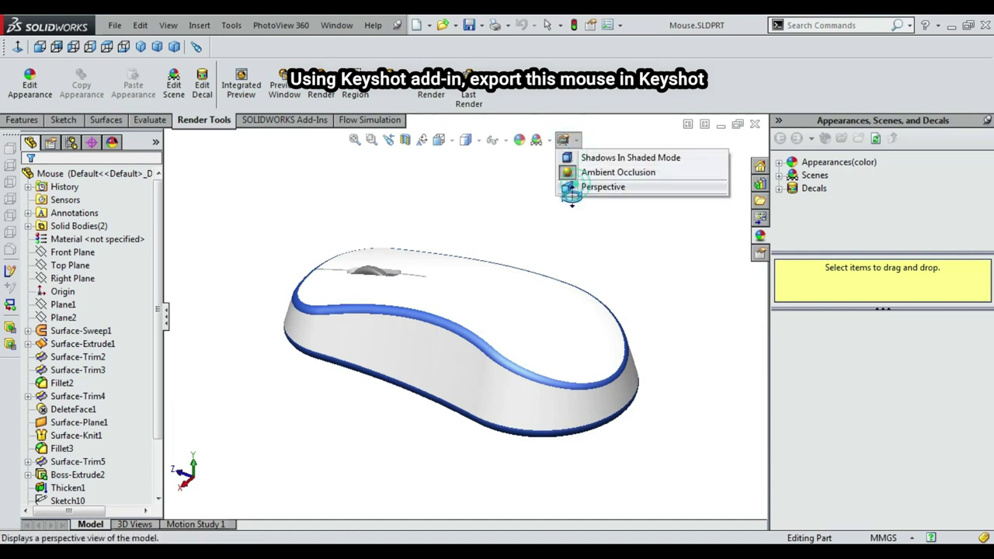
pyautogui.click(572, 187)
pyautogui.moveTo(419, 219); pyautogui.dragTo(420, 222, button='middle')
pyautogui.click(564, 140)
pyautogui.click(583, 154)
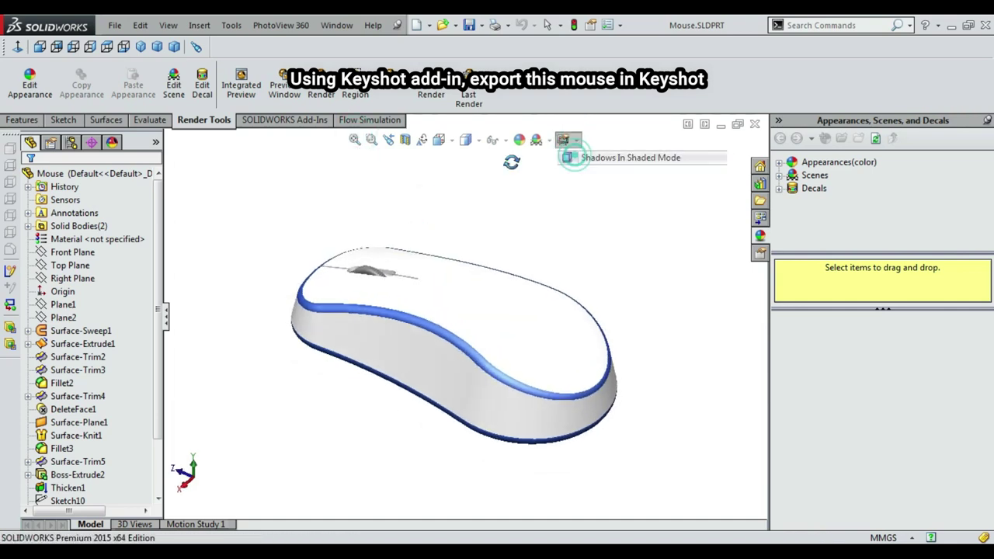
pyautogui.click(227, 26)
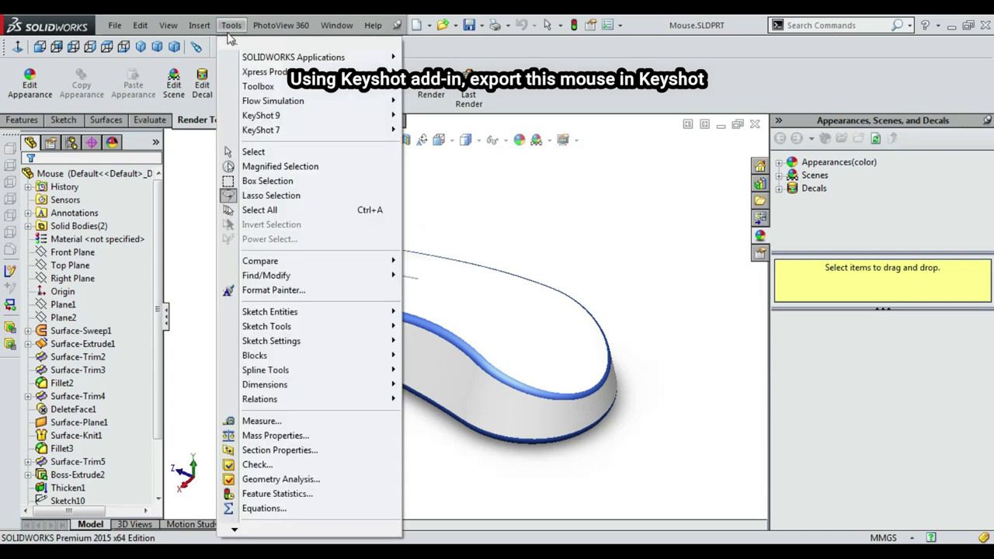
pyautogui.moveTo(261, 129)
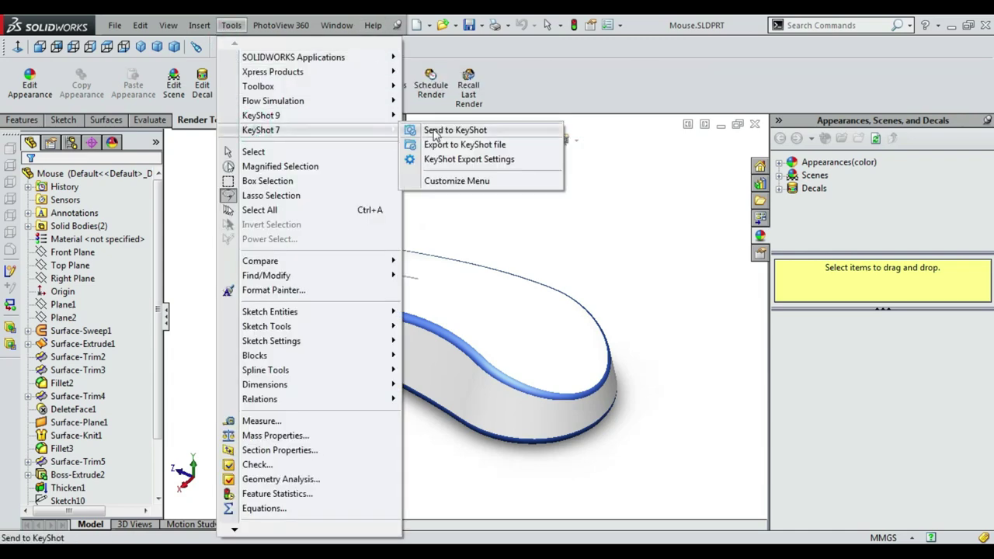
pyautogui.click(434, 133)
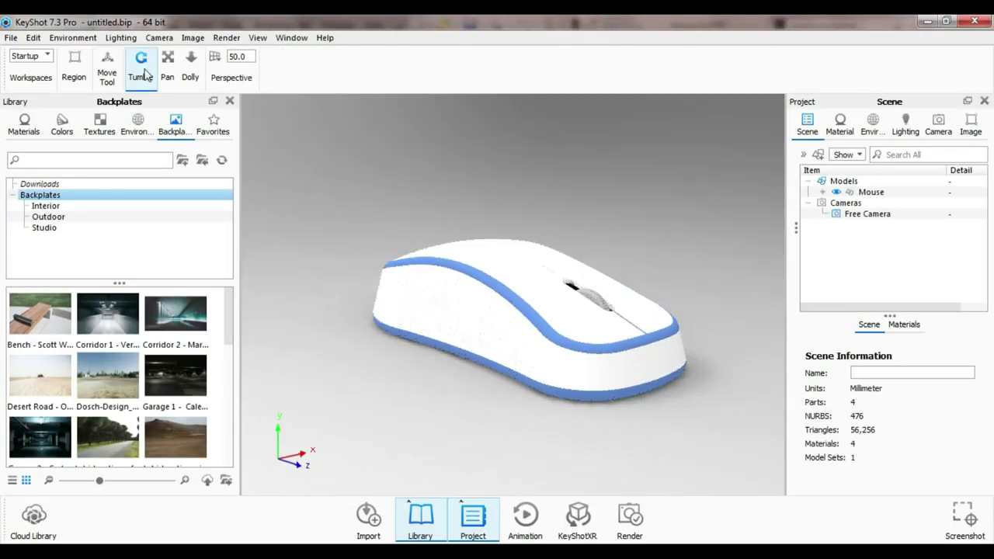
# Tumble the mouse to a new orientation and raise the perspective from 50.0 to 200.0.
pyautogui.click(141, 68)
pyautogui.moveTo(637, 261)
pyautogui.mouseDown()
pyautogui.moveTo(468, 251)
pyautogui.moveTo(395, 230)
pyautogui.moveTo(669, 256)
pyautogui.moveTo(548, 289)
pyautogui.moveTo(623, 282)
pyautogui.moveTo(657, 311)
pyautogui.moveTo(664, 277)
pyautogui.moveTo(627, 314)
pyautogui.mouseUp()
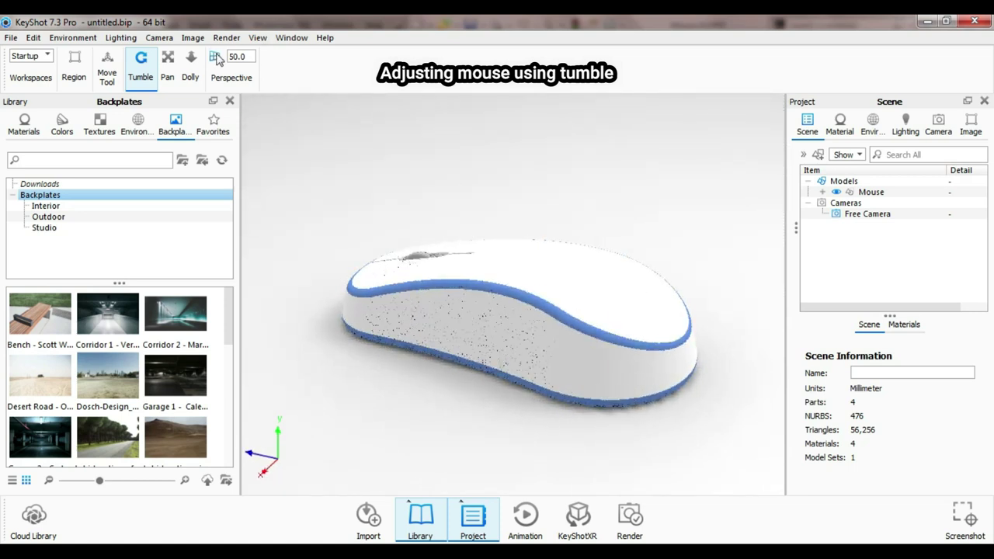
pyautogui.moveTo(298, 79); pyautogui.dragTo(299, 80)
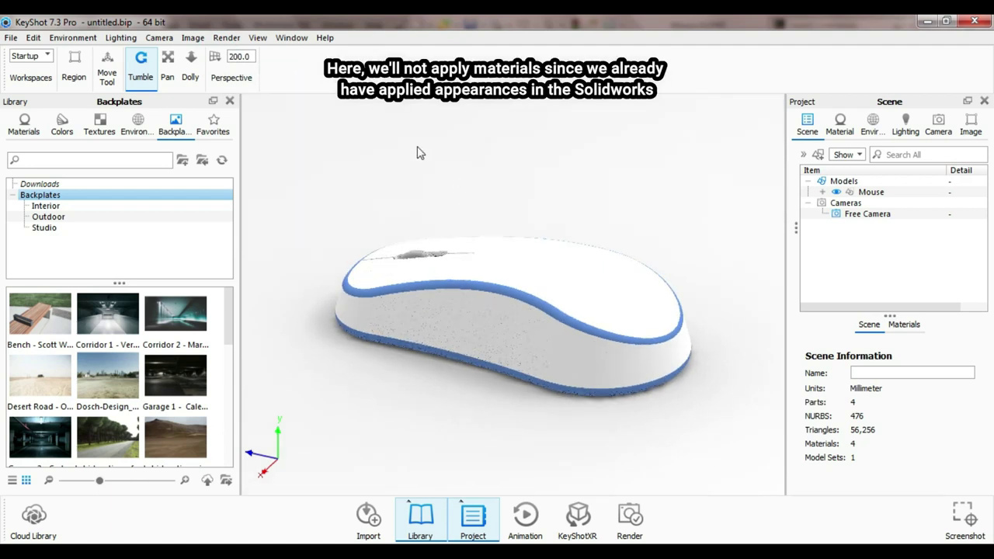
pyautogui.moveTo(524, 230); pyautogui.dragTo(474, 231)
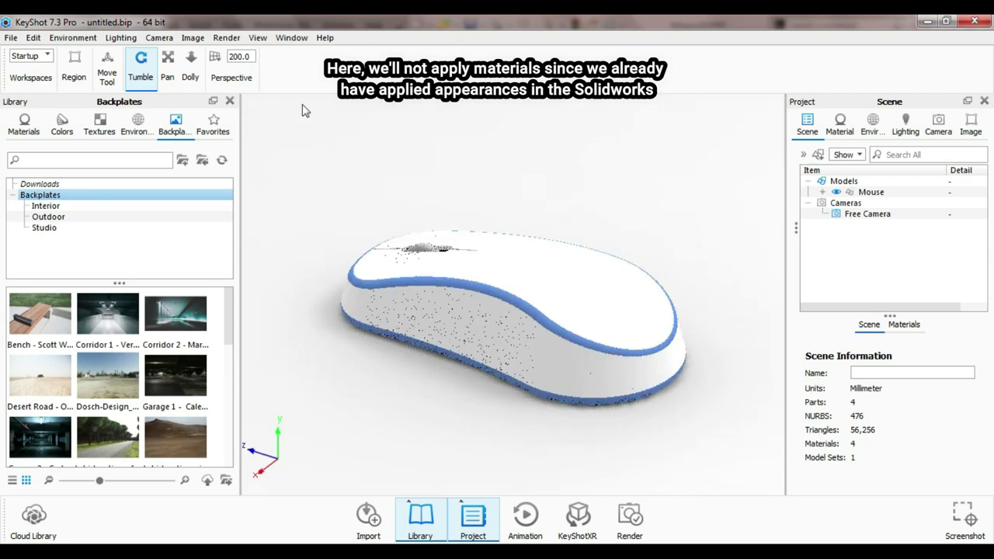
# Browse the Library through Materials, Textures and Environments to Backplates.
pyautogui.click(25, 126)
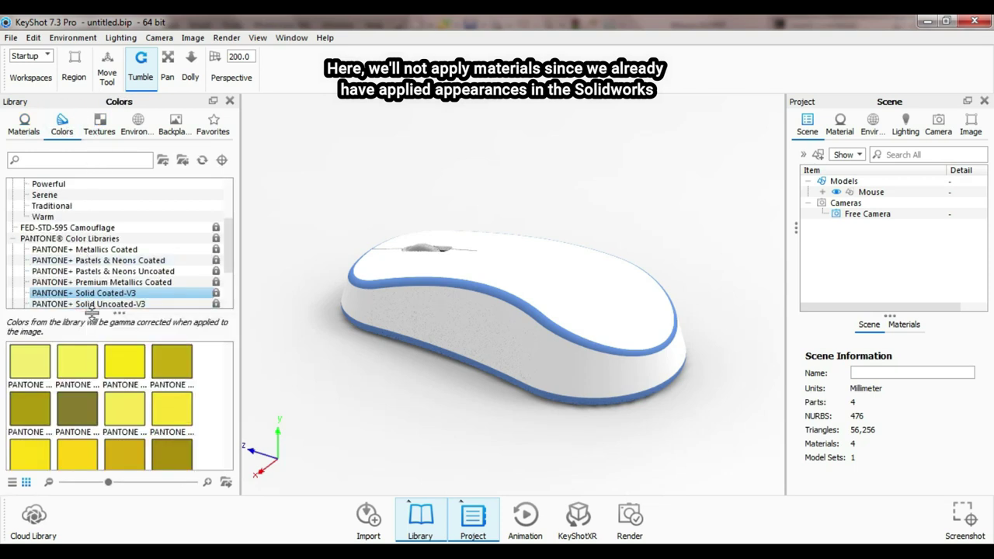
pyautogui.scroll(3, 90, 285)
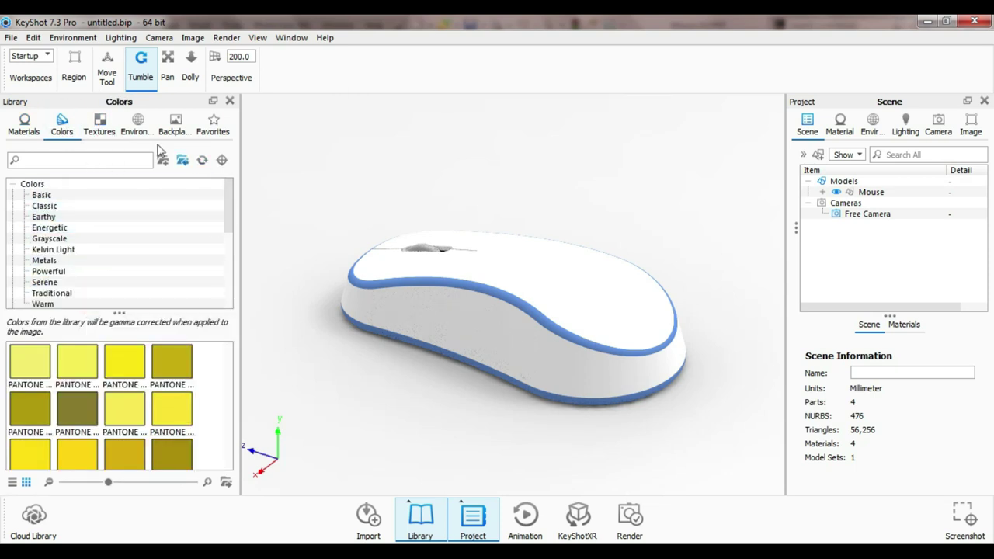
pyautogui.click(107, 126)
pyautogui.click(135, 129)
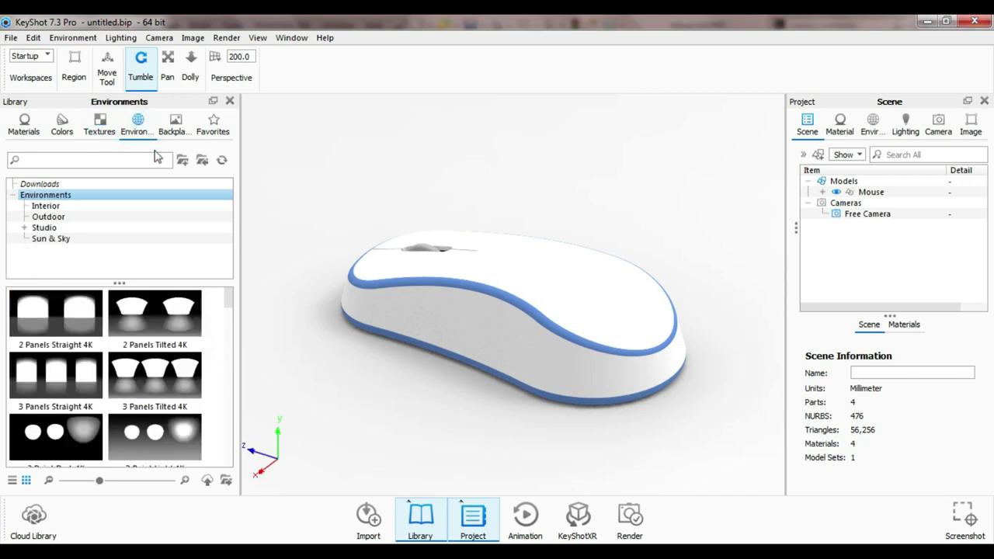
pyautogui.click(176, 125)
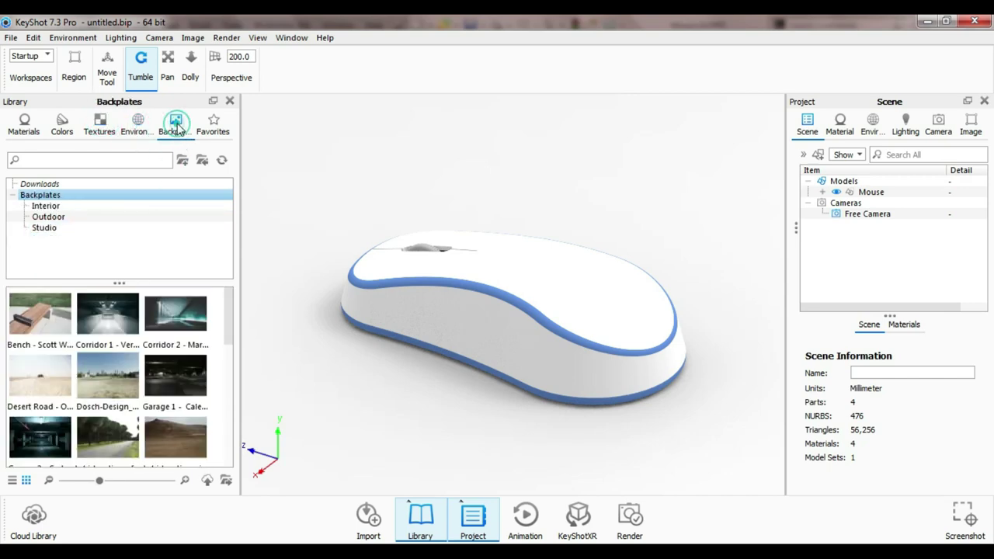
pyautogui.click(194, 37)
pyautogui.moveTo(226, 37)
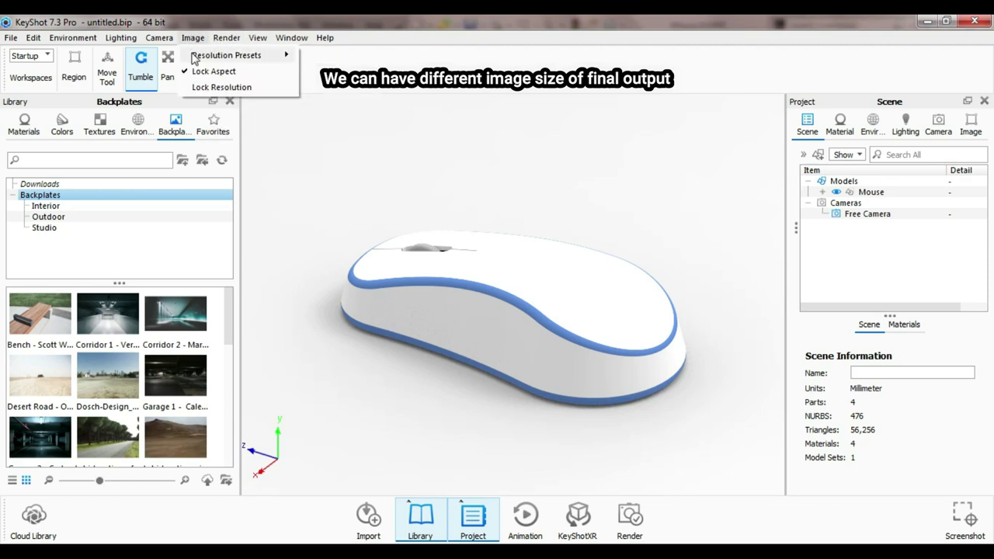
# Unlock the aspect ratio and set the image resolution to the 1280 x 720 landscape preset.
pyautogui.click(244, 73)
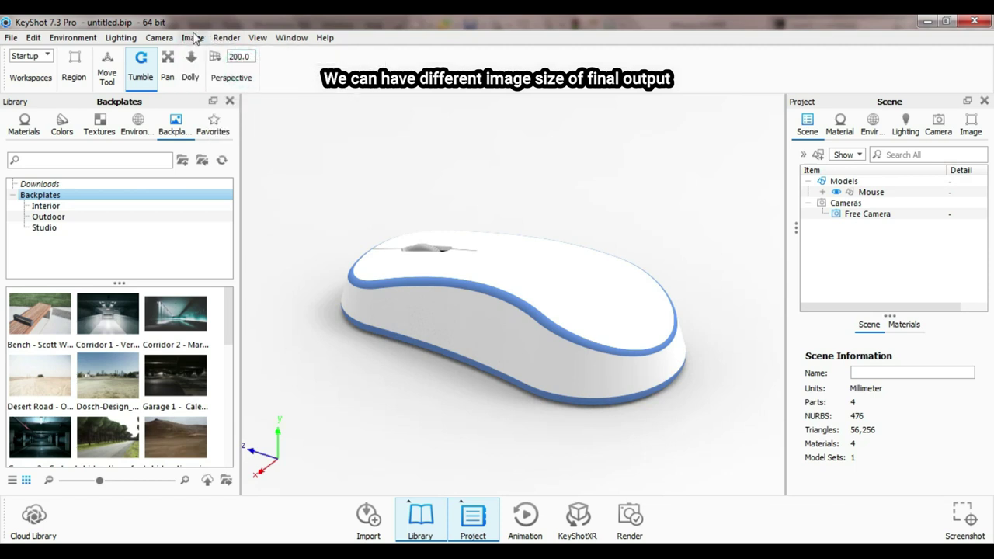
pyautogui.click(193, 37)
pyautogui.moveTo(328, 58)
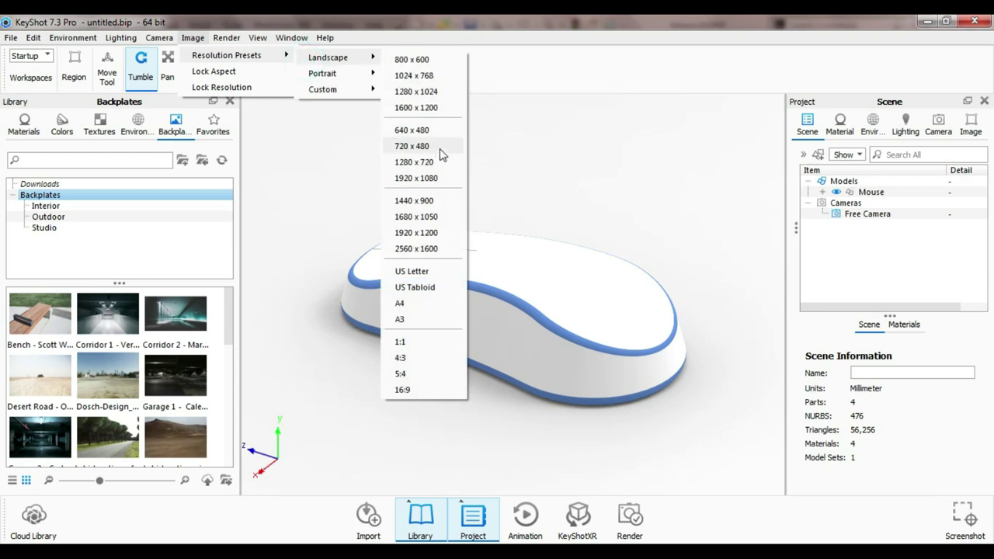
pyautogui.click(437, 161)
# Render the final image as a JPEG into the CADable output folder.
pyautogui.click(227, 38)
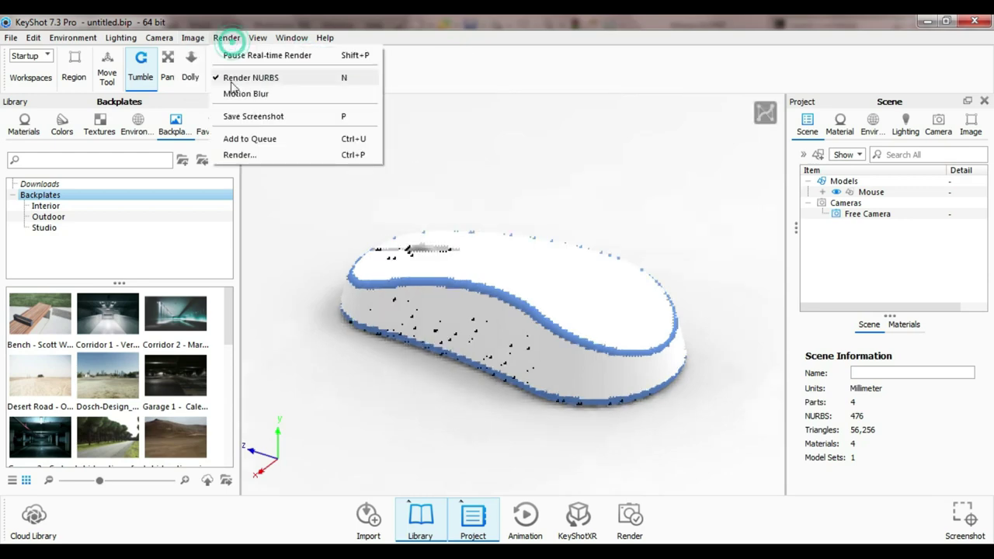
pyautogui.click(264, 158)
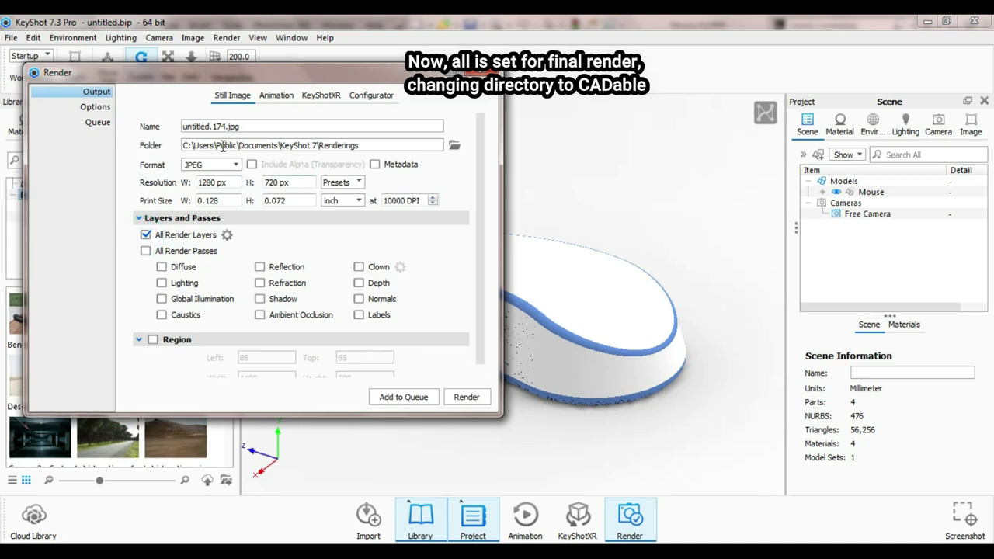
pyautogui.click(455, 146)
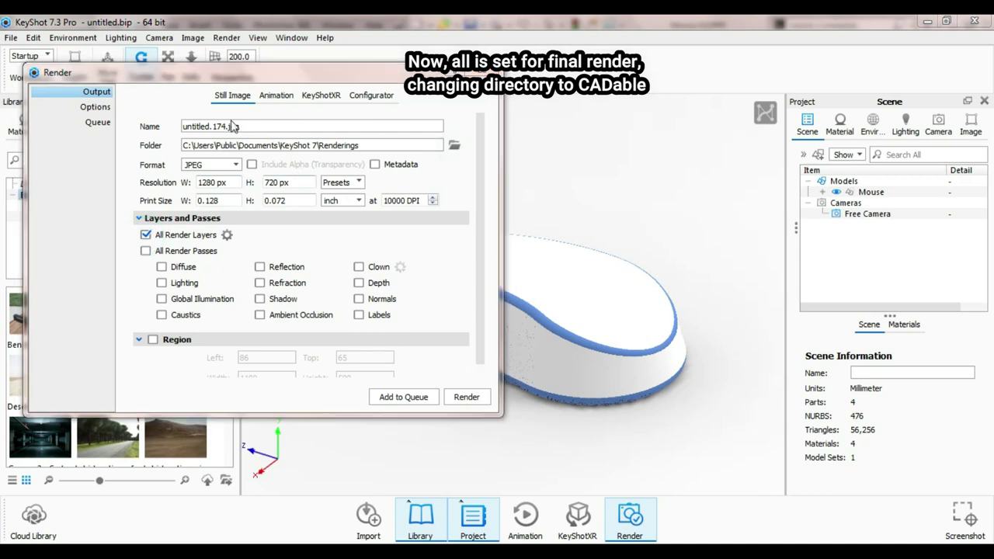
pyautogui.click(106, 117)
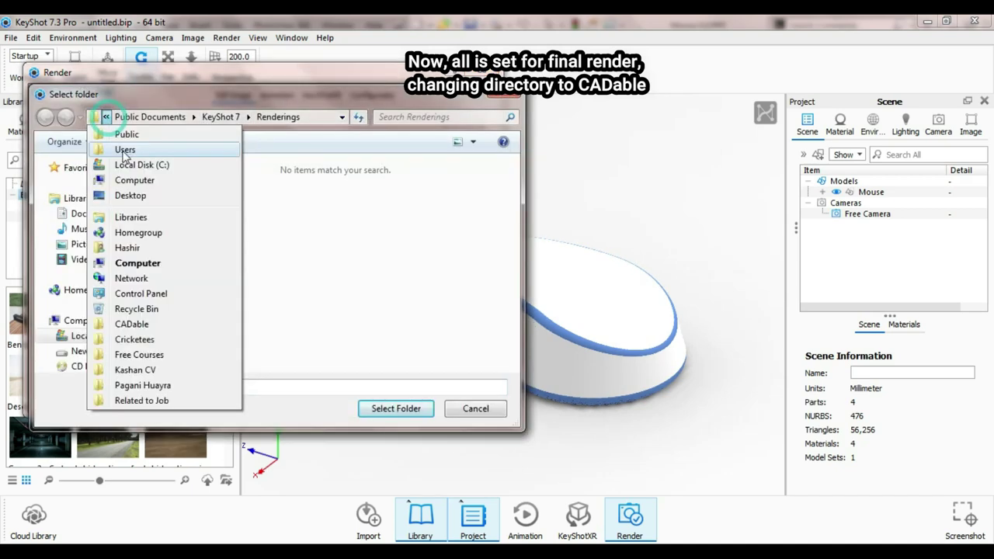
pyautogui.click(128, 323)
pyautogui.click(414, 401)
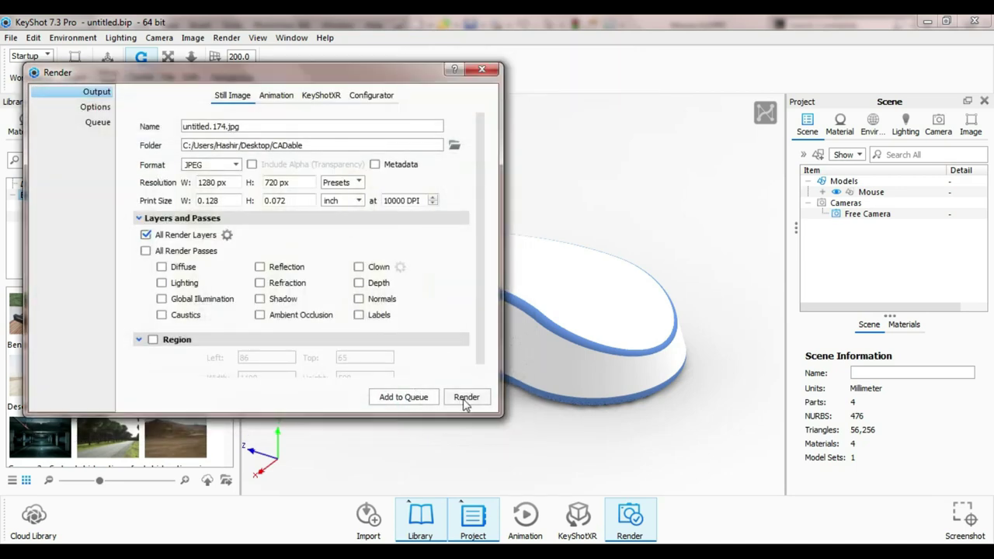
pyautogui.click(466, 397)
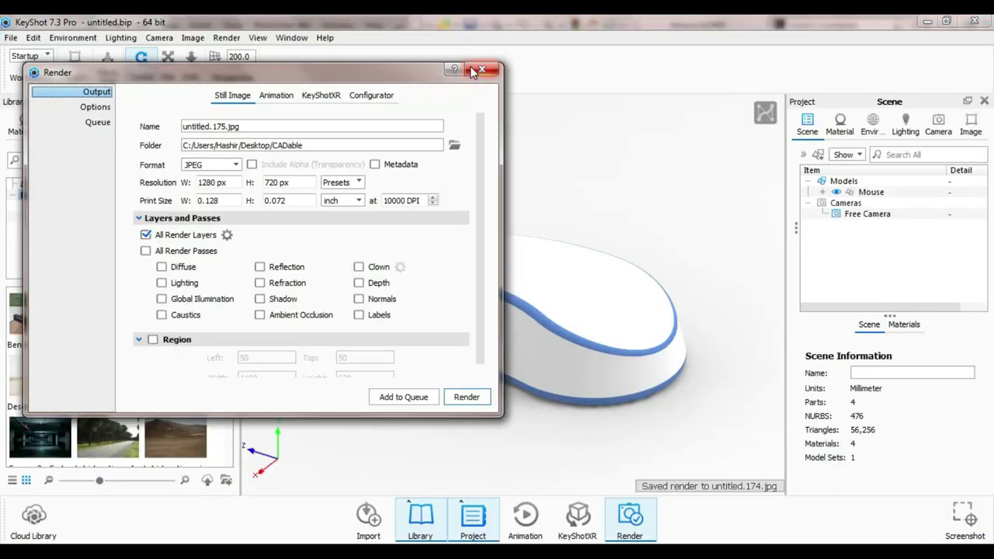
pyautogui.click(481, 71)
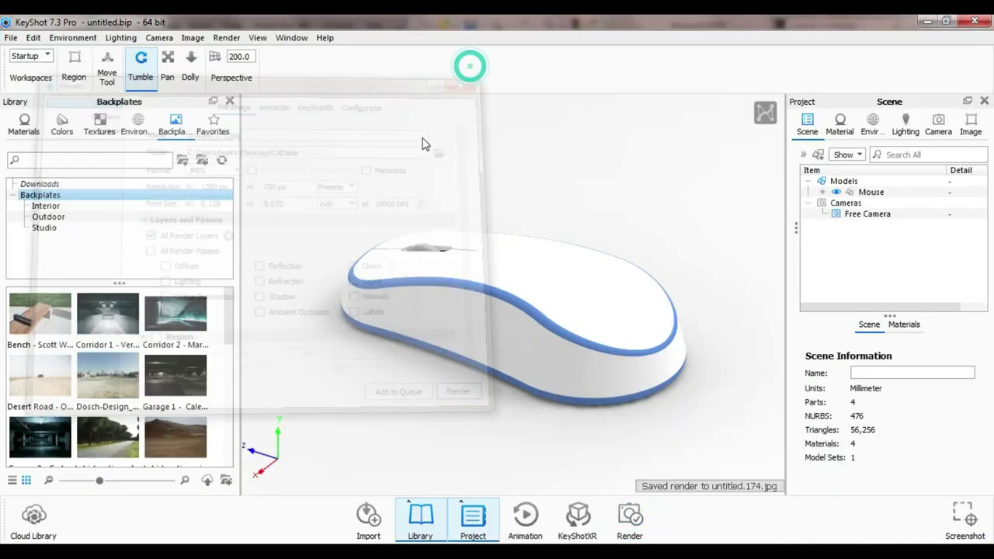